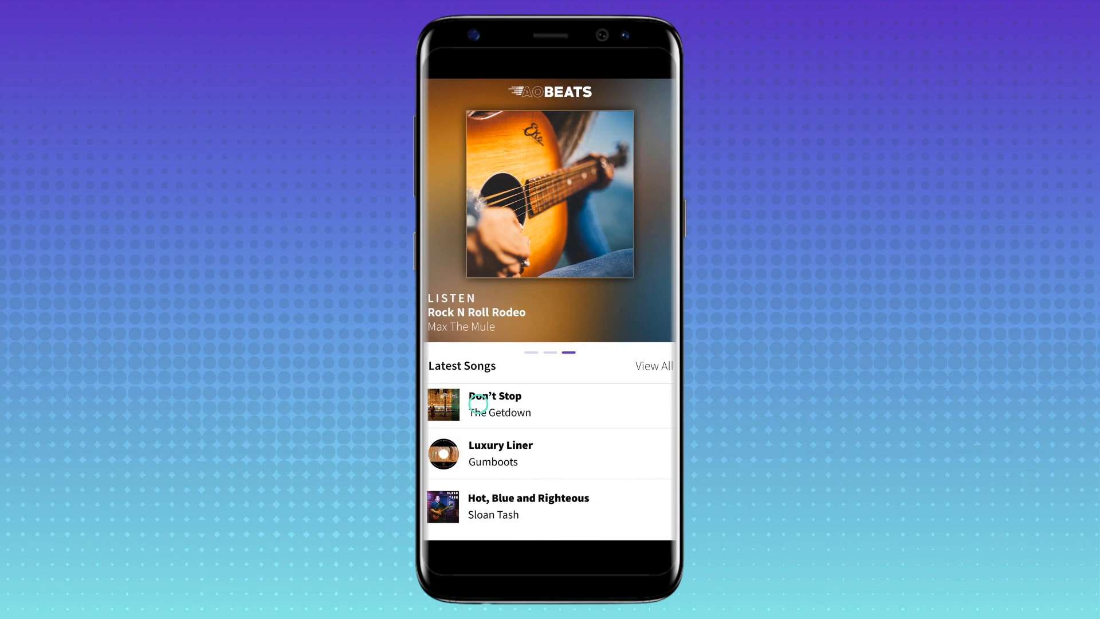
- Try out the finished AOBeats demo by opening the songs Don't Stop and Luxury Liner, returning to the song list each time
left_click(478, 404)
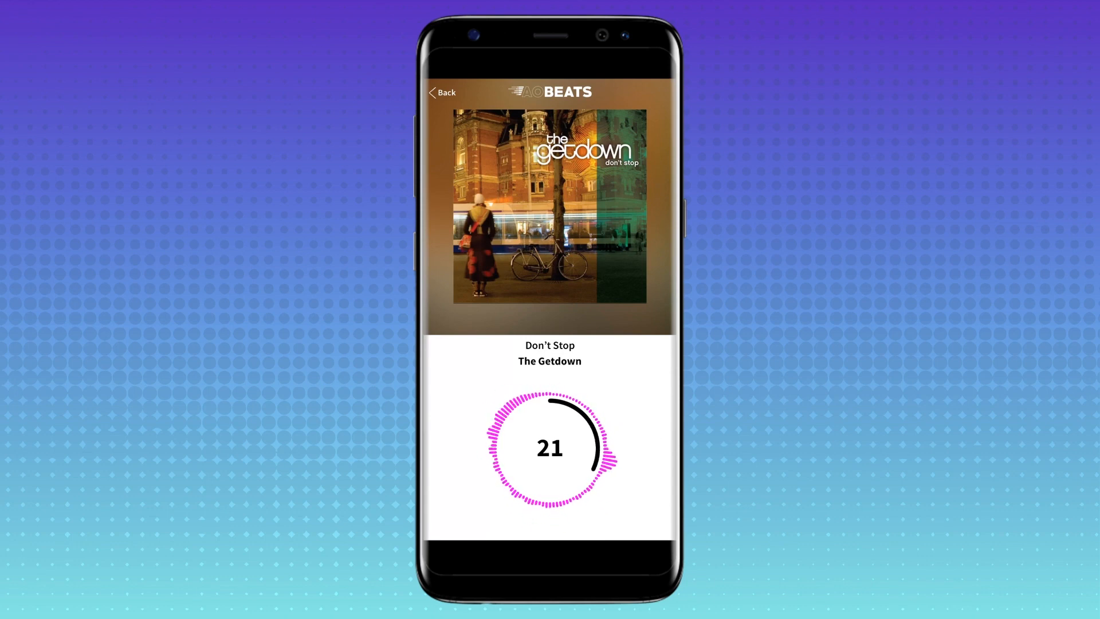
left_click(443, 93)
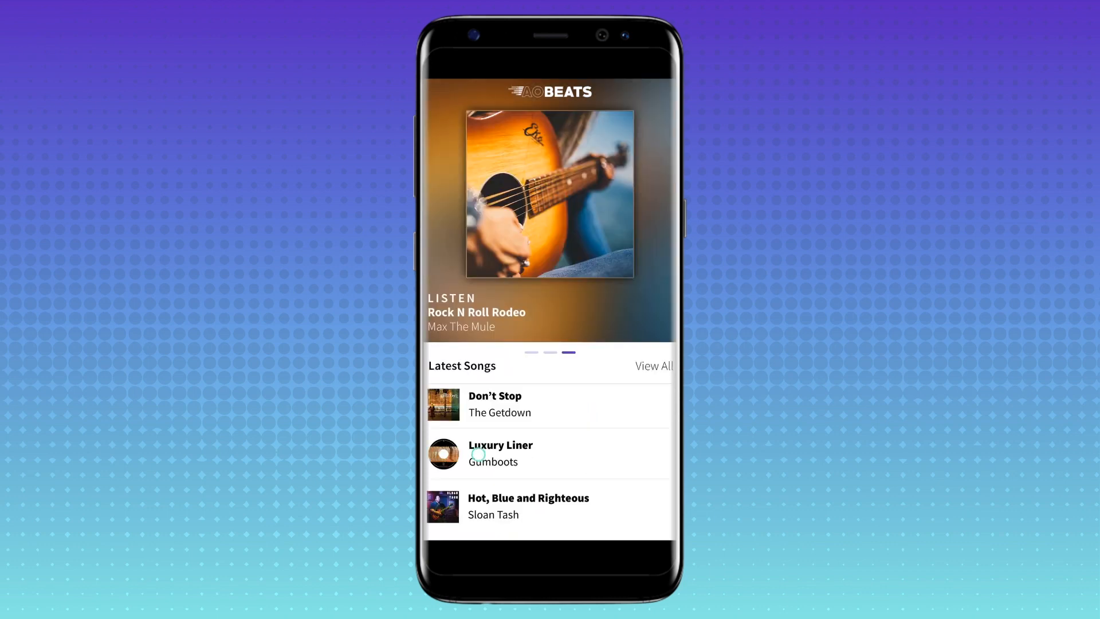
left_click(478, 455)
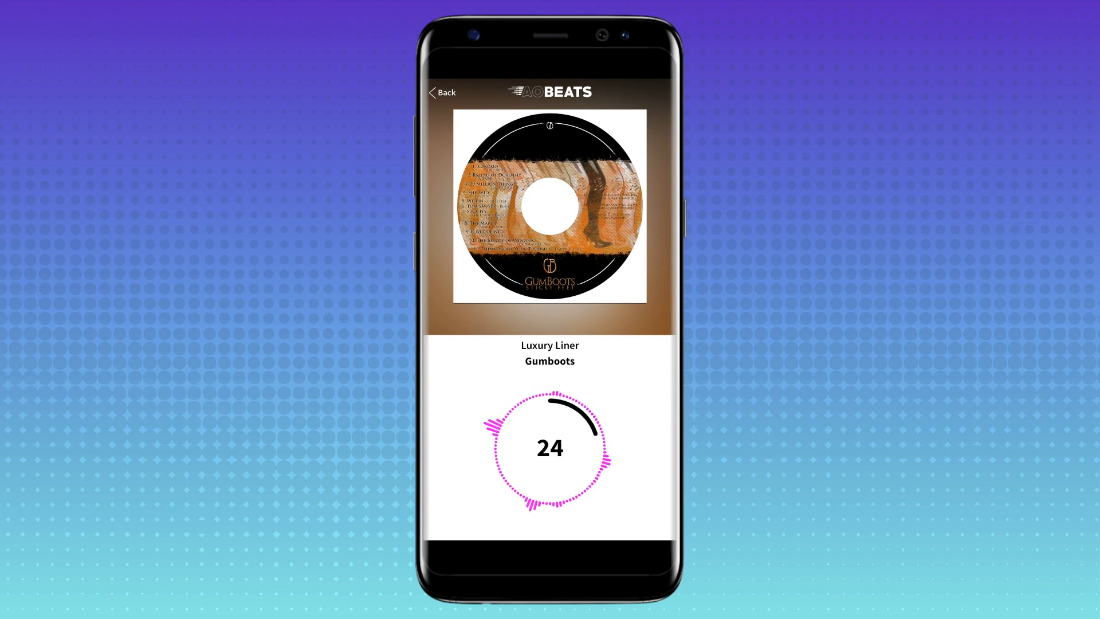
left_click(444, 93)
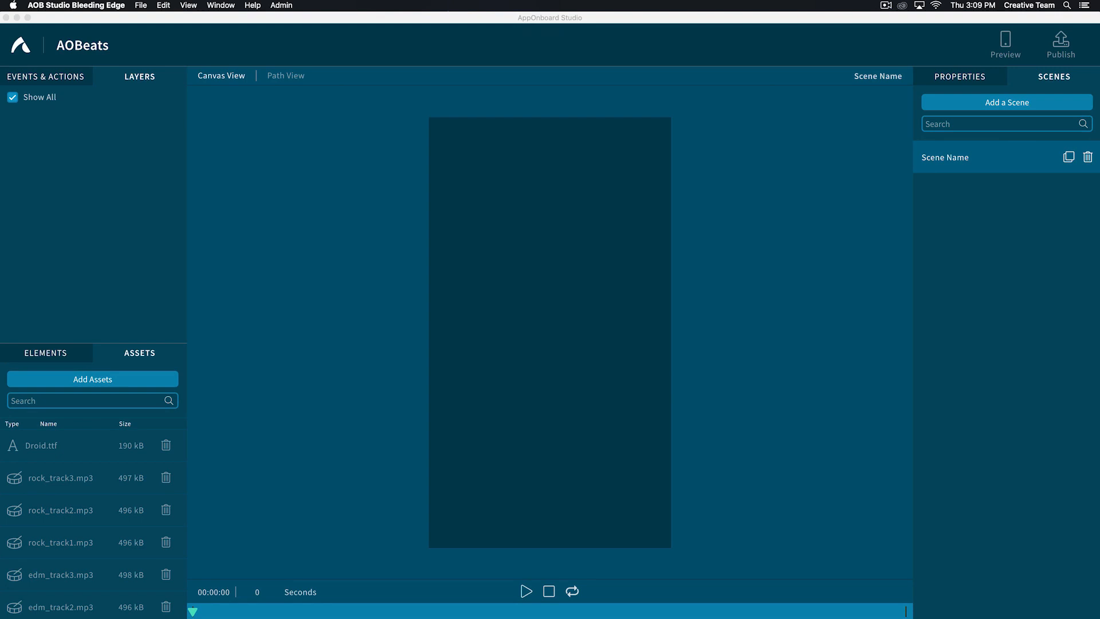
- Rename the project's existing scene as Splash Screen
double_click(940, 156)
type("Sp")
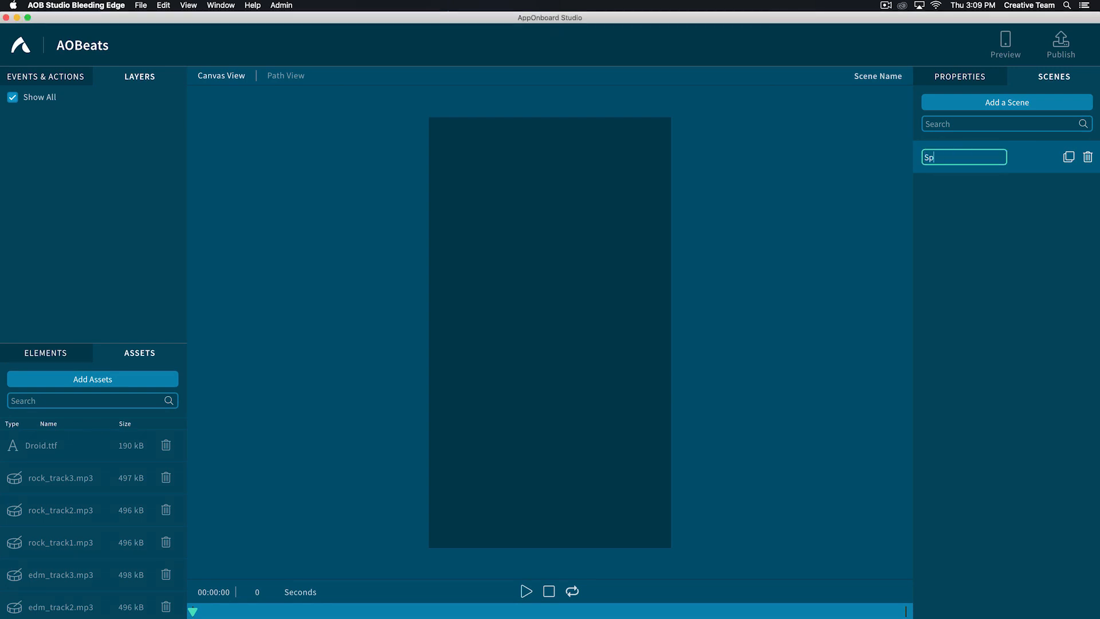
type("lash Screen")
key("Return")
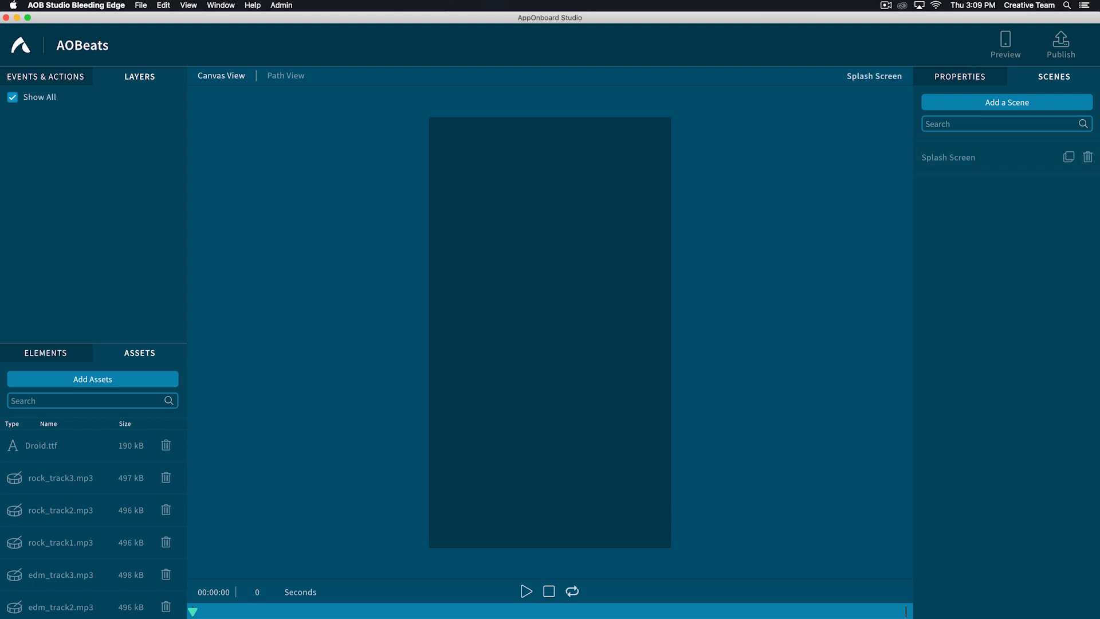
- Place the splash.mp4 video in the Splash Screen scene and add a transition to a new scene after the video
left_click(24, 400)
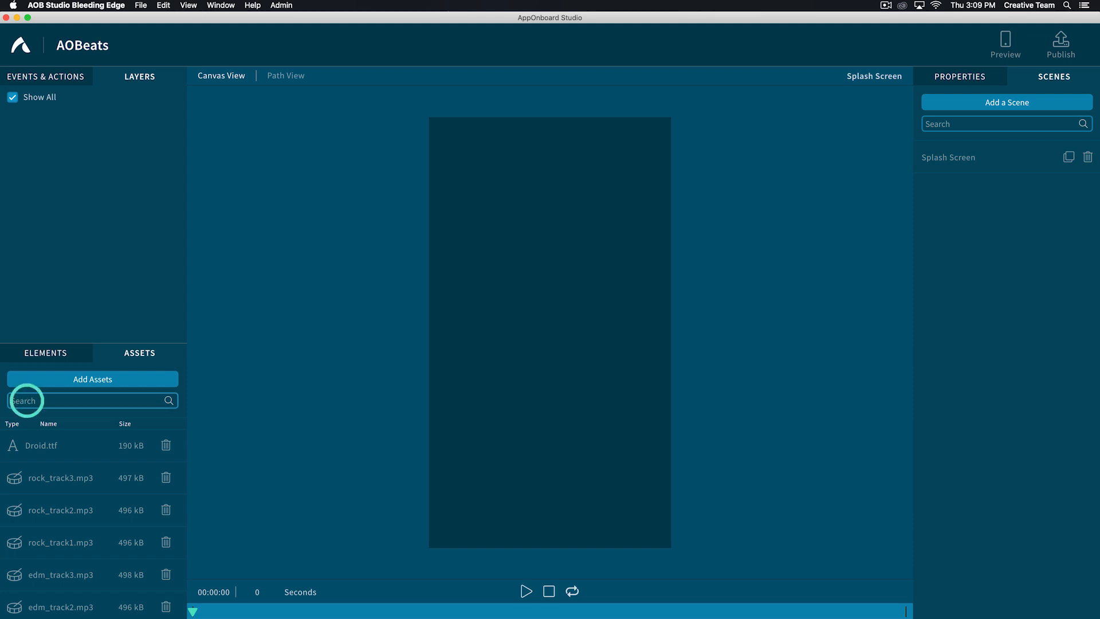
type("splash")
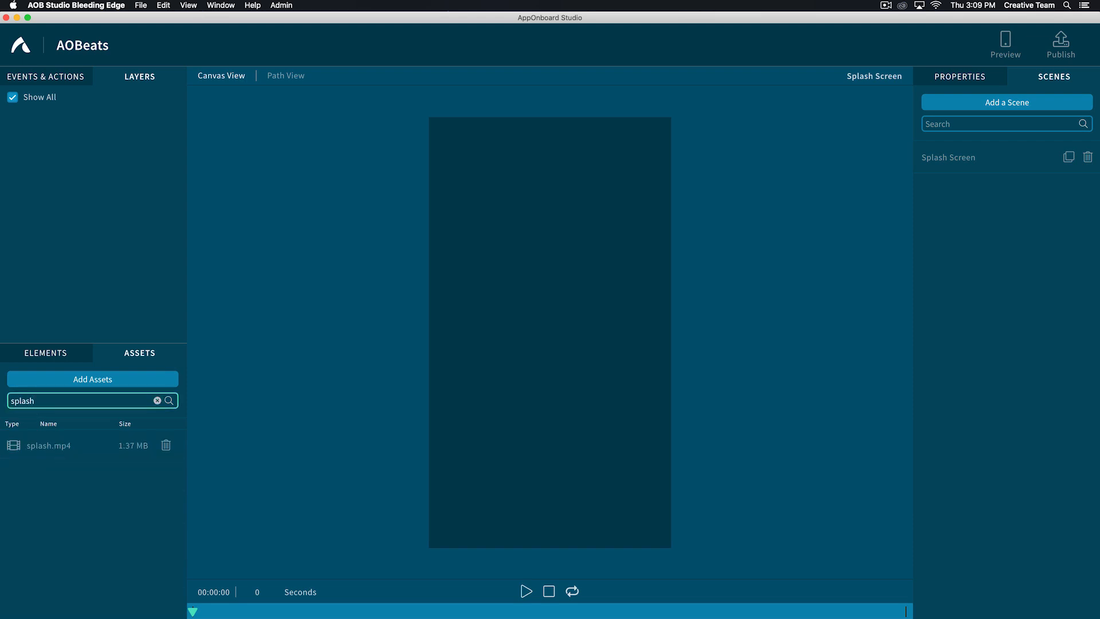
left_click_drag(48, 445, 587, 395)
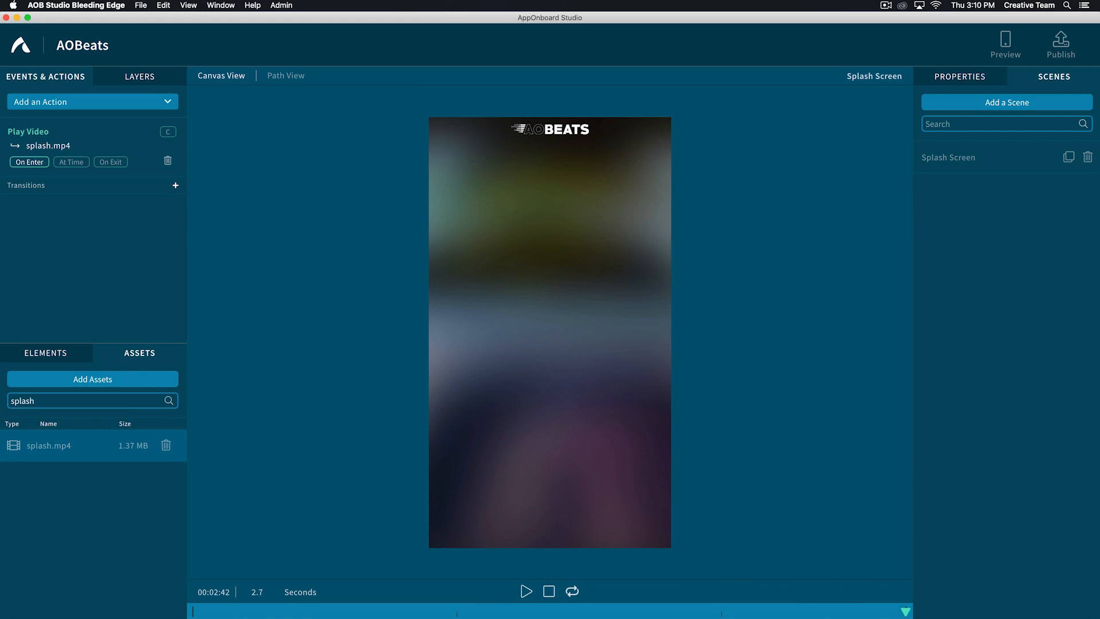
left_click(176, 185)
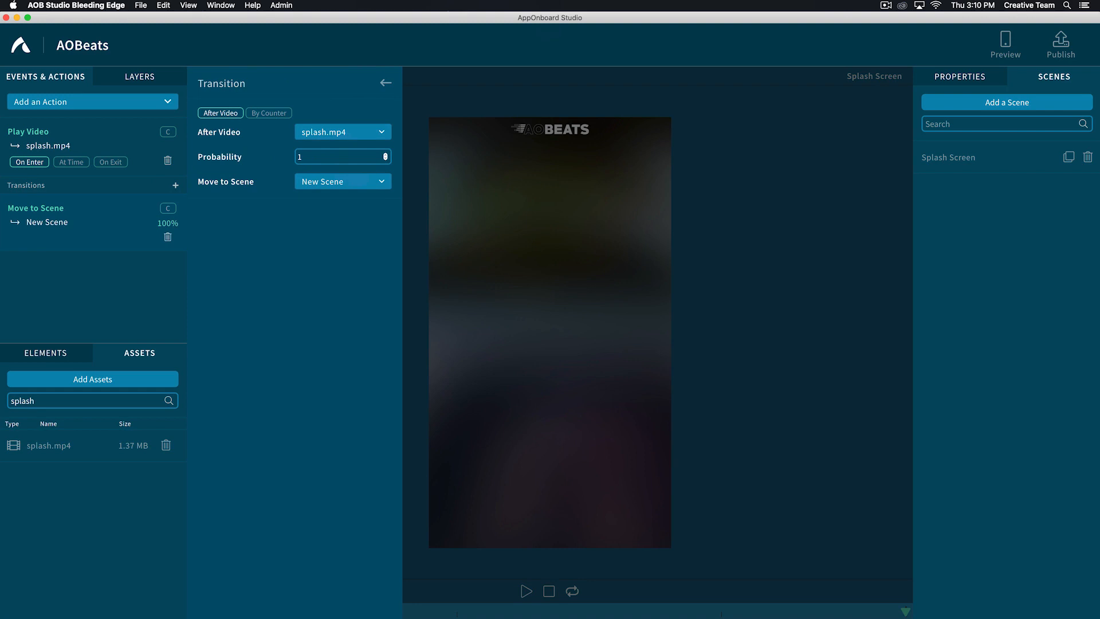
key("Escape")
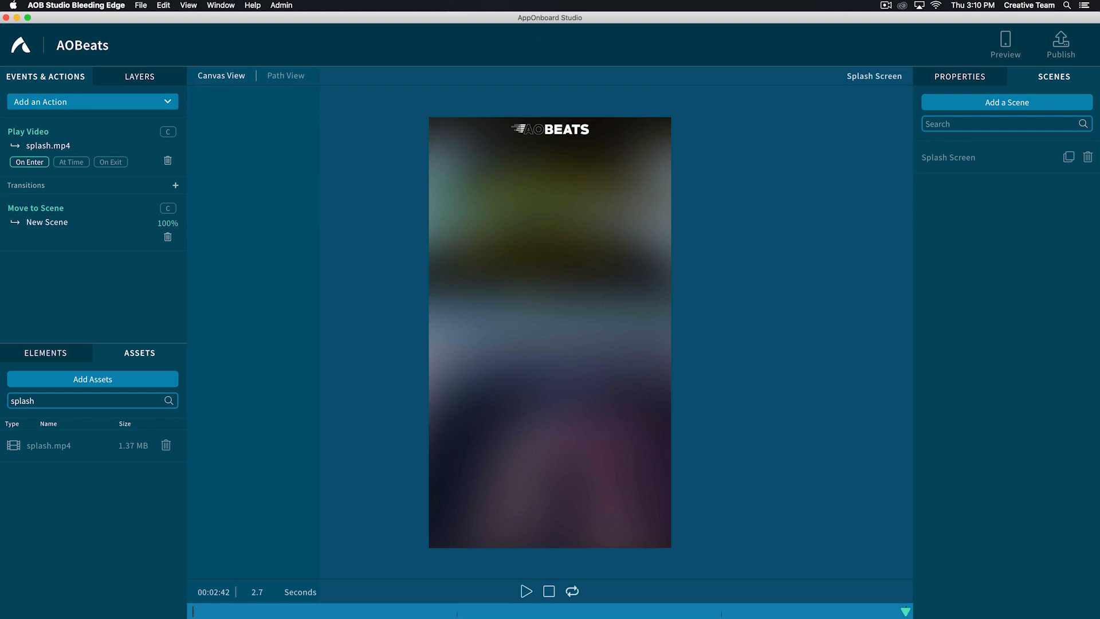
- Add a second scene named EDM Home
left_click(1007, 102)
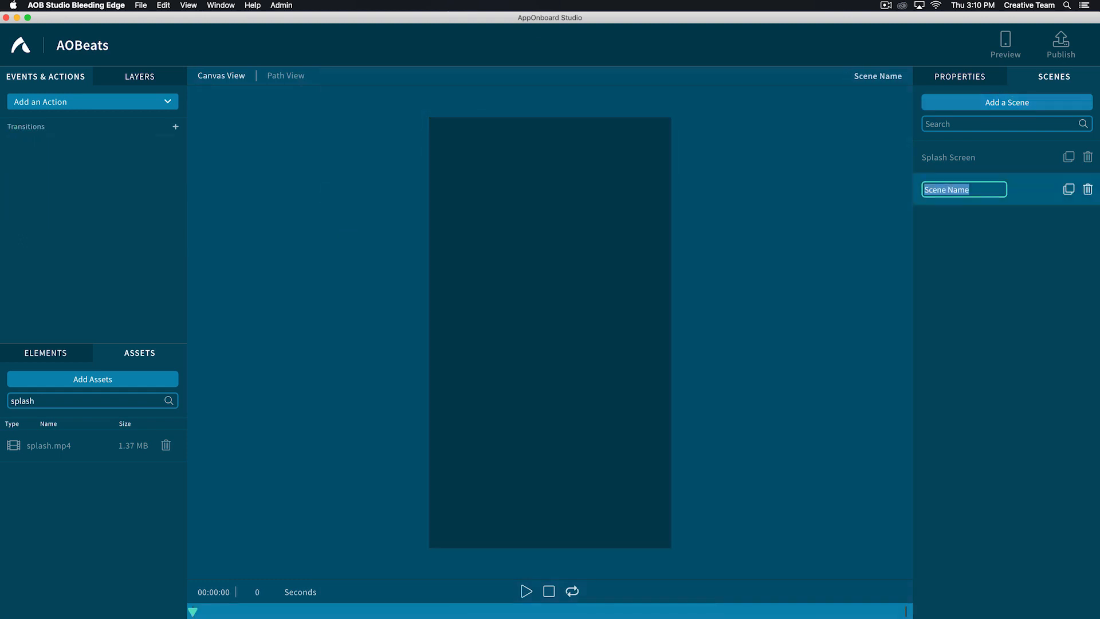
type("EDM Home")
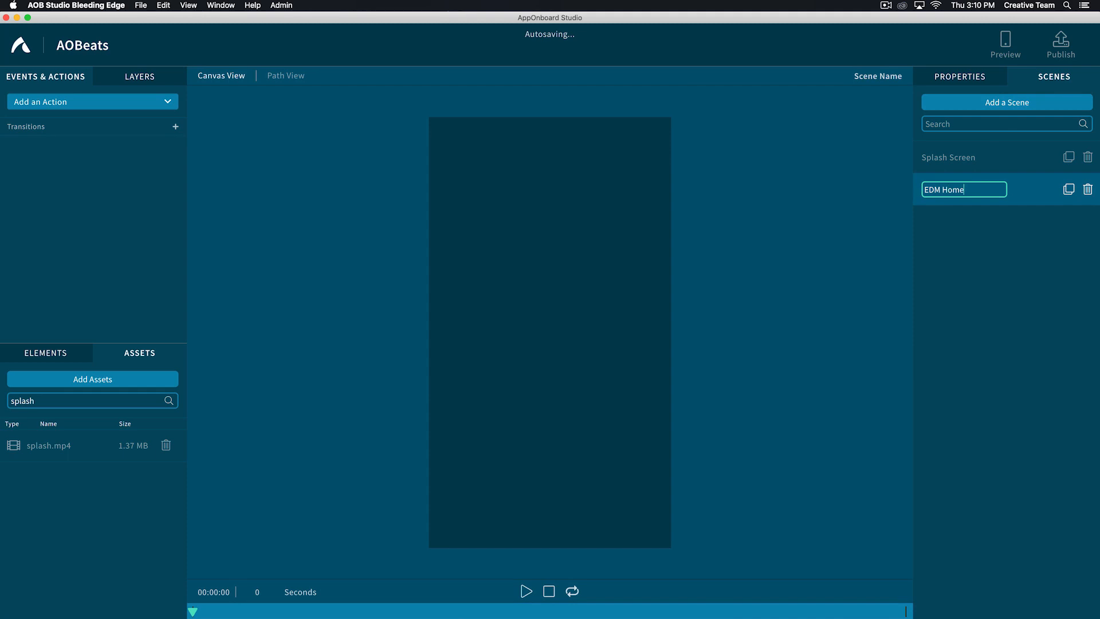
key("Return")
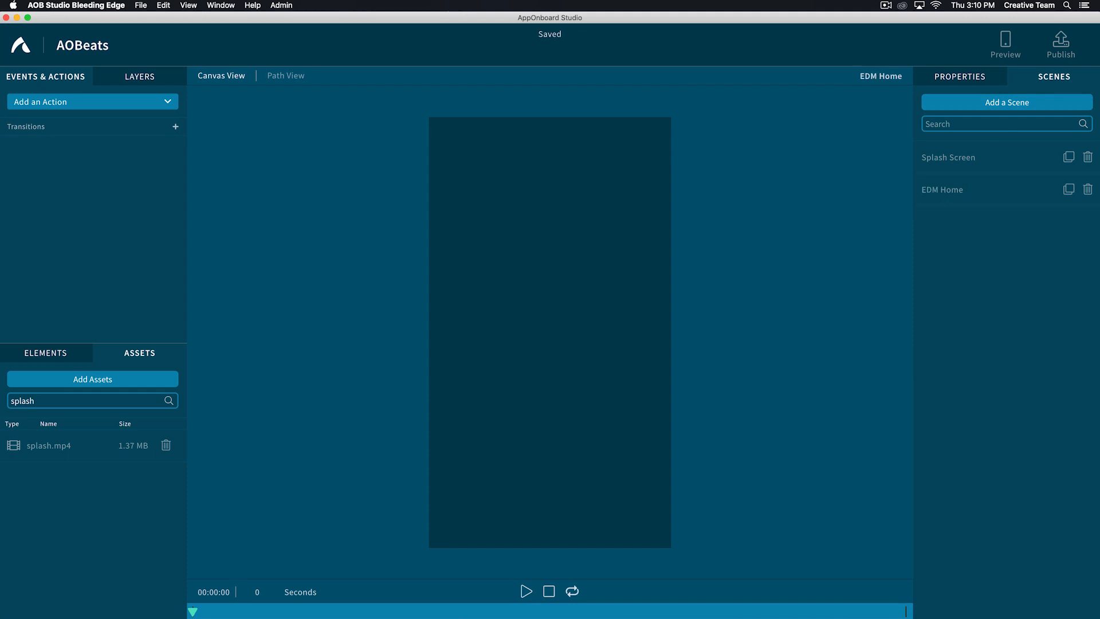
- Check which target scene the Splash Screen's transition after splash.mp4 uses
left_click(949, 158)
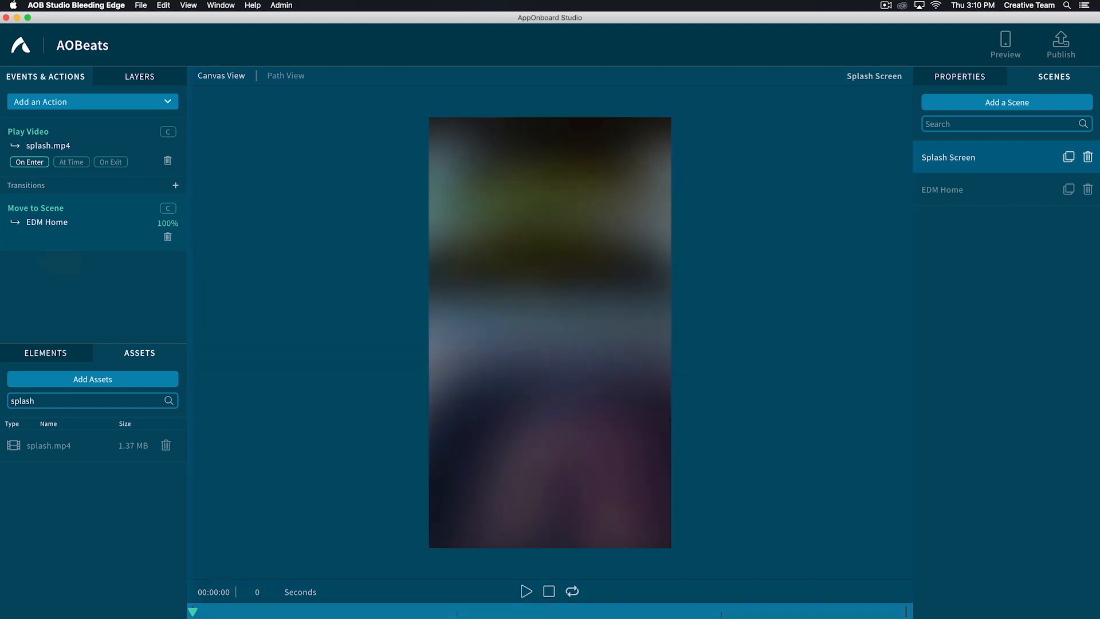
left_click(47, 221)
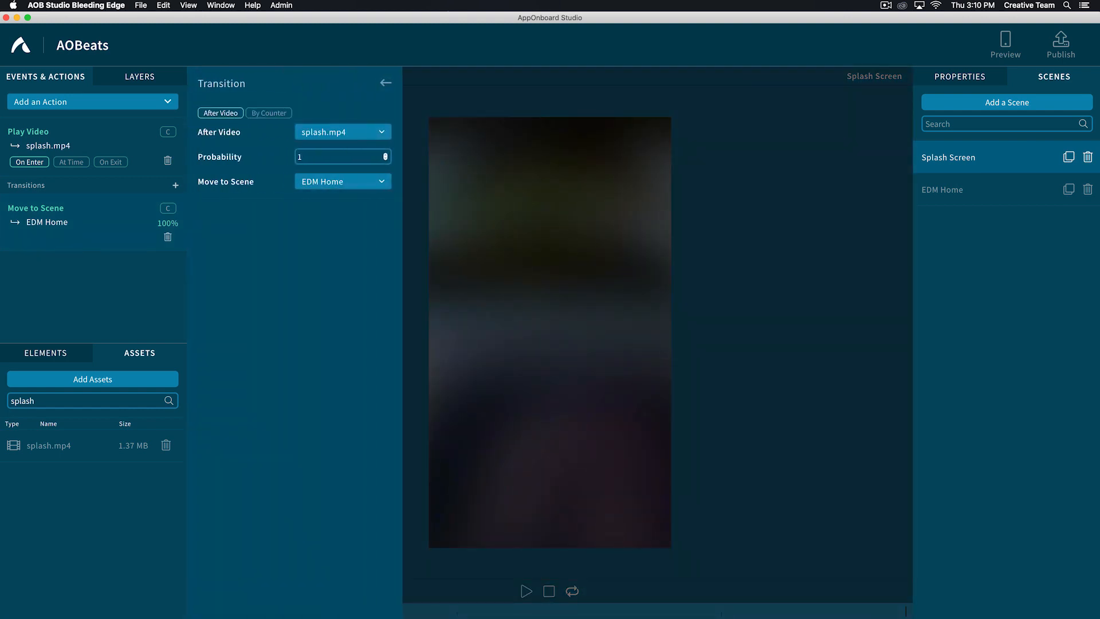
left_click(386, 83)
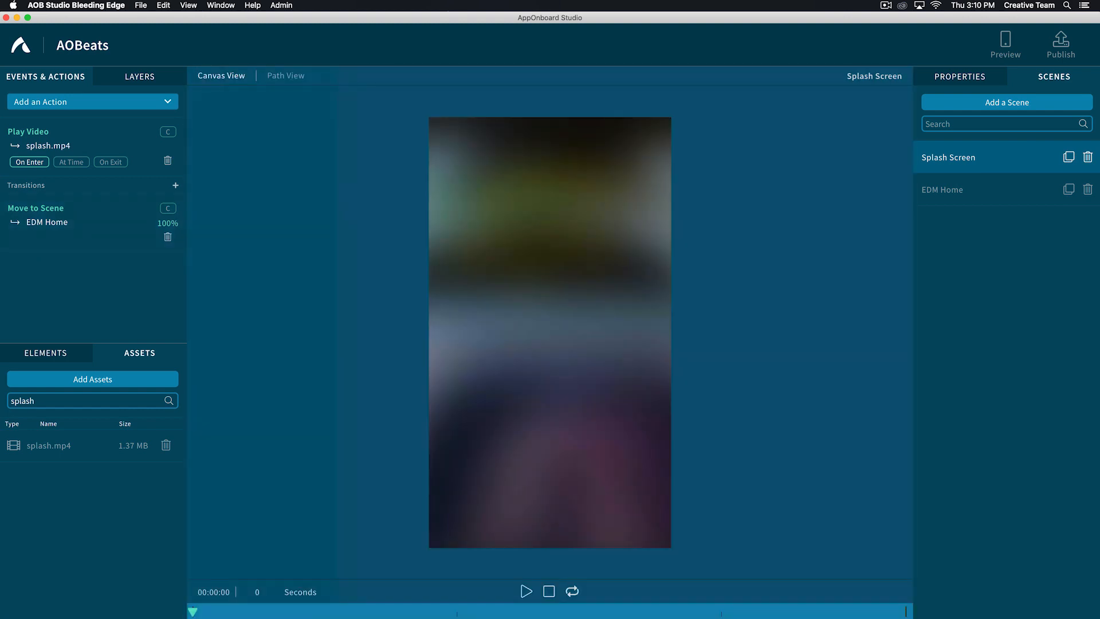
- Find the edm_home.mp4 video among the assets and place it in the EDM Home scene
left_click(943, 189)
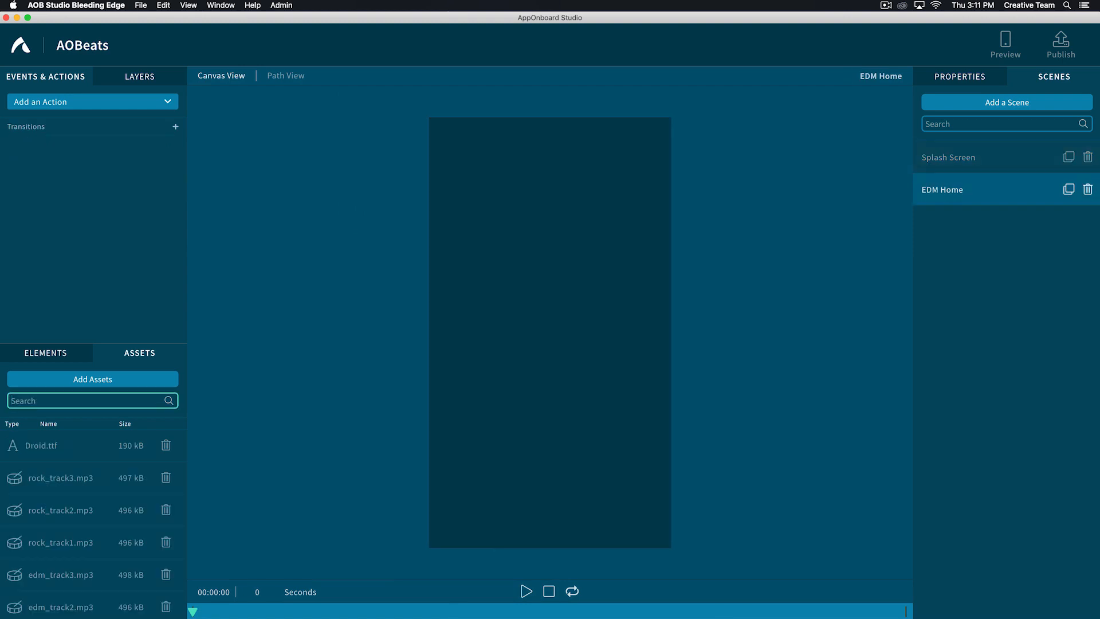
type("edm_home")
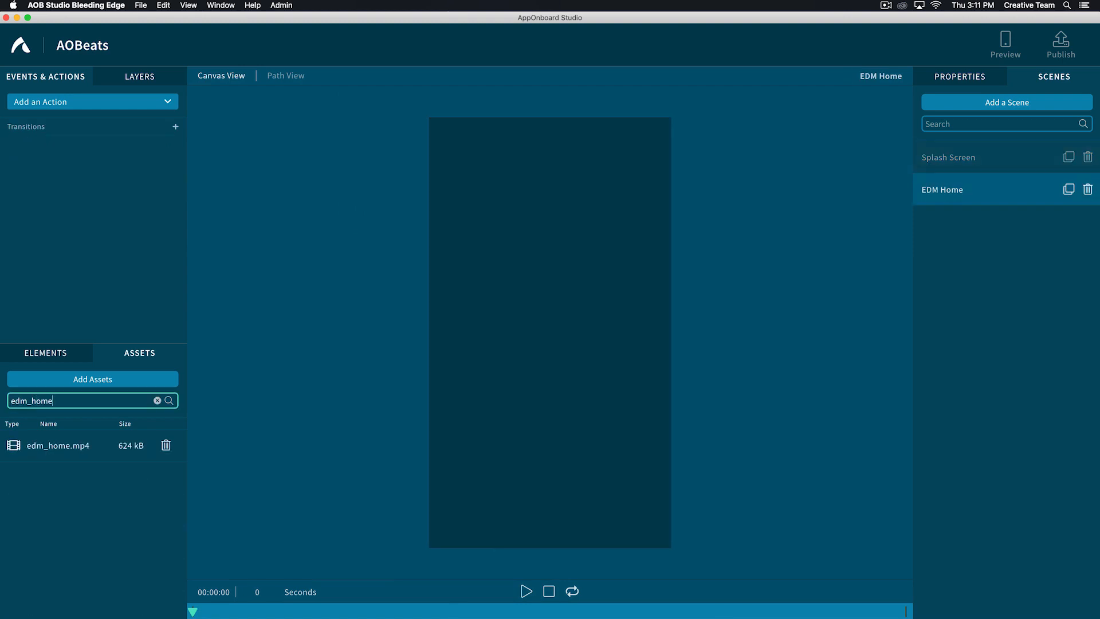
left_click_drag(58, 446, 550, 332)
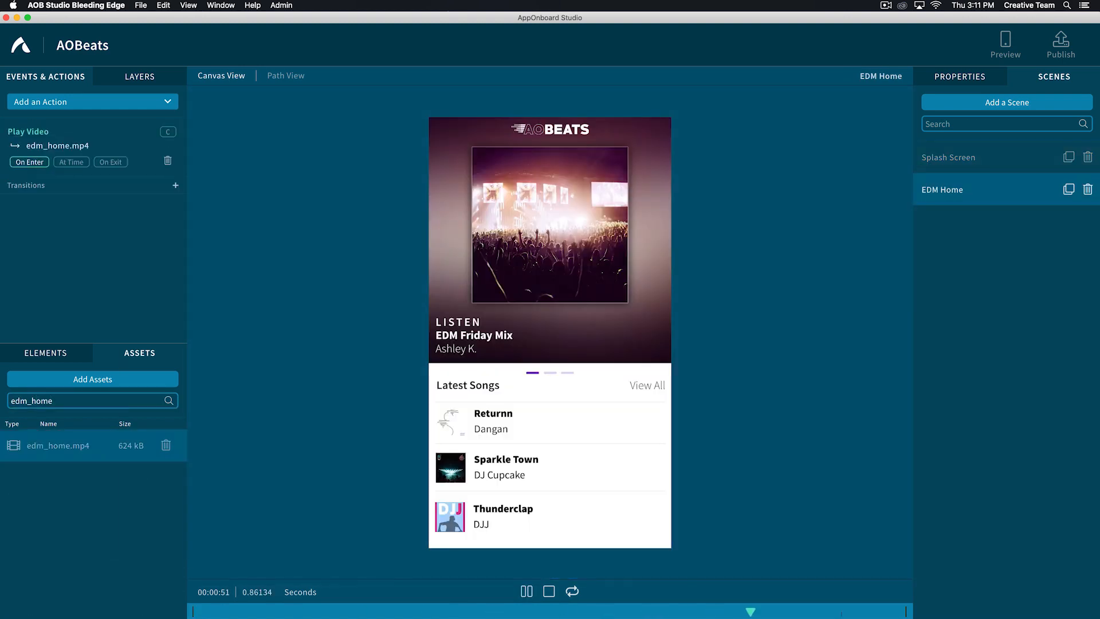
- Turn on looping for the edm_home.mp4 video in the EDM Home scene
left_click(89, 133)
left_click(380, 138)
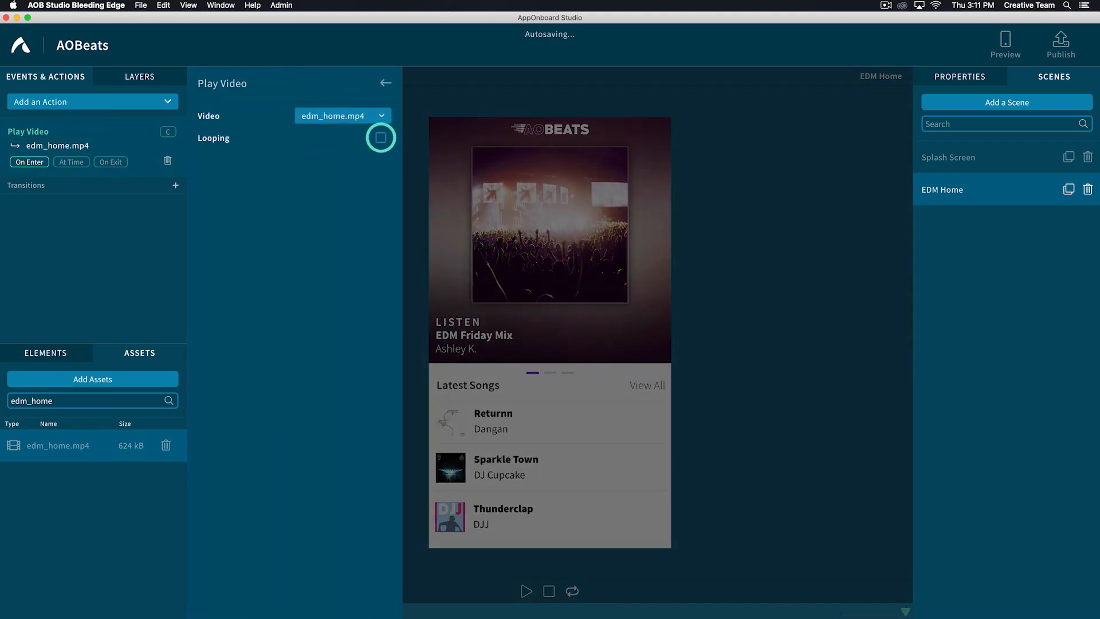
left_click(386, 83)
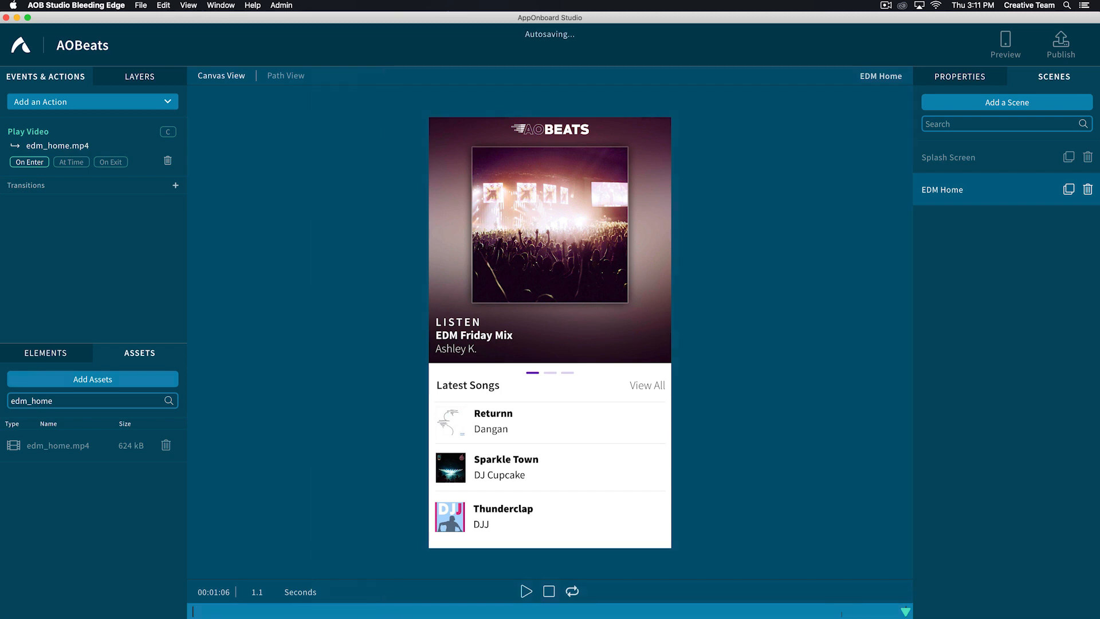
- Place a full-width gesture area over the Returnn song row, relative height 0.095, and name it Category: Song 01
left_click(45, 352)
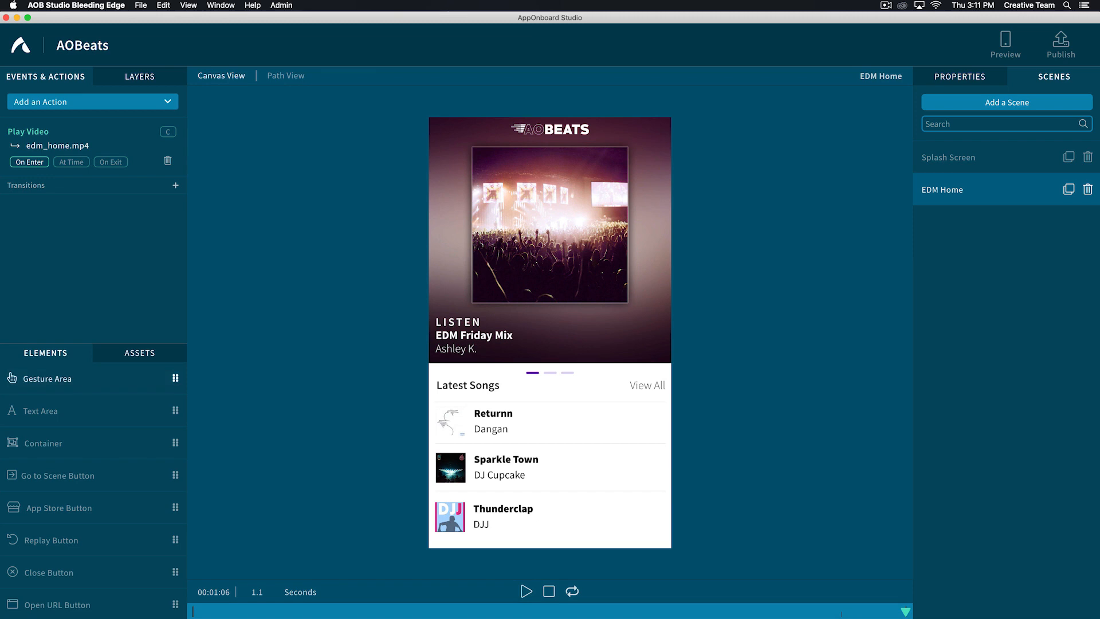
left_click_drag(11, 378, 671, 424)
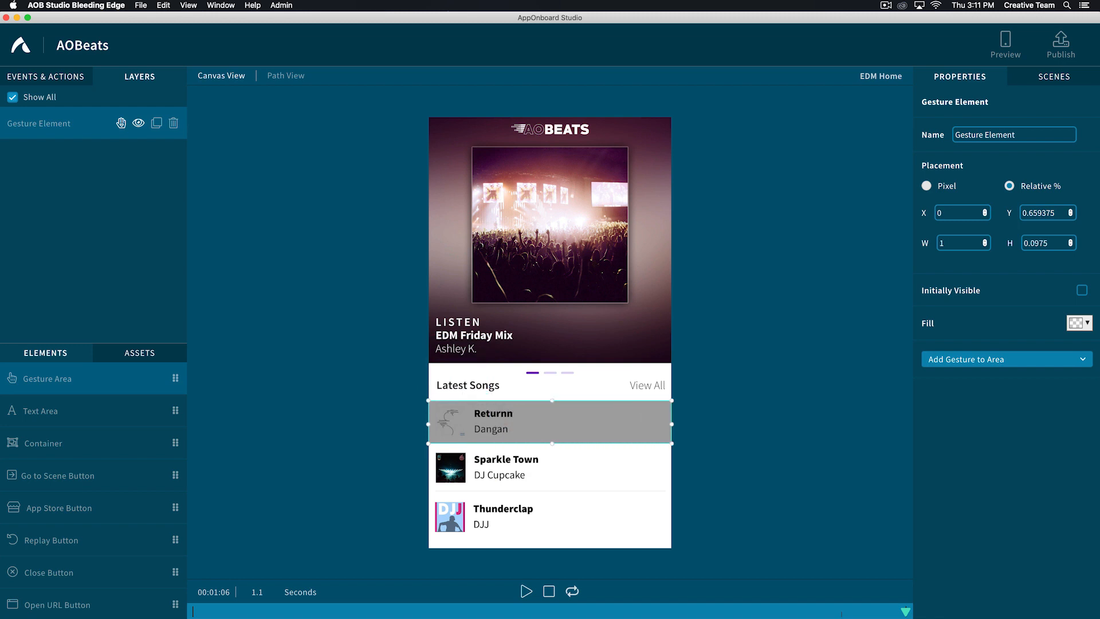
double_click(997, 135)
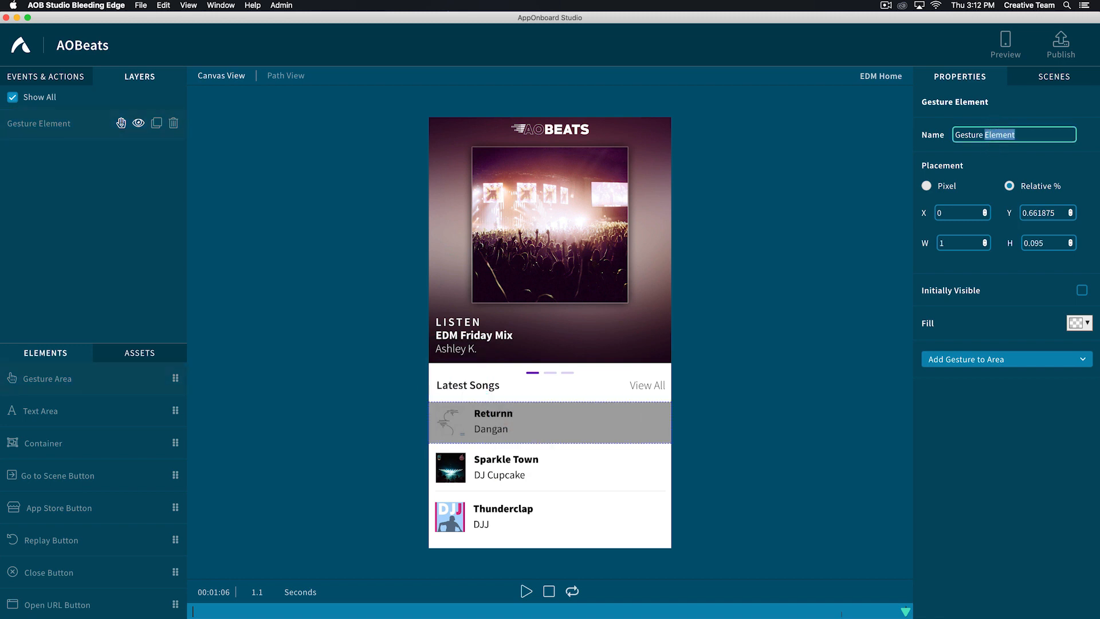
key("super+a")
type("Category")
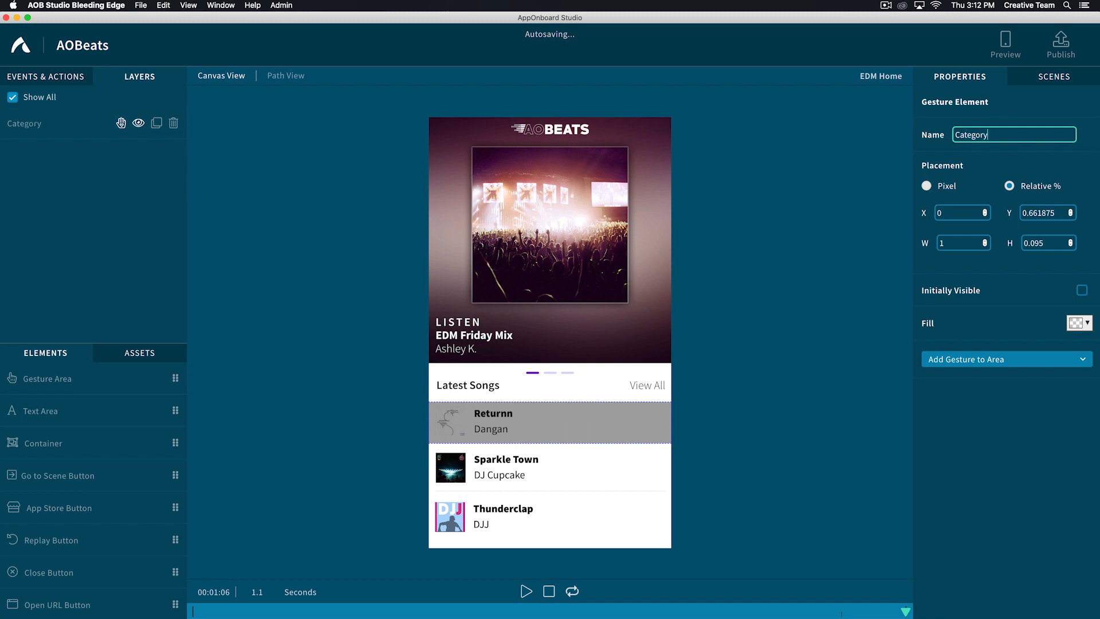
type(": Song 01")
- Add a tap gesture to the Category: Song 01 area with a transition from EDM Home to New Scene
left_click(974, 360)
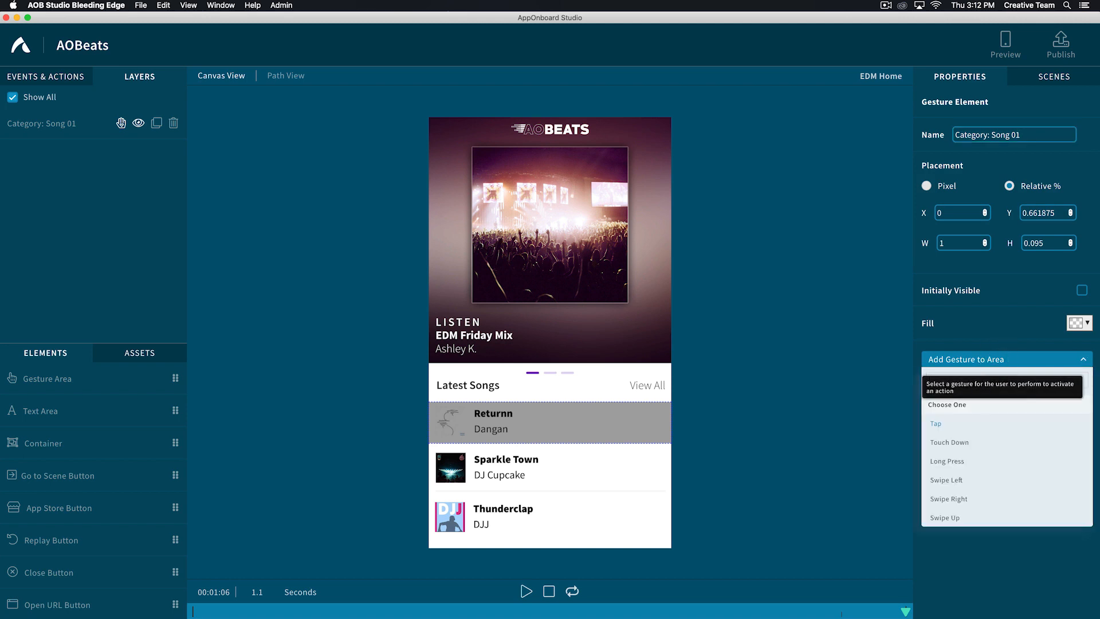
left_click(936, 422)
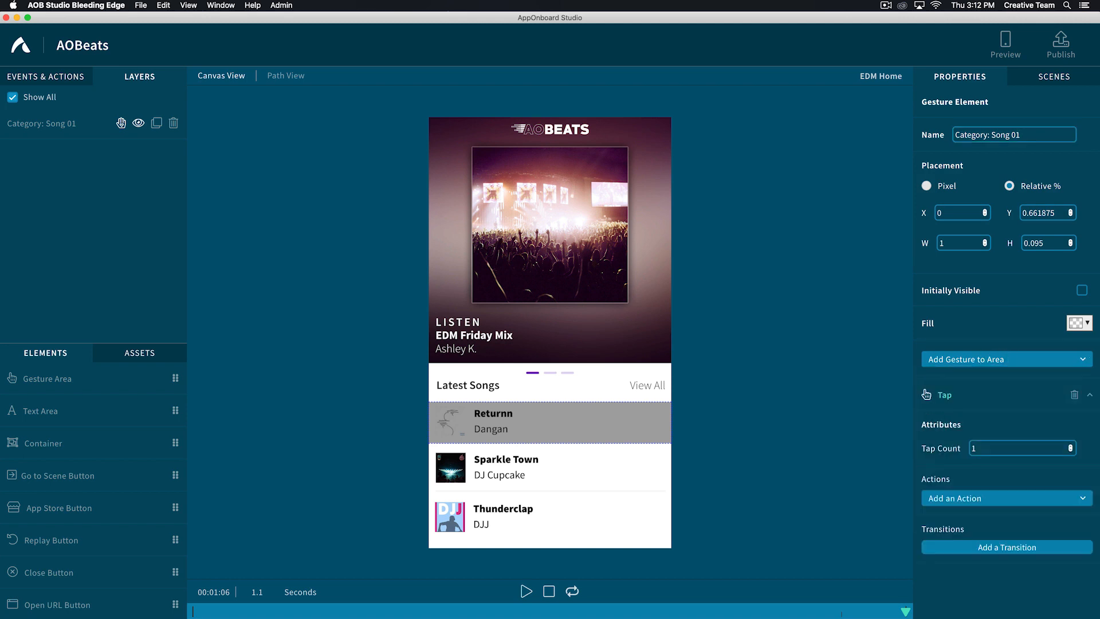
scroll(1008, 336, "down", 3)
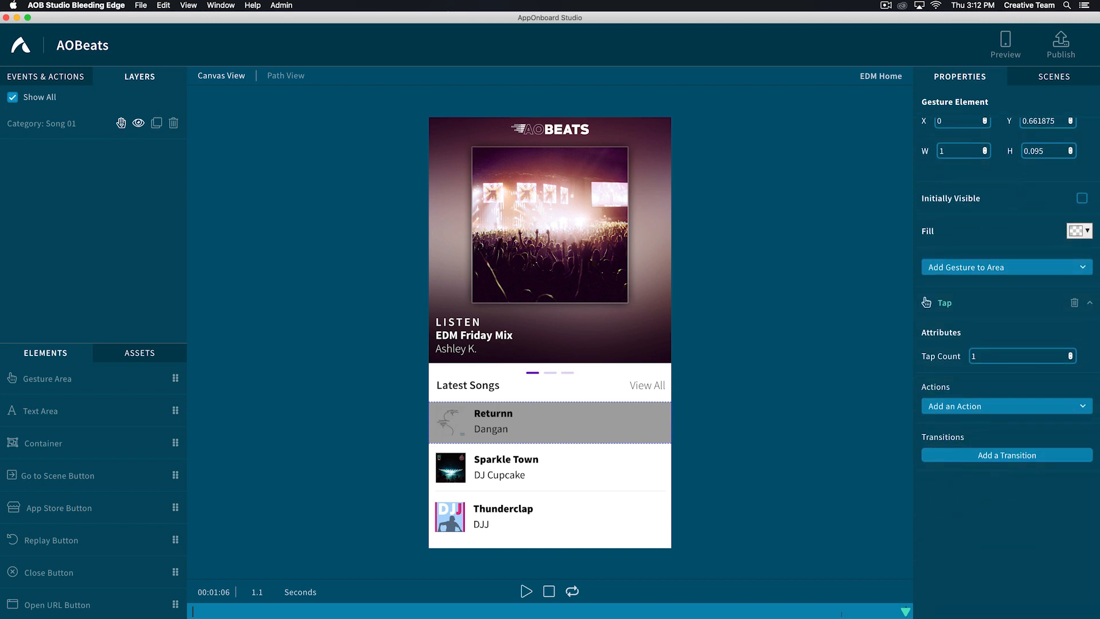
left_click(1004, 455)
scroll(1007, 436, "down", 3)
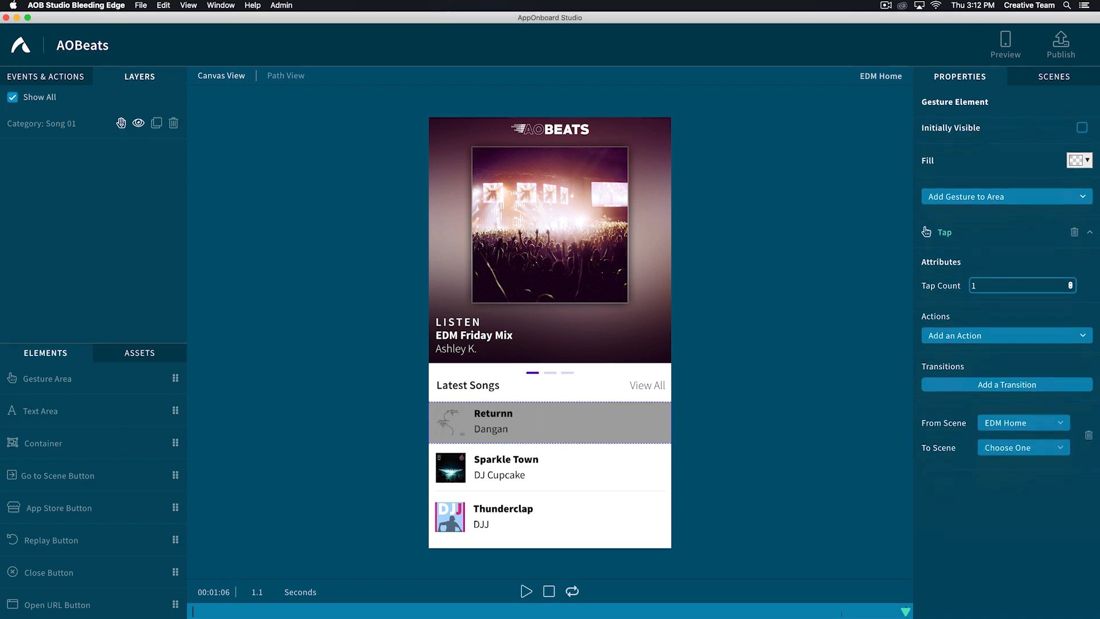
left_click(1006, 437)
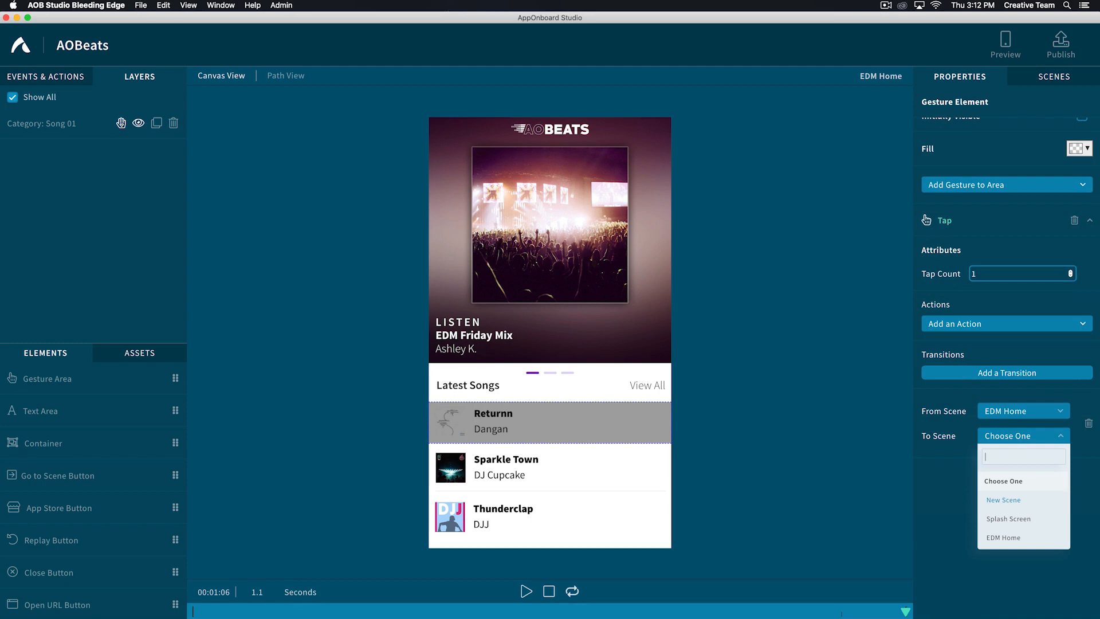
type("new")
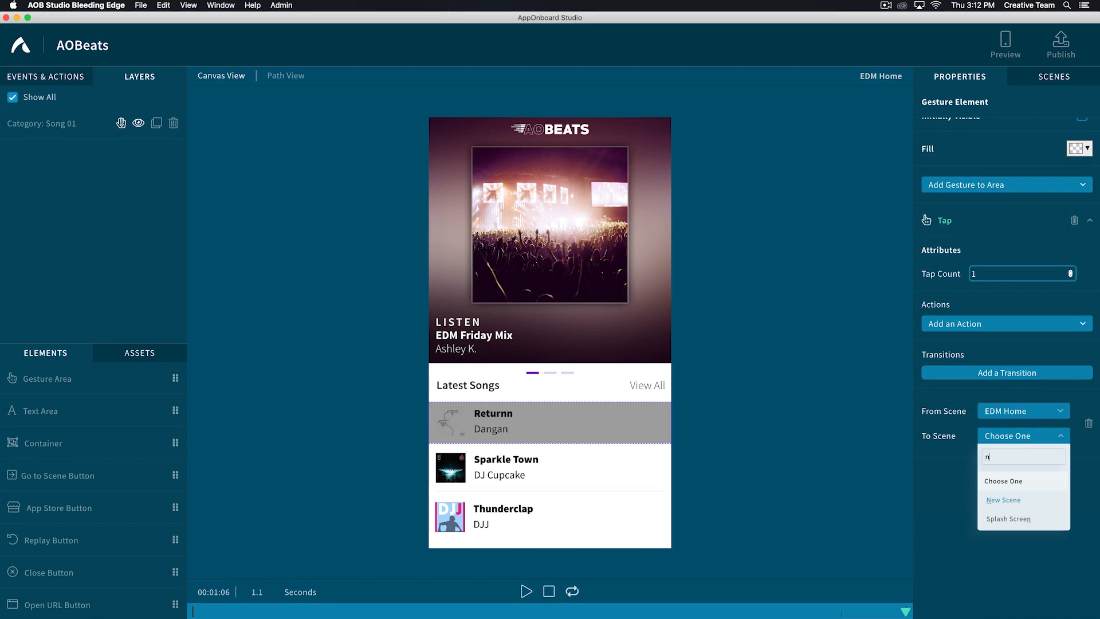
left_click(1002, 500)
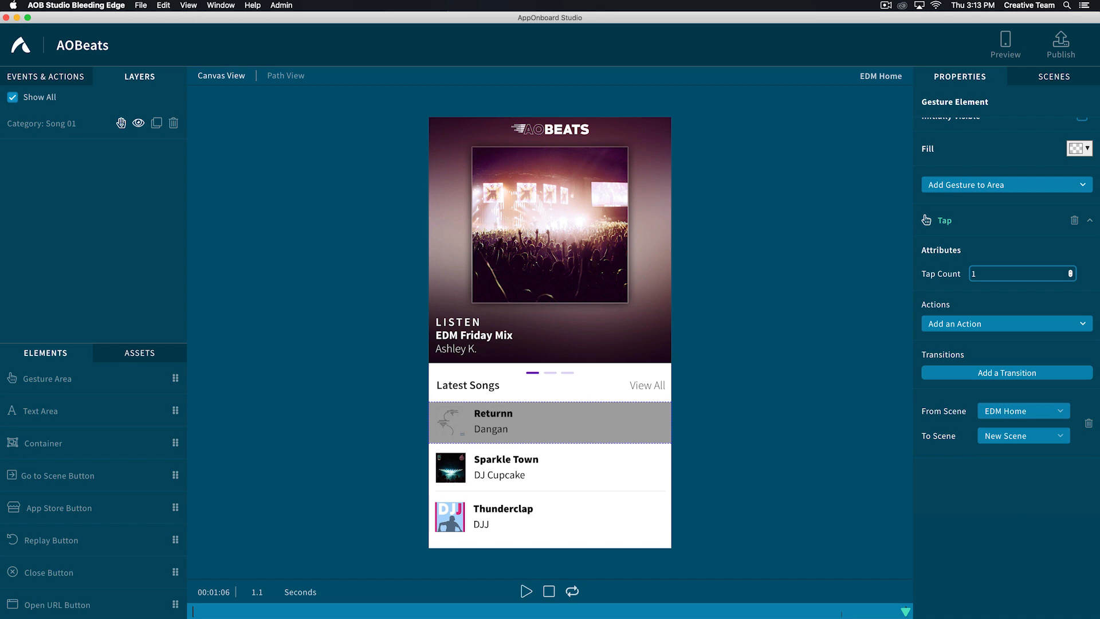
- Add a new scene and name it Play EDM Track 01 Return
left_click(1054, 76)
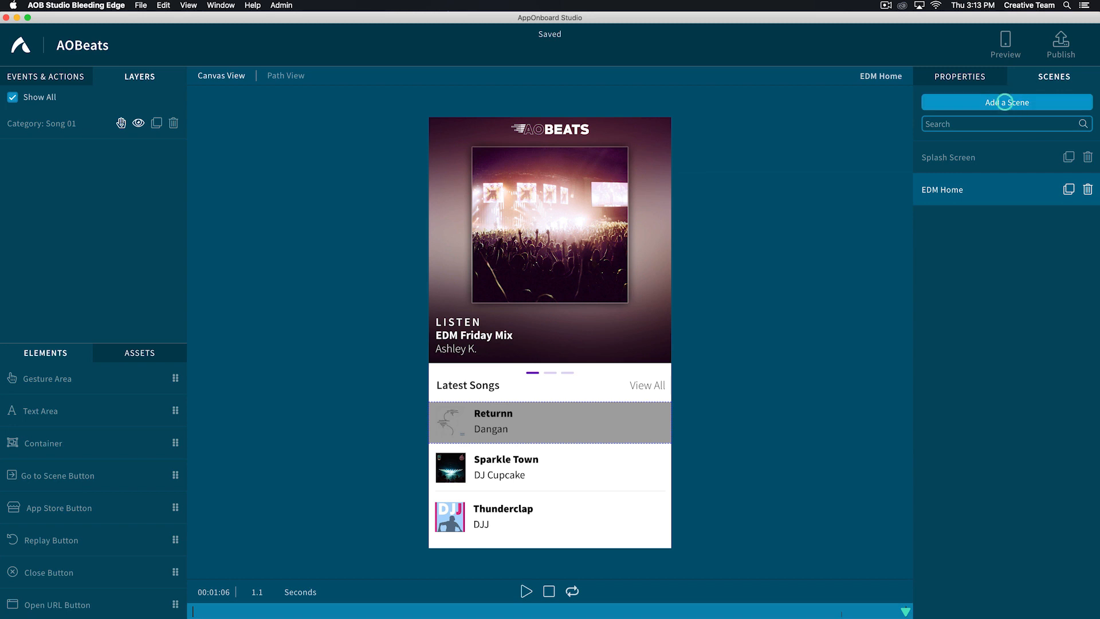
left_click(1004, 102)
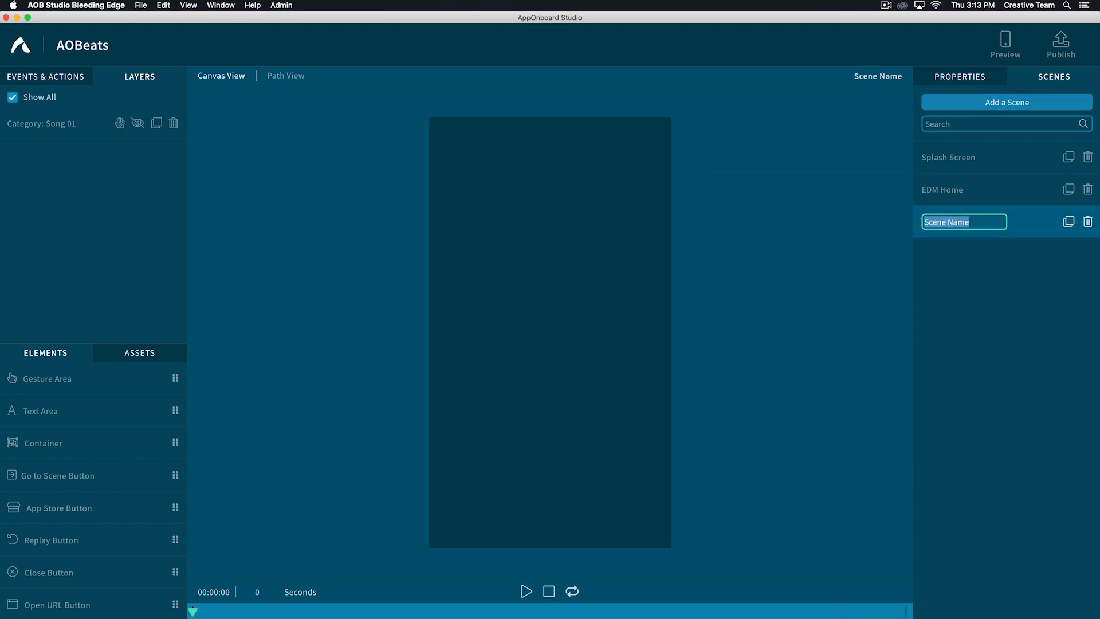
type("Play EDM Track 01")
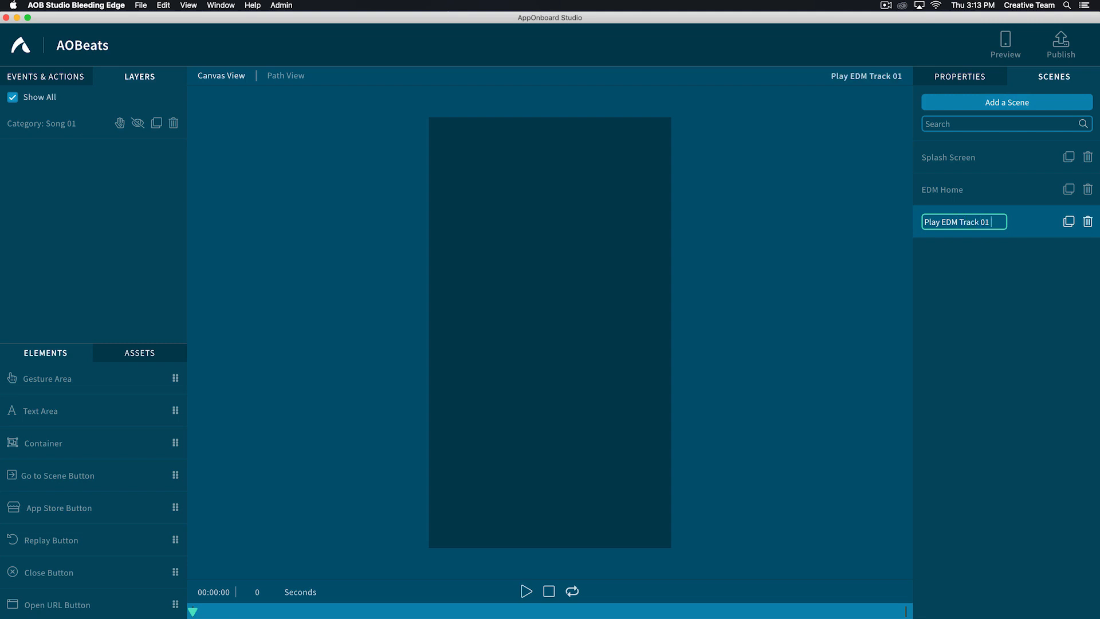
type(" Return")
key("Return")
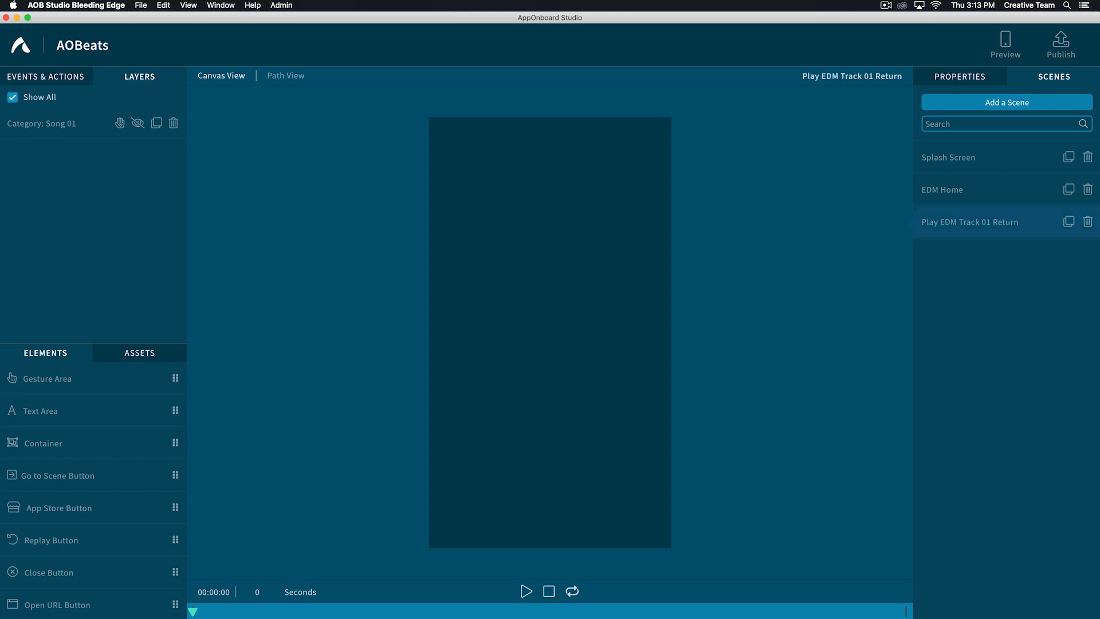
- Search the assets for edm and add the edm_track1.mp4 video and edm_track1.mp3 sound to the Play EDM Track 01 Return scene
left_click(141, 352)
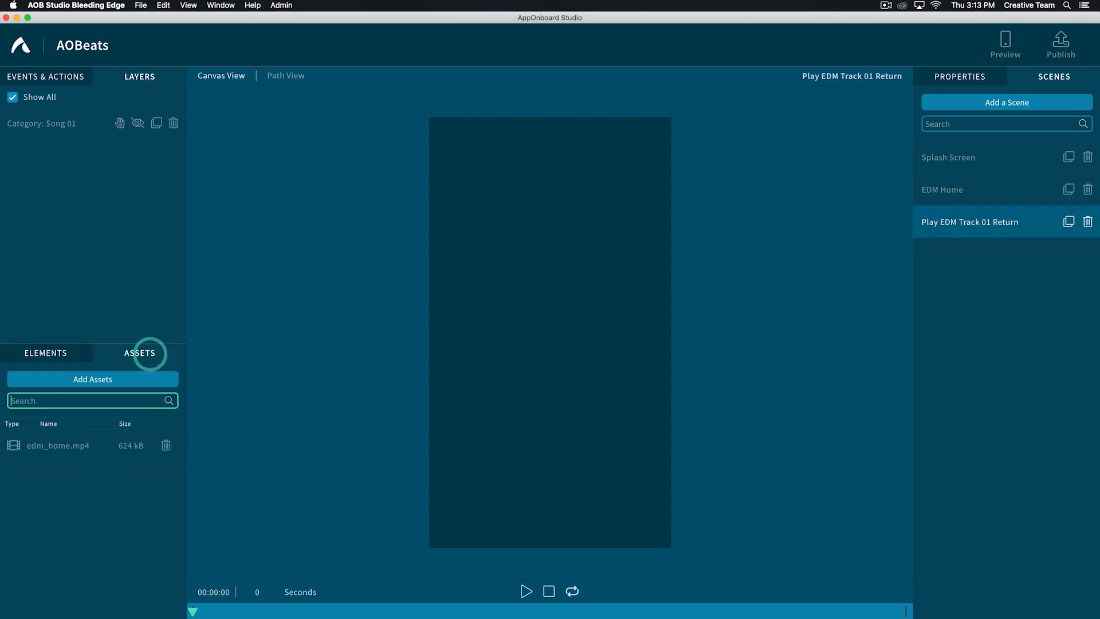
type("edm")
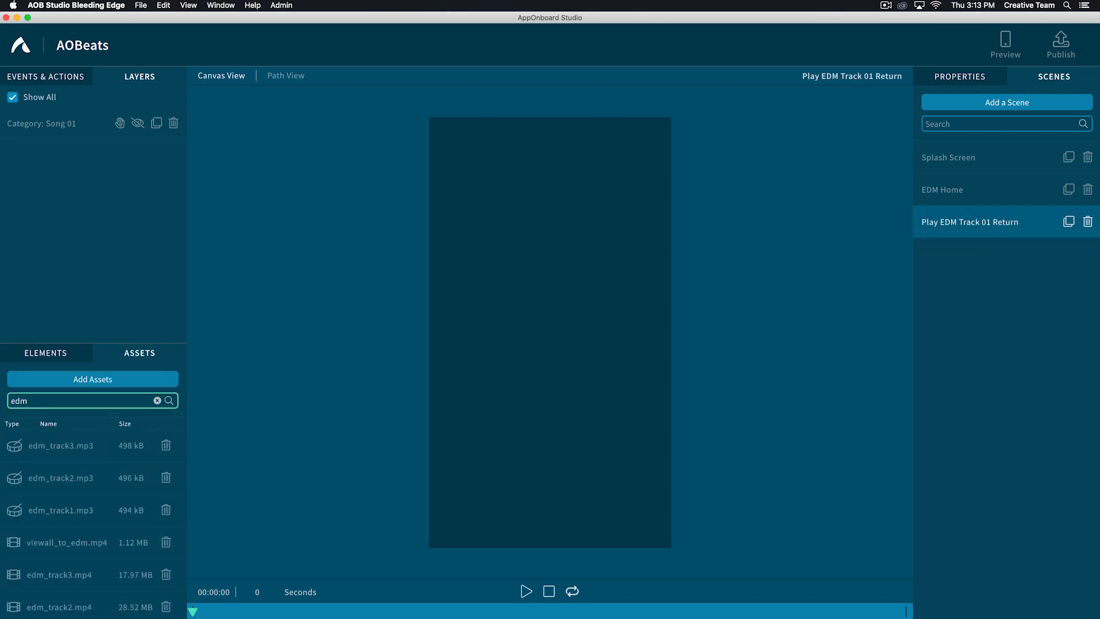
scroll(59, 513, "down", 2)
double_click(59, 585)
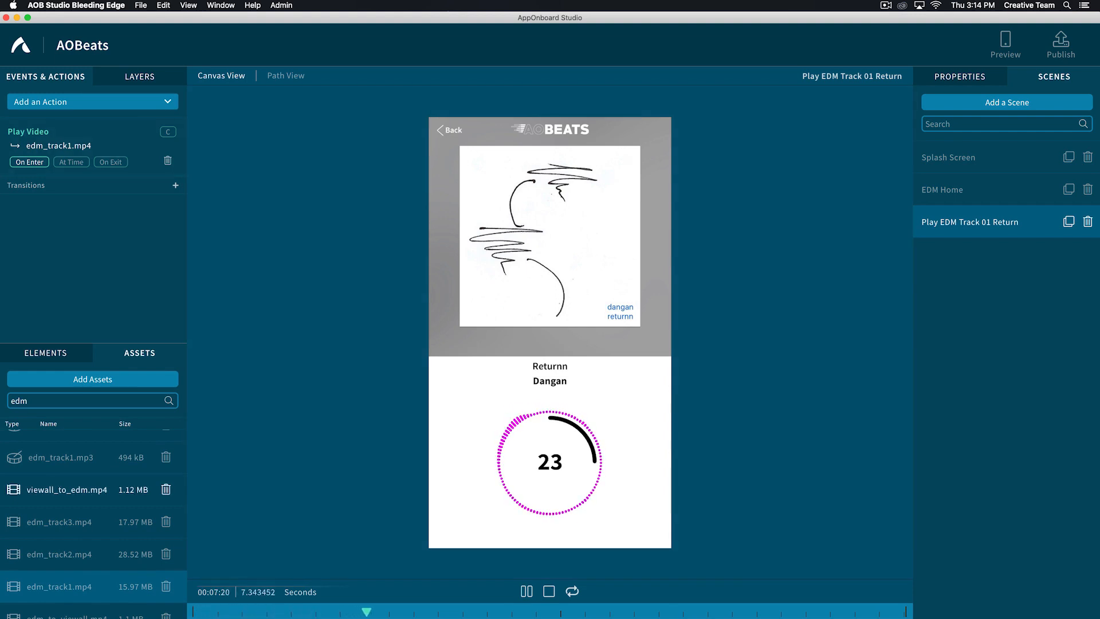
double_click(15, 457)
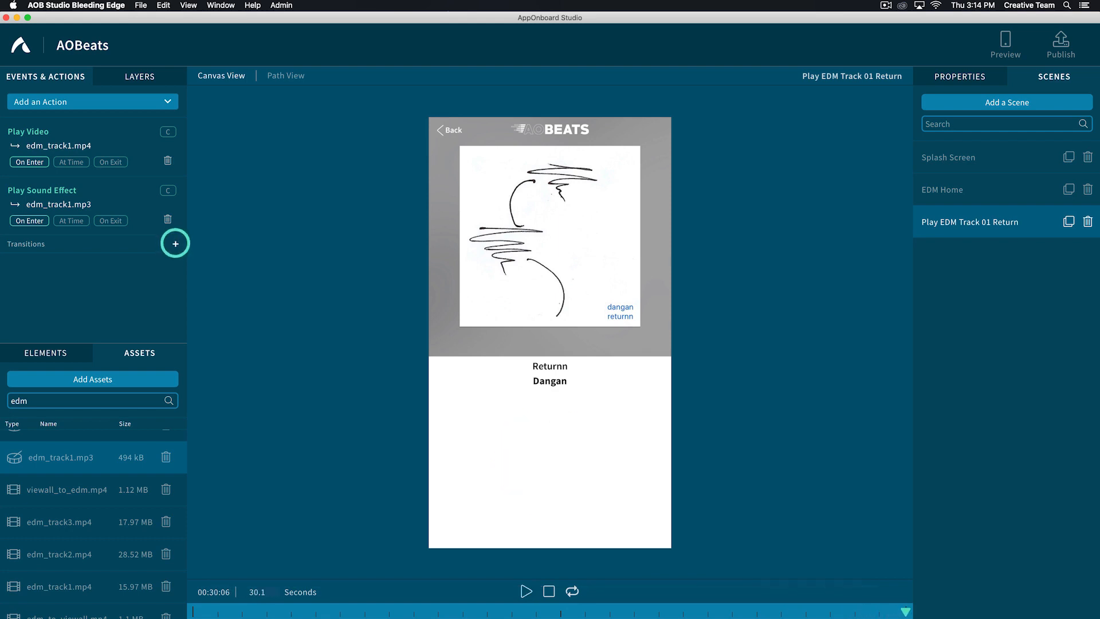
- Add a transition that moves to the EDM Home scene after the edm_track1.mp4 video
left_click(175, 244)
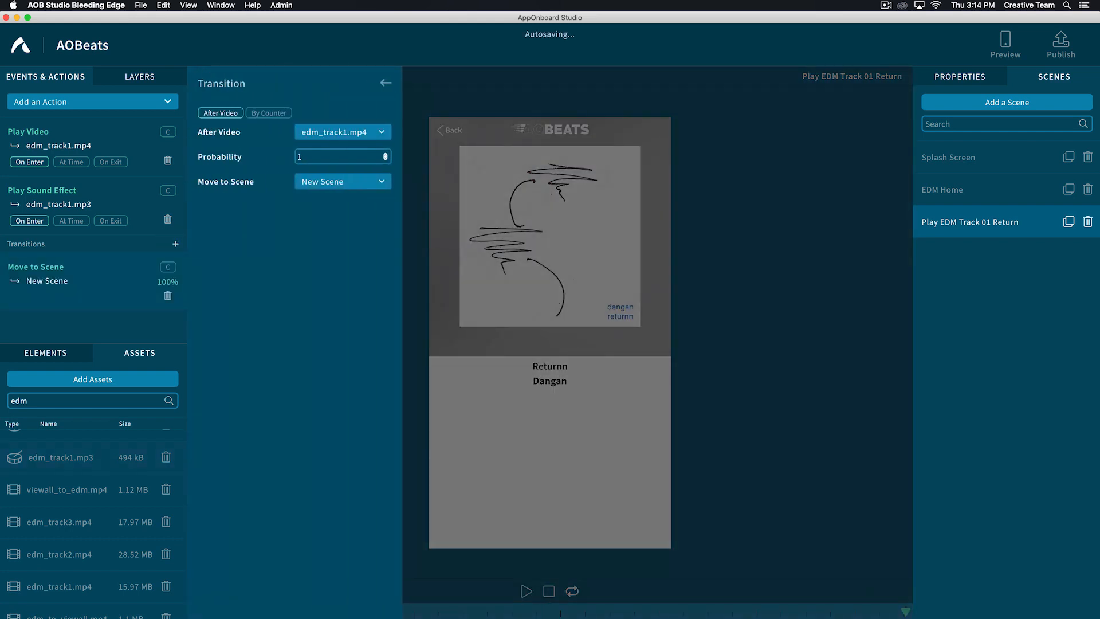
left_click(326, 182)
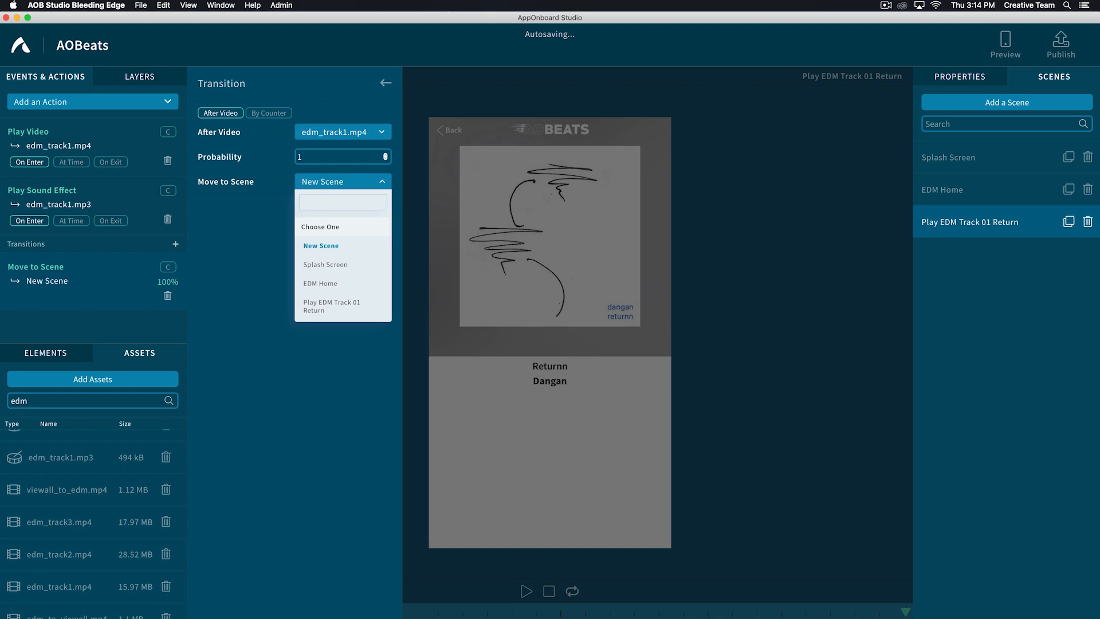
left_click(321, 283)
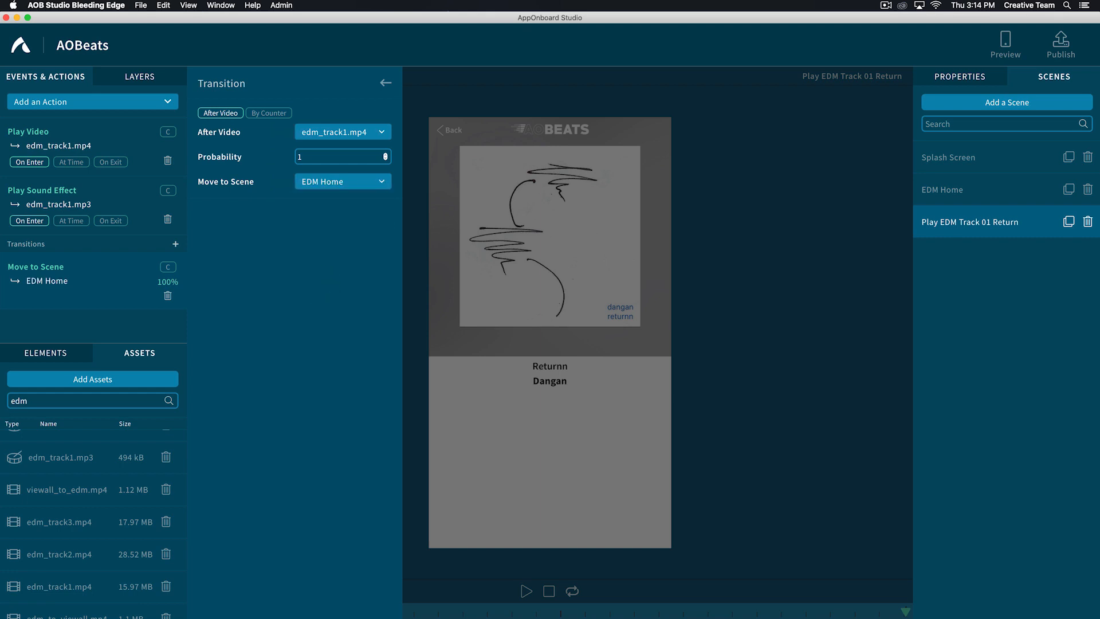
left_click(386, 83)
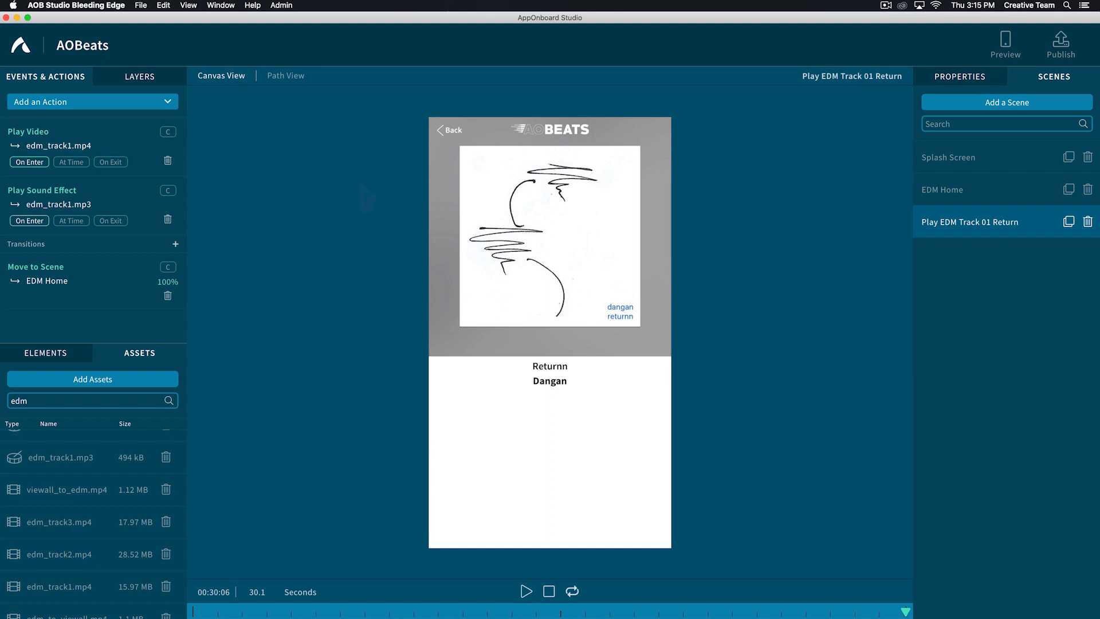
- Place a Go to Scene button over the Back label, about 0.208 wide and 0.064 high in relative size
left_click(50, 352)
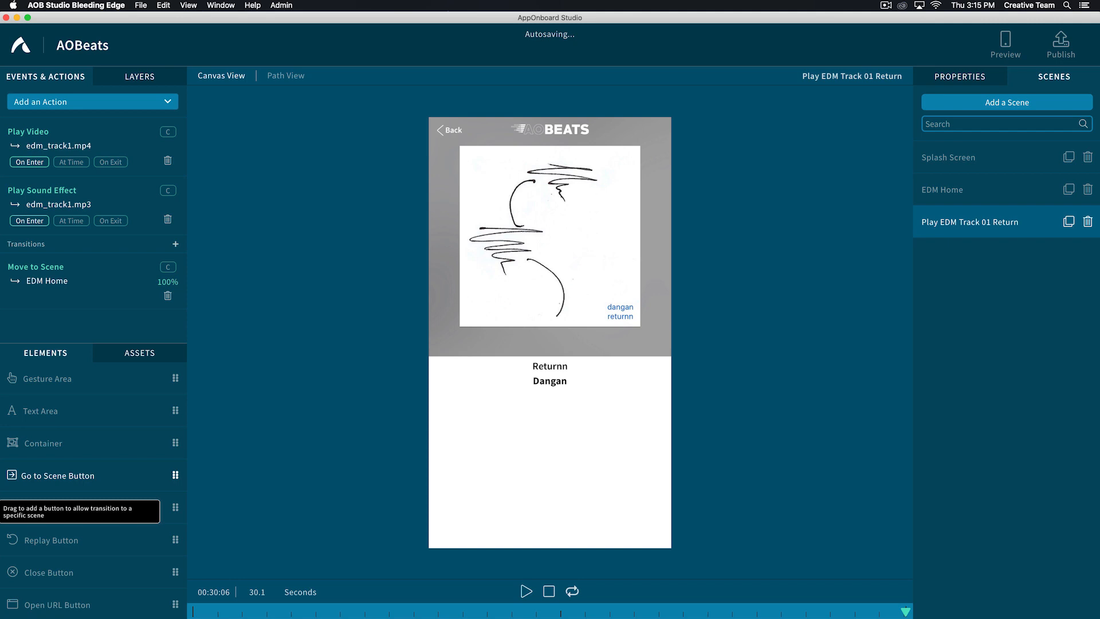
left_click_drag(172, 487, 602, 240)
left_click_drag(490, 225, 480, 145)
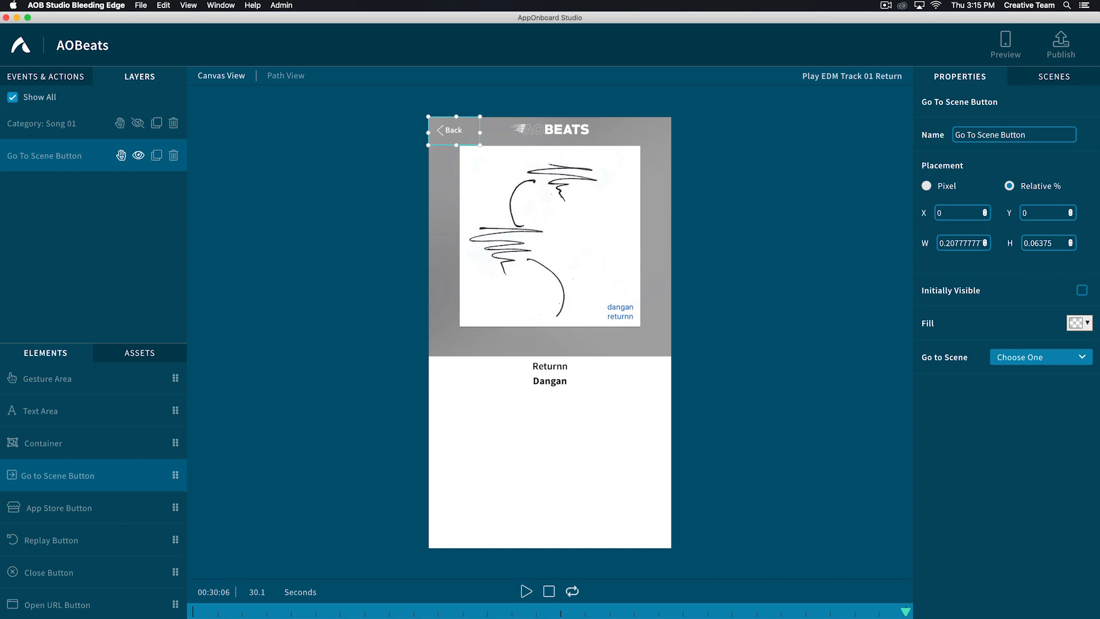
- Rename the Go to Scene button as Go To EDM Home and set its target scene to EDM Home
left_click_drag(1027, 135, 975, 135)
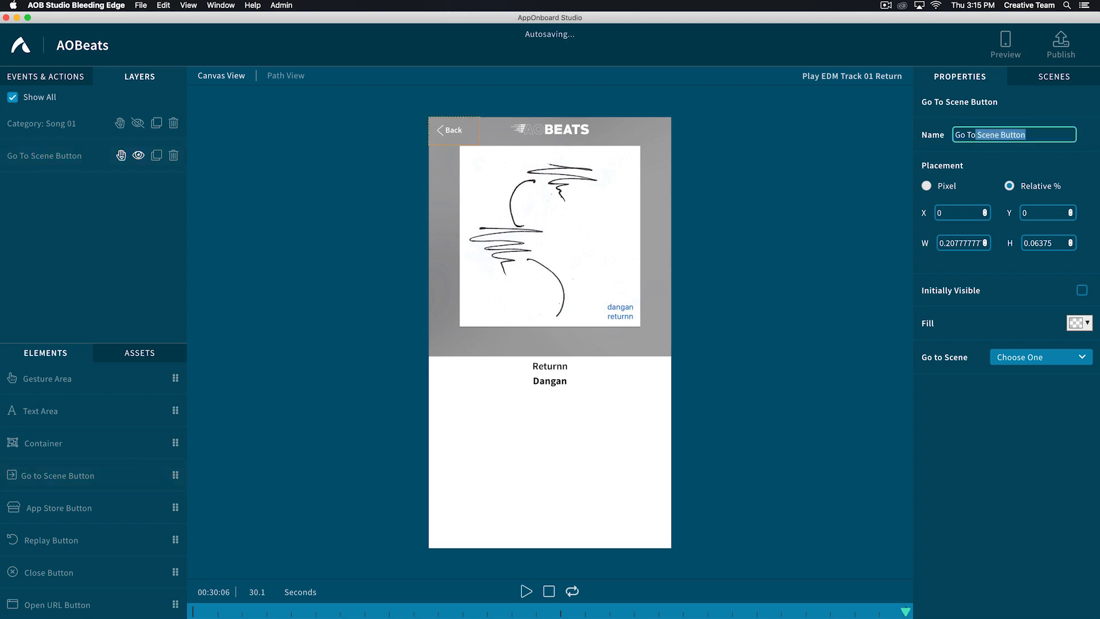
type("EDM")
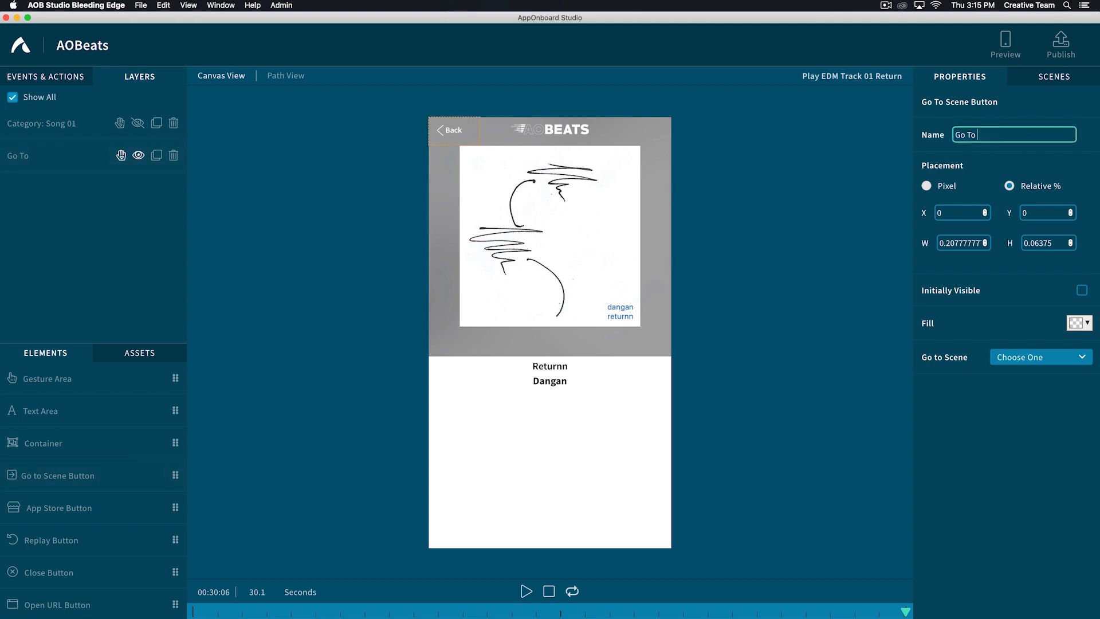
type(" Home")
left_click(1031, 357)
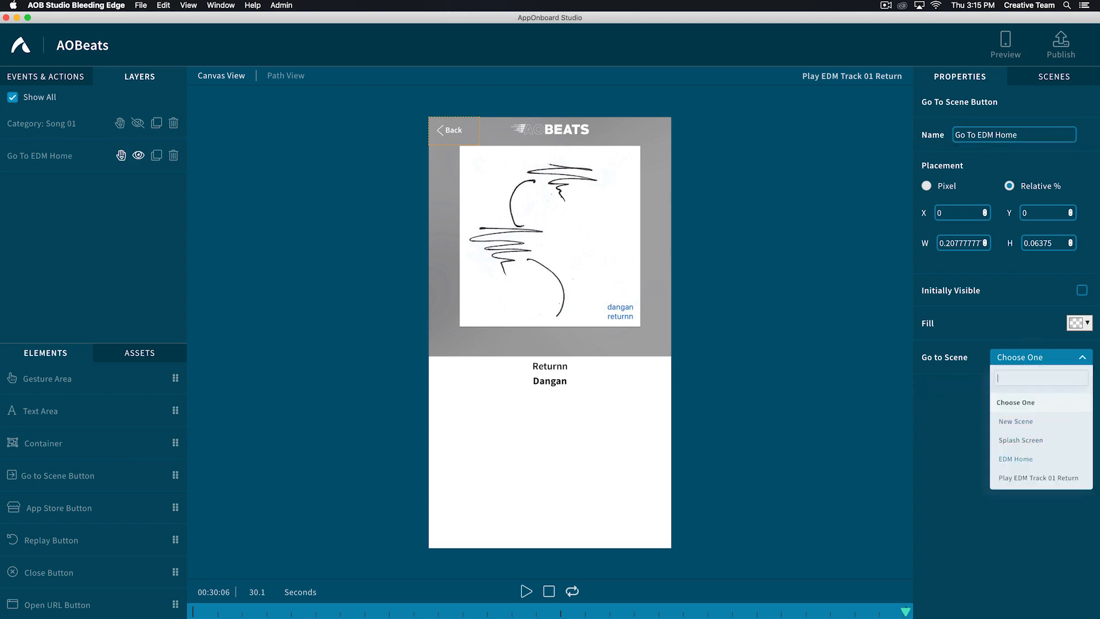
left_click(1016, 459)
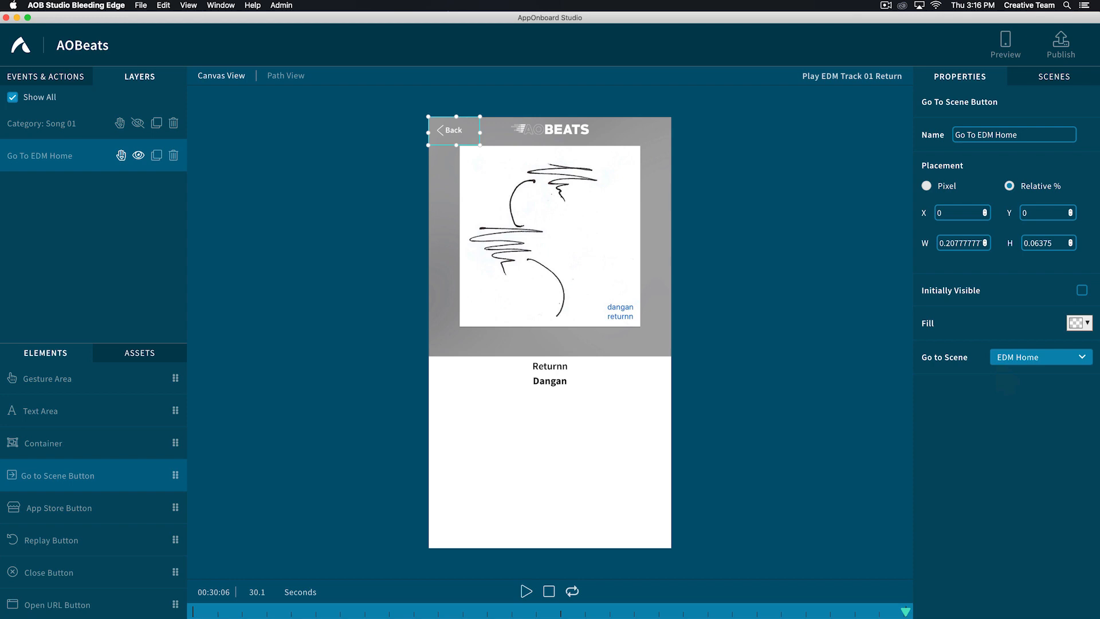
- Add a Stop Sound Effect action for edm_track1.mp3 and set it to run On Exit
left_click(35, 76)
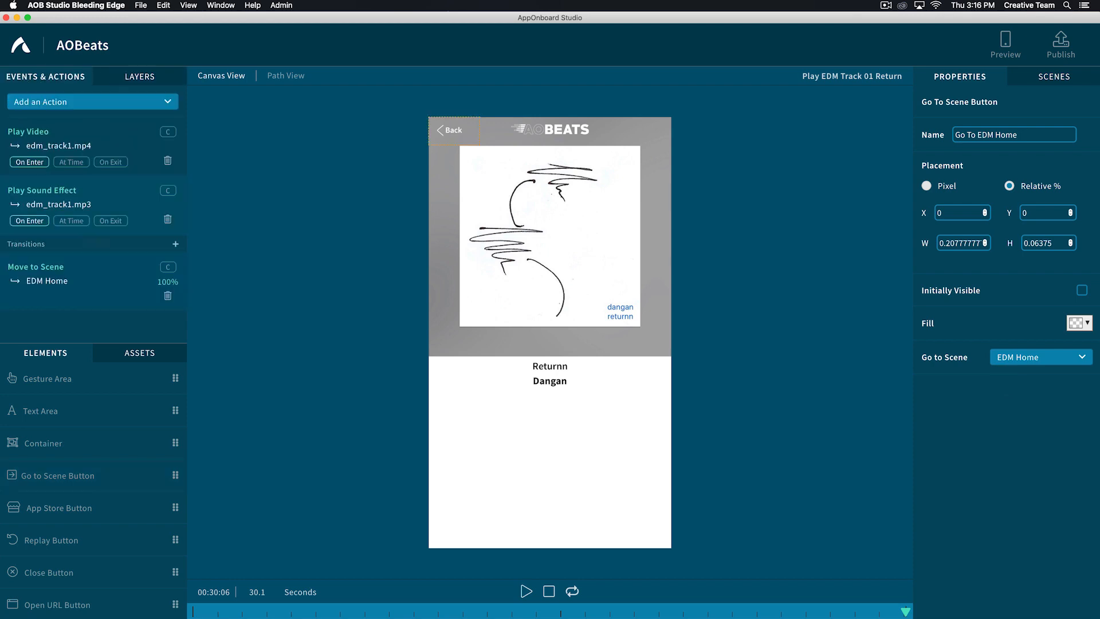
left_click(48, 102)
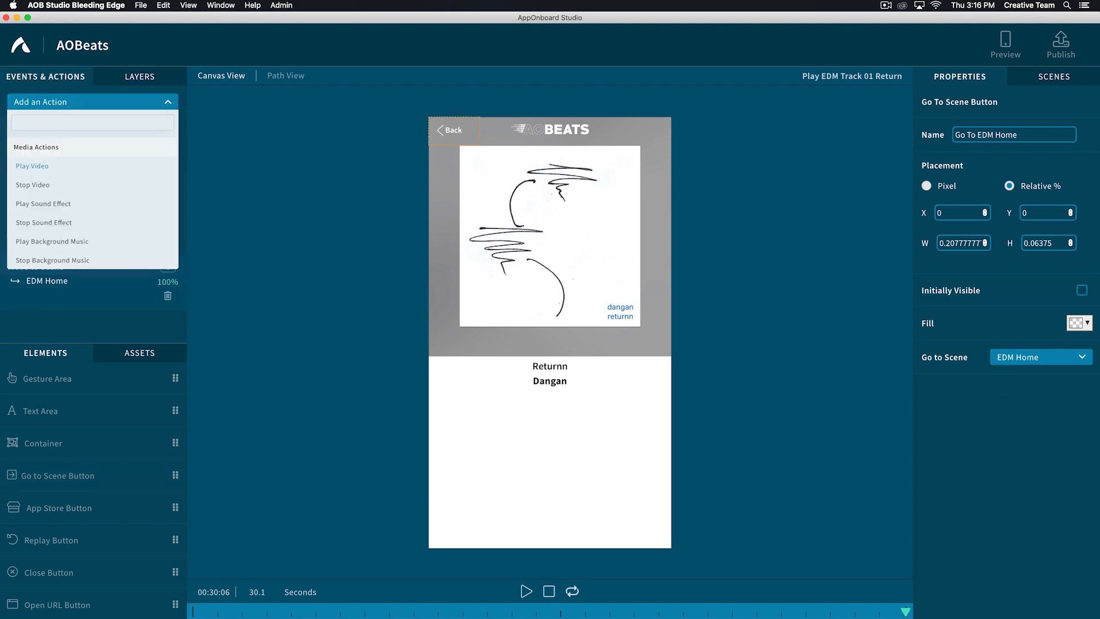
type("stop")
left_click(44, 185)
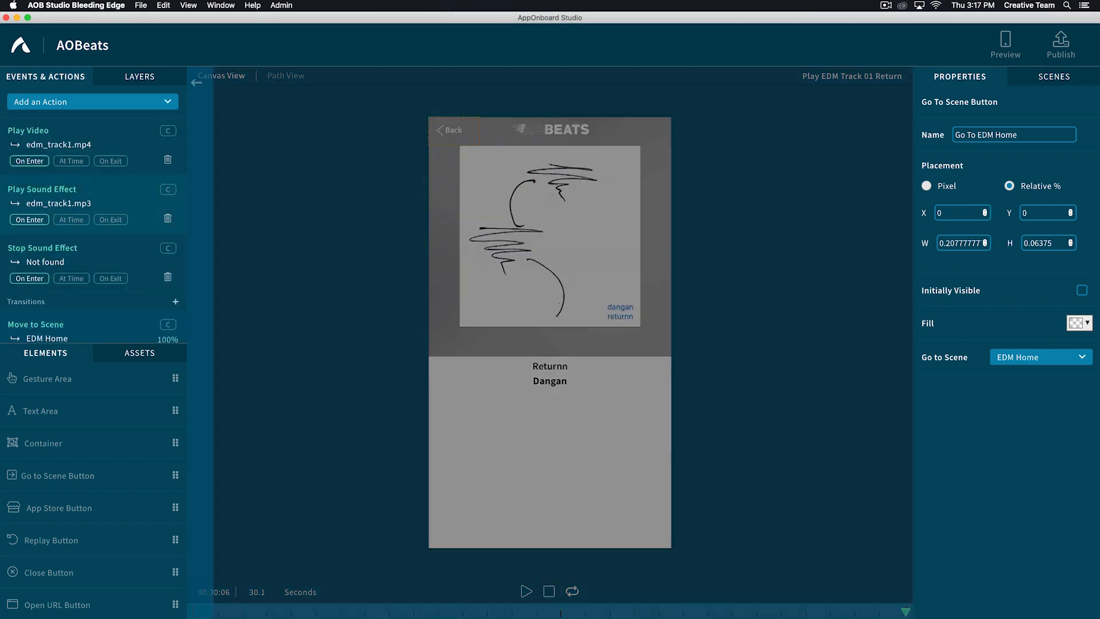
left_click(84, 226)
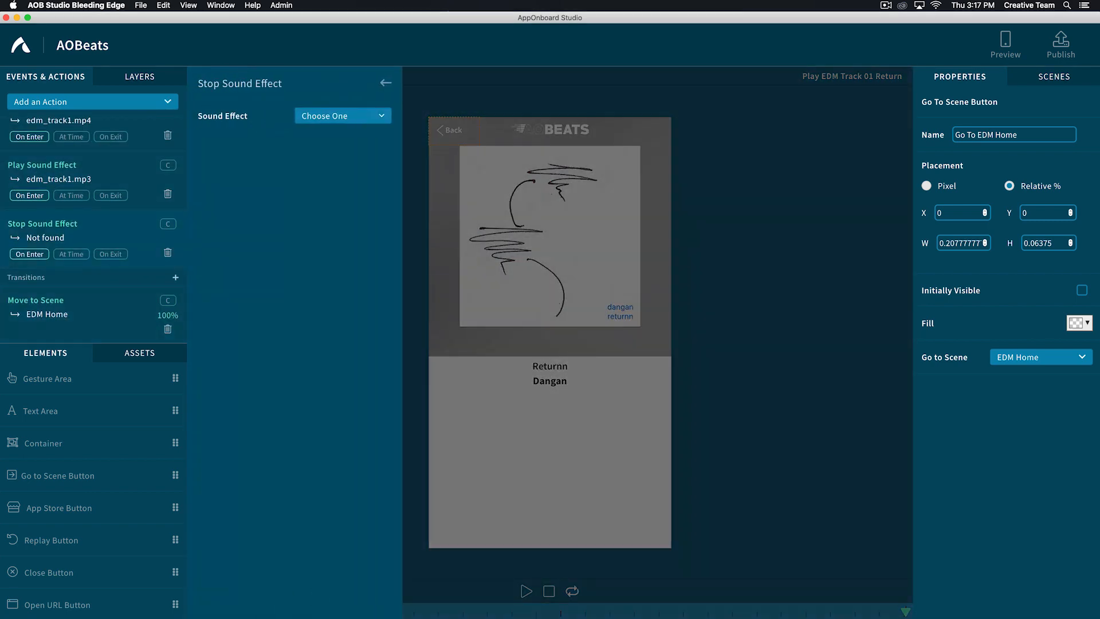
left_click(342, 116)
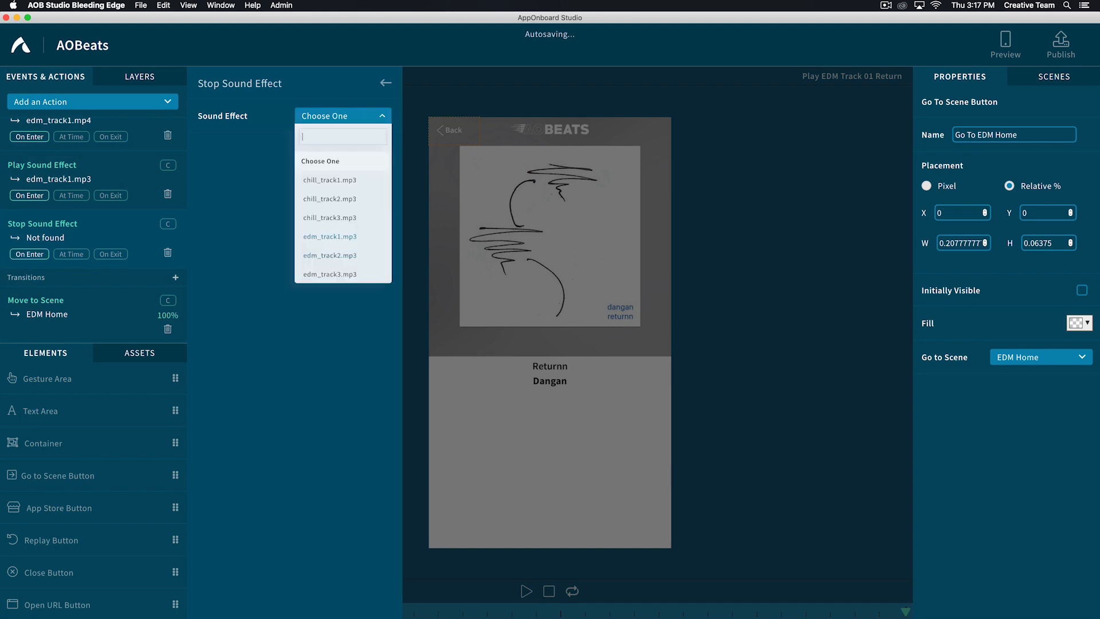
left_click(329, 236)
left_click(111, 254)
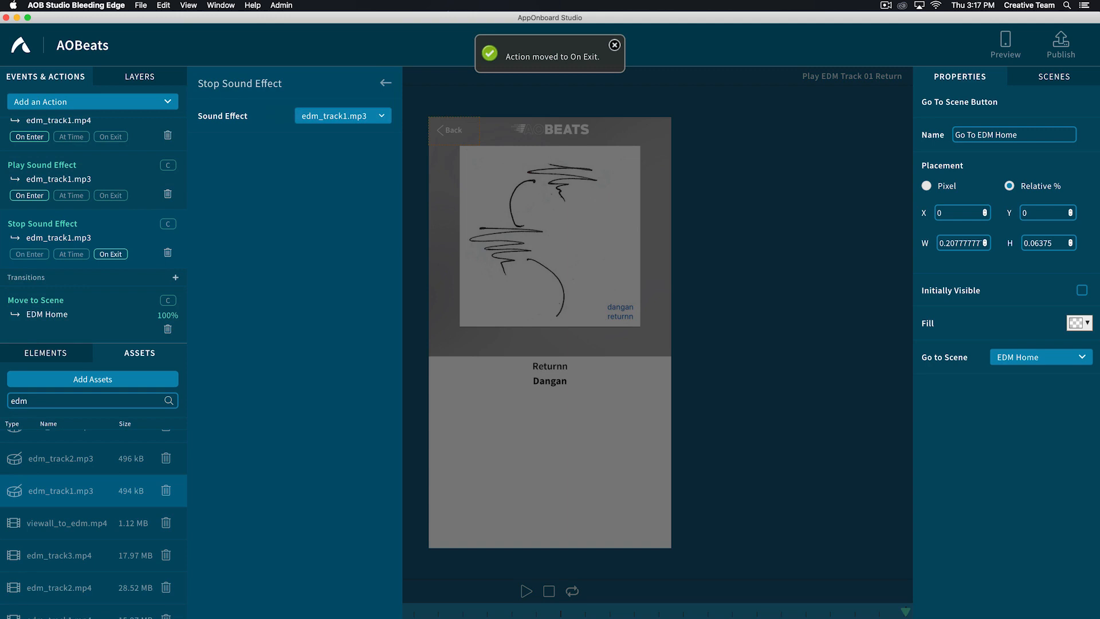
left_click(386, 83)
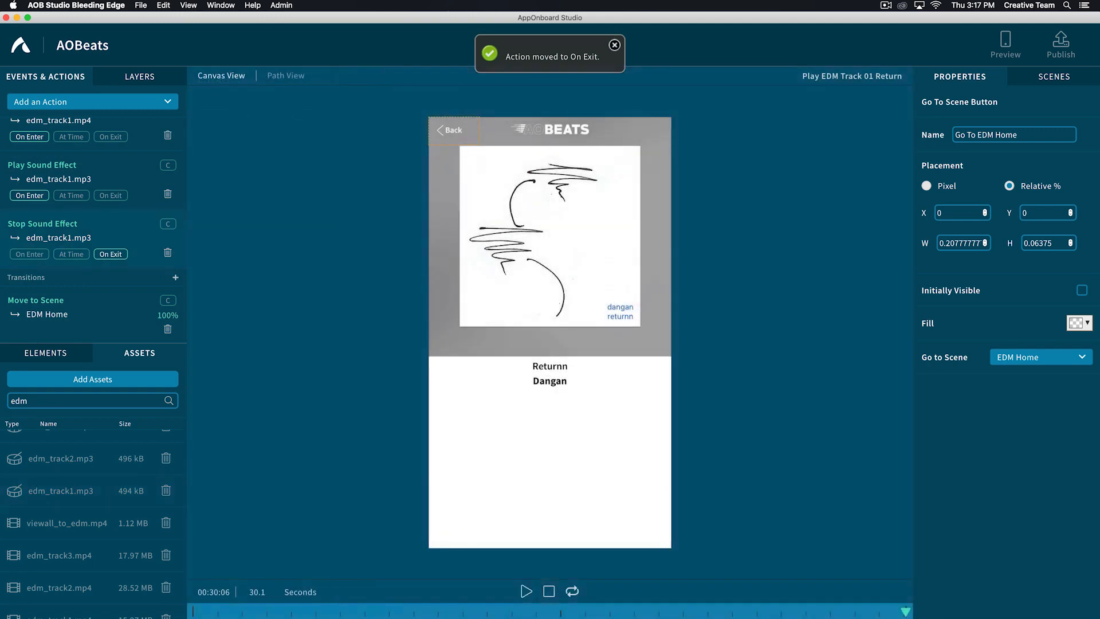
- Add a Stop Video action for edm_track1.mp4 and set it to run On Exit
left_click(93, 102)
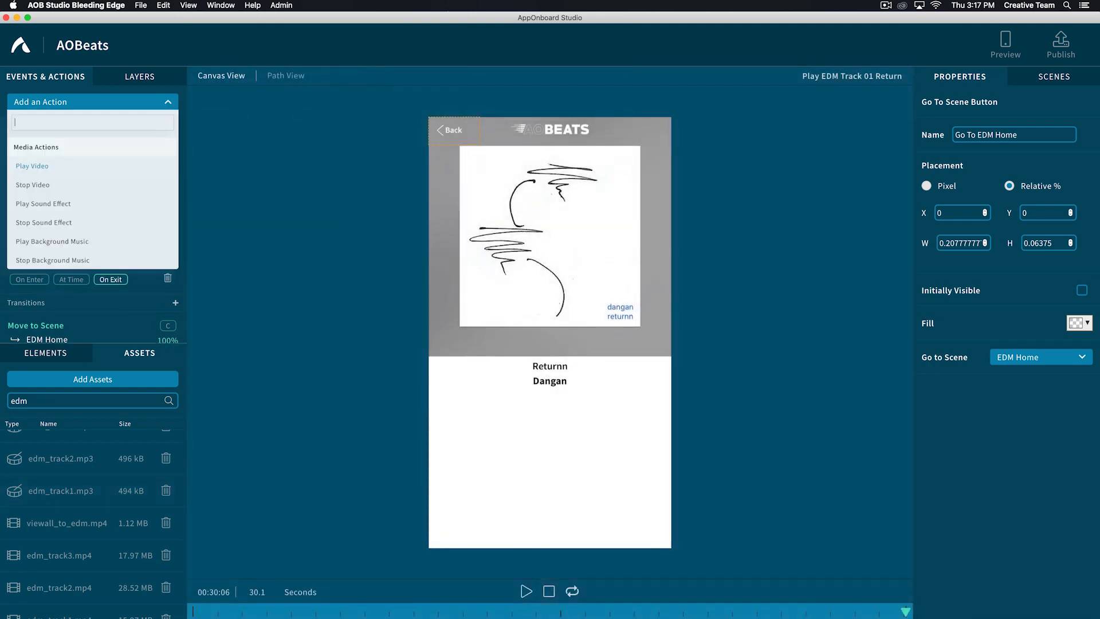
type("stop")
key("Return")
left_click(342, 115)
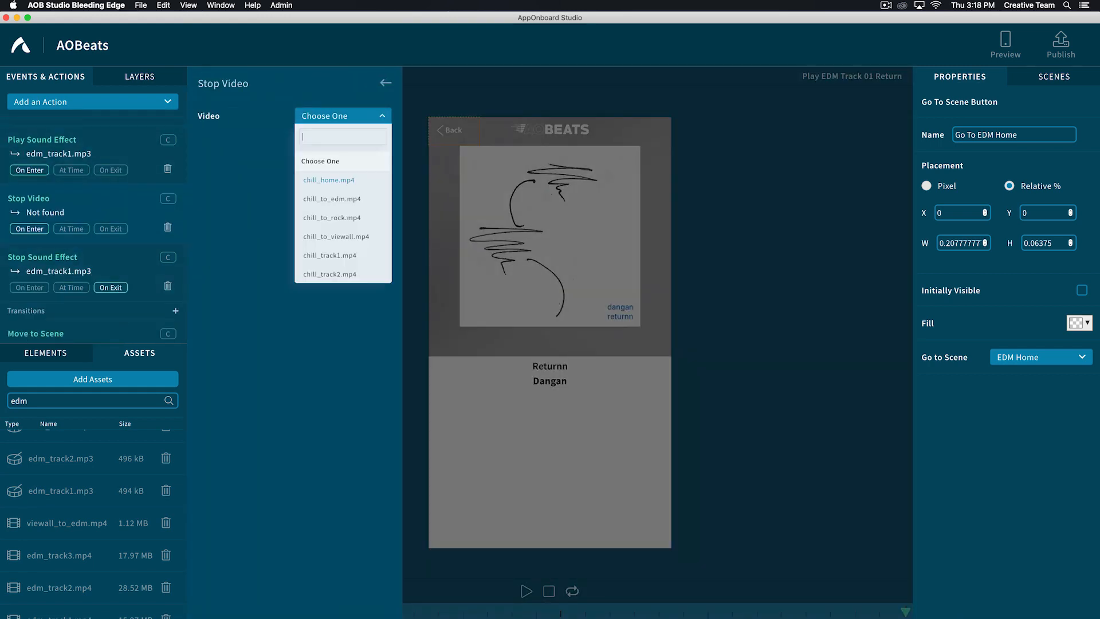
scroll(329, 178, "down", 4)
left_click(330, 267)
scroll(111, 229, "down", 2)
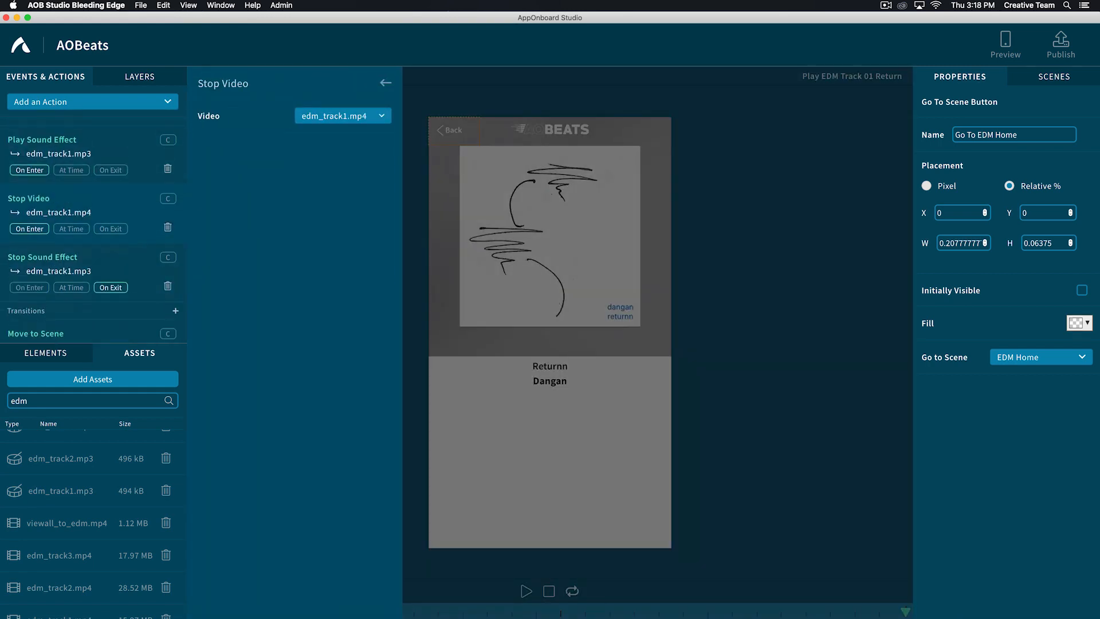
left_click(111, 195)
scroll(110, 252, "up", 3)
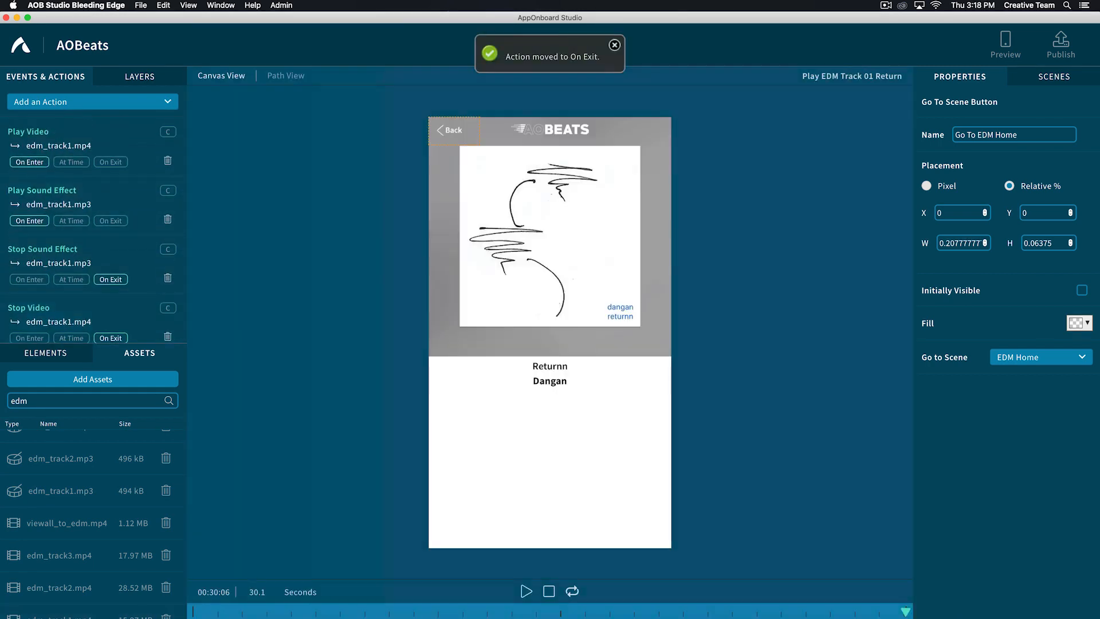
scroll(111, 264, "down", 2)
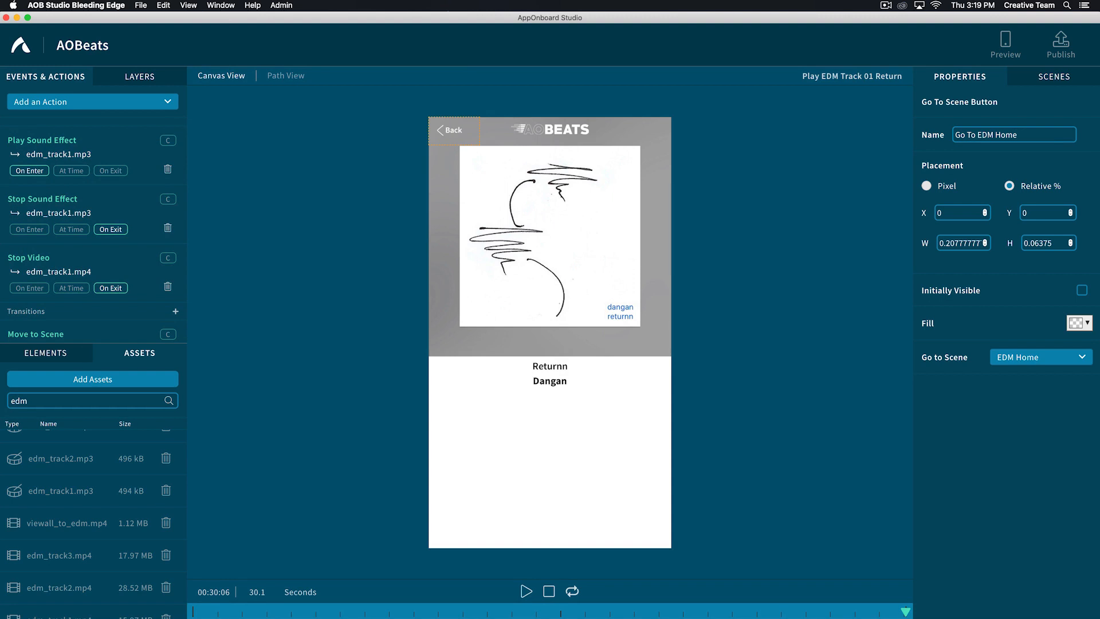
- In the EDM Home scene, set the Category: Song 01 tap transition's destination to Play EDM Track 01 Return
left_click(1054, 77)
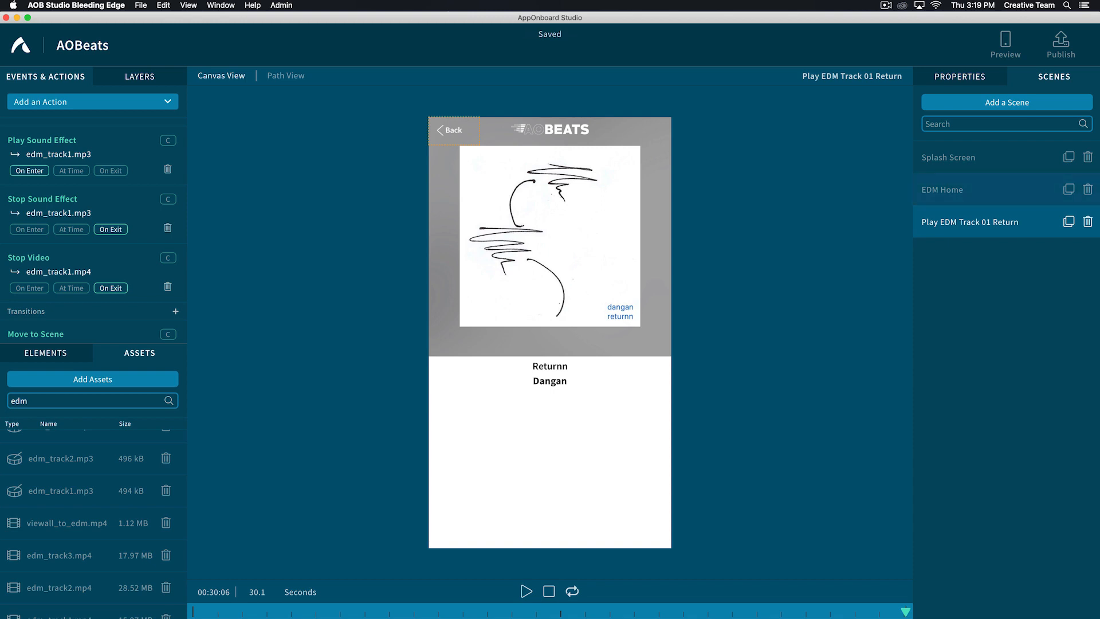
left_click(939, 189)
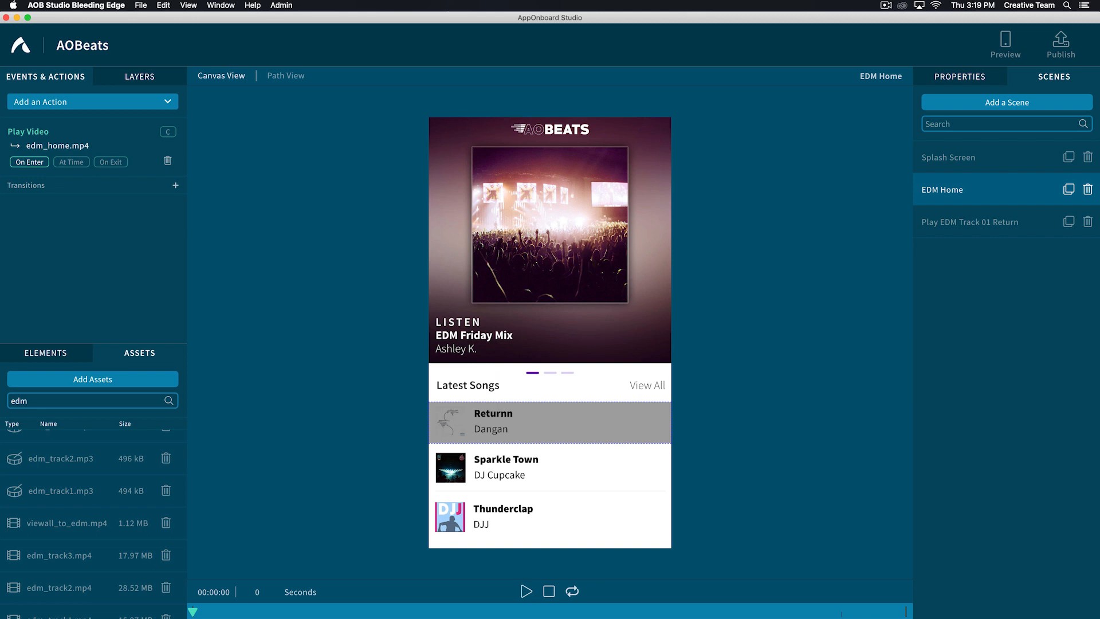
left_click(139, 76)
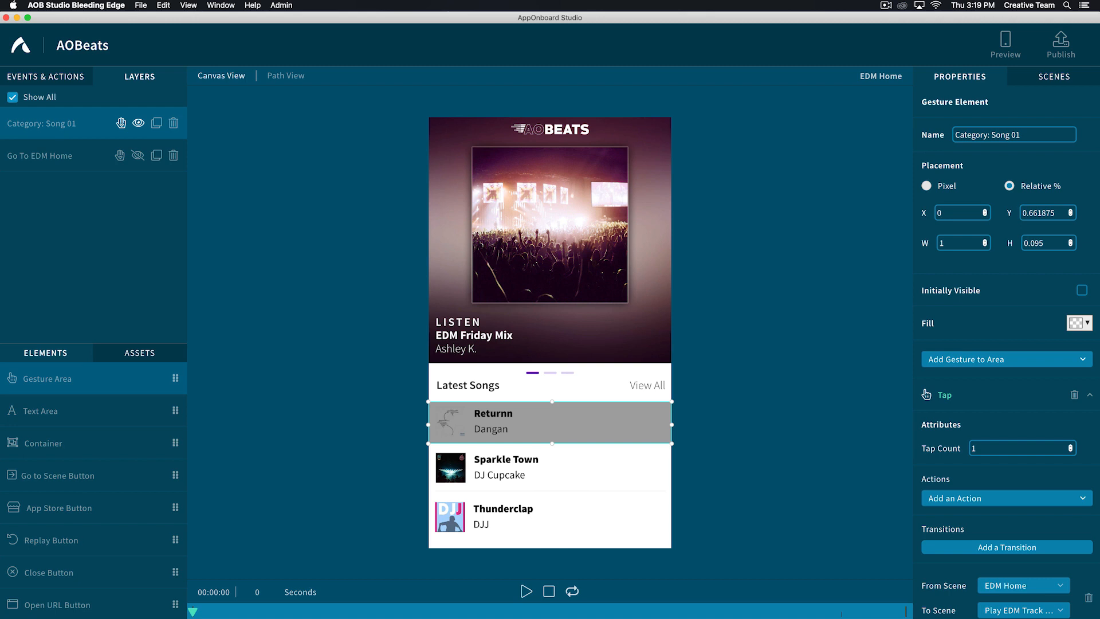
- Limit the layer list to EDM Home's own layers, and show all layers again to compare
left_click(12, 97)
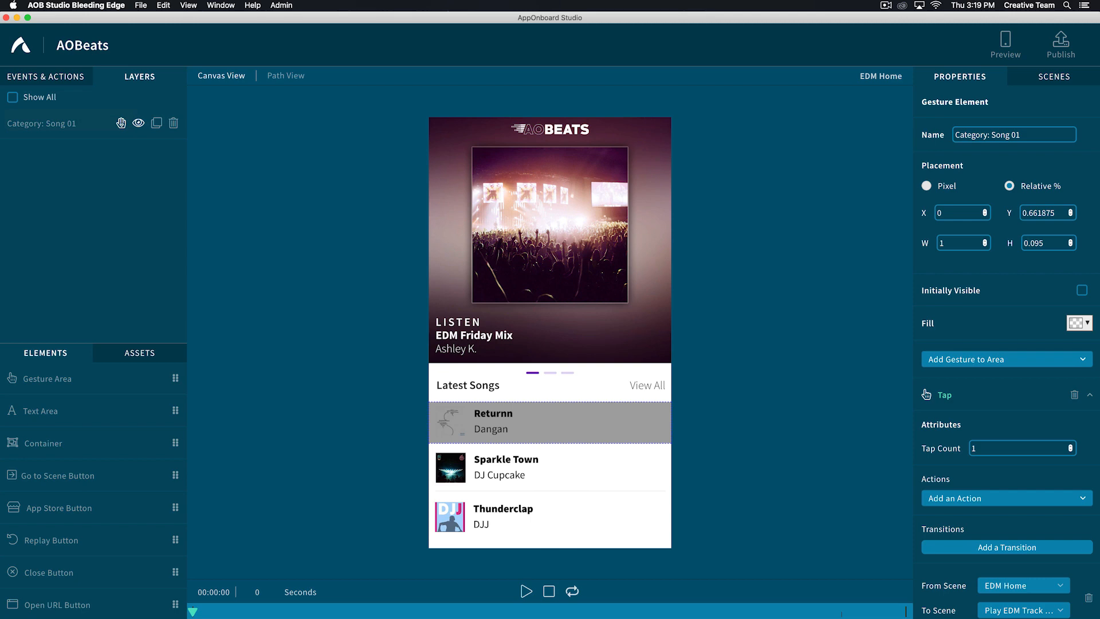
left_click(12, 97)
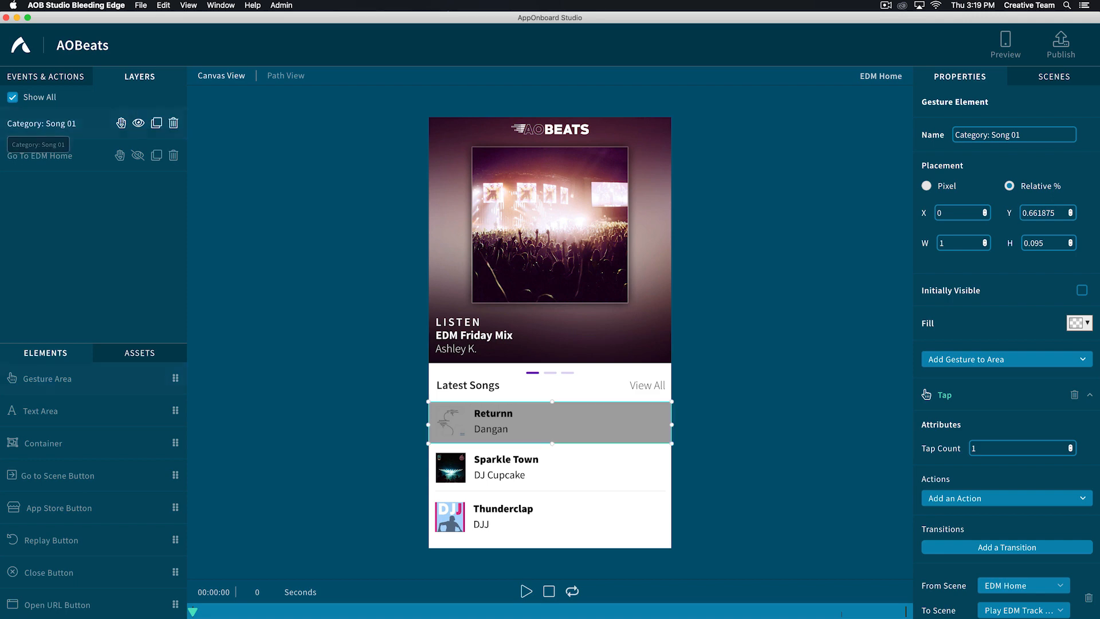
- Duplicate the Category: Song 01 gesture area in EDM Home and make the copy visible in the scene
left_click(40, 127)
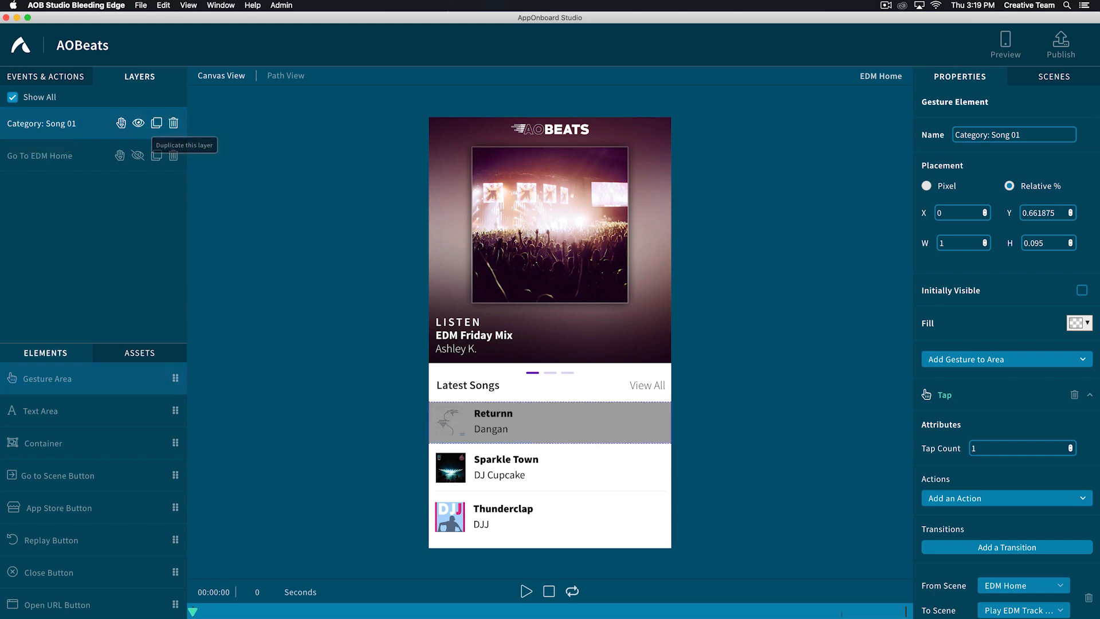
left_click(156, 122)
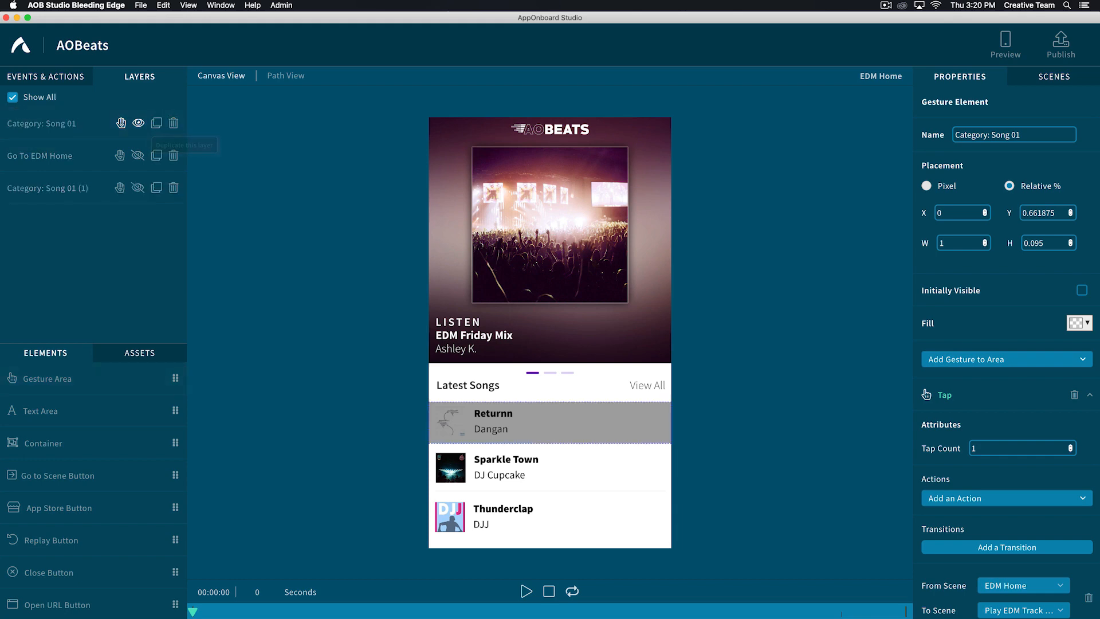
left_click(46, 188)
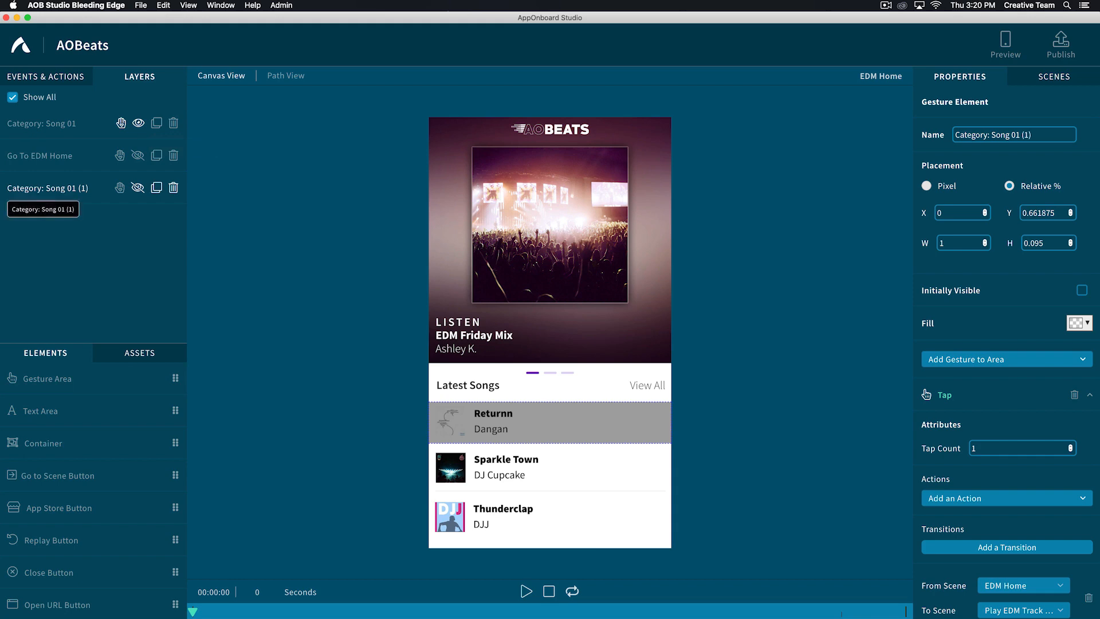
left_click(138, 188)
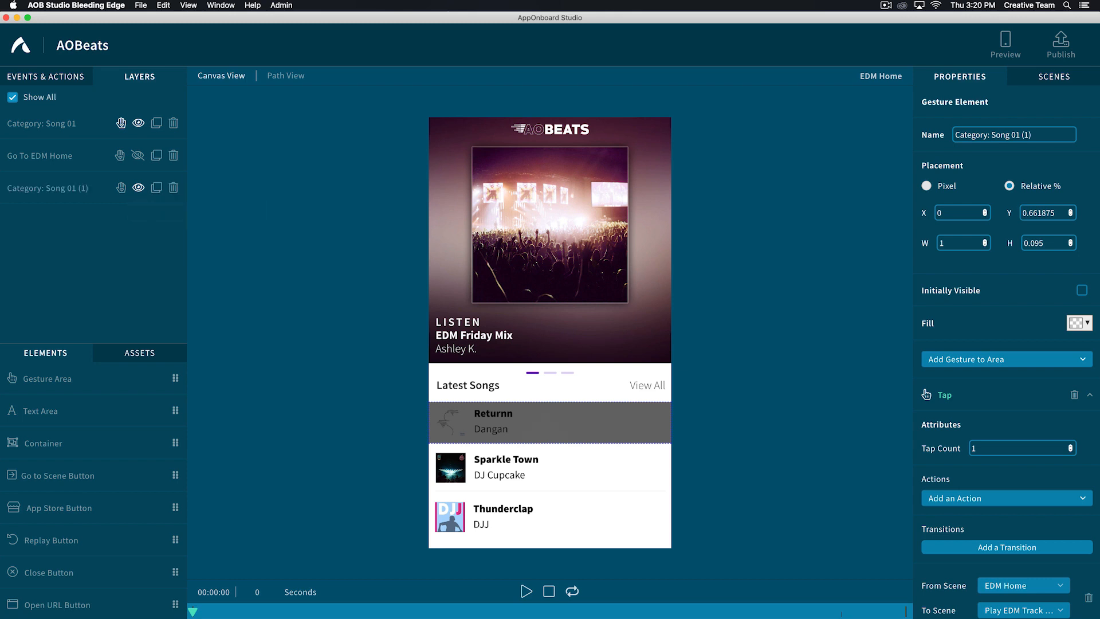
- Rename the copied gesture area Category: Song 02 and fit it over the Sparkle Town row at full width, Y 0.756875 and height 0.10875
left_click(1012, 135)
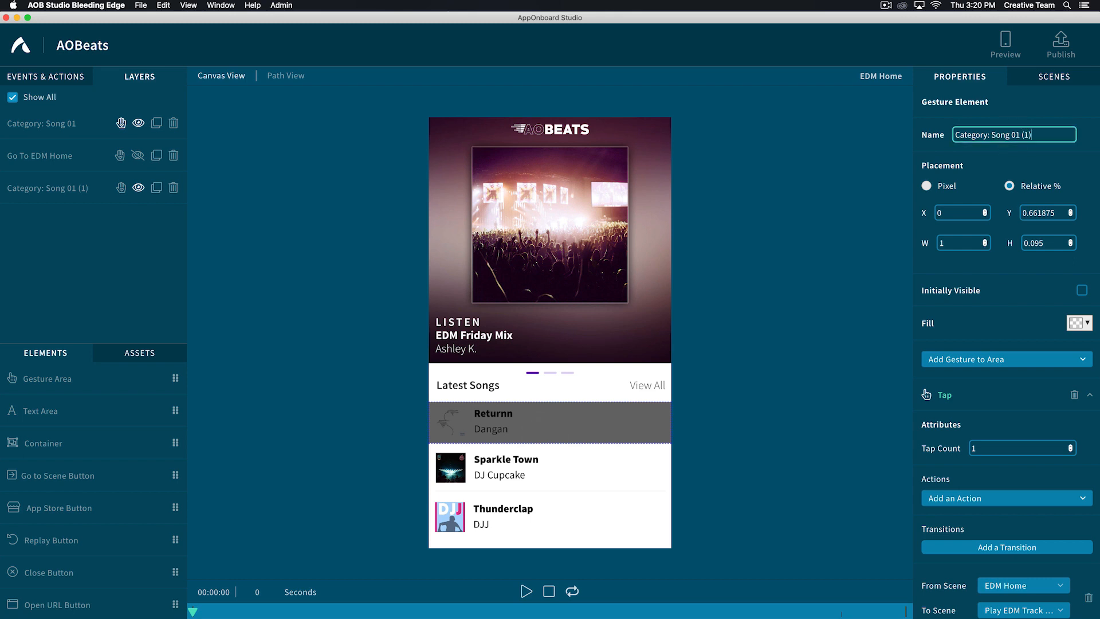
key("BackSpace")
key("BackSpace")
key("BackSpace")
key("BackSpace")
key("BackSpace")
type("2")
left_click(57, 188)
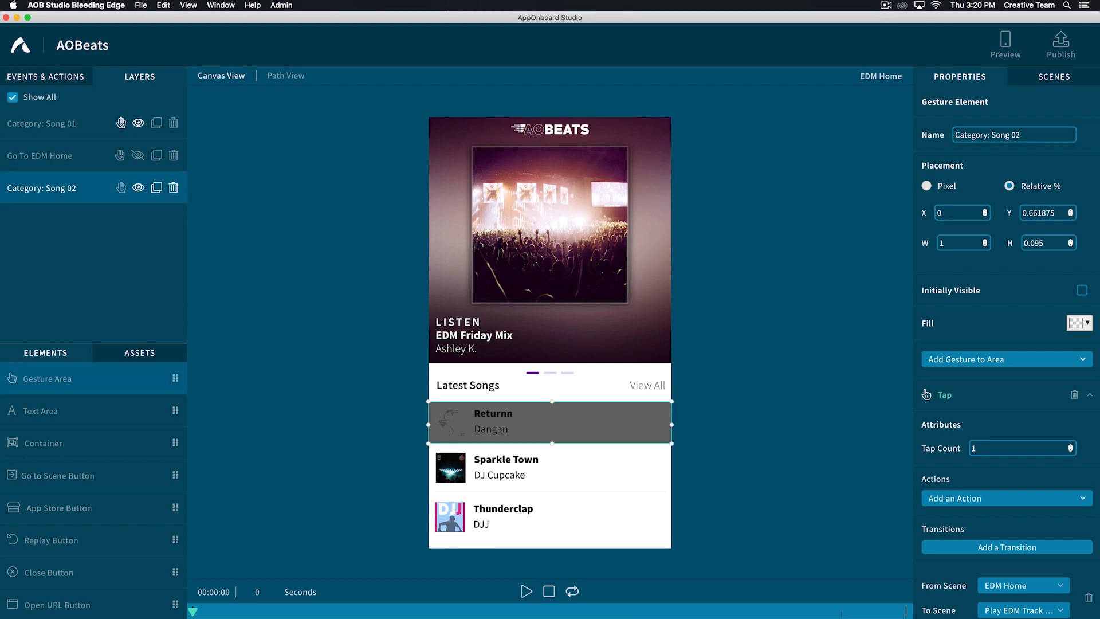
left_click_drag(550, 423, 551, 491)
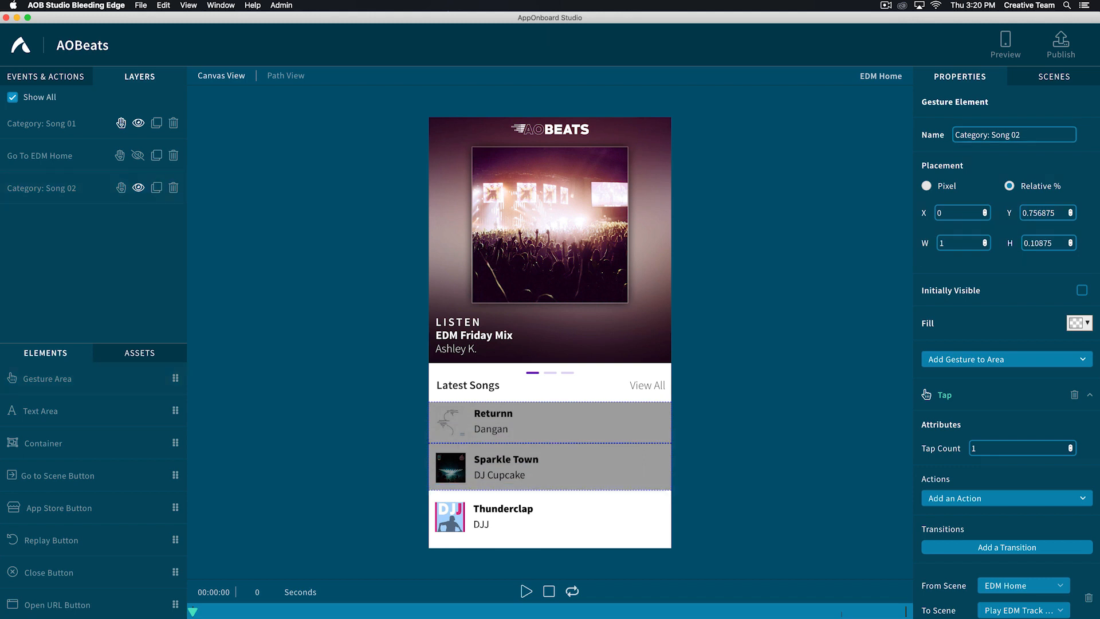
- Set the Category: Song 02 tap transition's destination to New Scene
scroll(1007, 367, "down", 5)
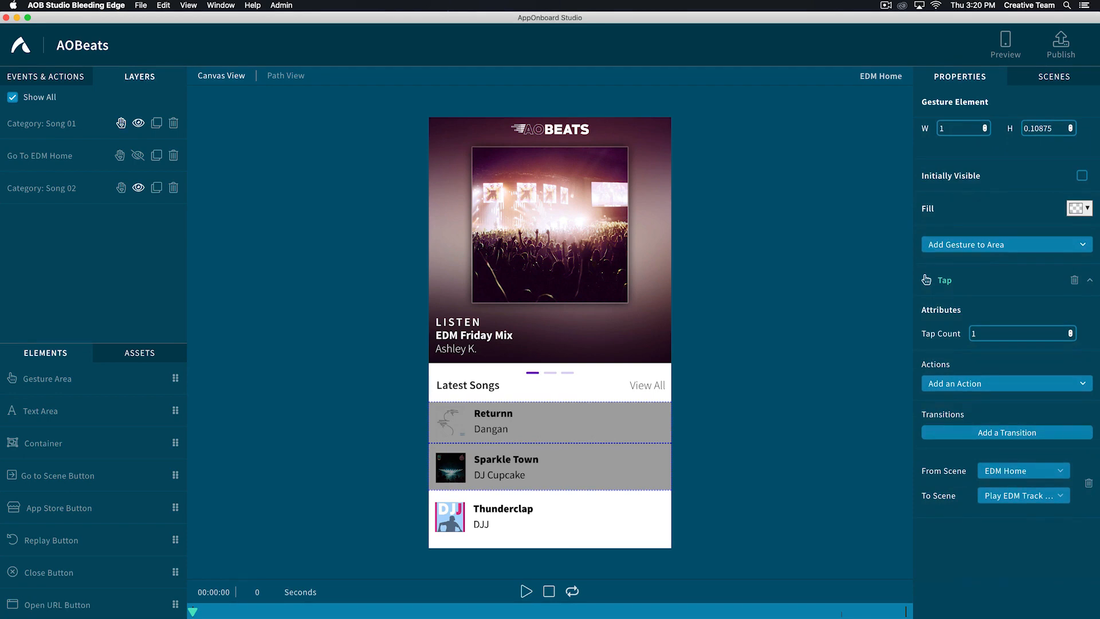
scroll(1007, 367, "down", 3)
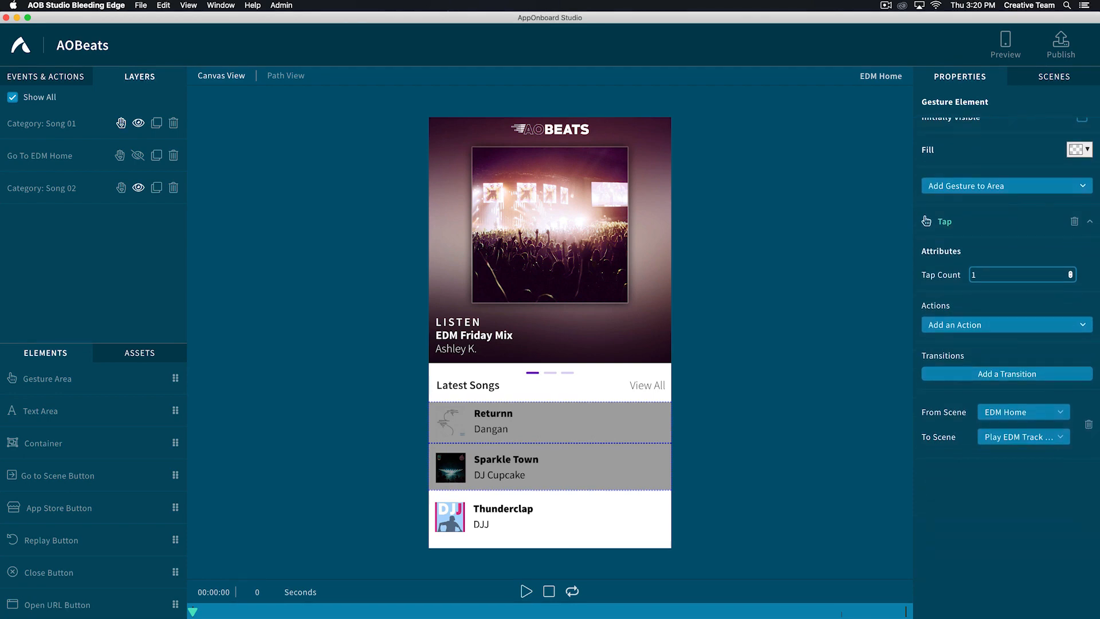
left_click(1010, 435)
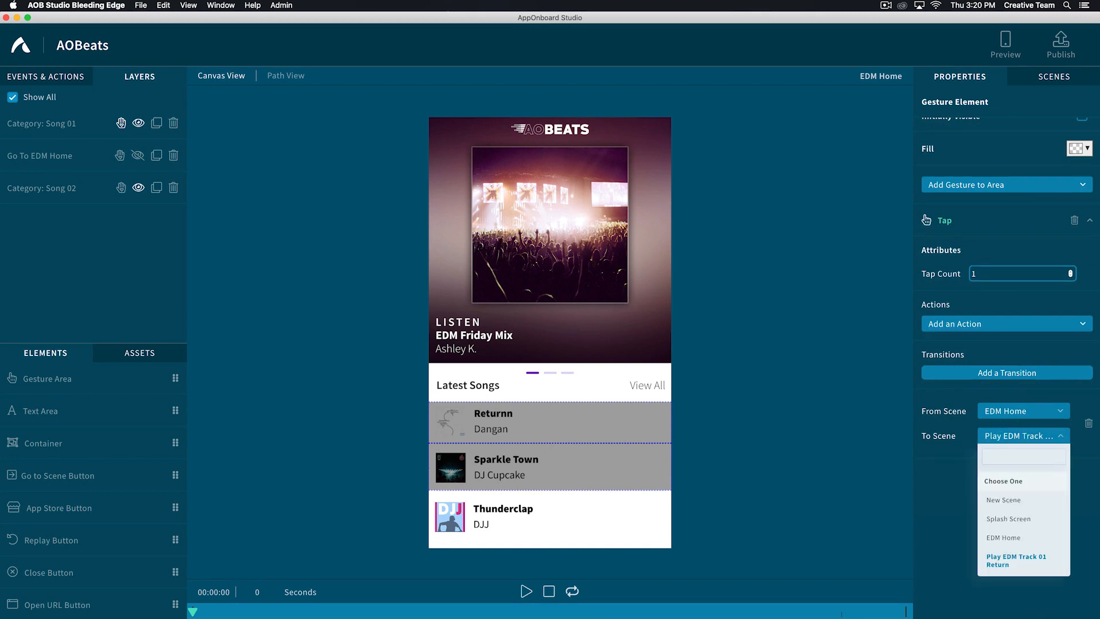
left_click(1003, 500)
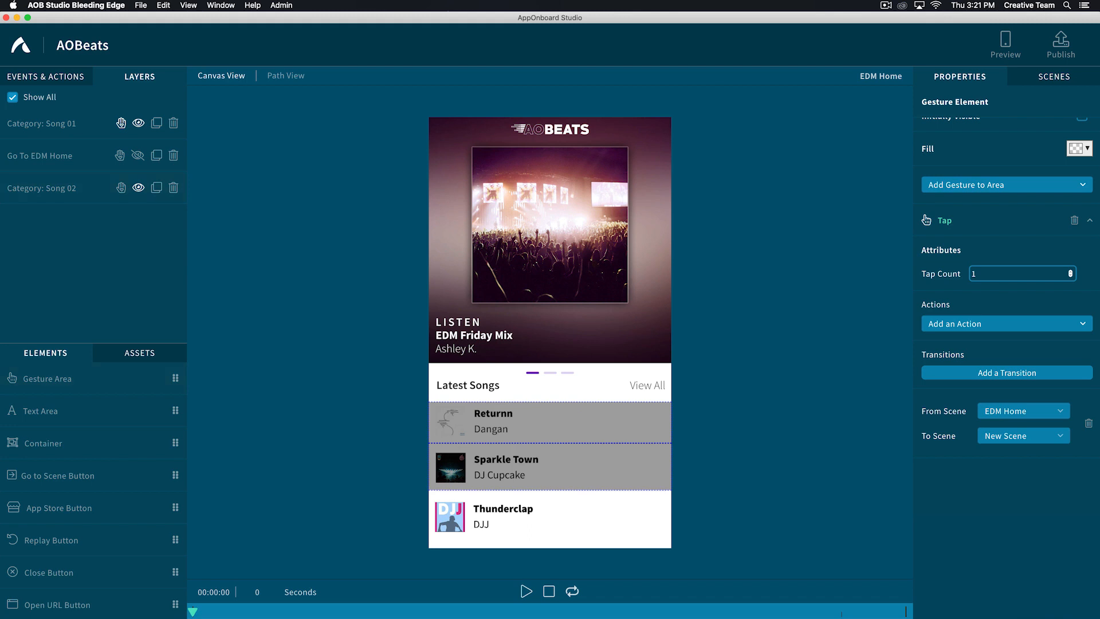
- Duplicate the Play EDM Track 01 Return scene
left_click(1055, 76)
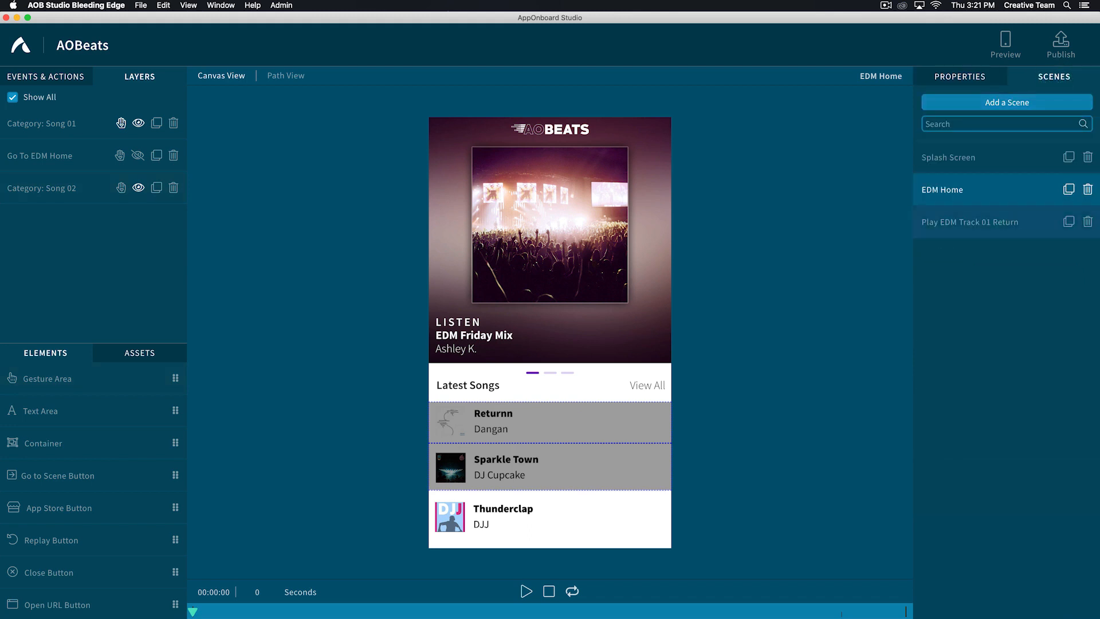
left_click(976, 221)
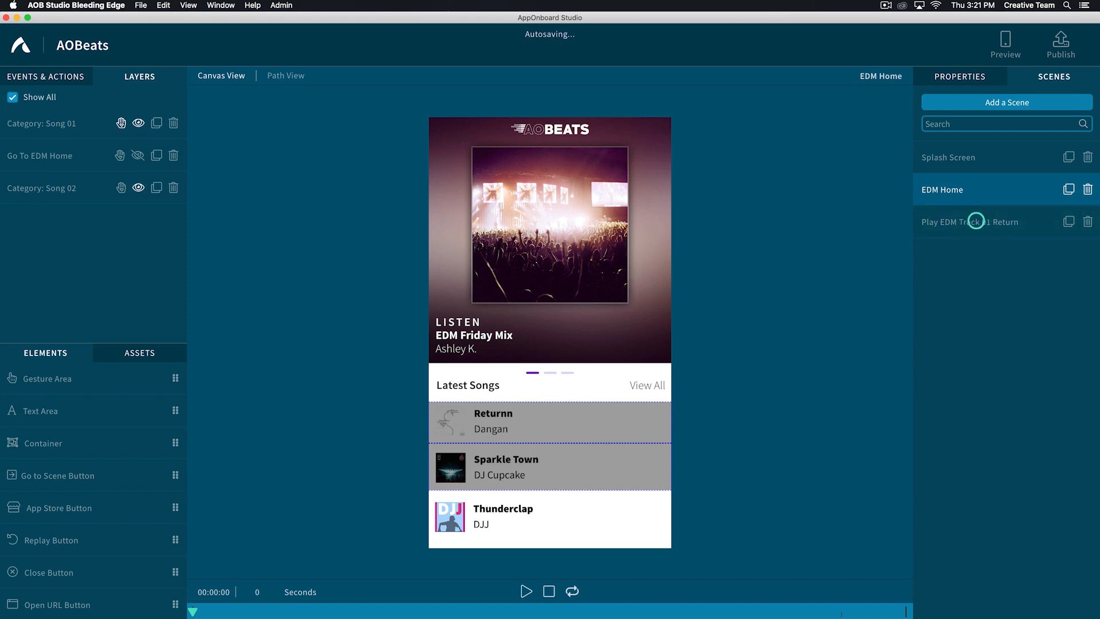
left_click(1068, 221)
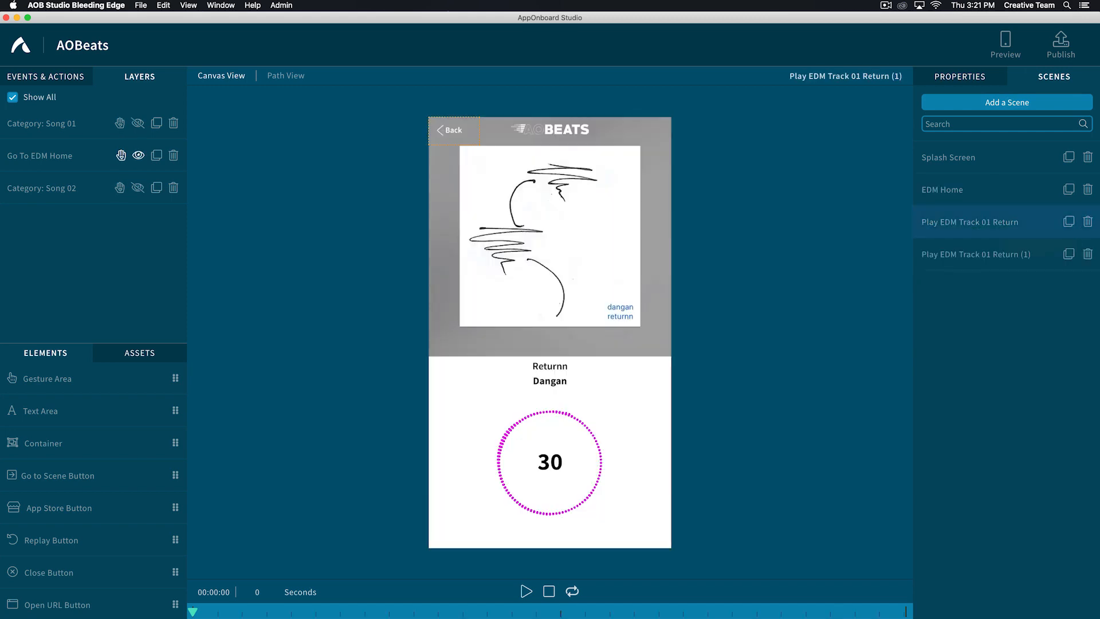
- Rename the duplicated track scene Play EDM Track 02 Sparkle
double_click(1005, 255)
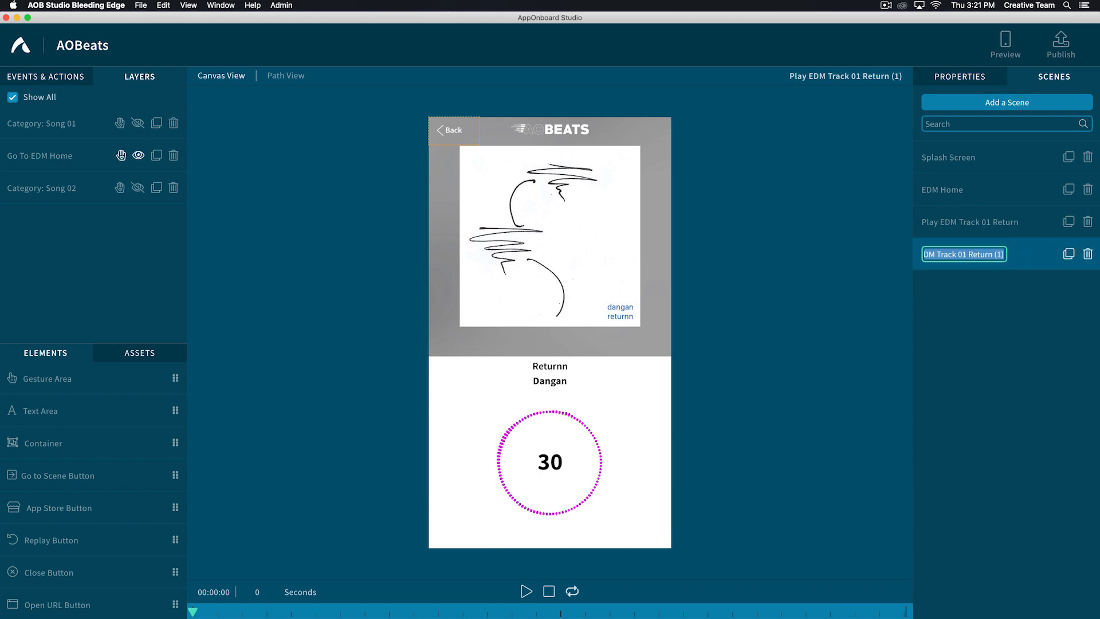
key("BackSpace")
key("BackSpace")
key("BackSpace")
key("BackSpace")
key("BackSpace")
key("BackSpace")
key("BackSpace")
key("BackSpace")
key("BackSpace")
key("BackSpace")
key("BackSpace")
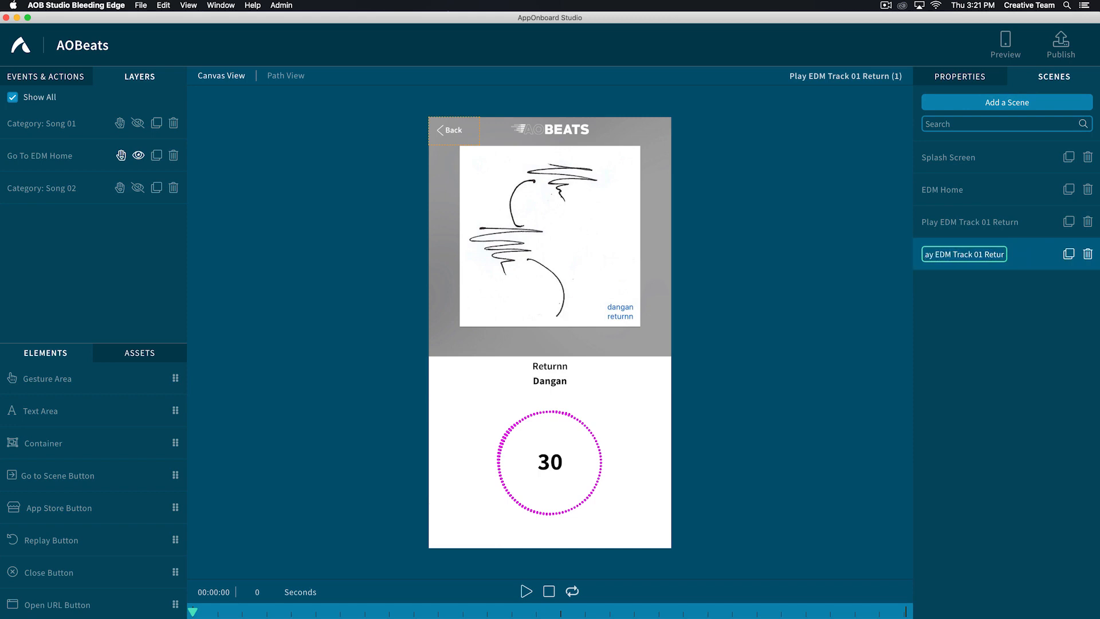
key("BackSpace")
type("2 Sparkle")
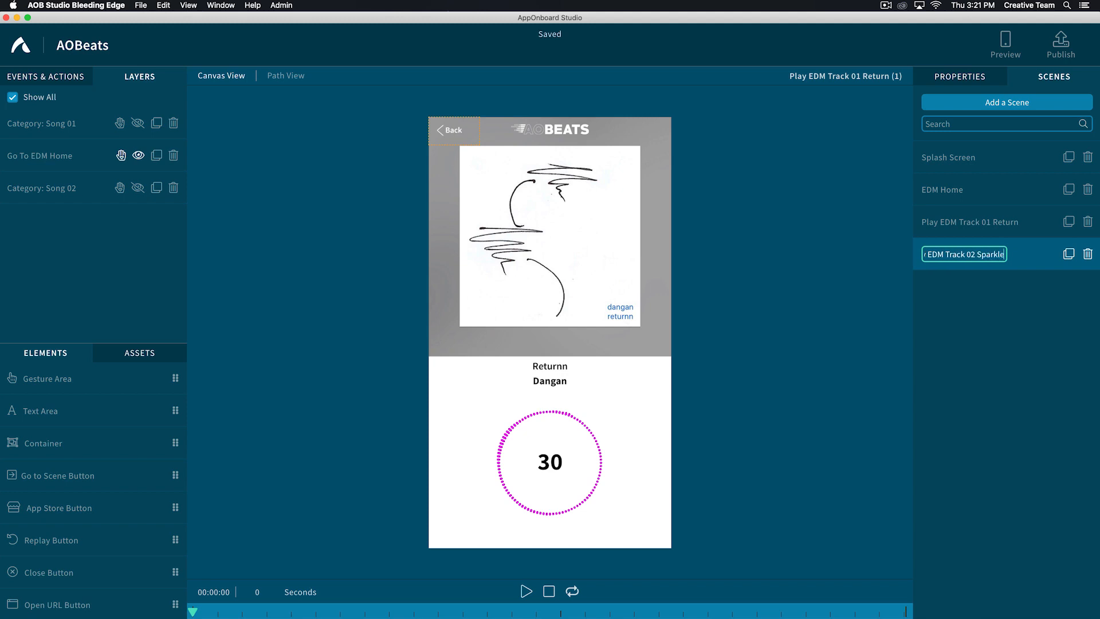
key("Return")
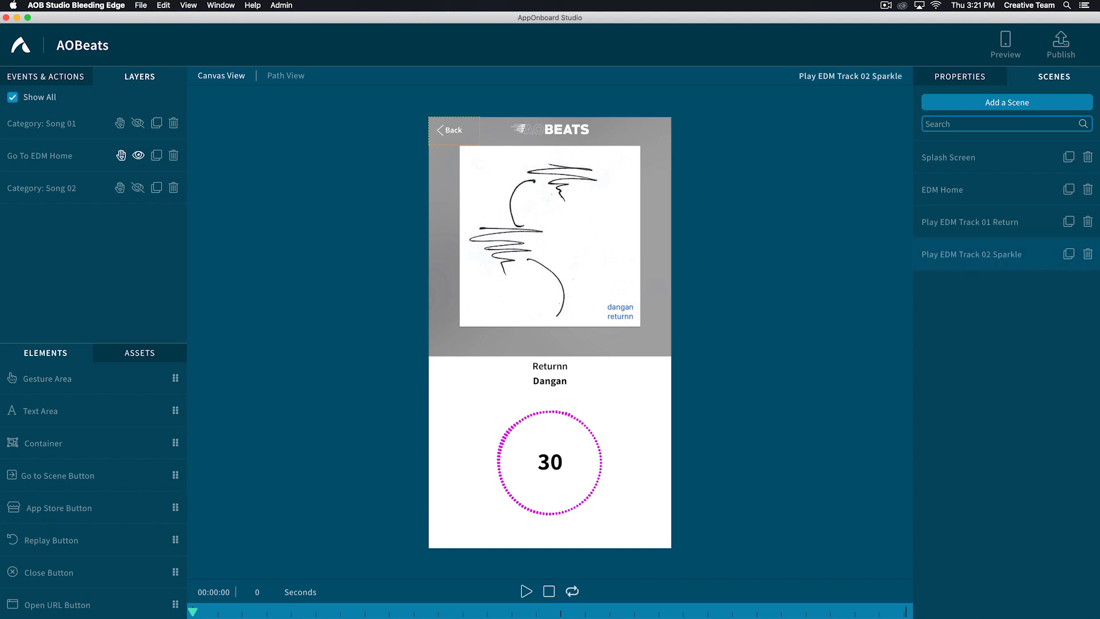
- Add the edm_track2.mp3 sound asset to the Play EDM Track 02 Sparkle scene as a Play Sound Effect action
left_click(140, 353)
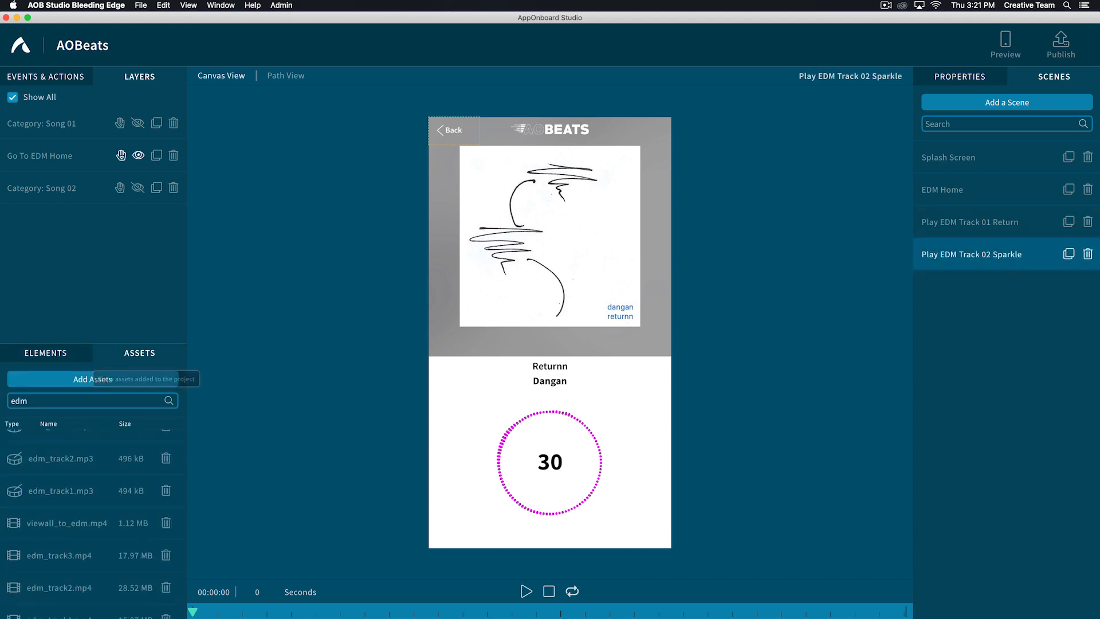
scroll(67, 532, "up", 1)
double_click(54, 400)
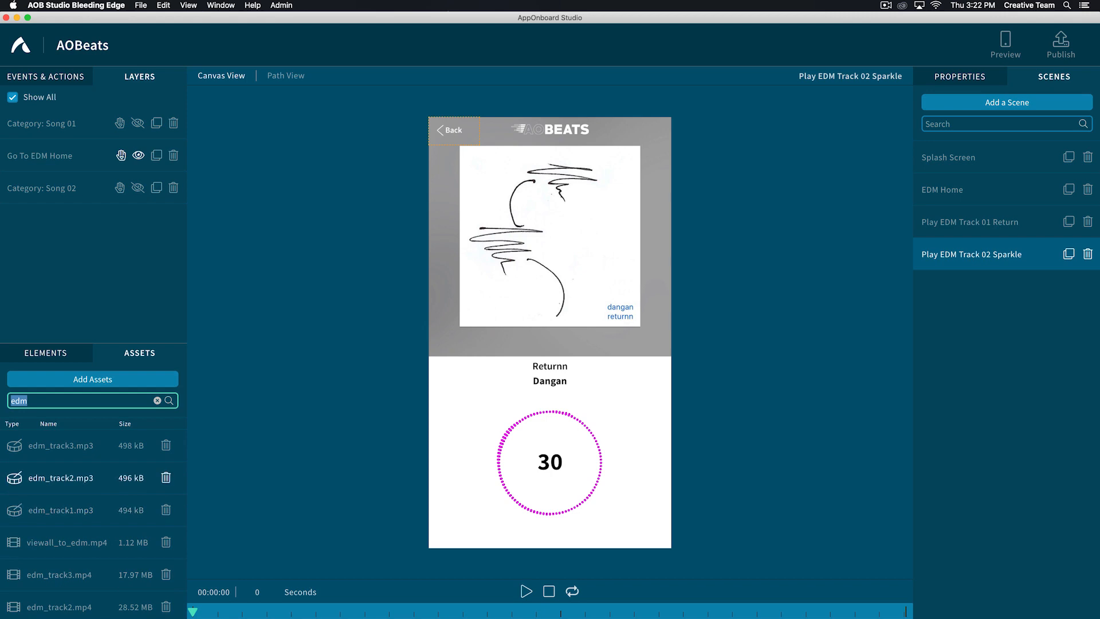
left_click_drag(60, 477, 538, 453)
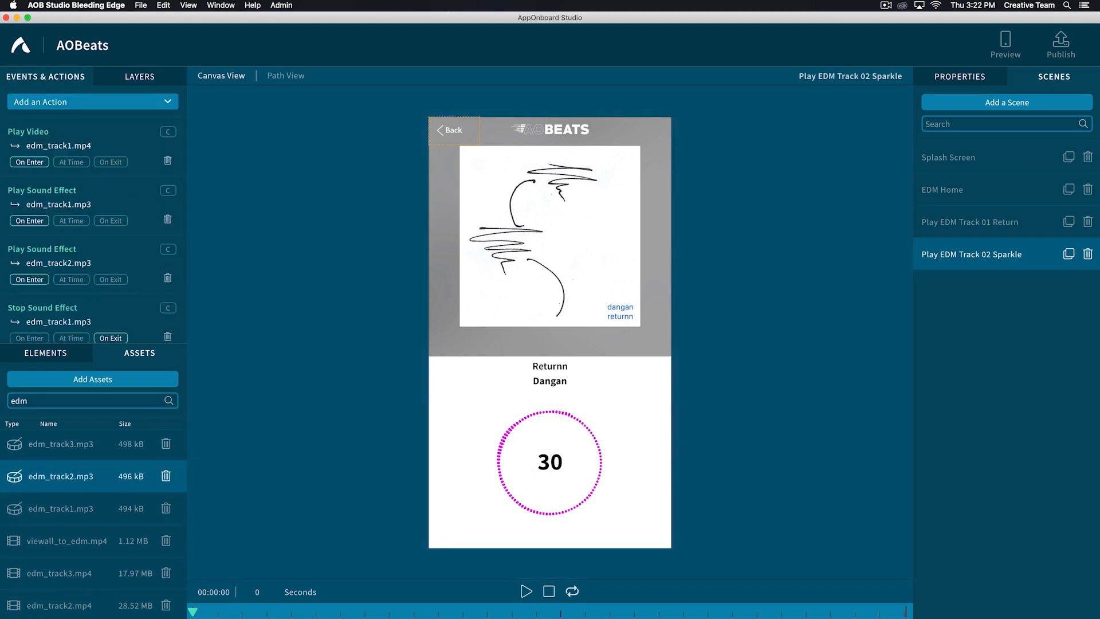
- Replace the Sparkle scene's background video with edm_track2.mp4 and pause its playback
scroll(60, 530, "down", 3)
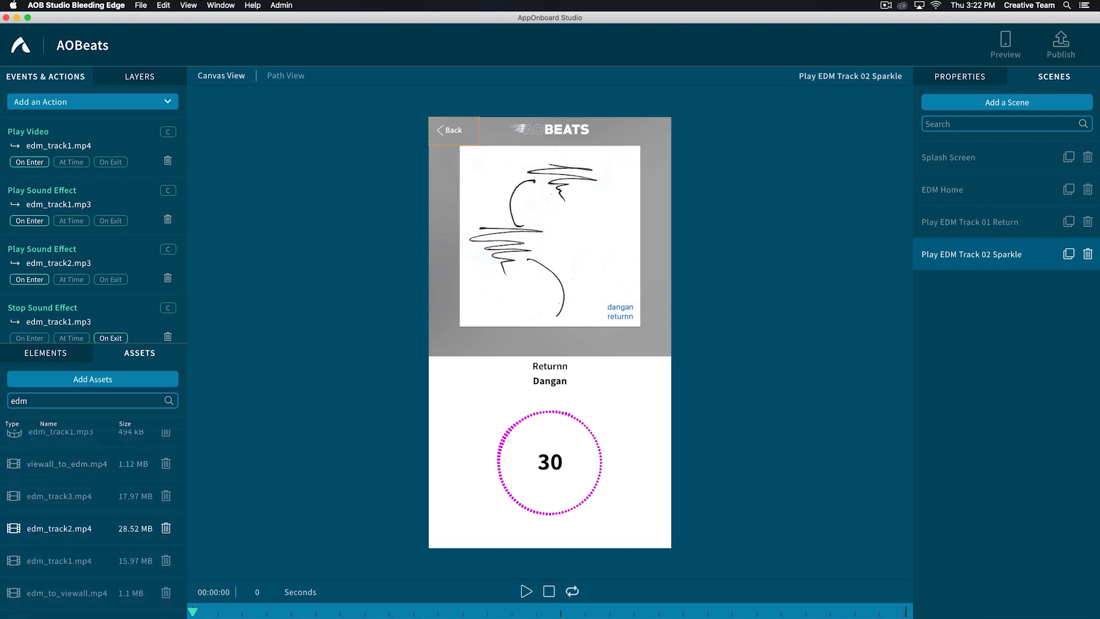
left_click_drag(60, 527, 544, 344)
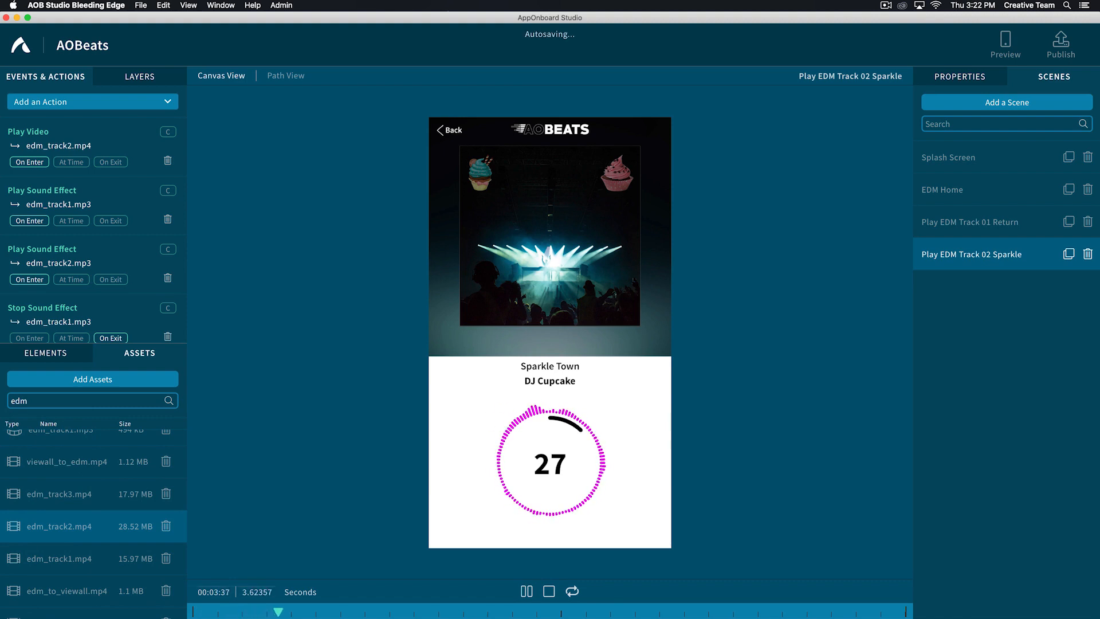
key("space")
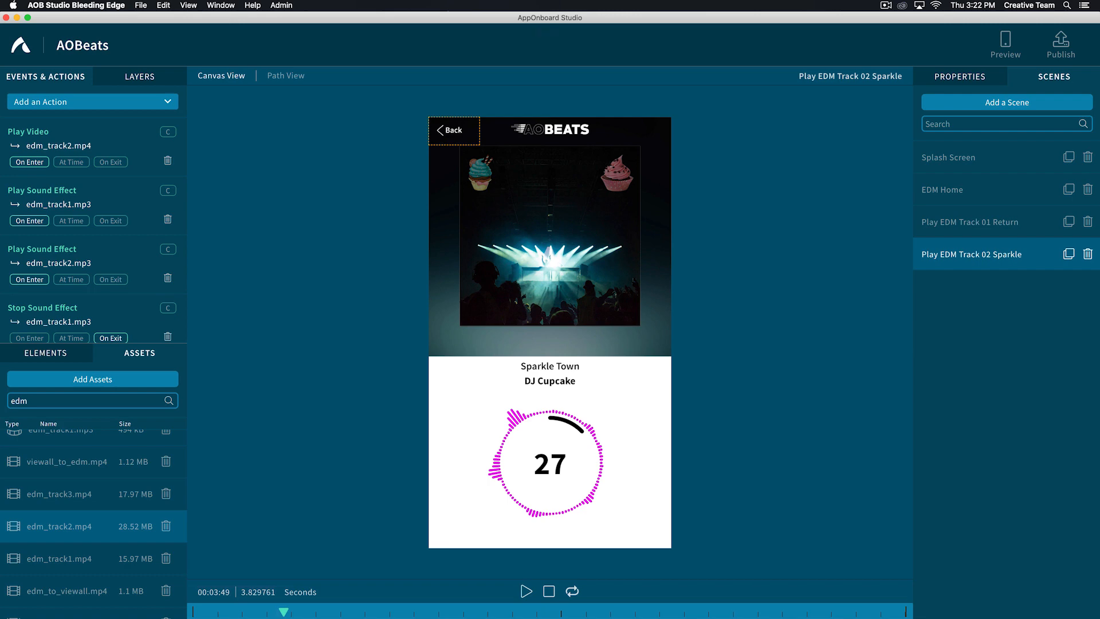
- Delete the Sparkle scene's Play Sound Effect action for edm_track1.mp3 and point its Stop Sound Effect action to edm_track2.mp3
scroll(57, 461, "up", 3)
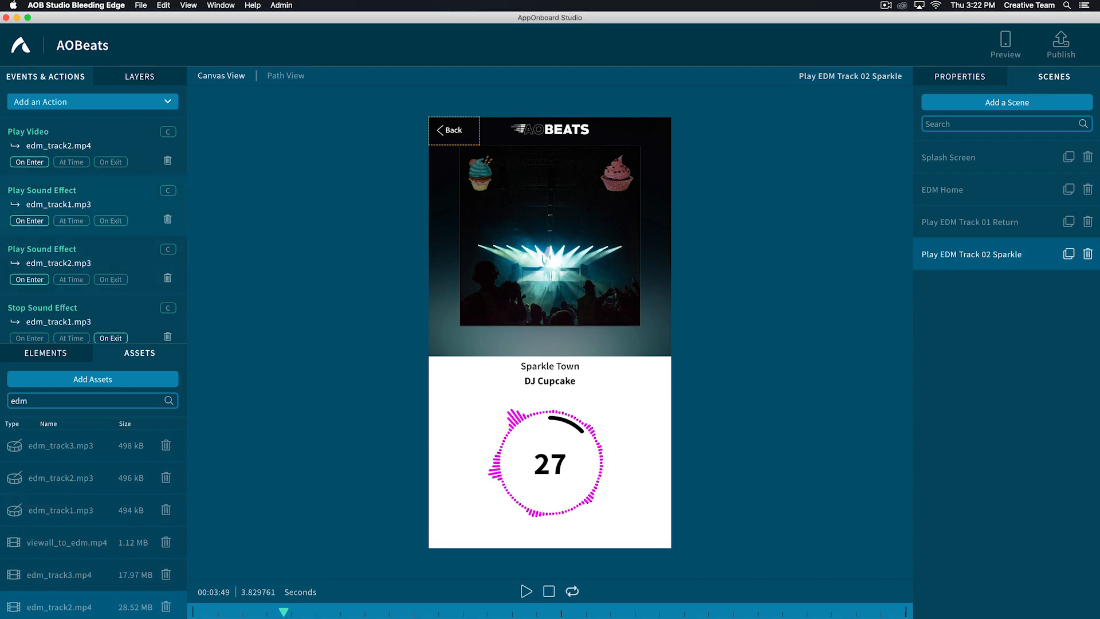
left_click(167, 219)
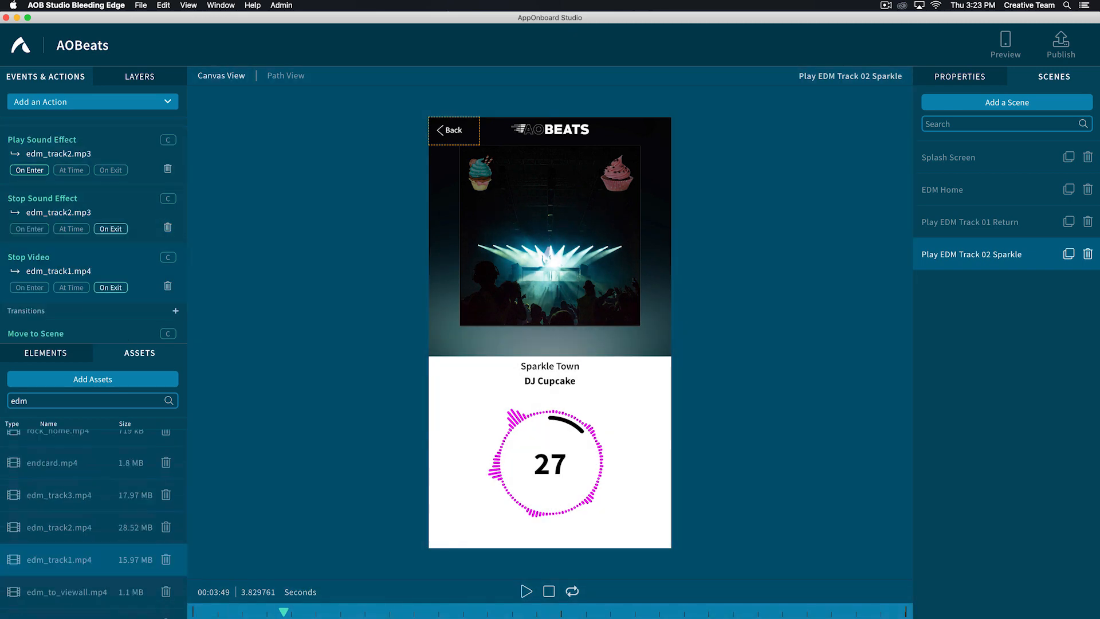
- Set the Sparkle scene's Stop Video action to edm_track2.mp4 and review the scene's action list
left_click(59, 271)
left_click(343, 115)
scroll(330, 247, "down", 2)
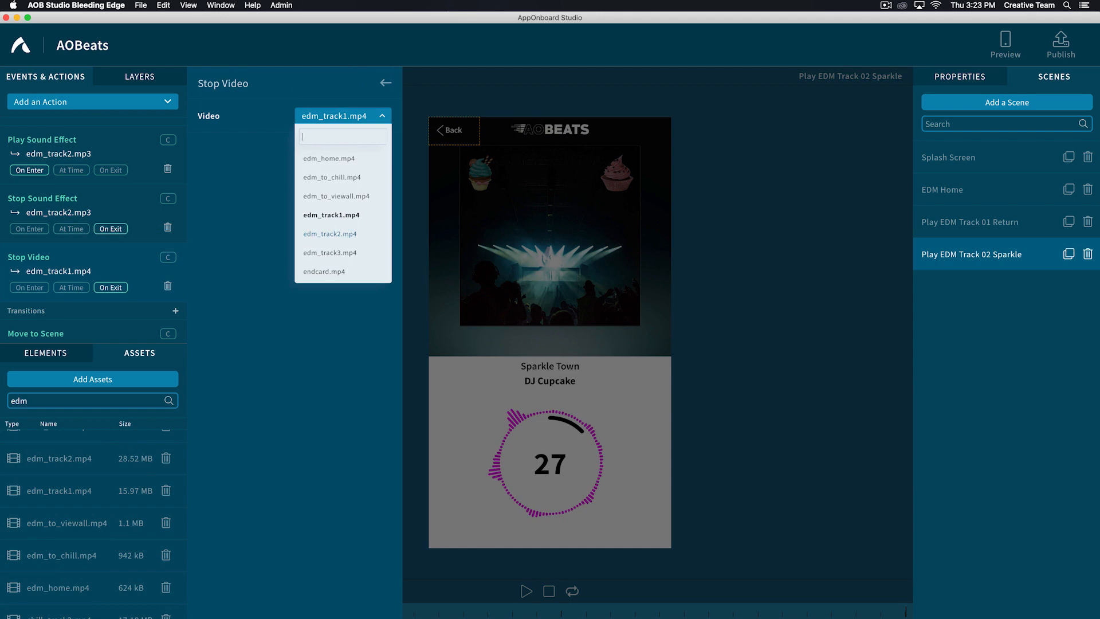
left_click(330, 245)
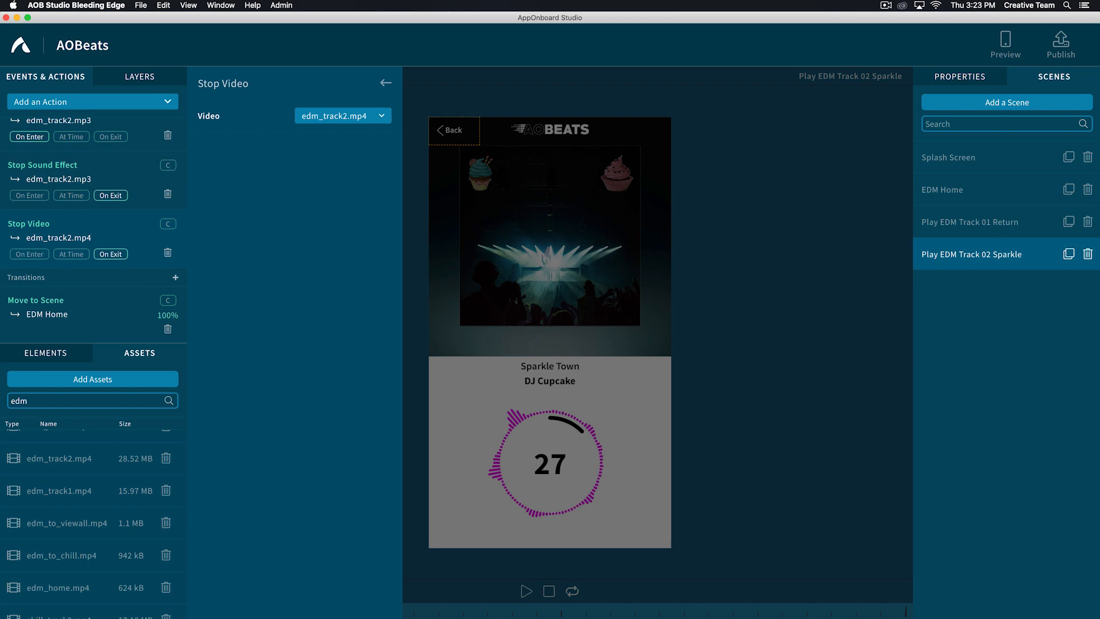
left_click(386, 83)
scroll(92, 229, "up", 3)
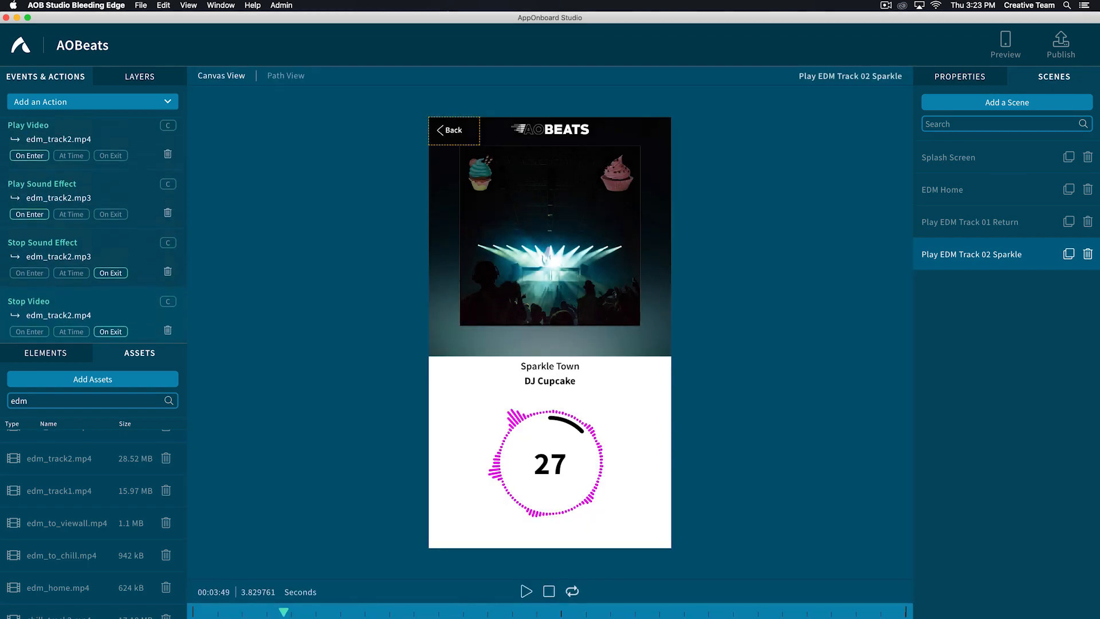
scroll(93, 229, "down", 1)
scroll(93, 229, "up", 2)
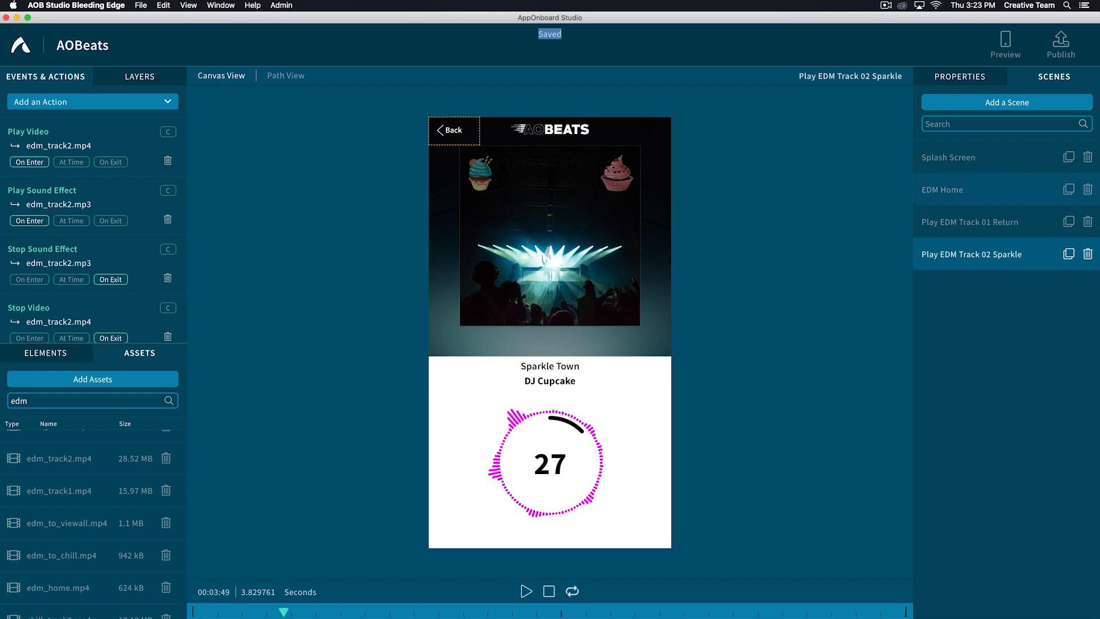
- In EDM Home, set the Category: Song 02 tap transition's destination to Play EDM Track 02 Sparkle
left_click(979, 188)
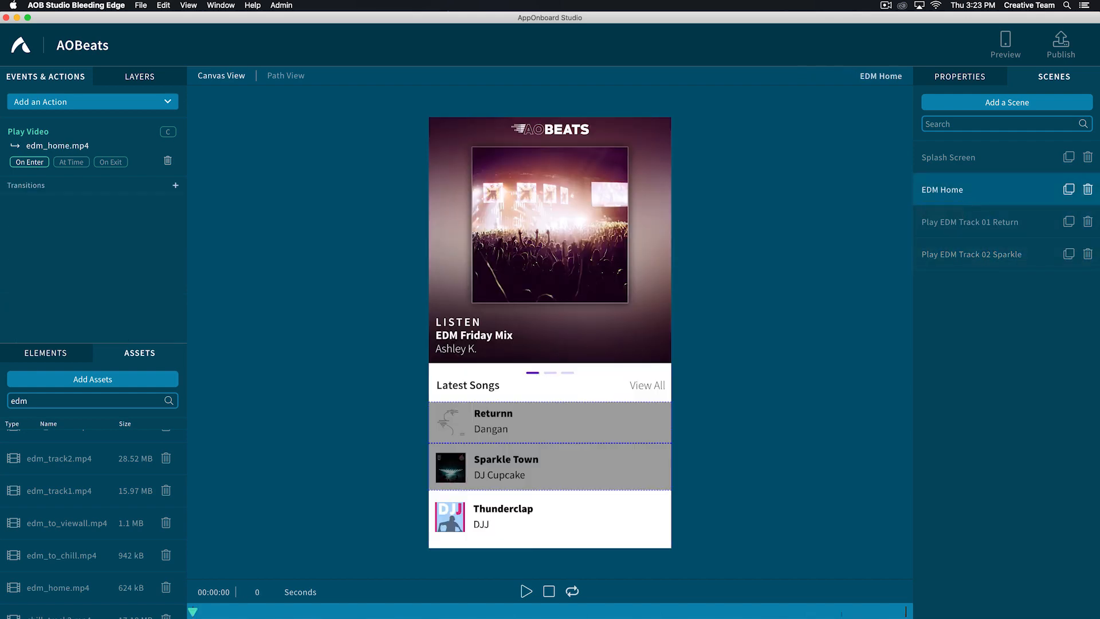
left_click(957, 76)
left_click(13, 97)
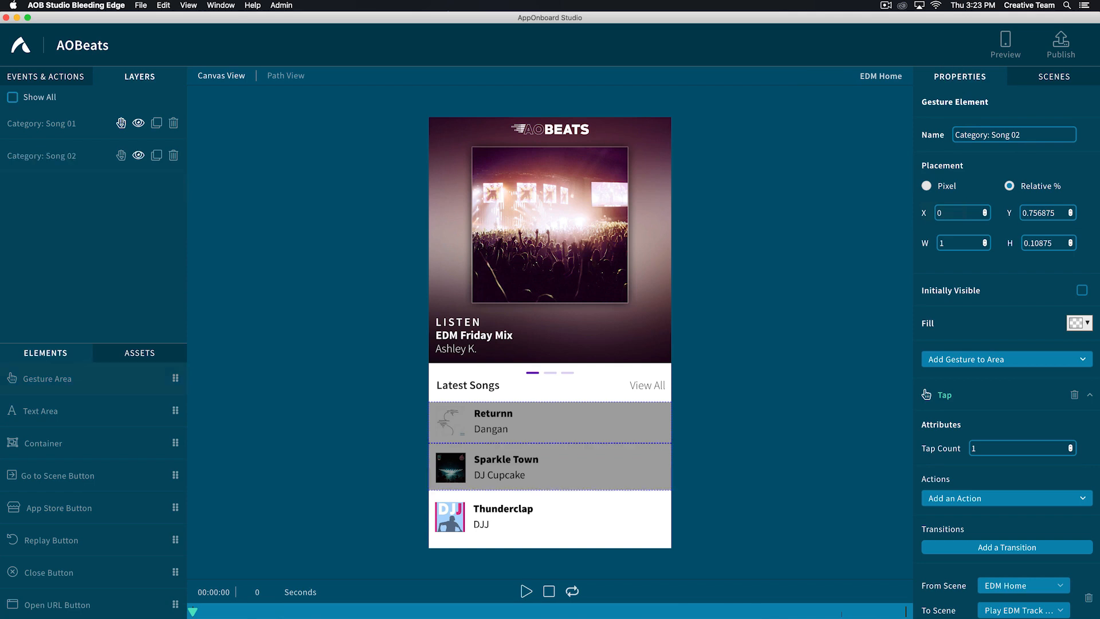
left_click(13, 98)
- Duplicate the Category: Song 02 gesture area and rename the copy Category: Song 03
left_click(42, 188)
left_click(157, 188)
left_click(1043, 135)
key("BackSpace")
key("BackSpace")
key("BackSpace")
key("BackSpace")
key("BackSpace")
type("3")
- Set the Category: Song 03 tap transition's destination to New Scene
scroll(1007, 401, "down", 5)
left_click(1024, 435)
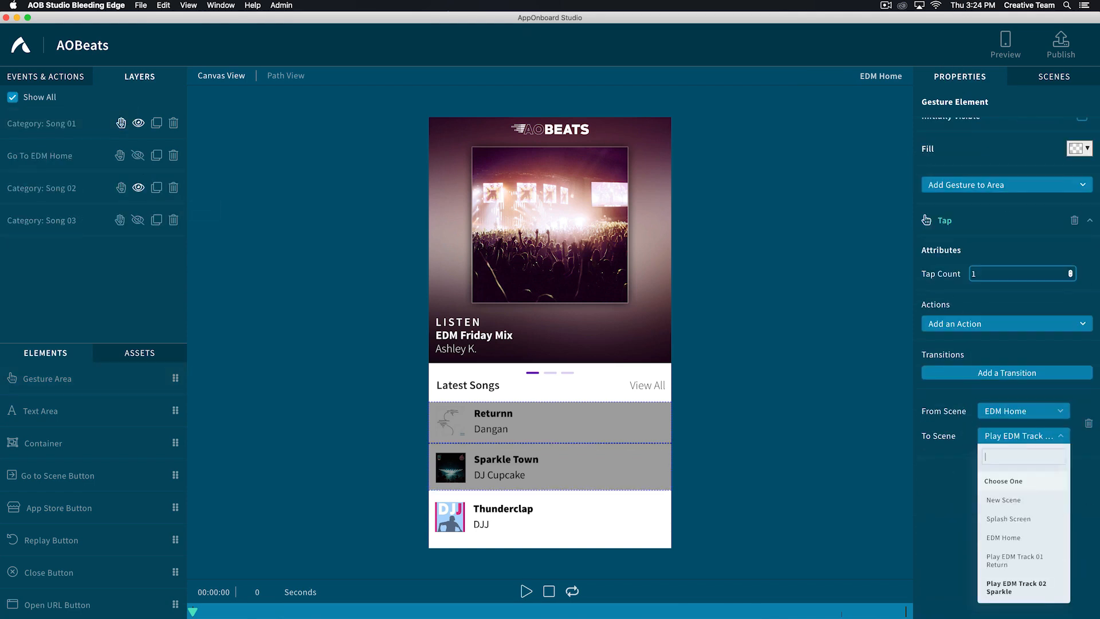
left_click(1011, 479)
- Make Category: Song 03 visible in EDM Home and fit it over the Thunderclap row
left_click(137, 220)
left_click_drag(550, 466, 552, 548)
left_click(791, 344)
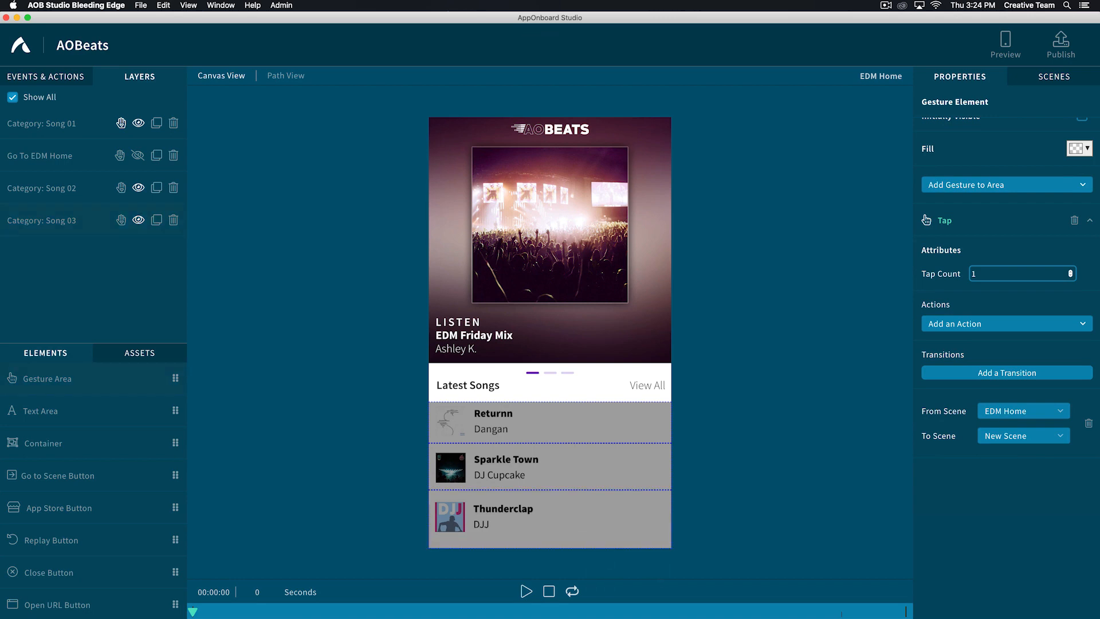
- Duplicate the Play EDM Track 02 Sparkle scene and rename the copy Play EDM Track 03 Thunder
scroll(1006, 344, "up", 5)
left_click(1053, 77)
left_click(971, 254)
left_click(1068, 254)
double_click(969, 286)
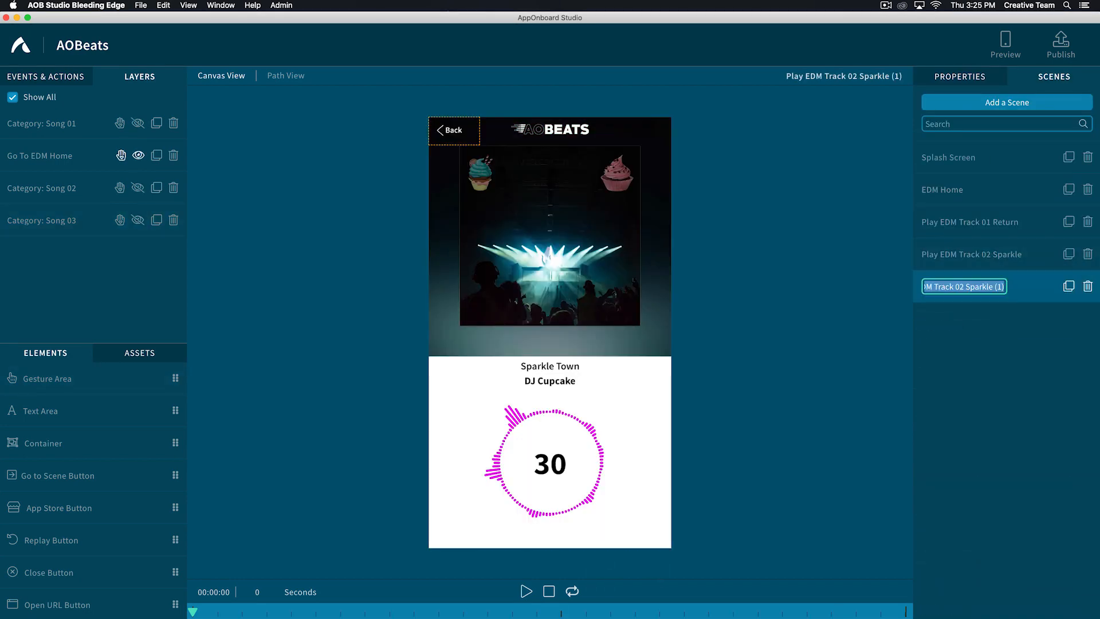
type("Play EDM Track 03 Thunder")
key("Return")
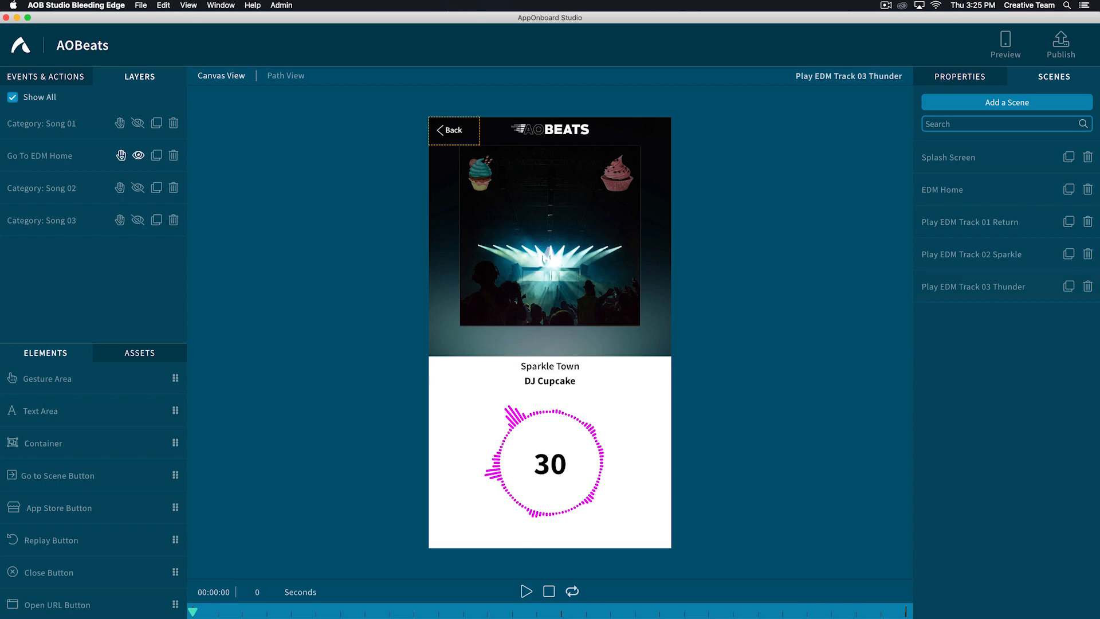
- In the Play EDM Track 03 Thunder scene, set the Play Video action's video to edm_track3.mp4
left_click(972, 286)
left_click(46, 77)
left_click(140, 353)
left_click(58, 146)
left_click(343, 116)
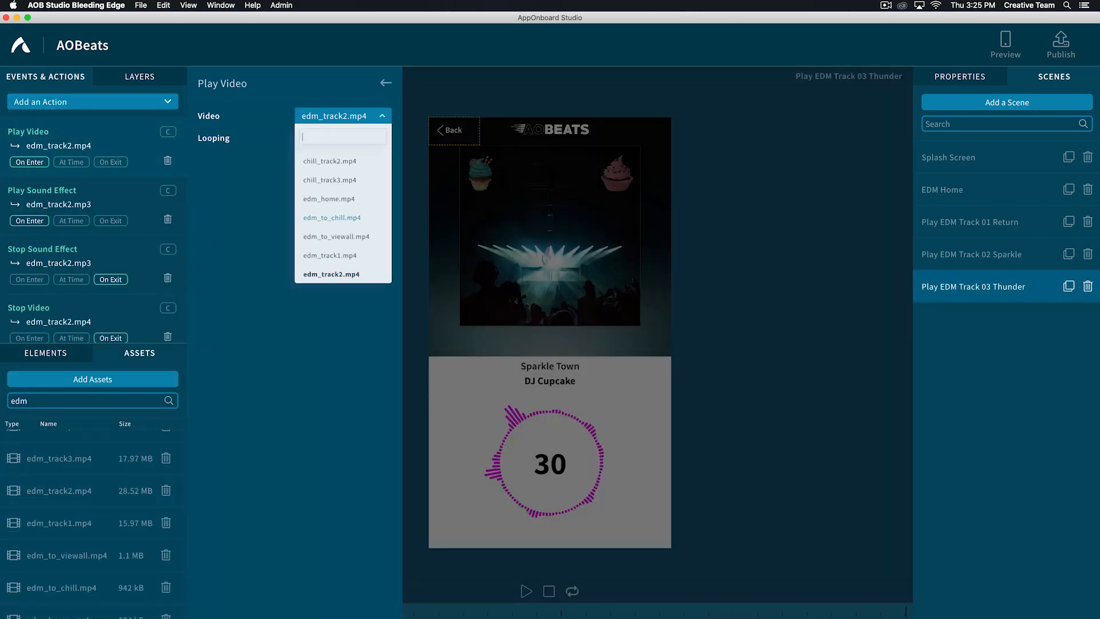
scroll(332, 218, "down", 2)
left_click(330, 256)
left_click(385, 83)
- Set both the Play Sound Effect and Stop Sound Effect actions to edm_track3.mp3
left_click(59, 204)
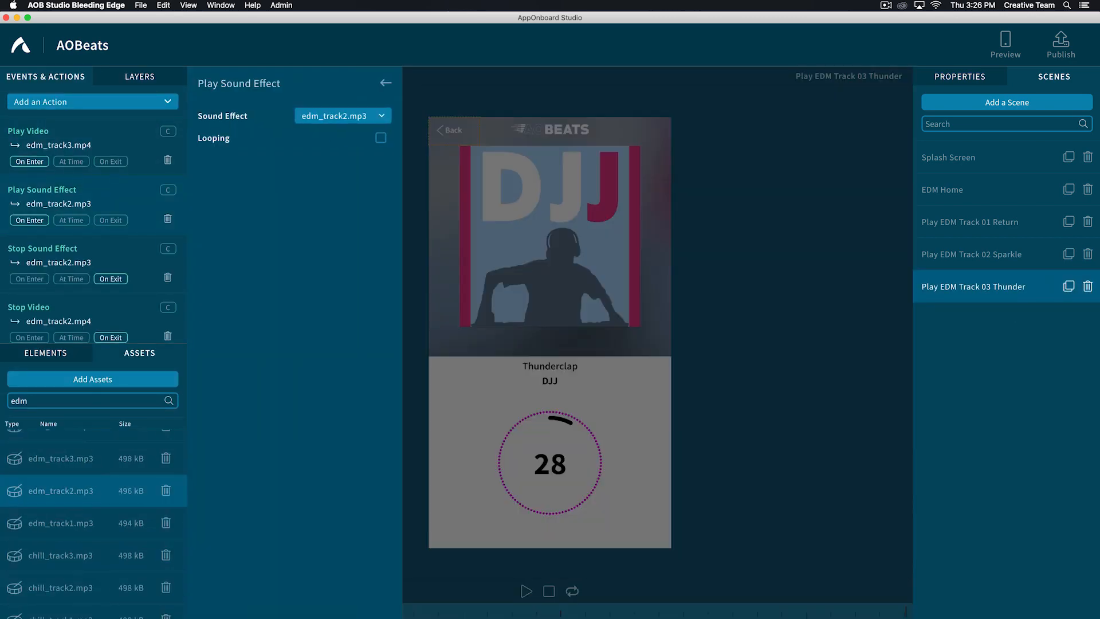
left_click(343, 116)
left_click(330, 271)
left_click(59, 263)
left_click(342, 115)
left_click(330, 272)
- Set the Thunder scene's Stop Video action to edm_track3.mp4
scroll(86, 258, "down", 2)
left_click(58, 271)
left_click(343, 116)
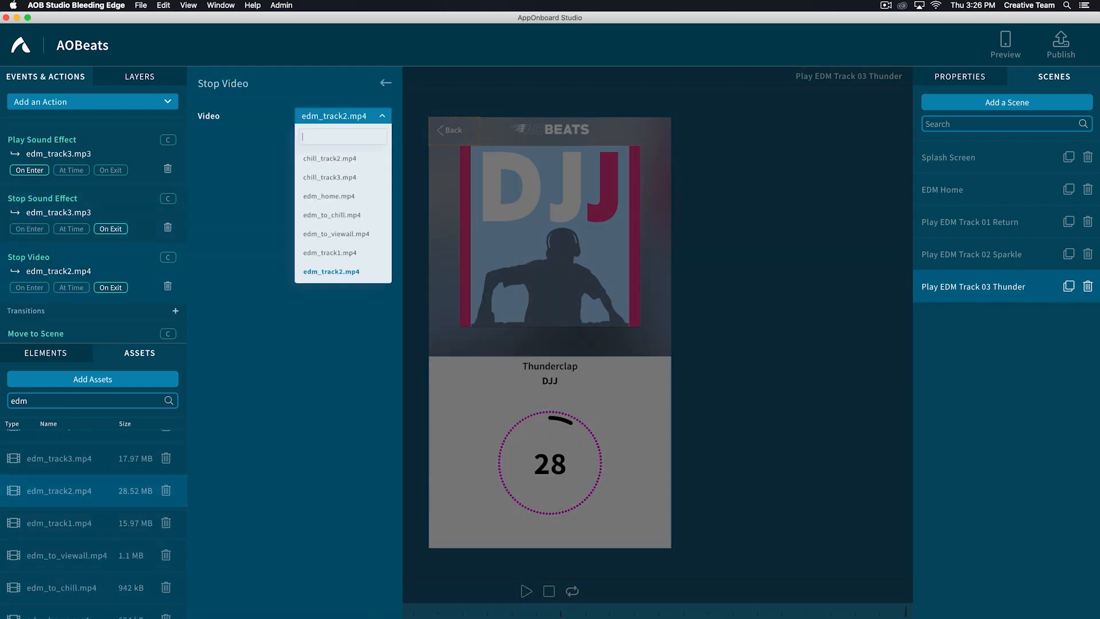
scroll(343, 229, "down", 2)
left_click(331, 255)
scroll(86, 258, "down", 2)
left_click(49, 314)
left_click(385, 83)
scroll(86, 258, "up", 4)
- Check the Thunder scene's Back button destination and examine the scene flow in Path View from Splash Screen to the three tracks
left_click(453, 130)
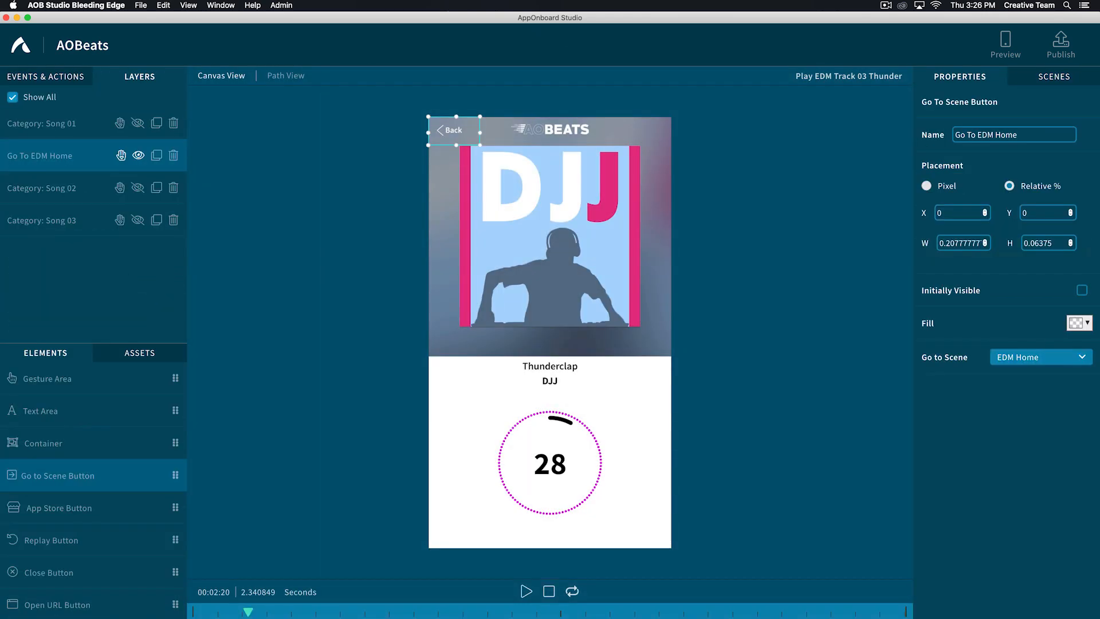
left_click(1053, 77)
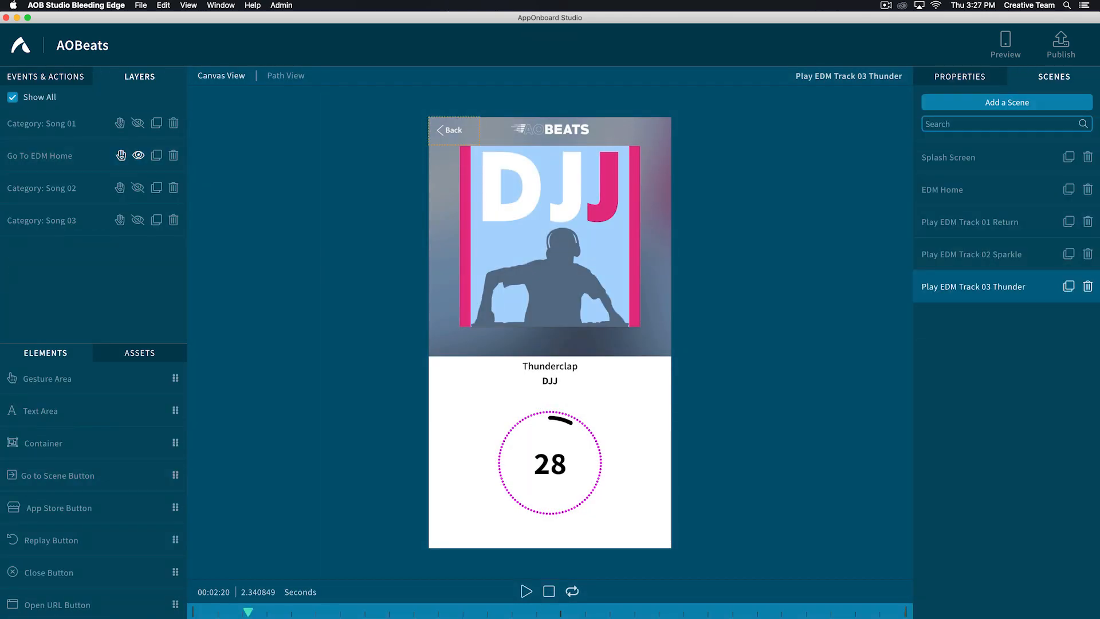
left_click(942, 189)
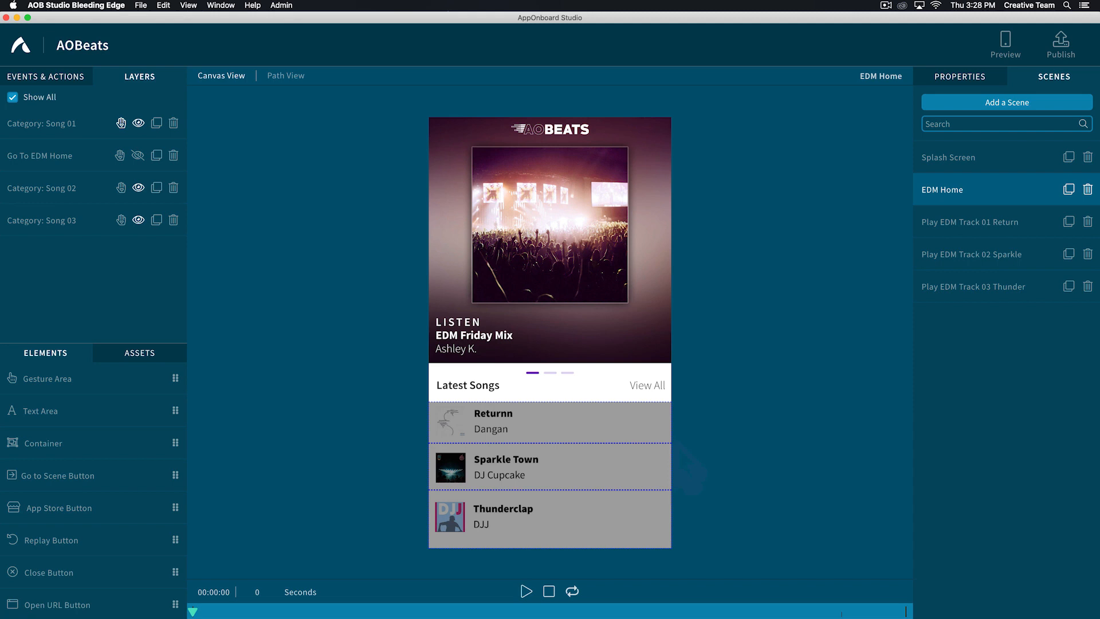
left_click(285, 76)
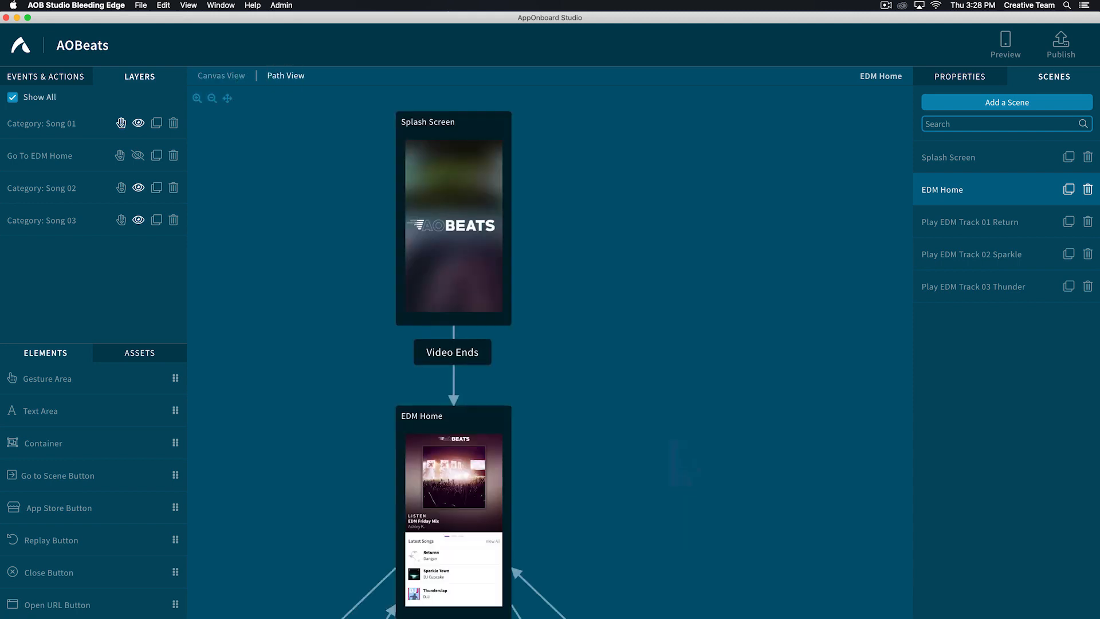
scroll(408, 351, "down", 3)
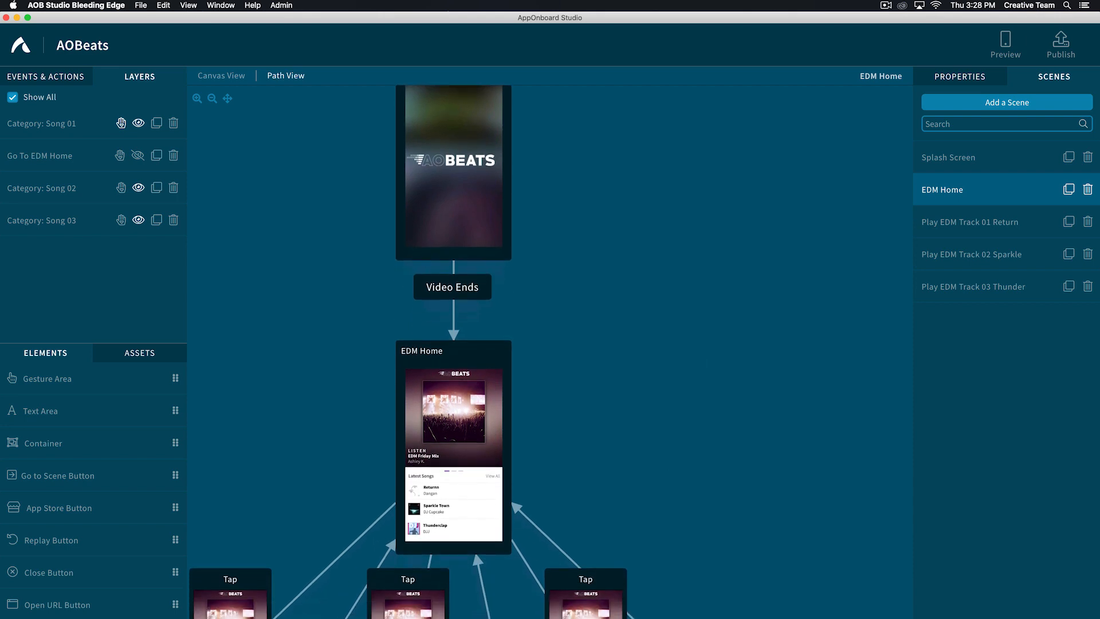
scroll(452, 351, "down", 3)
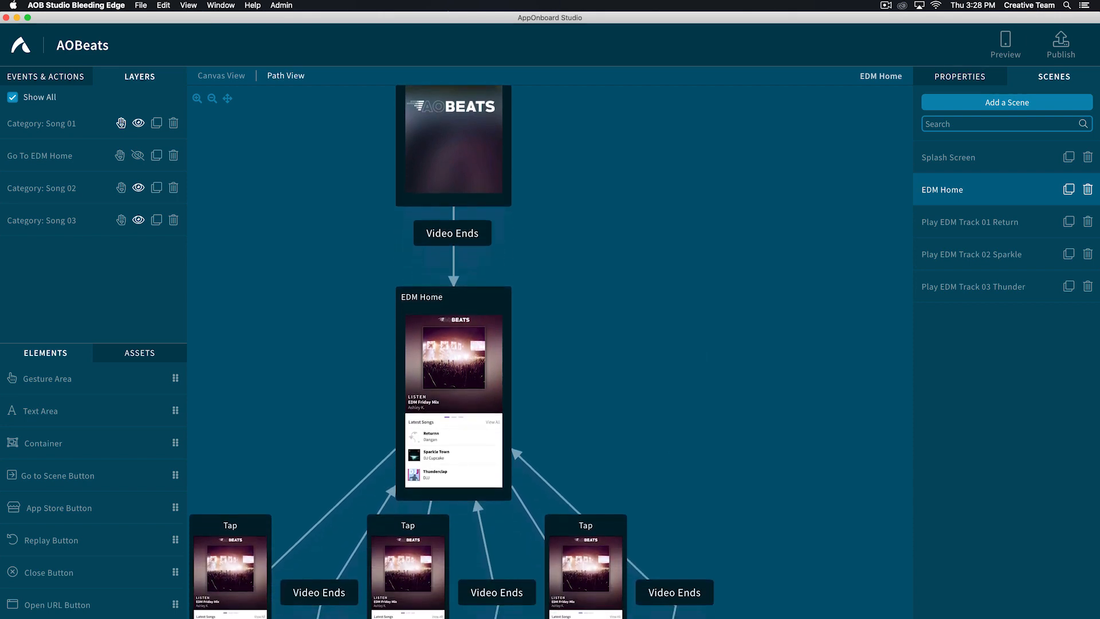
scroll(452, 352, "down", 10)
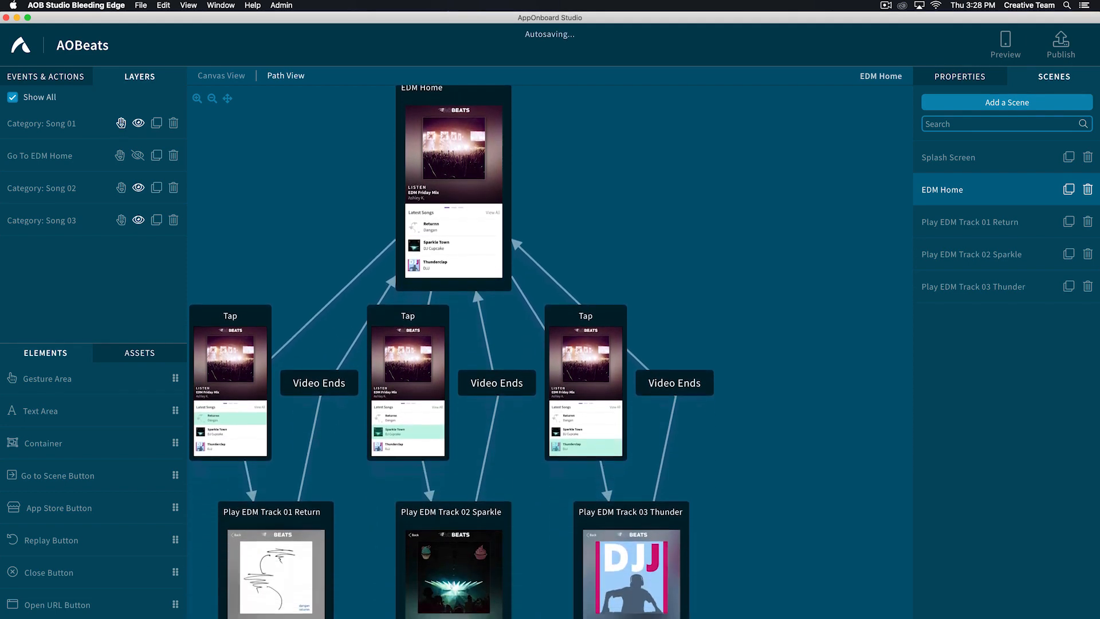
scroll(452, 351, "down", 3)
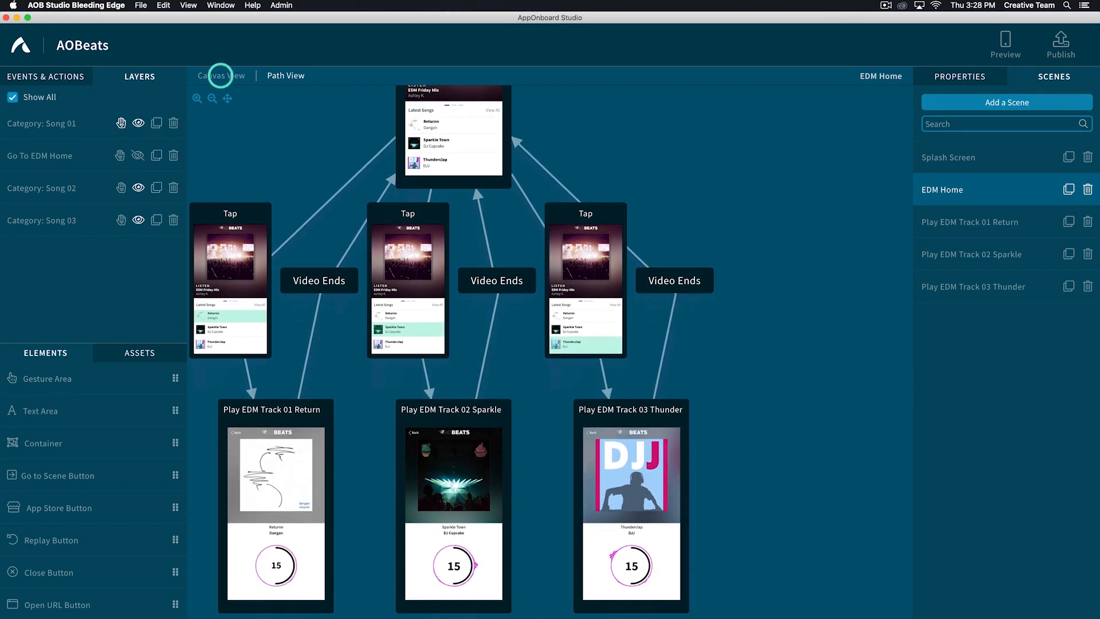
left_click(230, 75)
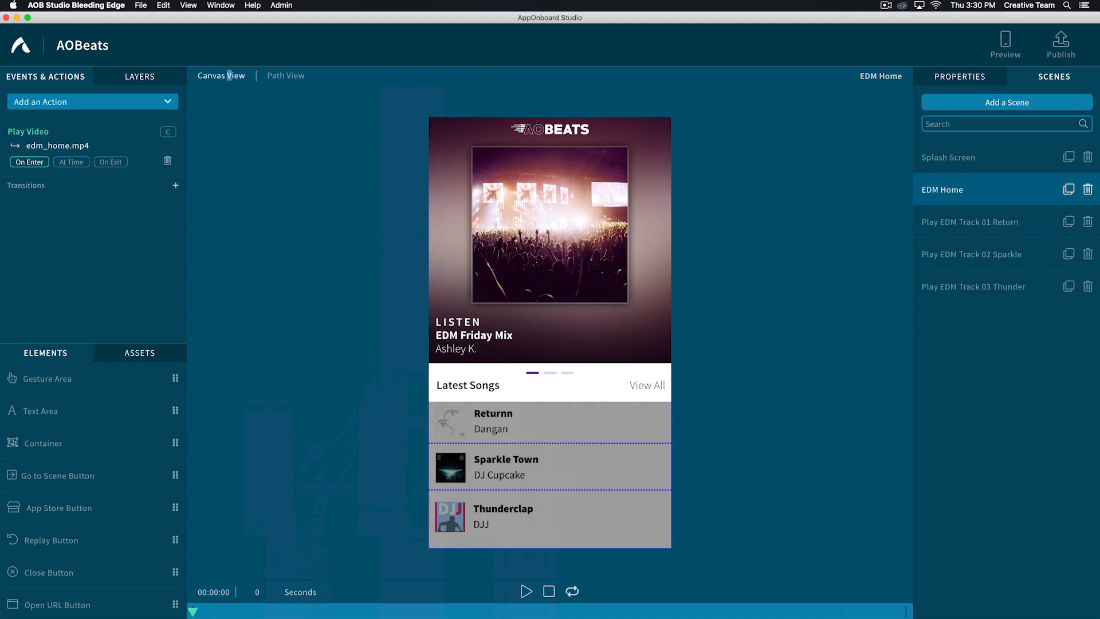
- Add a new scene named End Scene and select it
left_click(1002, 102)
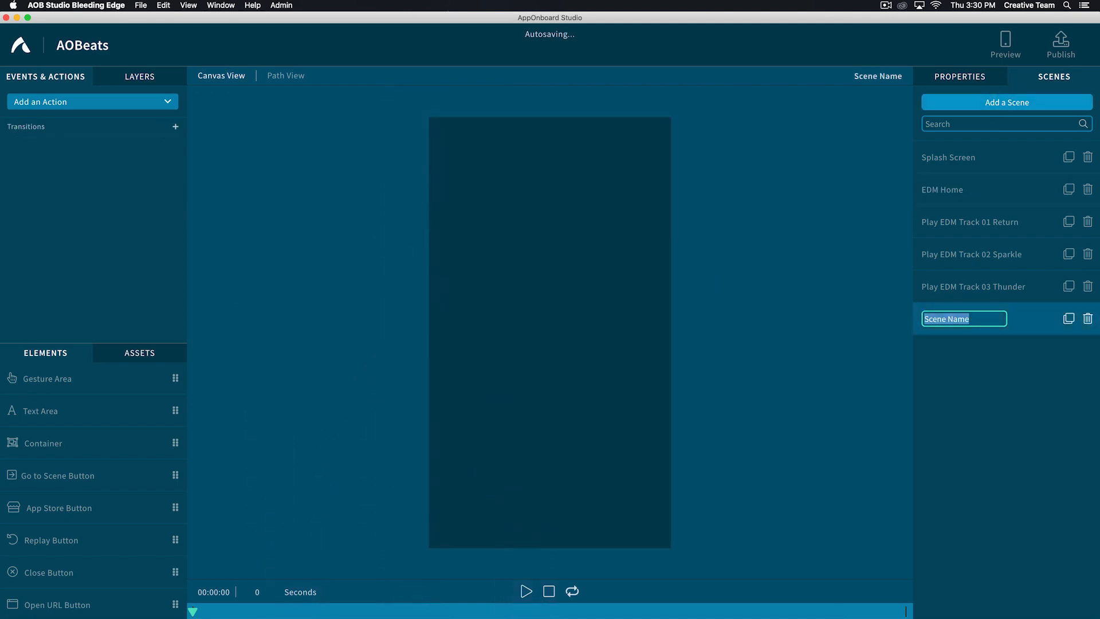
type("End Scene")
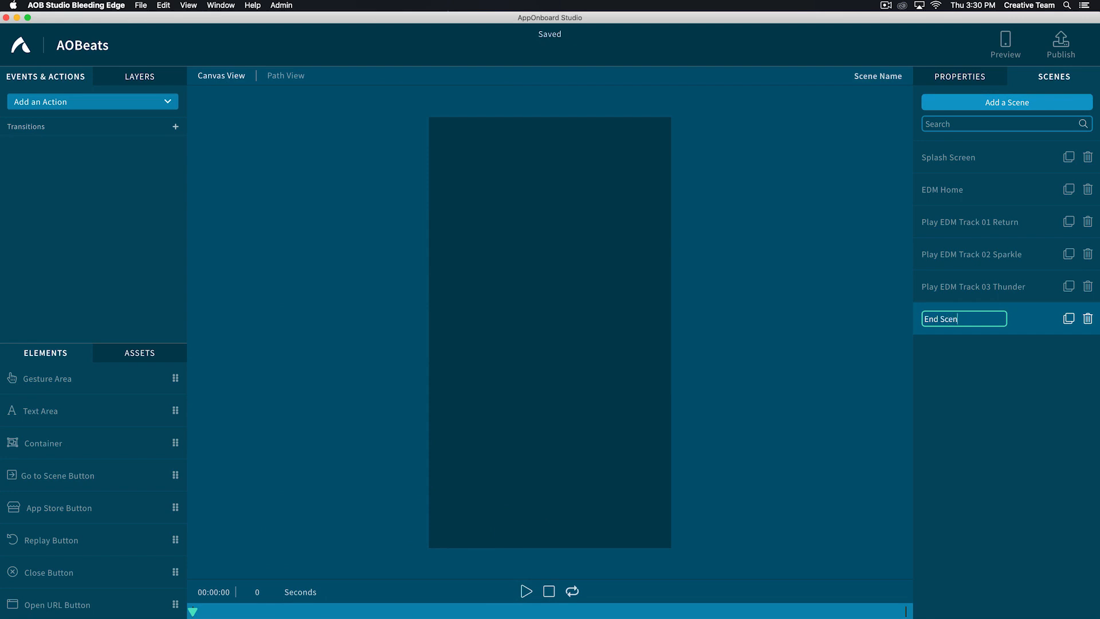
key("Return")
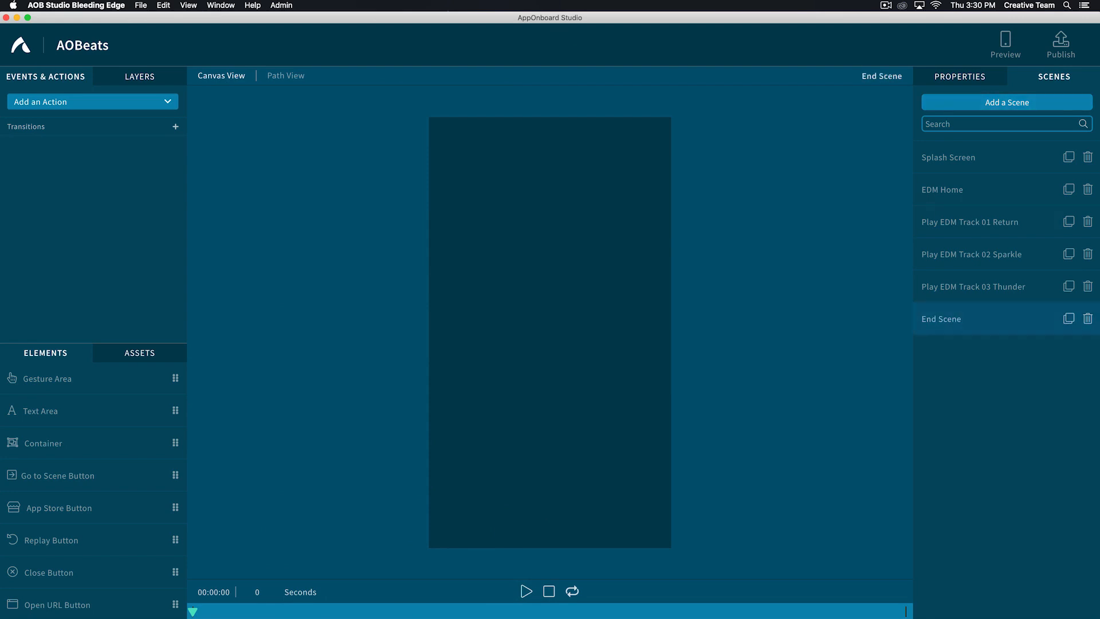
left_click(974, 319)
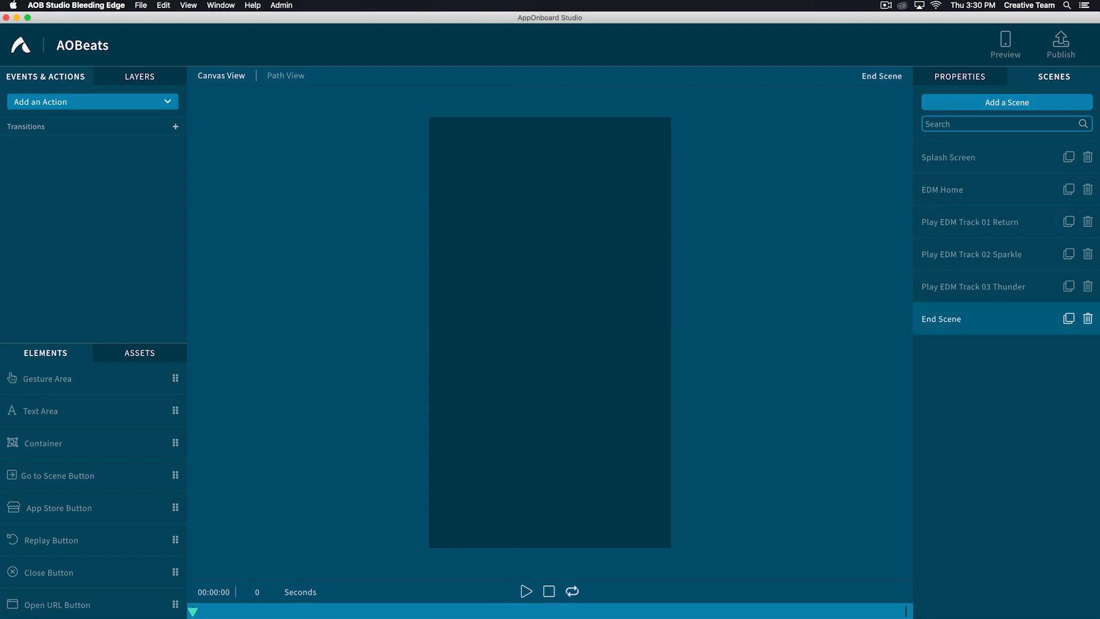
- Search the assets for "end" and place the endcard.mp4 video on the End Scene canvas
left_click(140, 352)
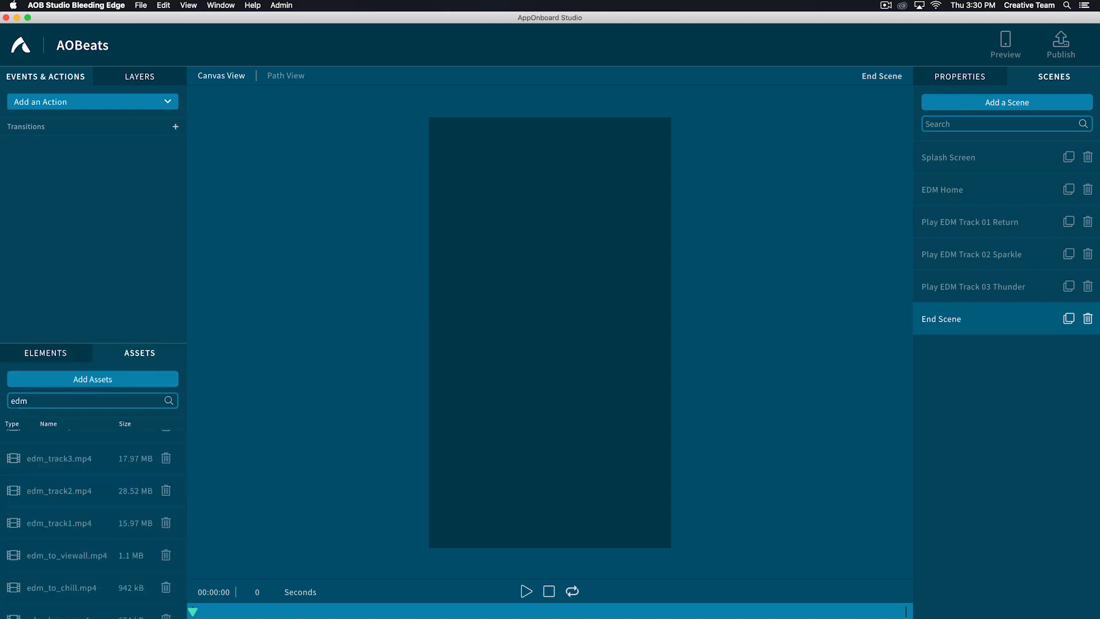
left_click(80, 400)
key("super+a")
type("end")
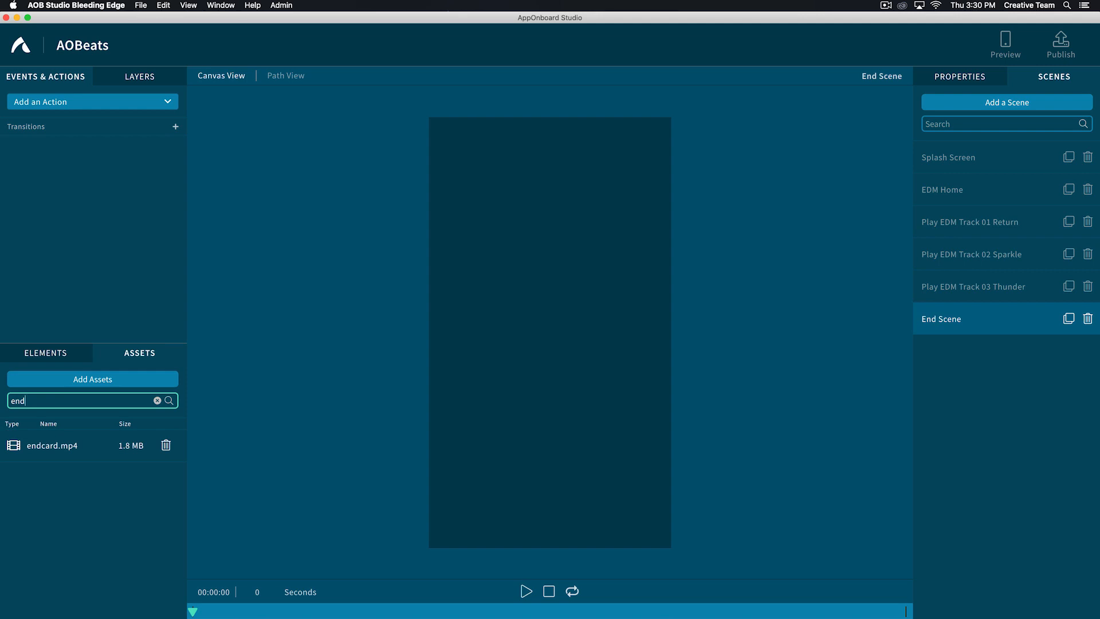
left_click_drag(52, 445, 550, 332)
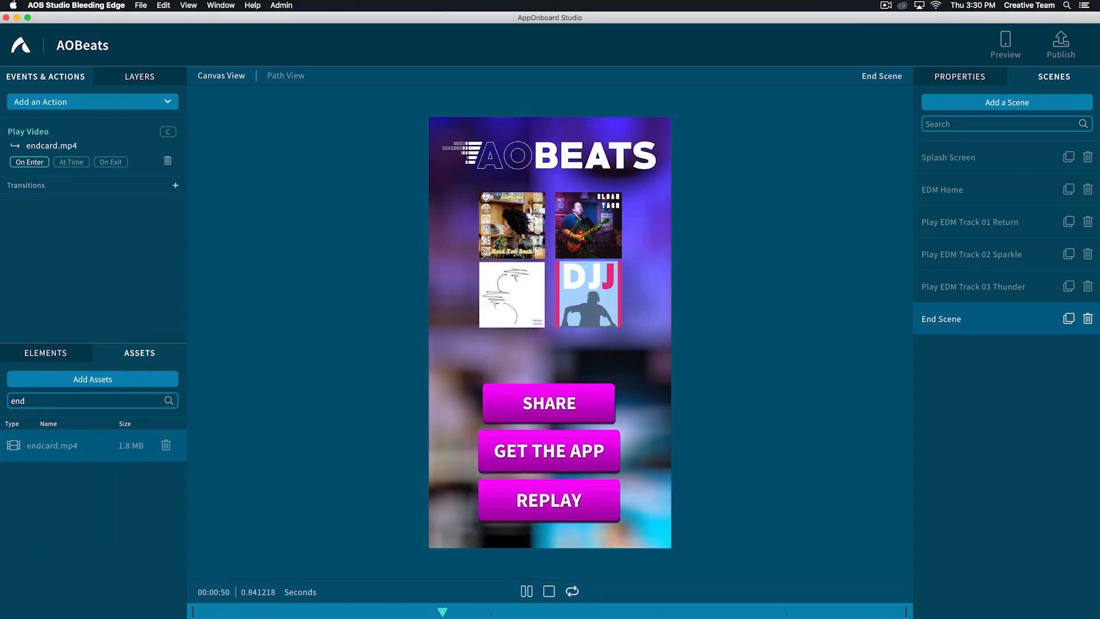
- Turn on looping for the endcard.mp4 Play Video action
left_click(41, 138)
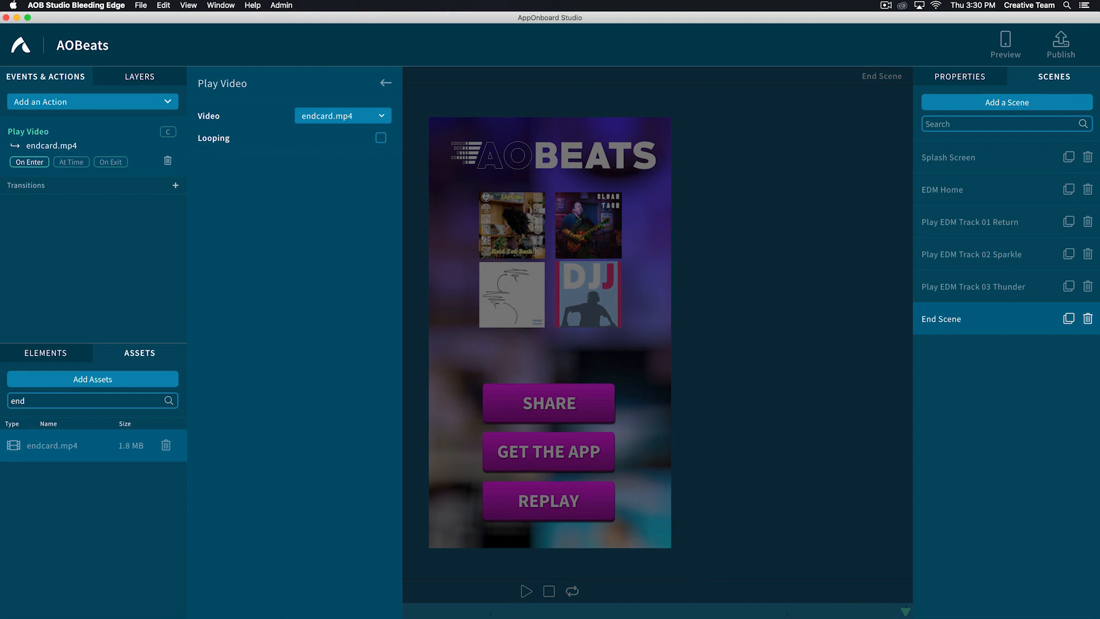
left_click(381, 138)
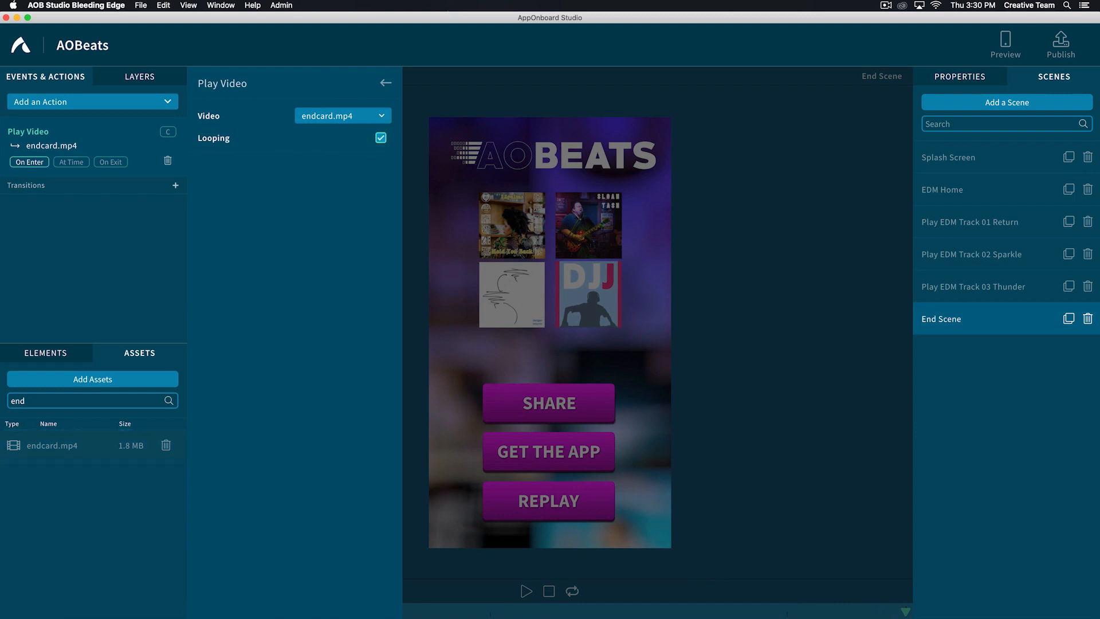
left_click(386, 83)
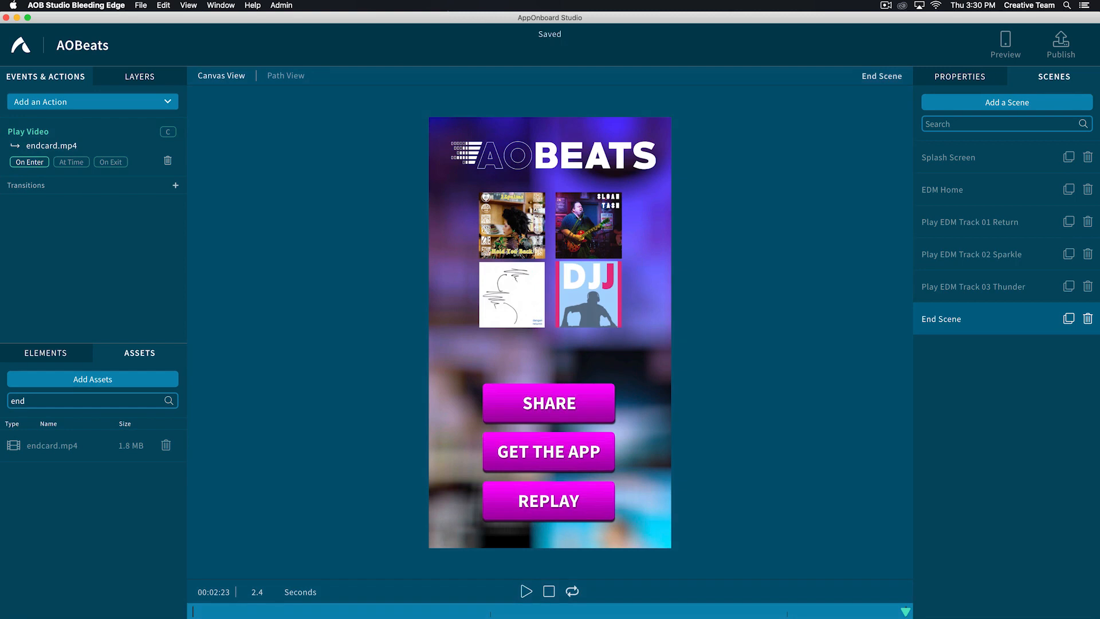
- Add an Android Share Button to End Scene and fit it over the SHARE graphic, about 0.61 by 0.12 in relative size
left_click(45, 353)
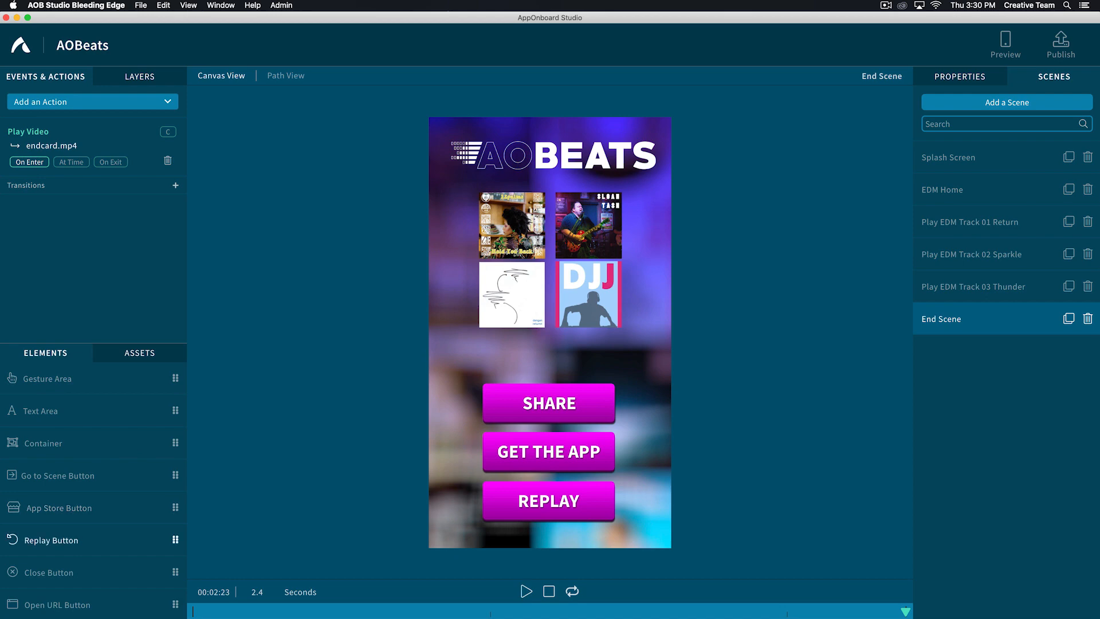
scroll(57, 539, "down", 1)
left_click_drag(93, 604, 630, 373)
left_click_drag(552, 319, 550, 374)
left_click_drag(629, 401, 621, 403)
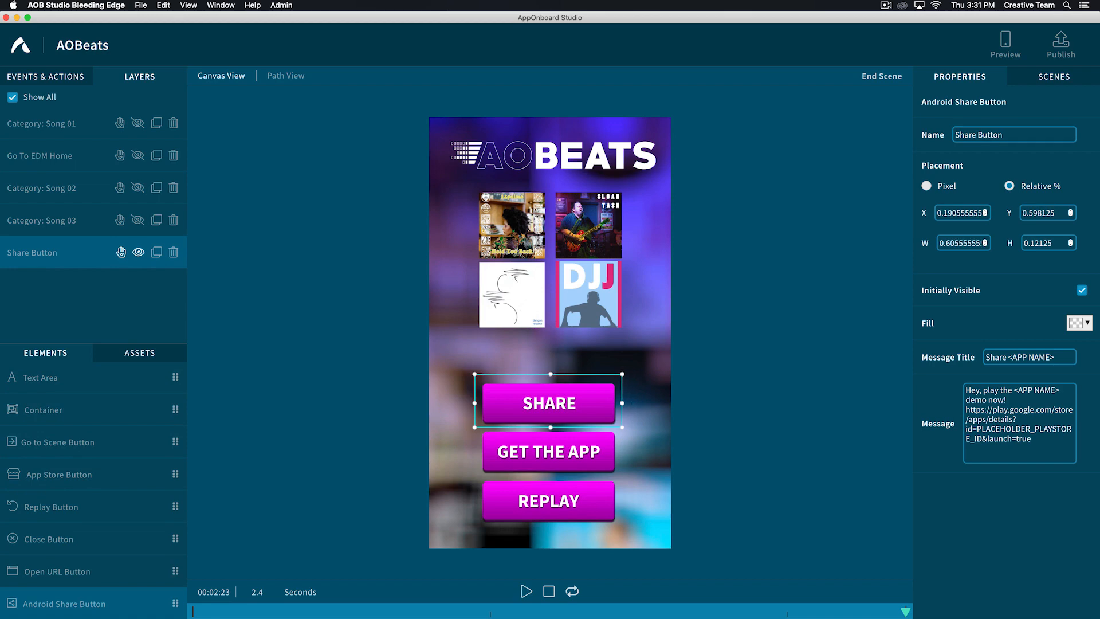
- Add an App Store Button fitted over GET THE APP, about 0.61 by 0.11 in relative size, and look at its store ID fields
left_click_drag(93, 474, 506, 480)
left_click_drag(535, 480, 622, 480)
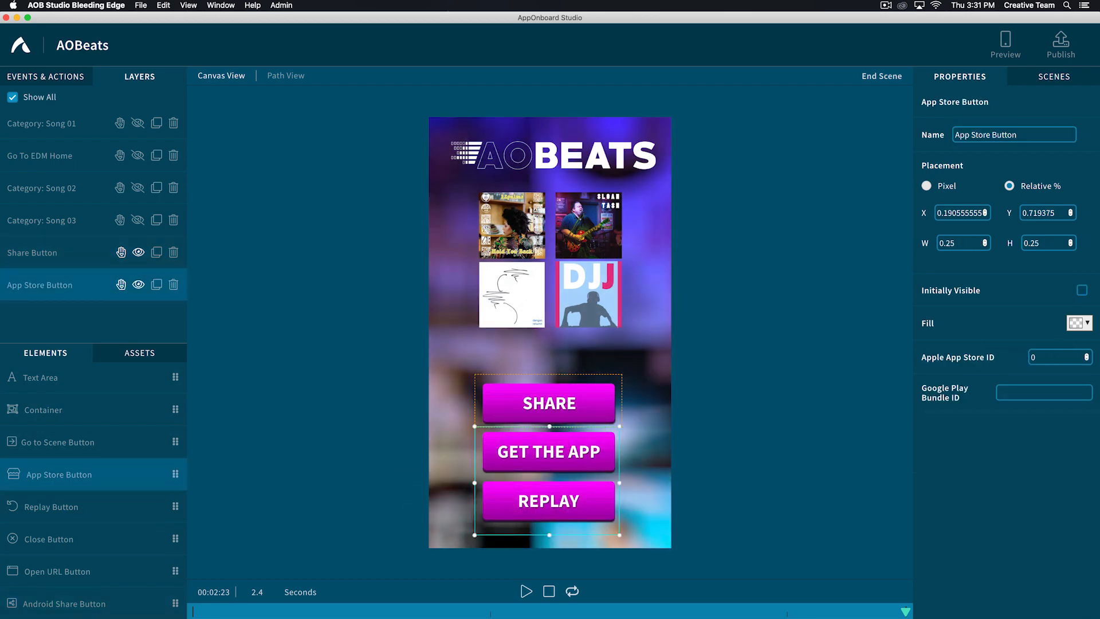
left_click_drag(550, 534, 550, 477)
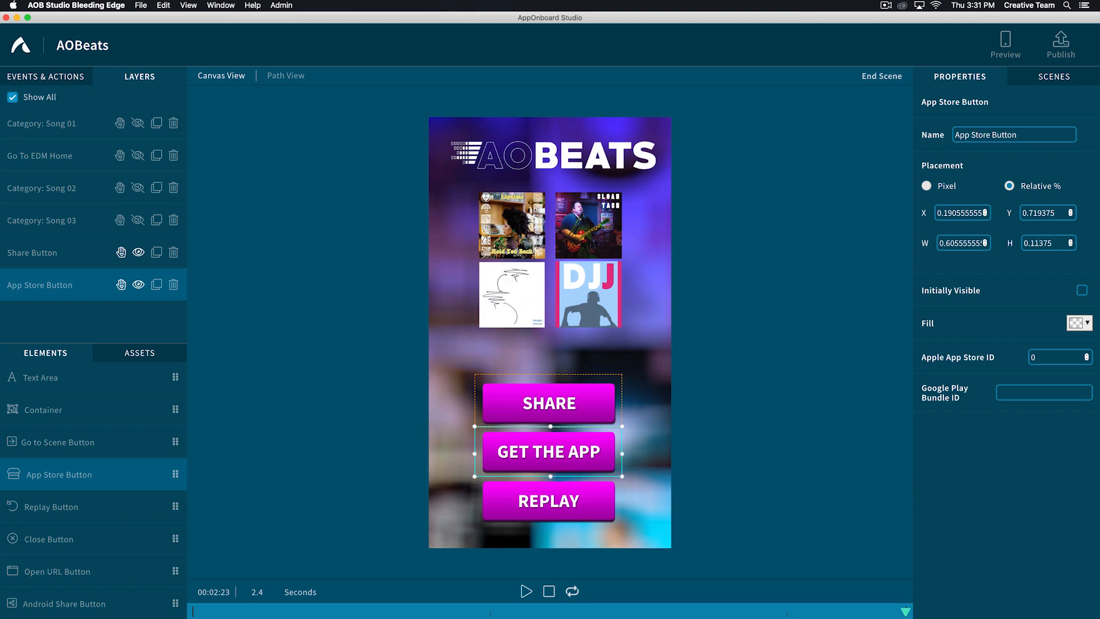
double_click(1034, 357)
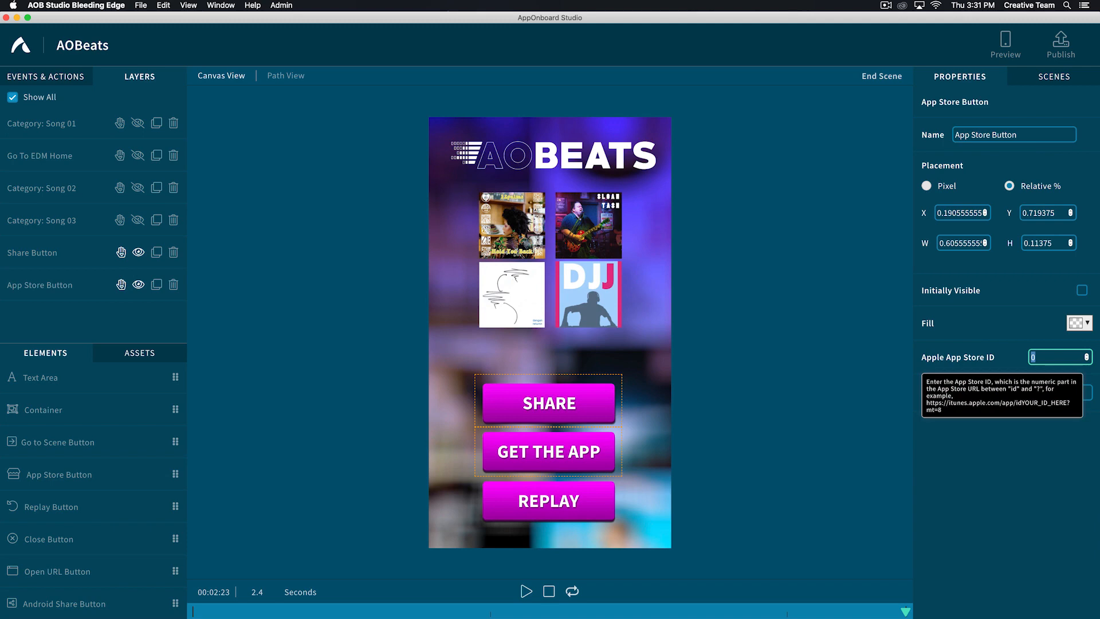
key("Tab")
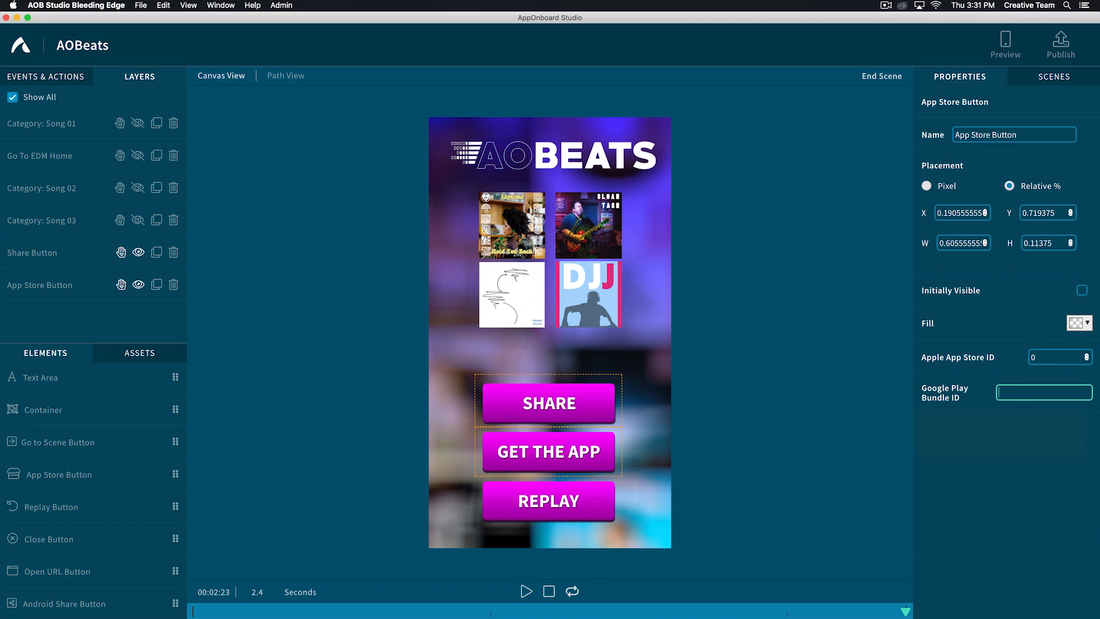
- Add a Replay Button over the REPLAY graphic, about 0.61 by 0.12 in relative size, and set its destination to EDM Home
left_click_drag(86, 506, 516, 498)
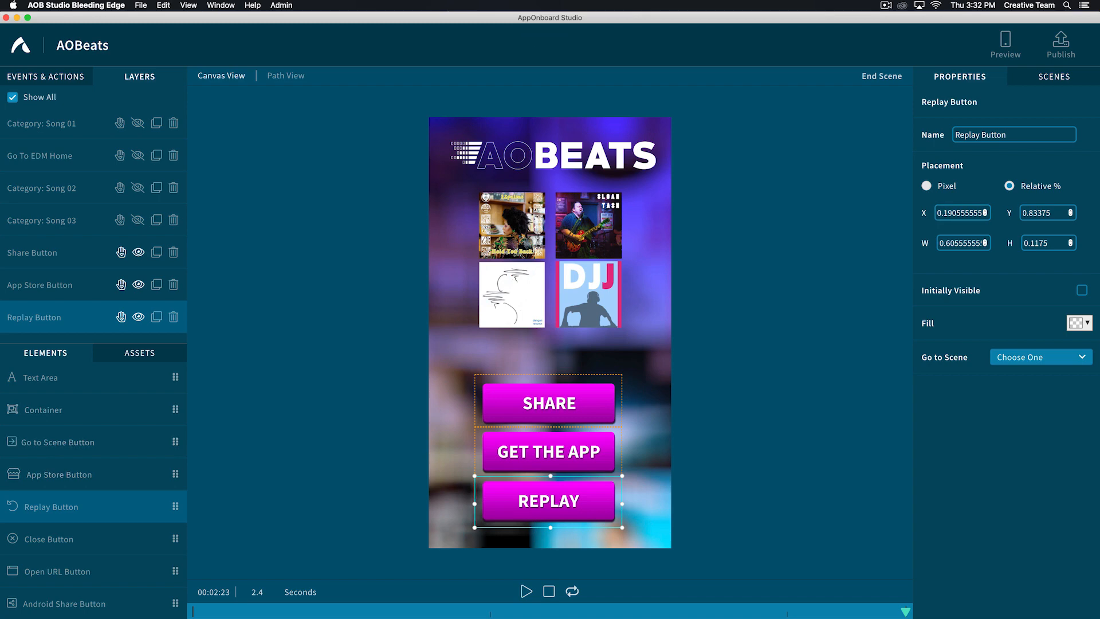
left_click(1017, 357)
left_click(1017, 449)
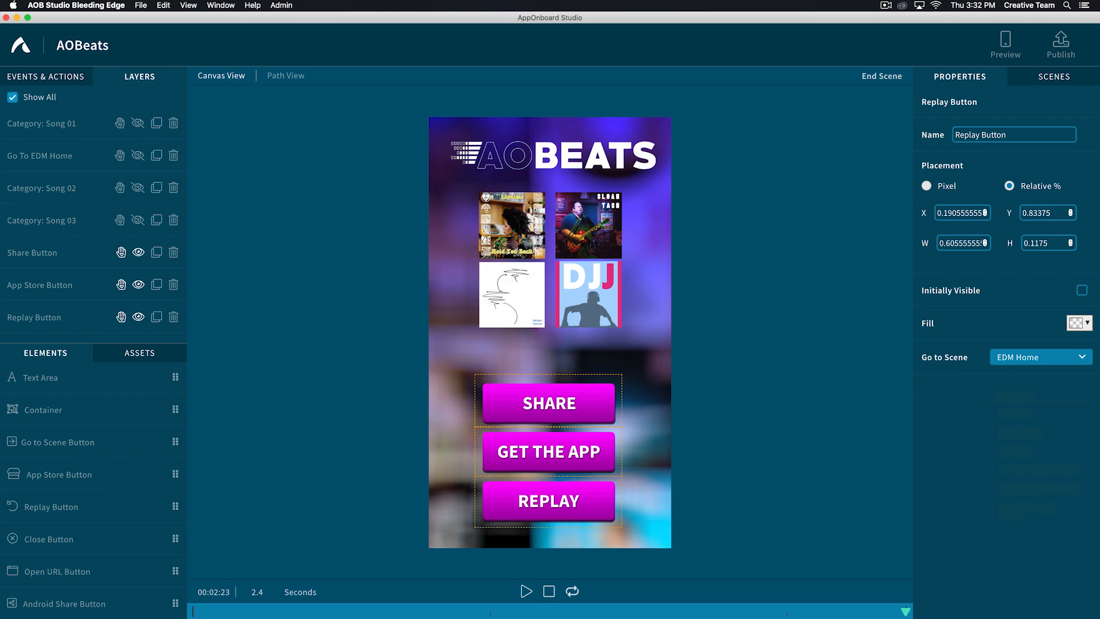
- Mark the End Scene as an end scene in its scene properties and return to the scene list
left_click(1054, 76)
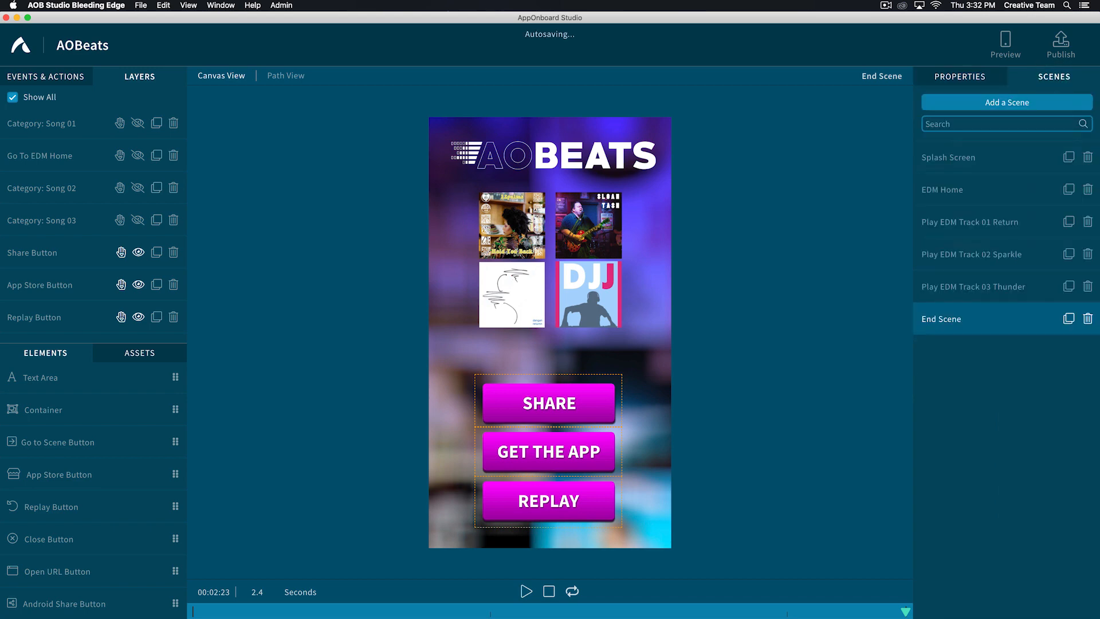
left_click(958, 317)
left_click(958, 76)
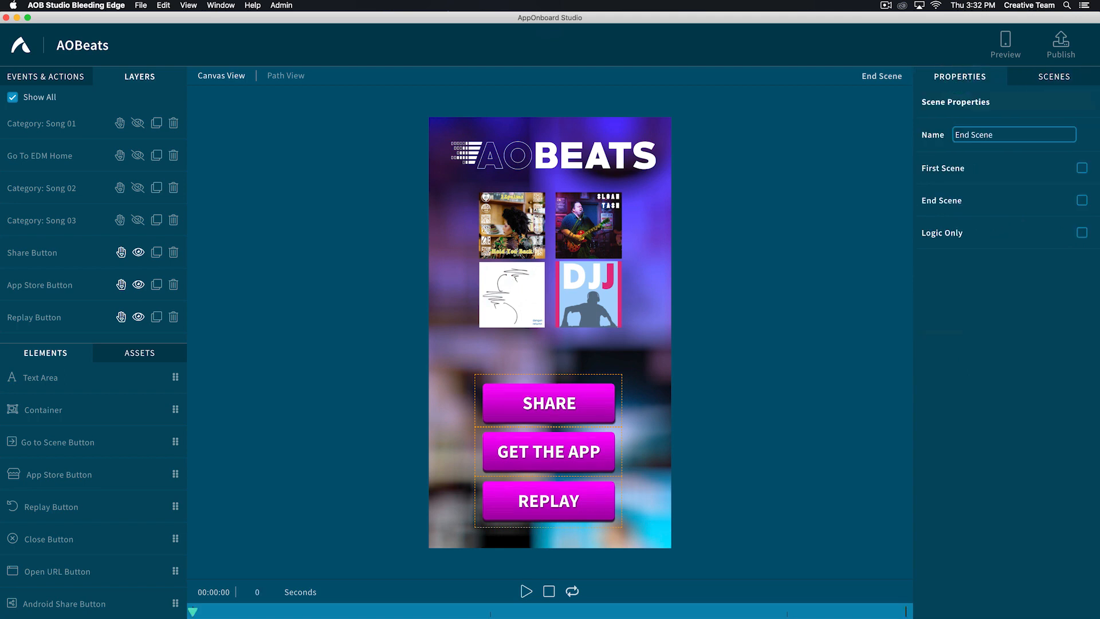
left_click(1081, 200)
left_click(1053, 76)
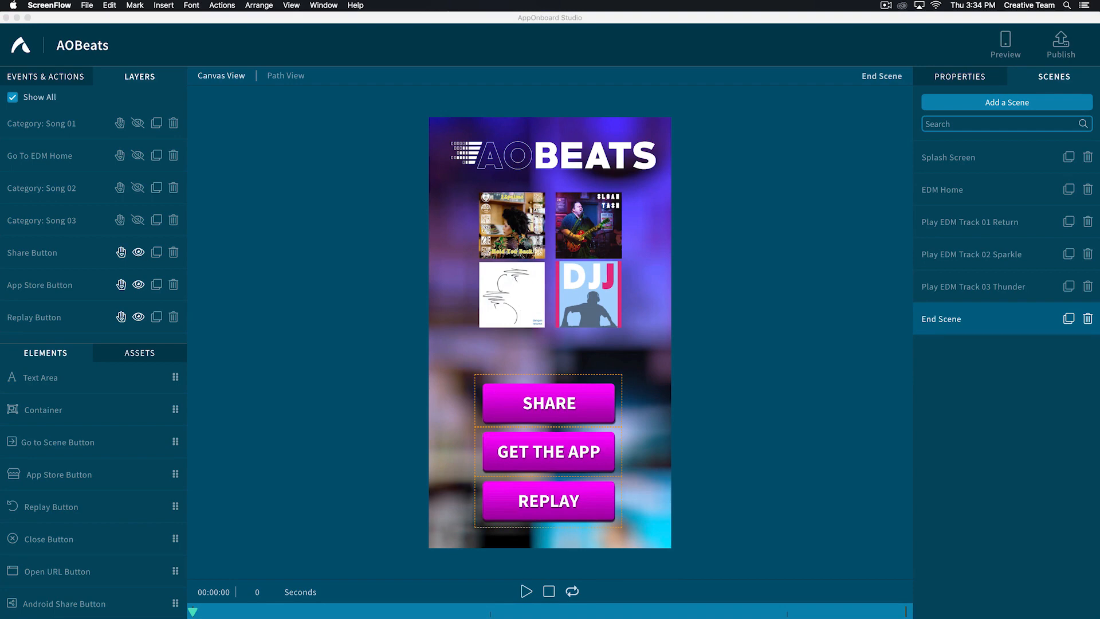
- Review the scene flow in Path View, from Splash Screen and End Scene down to the three EDM track scenes
left_click(286, 76)
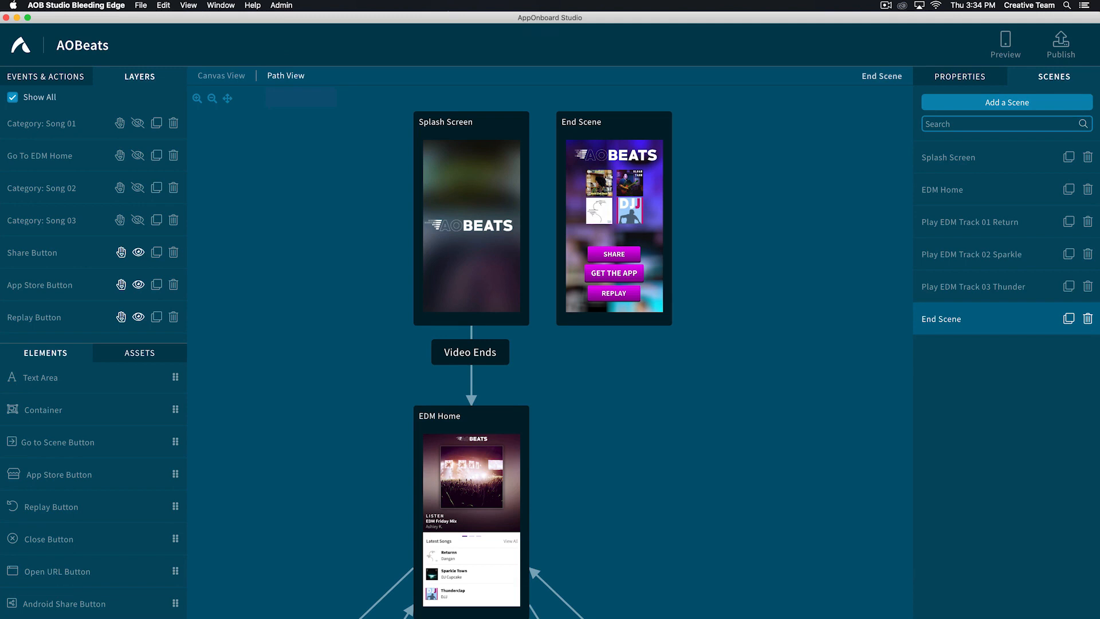
scroll(550, 352, "down", 4)
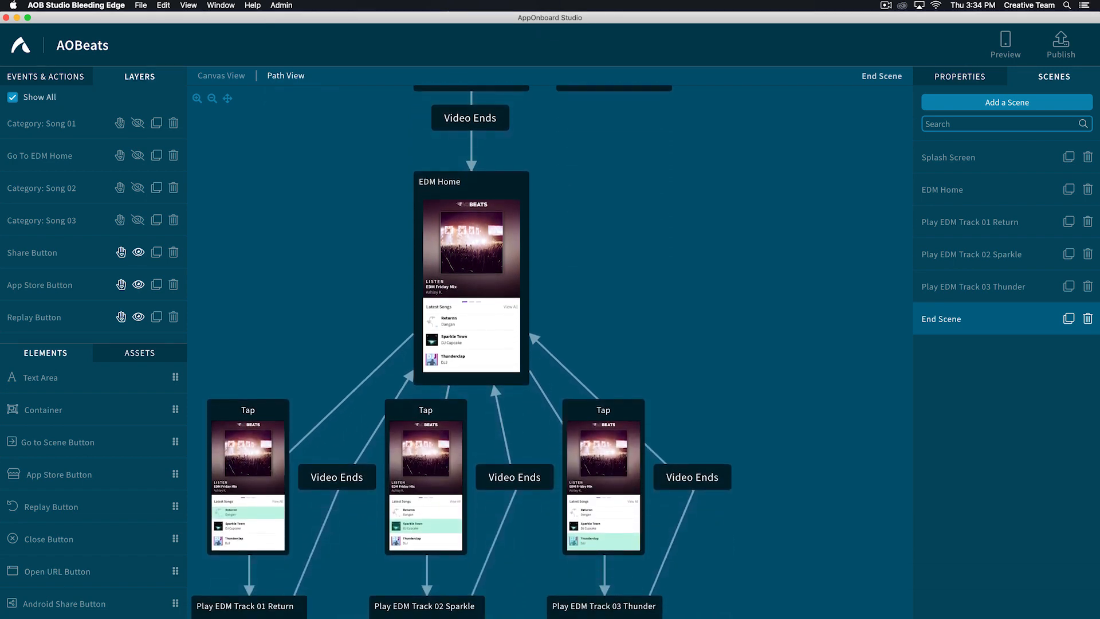
scroll(550, 344, "up", 5)
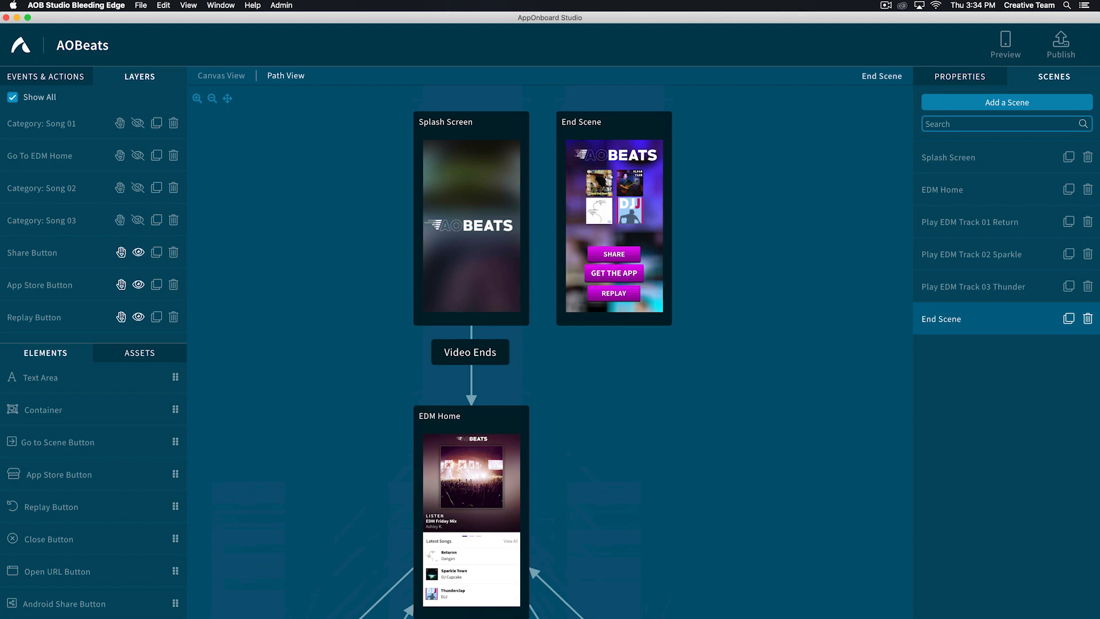
scroll(550, 344, "down", 6)
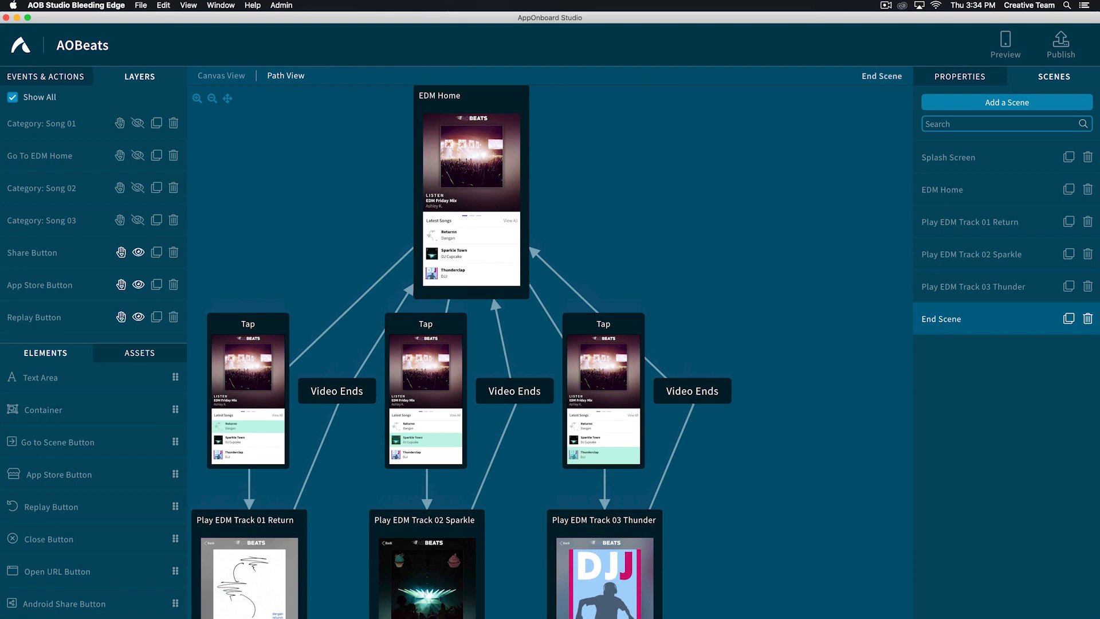
scroll(550, 344, "down", 1)
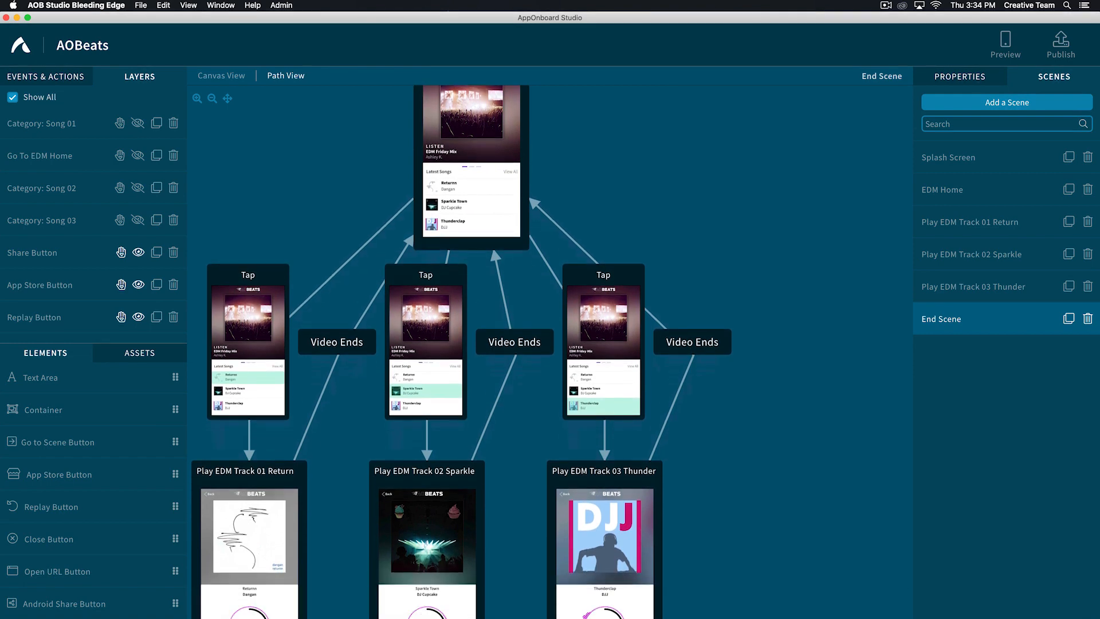
scroll(461, 351, "up", 5)
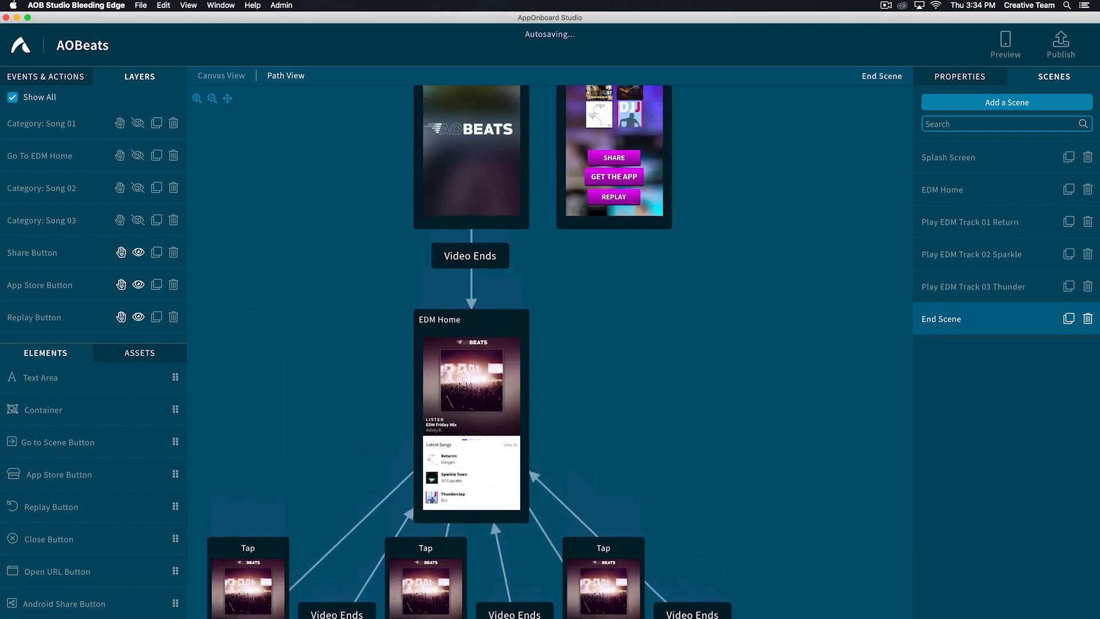
scroll(461, 351, "down", 7)
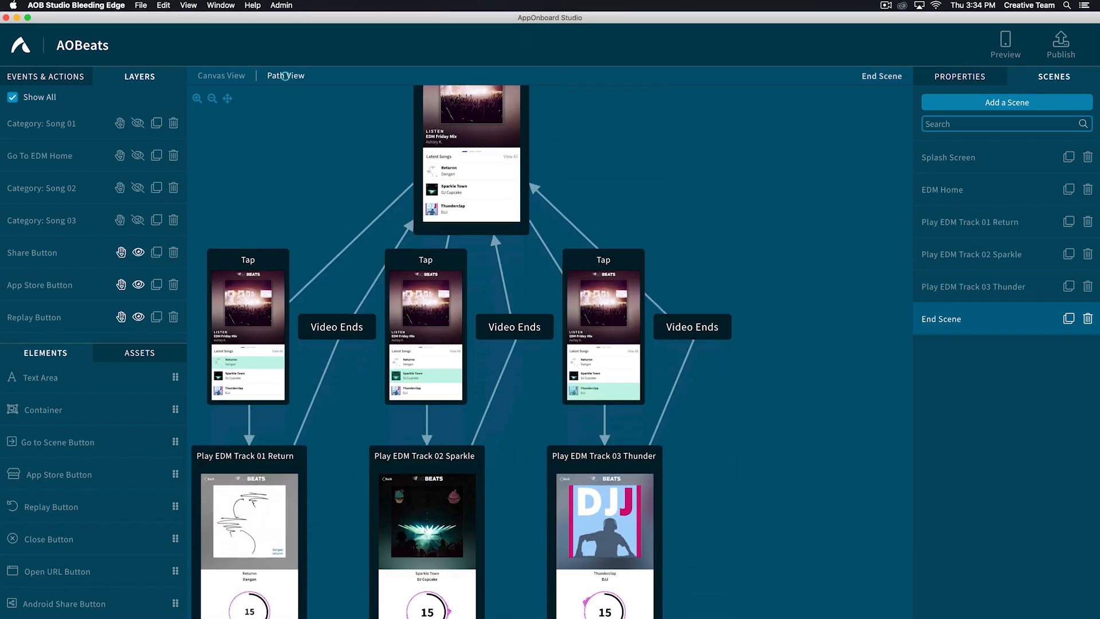
- Add a Set Counter action to Splash Screen using a new counter named songsplayed with value 0
left_click(964, 155)
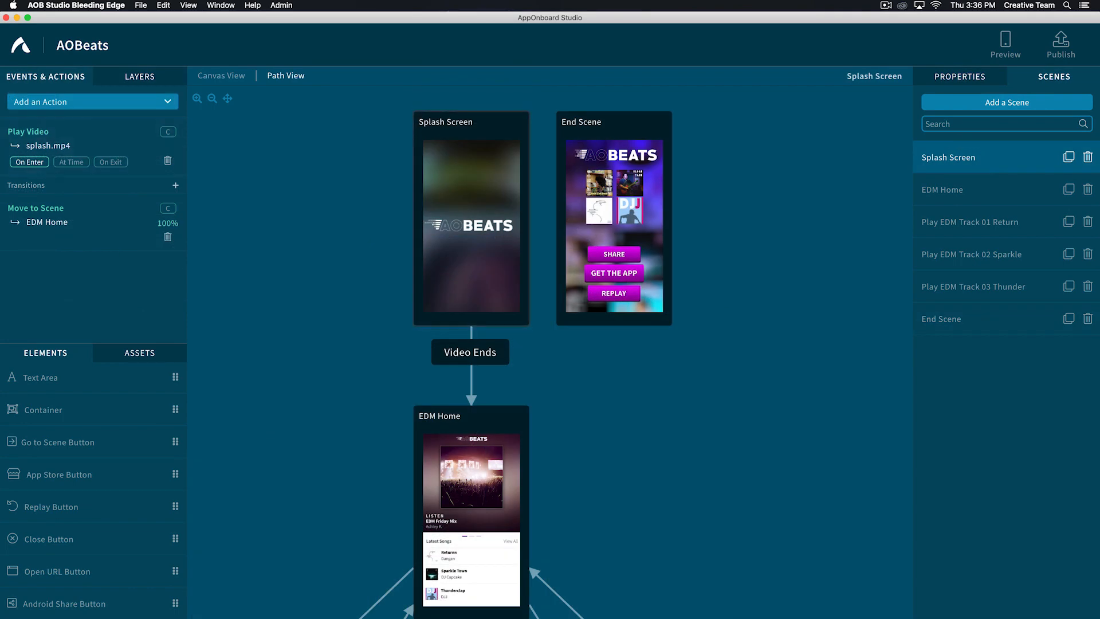
left_click(80, 102)
type("set")
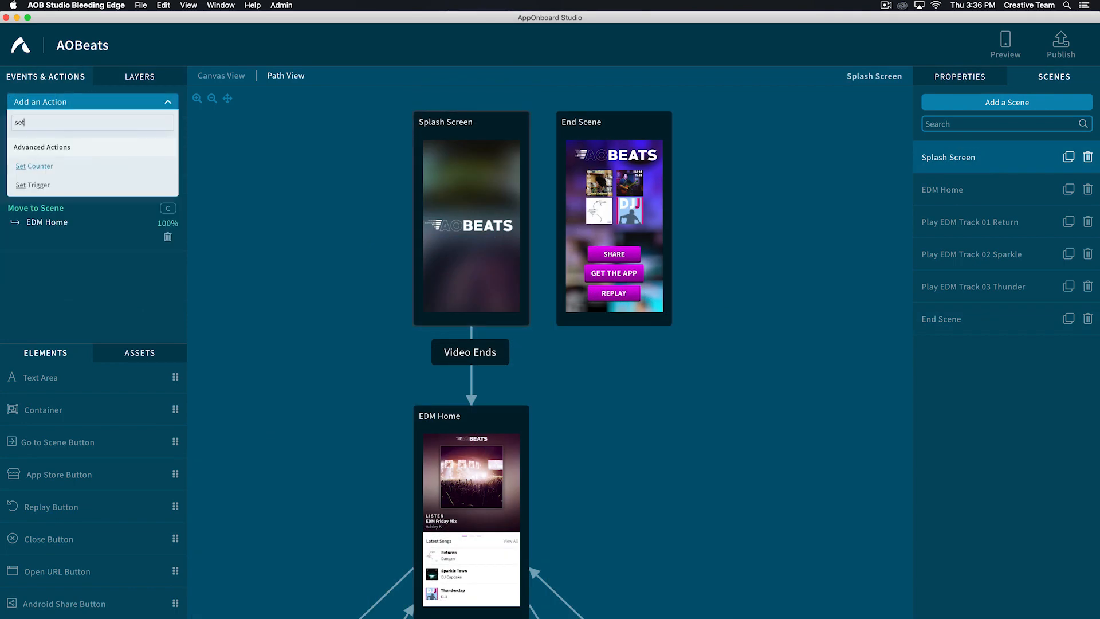
left_click(38, 167)
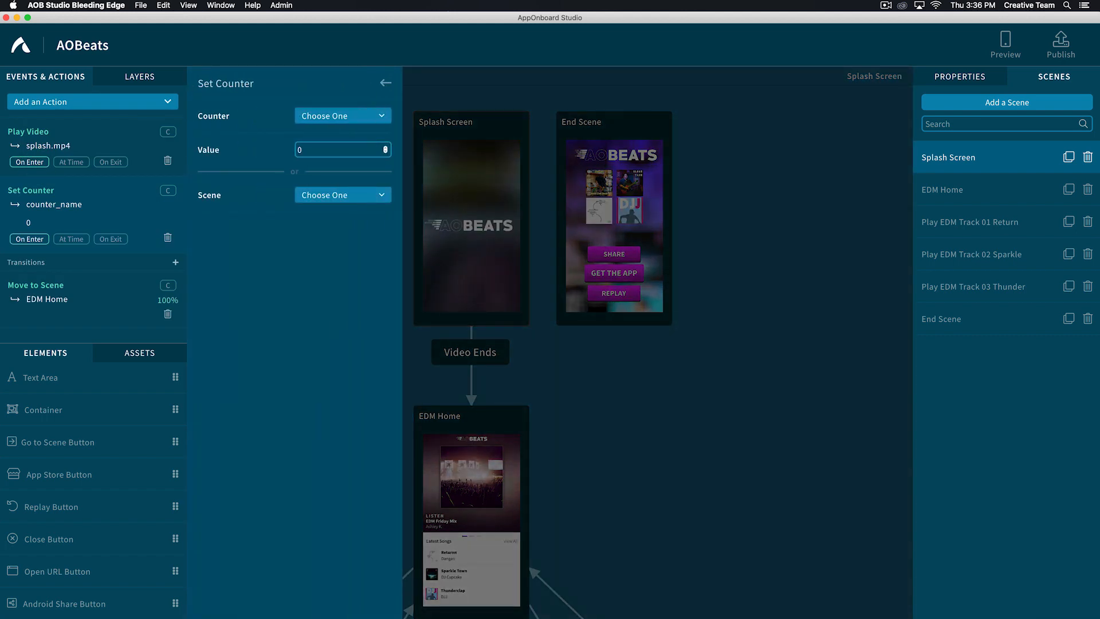
left_click(327, 116)
left_click(324, 180)
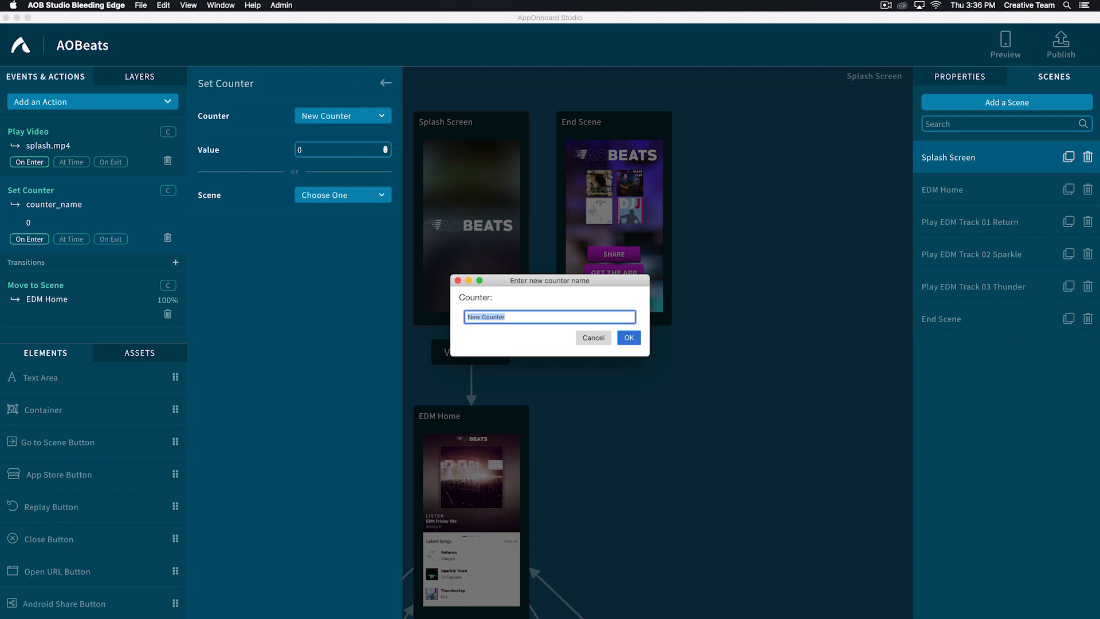
type("songsplayed")
left_click(629, 337)
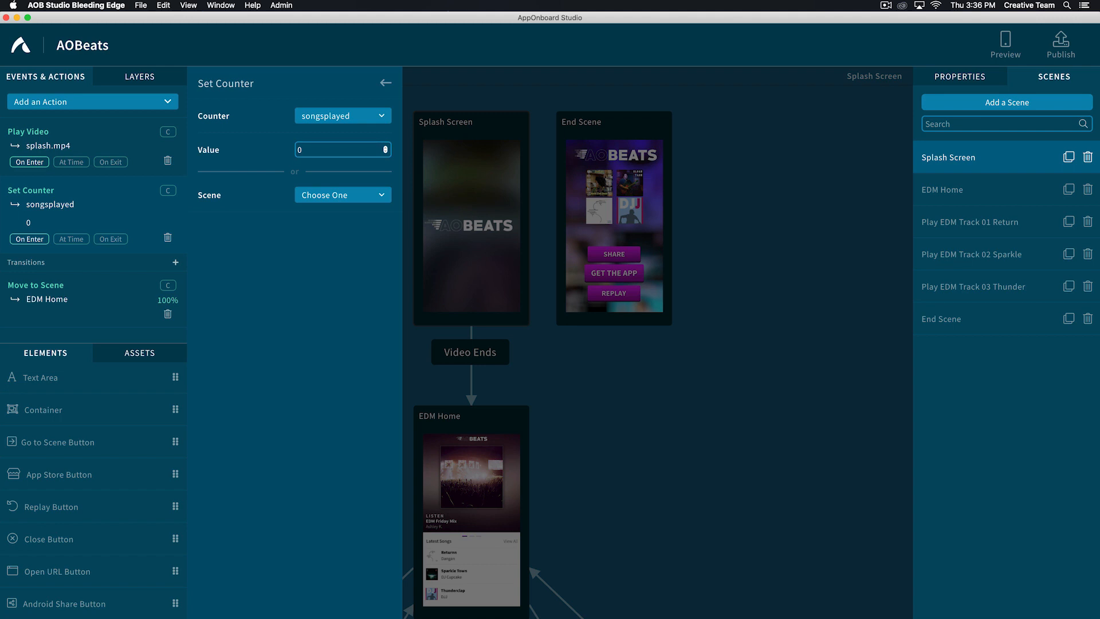
key("Escape")
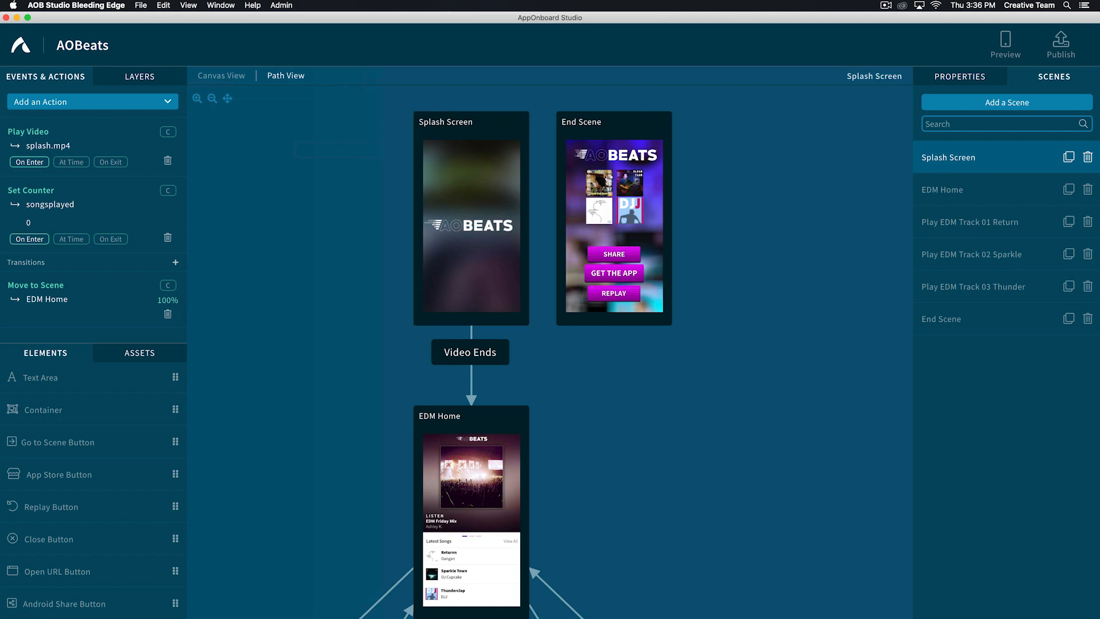
- Add an Add Value to Counter action to Play EDM Track 01 Return that adds 1 to songsplayed
left_click(963, 223)
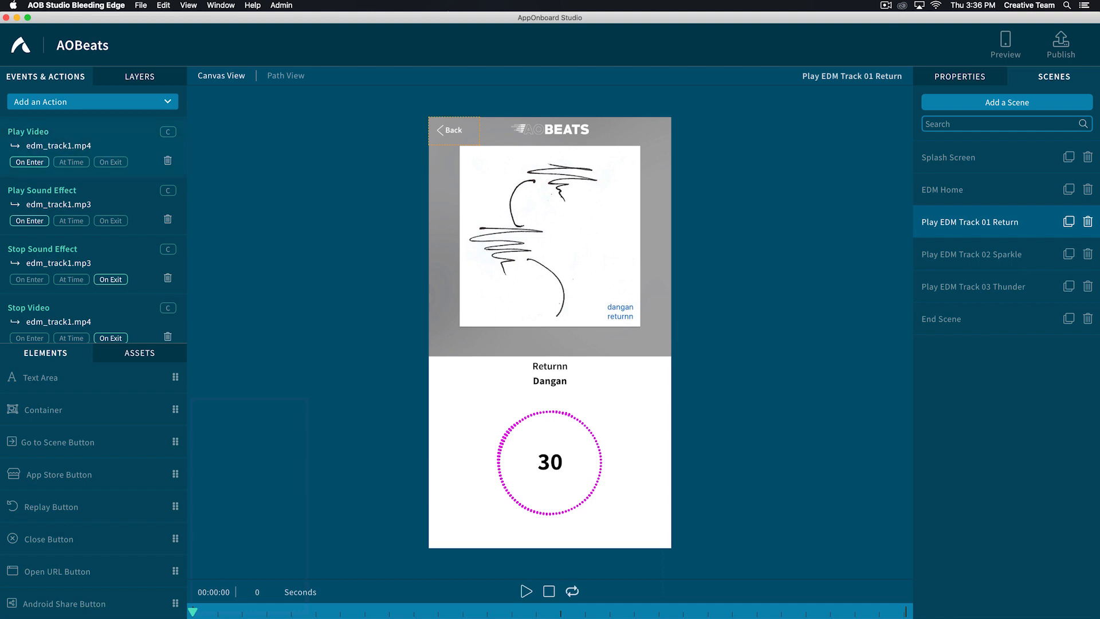
left_click(62, 103)
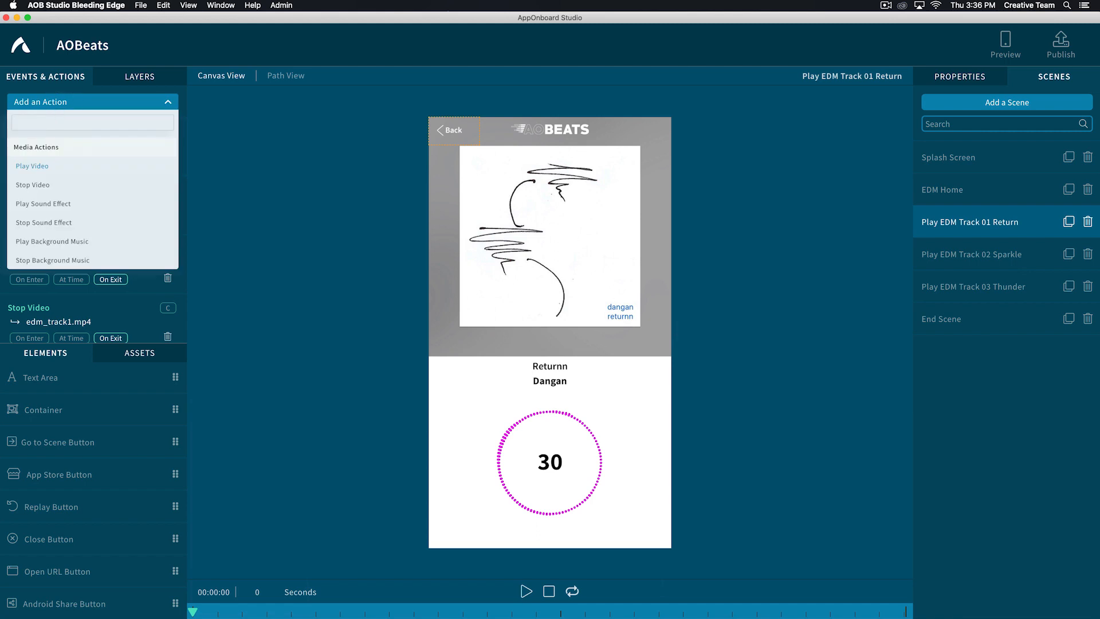
type("add")
left_click(44, 166)
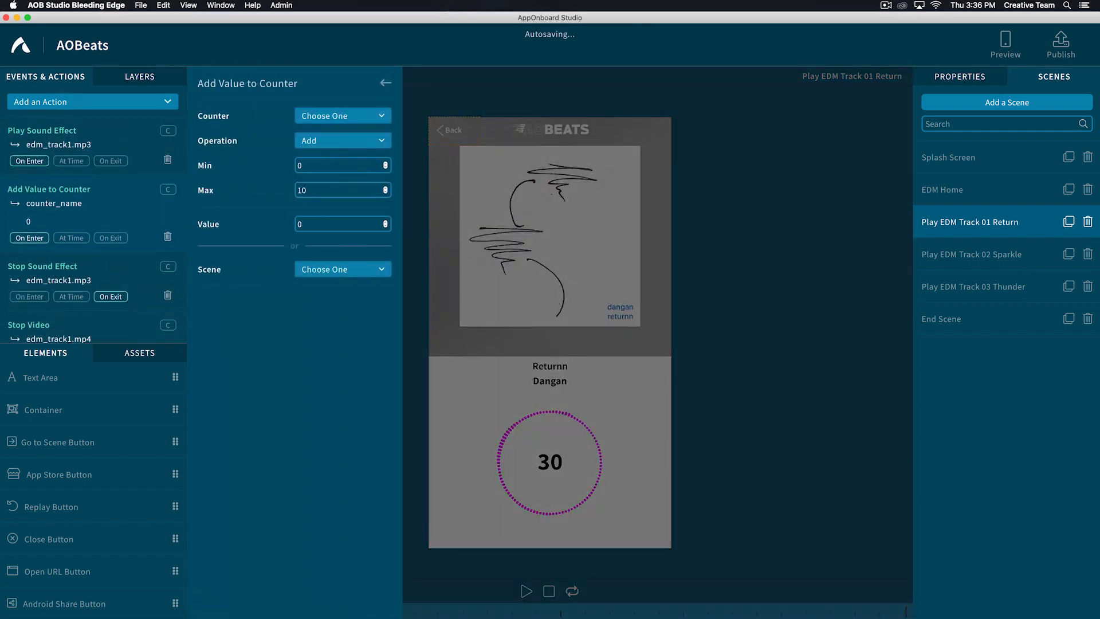
left_click(338, 115)
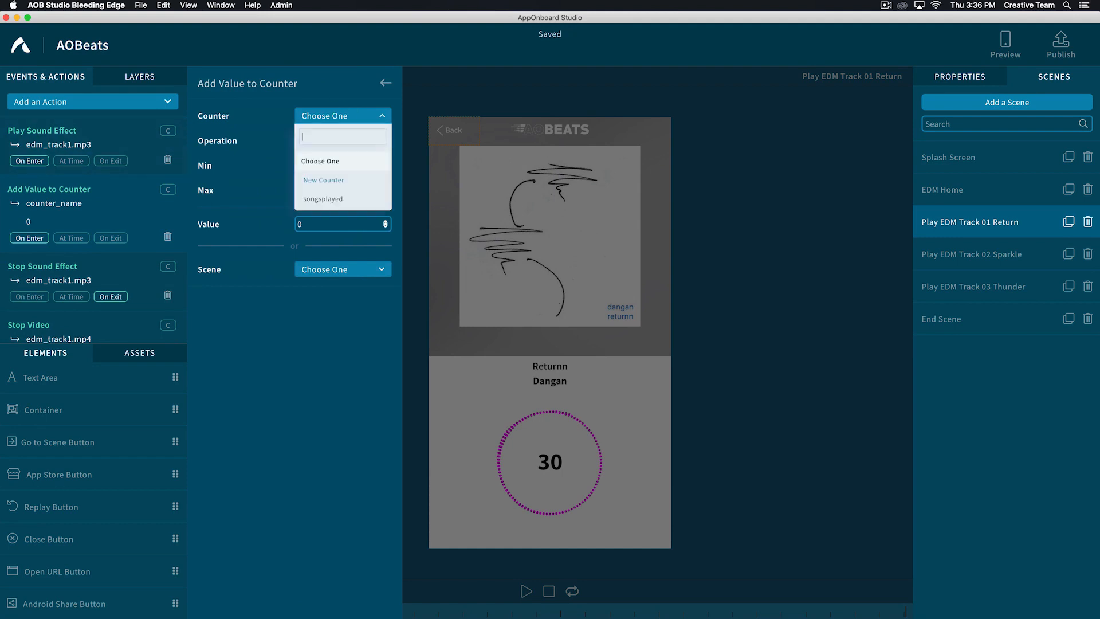
left_click(320, 199)
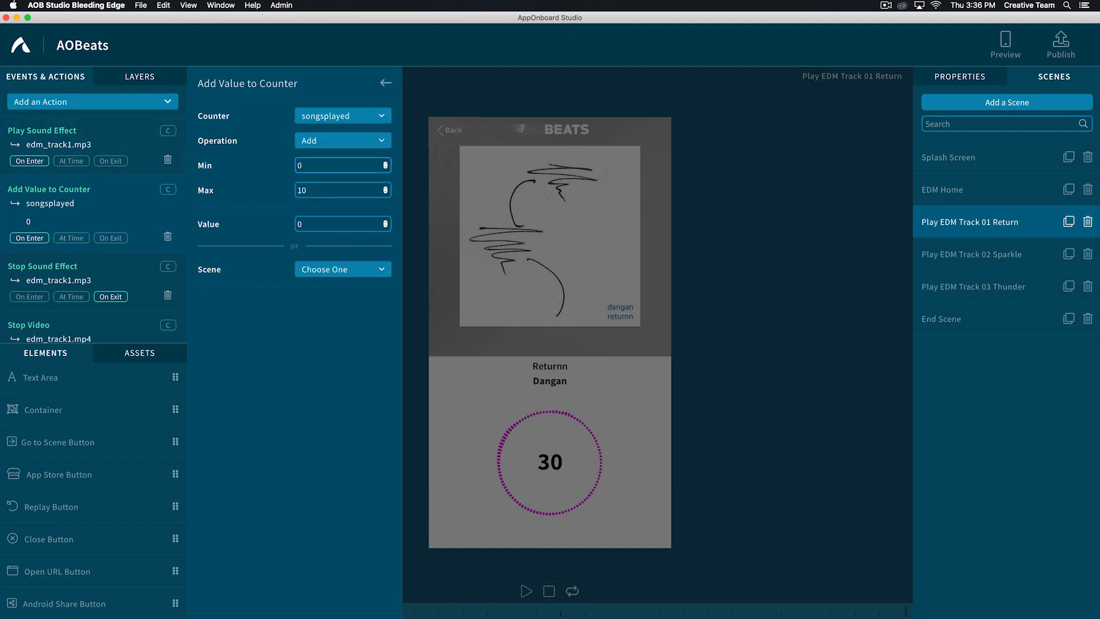
double_click(309, 224)
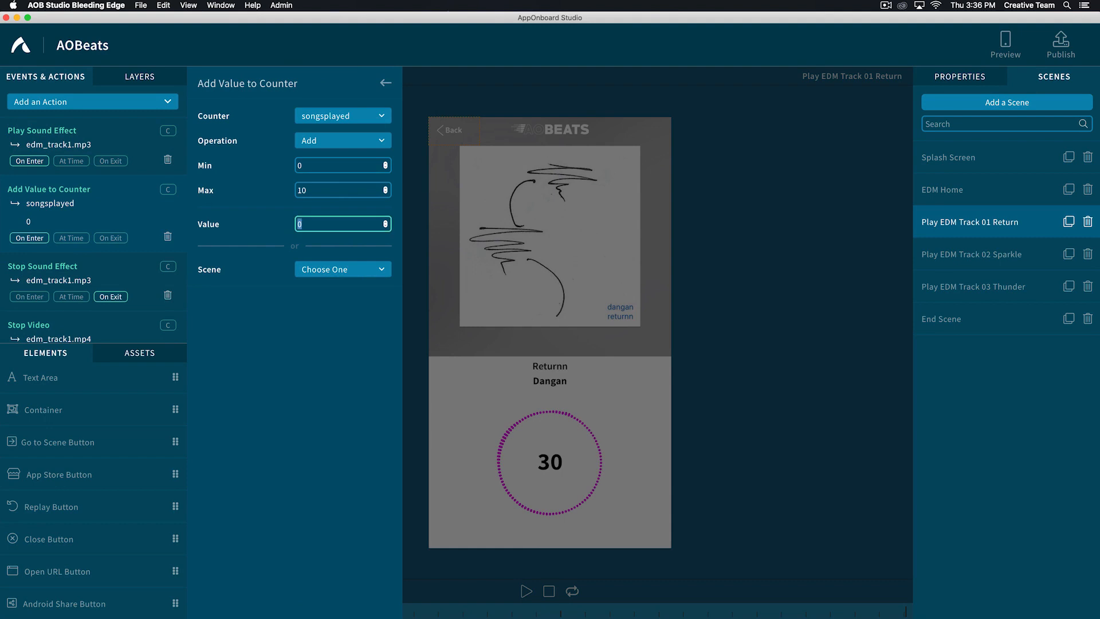
type("1")
key("Return")
key("Escape")
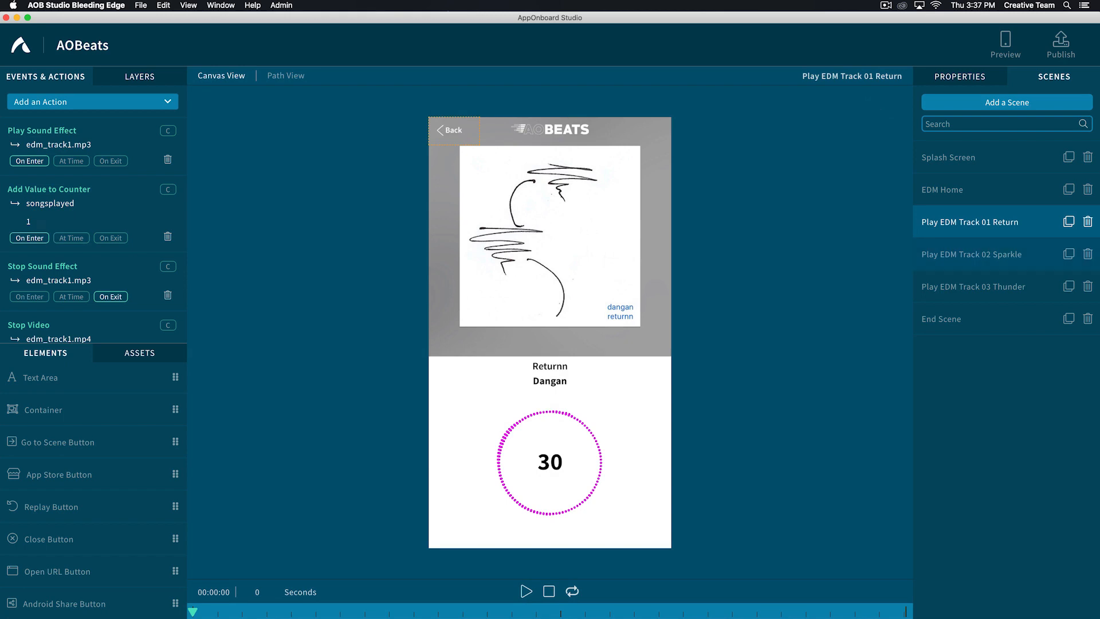
- Add an Add Value to Counter action to Play EDM Track 02 Sparkle that adds 1 to songsplayed
left_click(972, 255)
left_click(93, 102)
type("counter")
left_click(48, 190)
left_click(342, 115)
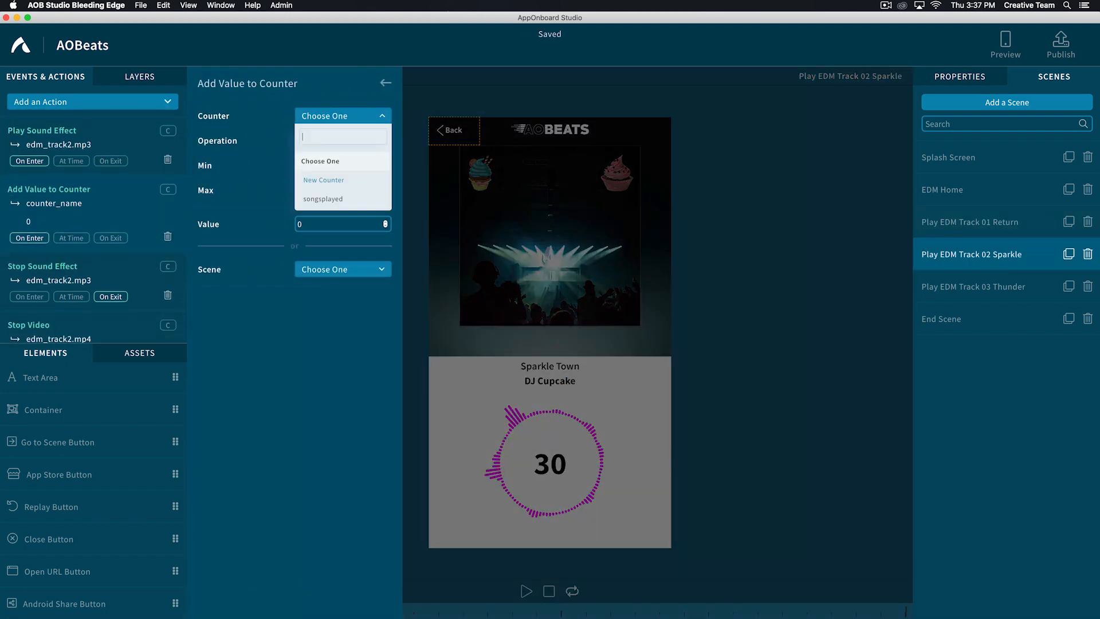
left_click(324, 198)
double_click(302, 224)
type("1")
left_click(386, 83)
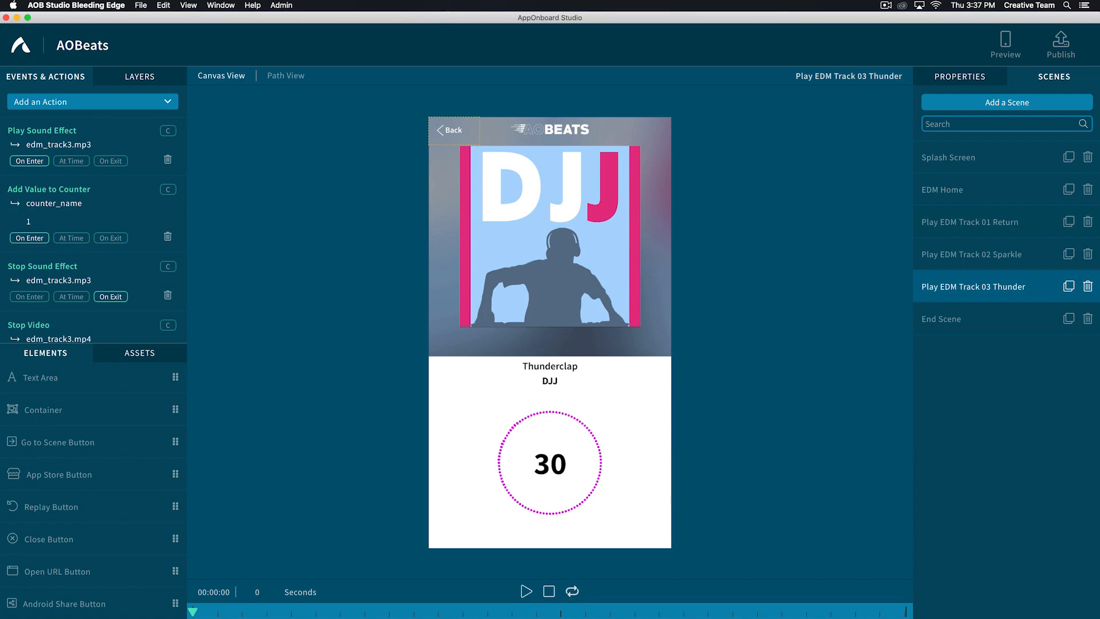
- Examine in Path View how EDM Home connects to the track scenes and whether anything leads to End Scene
left_click(285, 75)
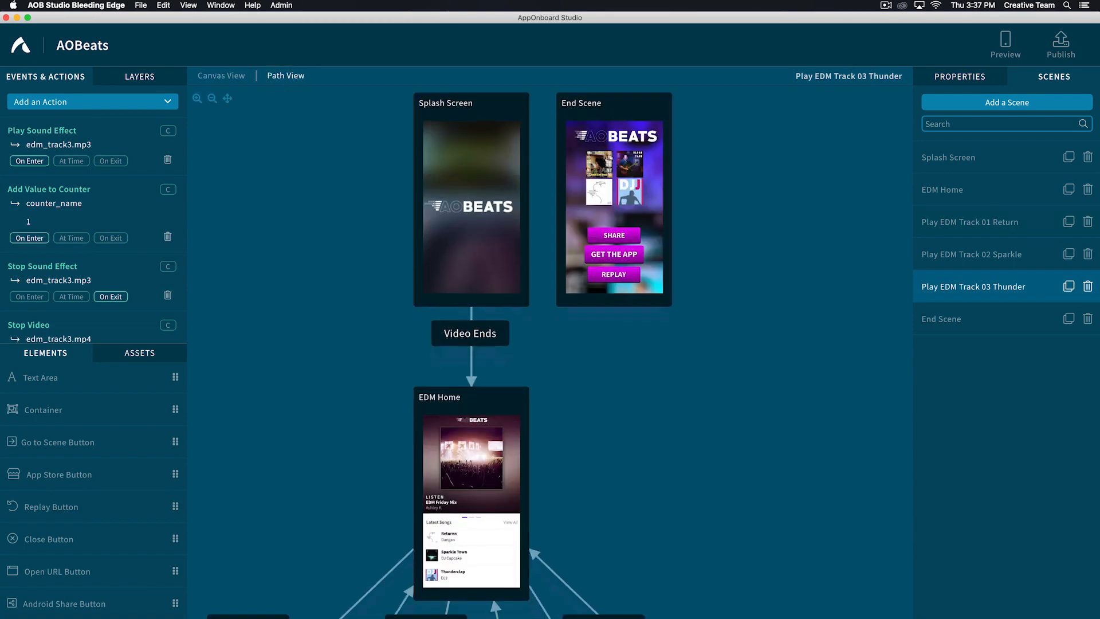
scroll(439, 352, "down", 10)
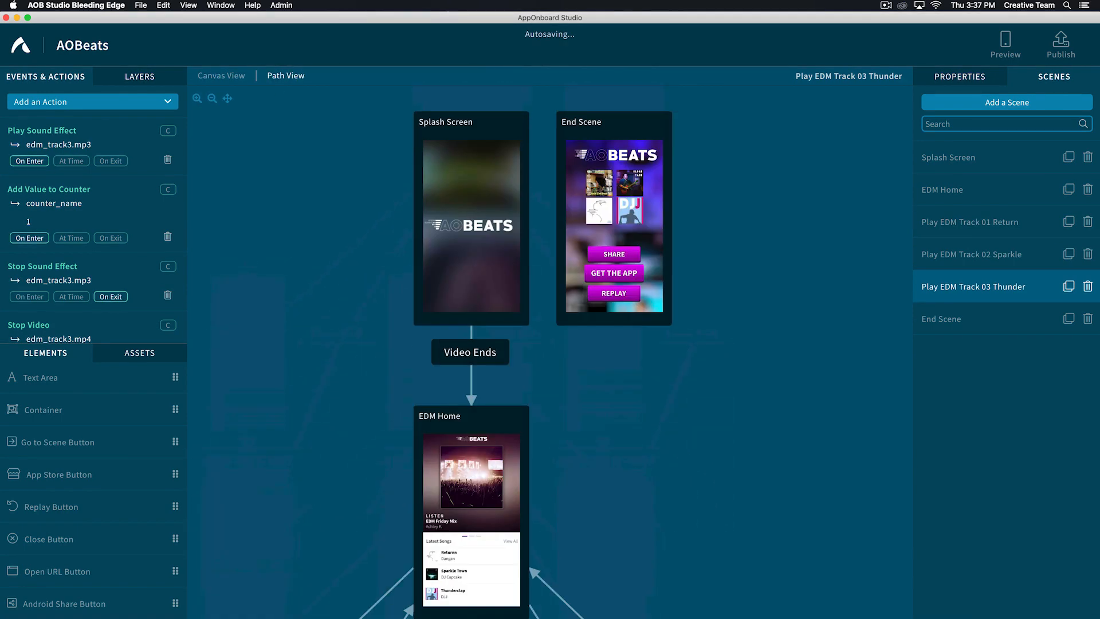
scroll(461, 351, "down", 10)
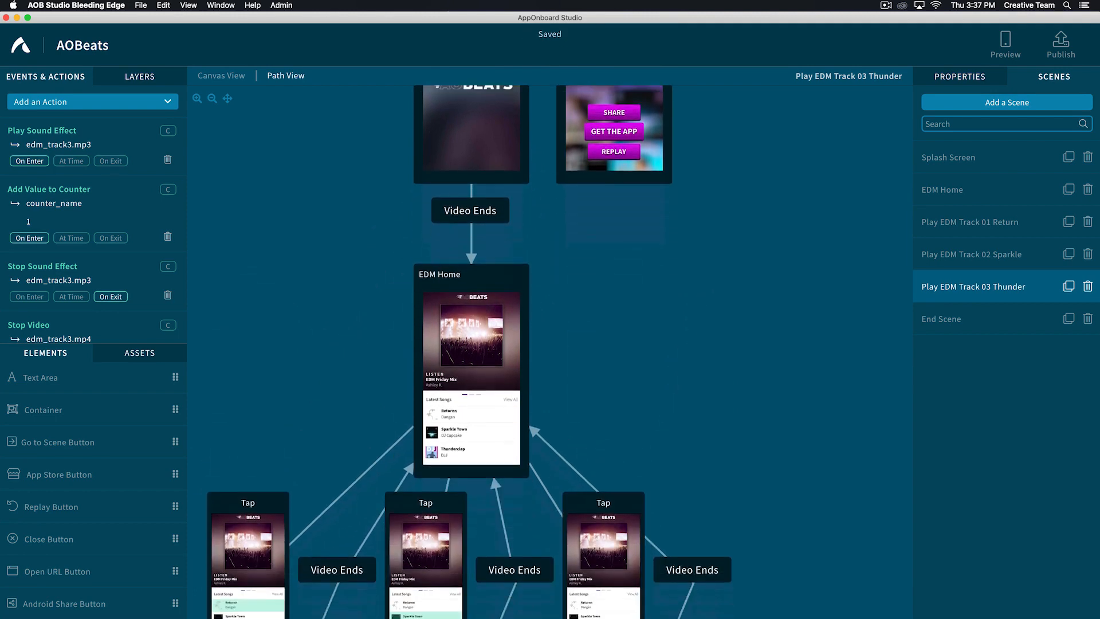
scroll(461, 352, "up", 5)
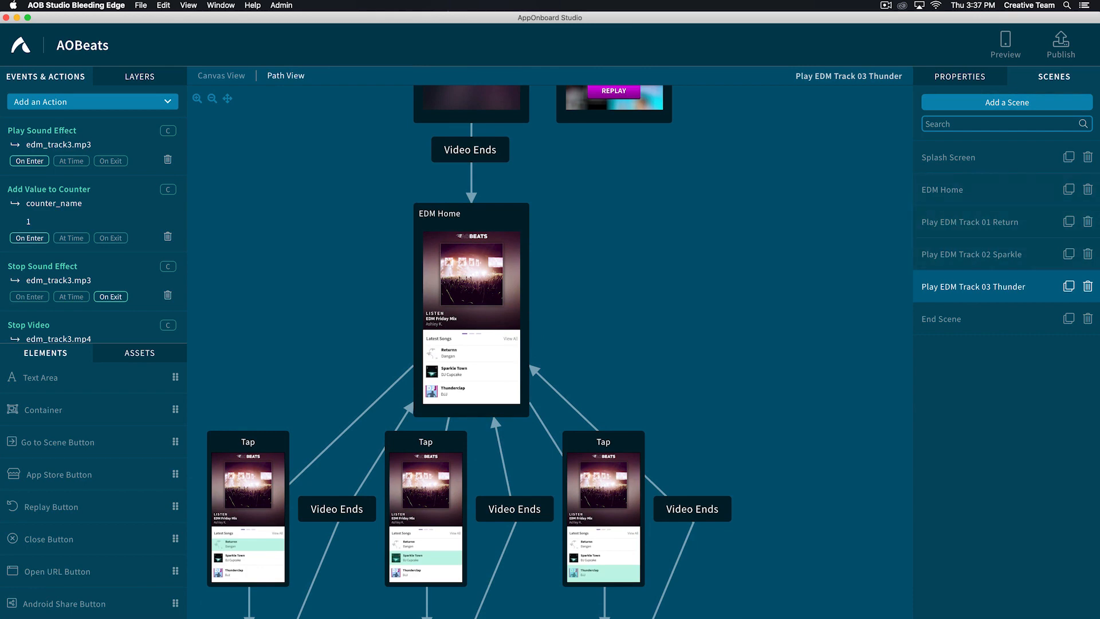
scroll(469, 352, "up", 1)
scroll(469, 352, "up", 5)
scroll(469, 352, "down", 6)
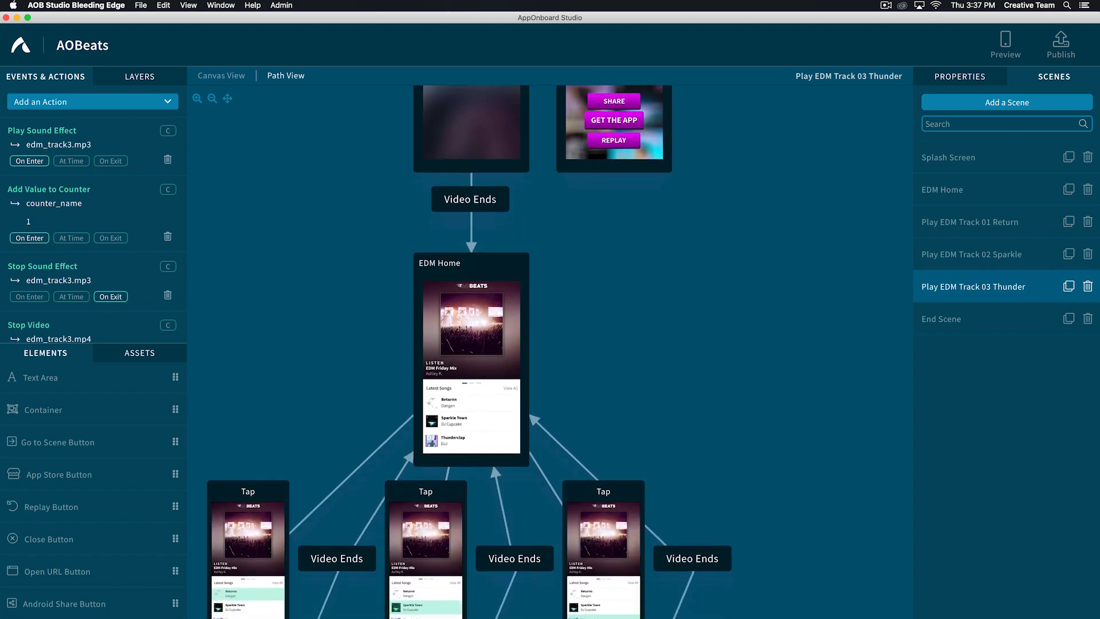
scroll(470, 352, "up", 4)
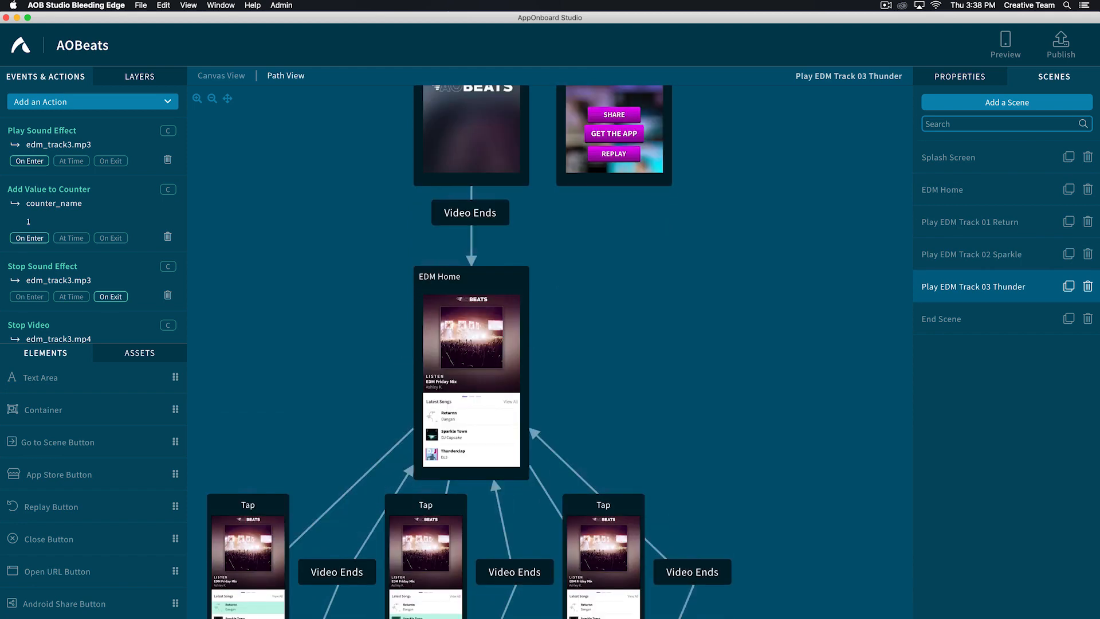
- Add a transition from EDM Home to End Scene with the After Video condition turned off
left_click(964, 189)
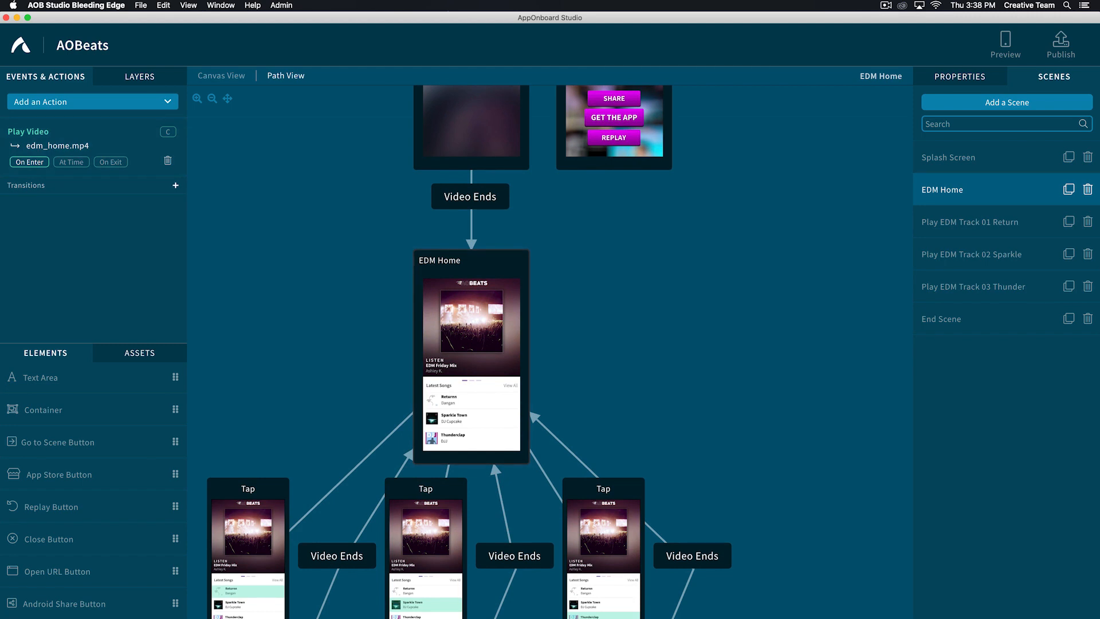
left_click(175, 185)
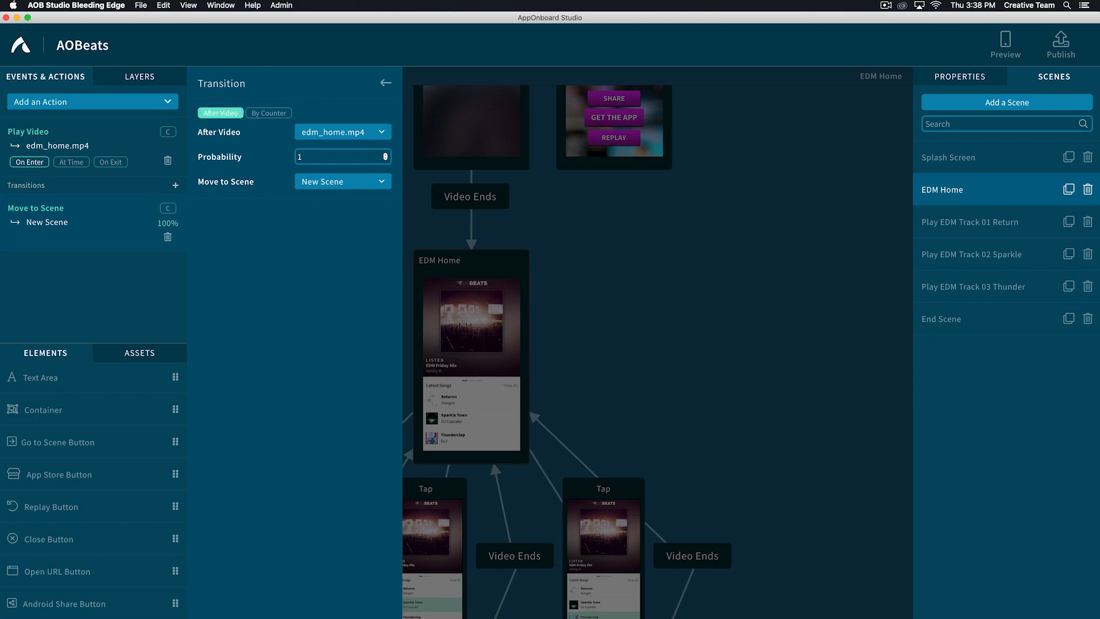
left_click(221, 113)
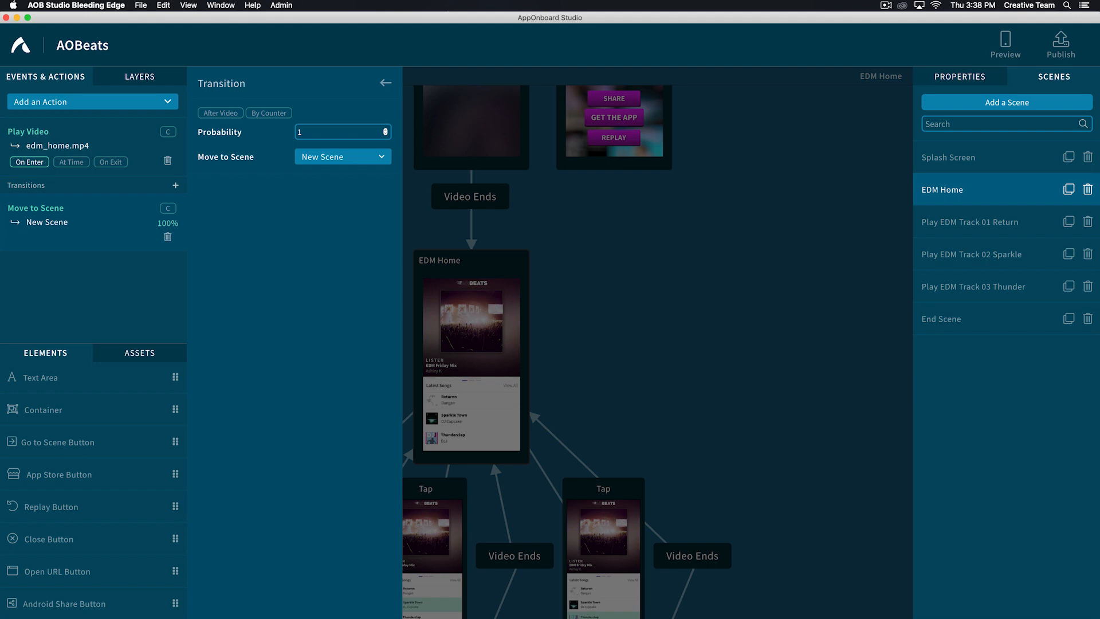
left_click(334, 155)
type("end")
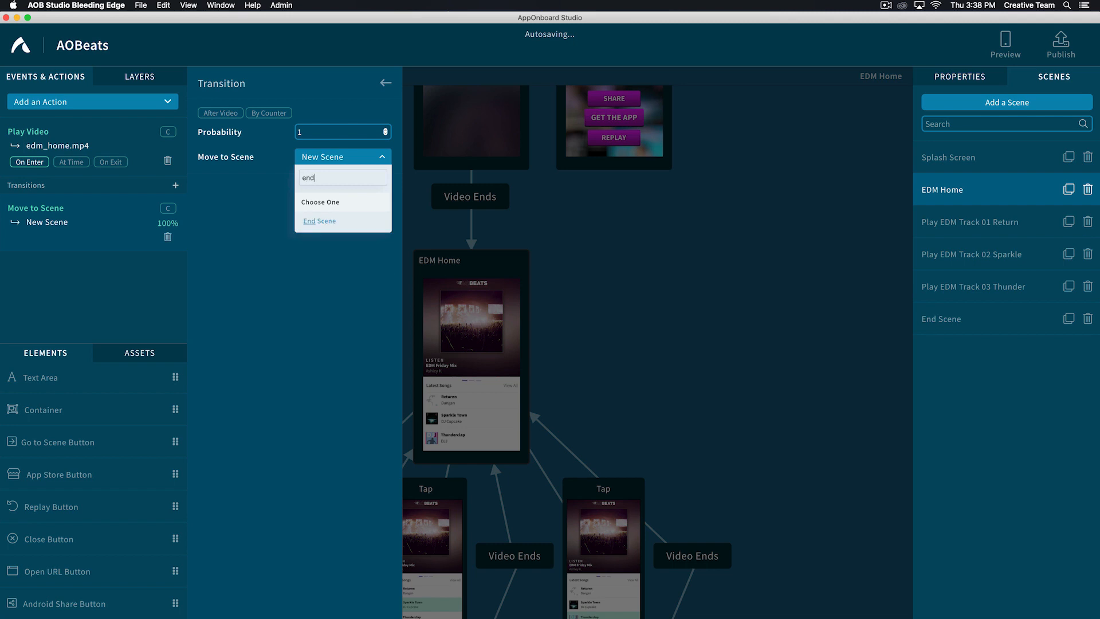
left_click(312, 221)
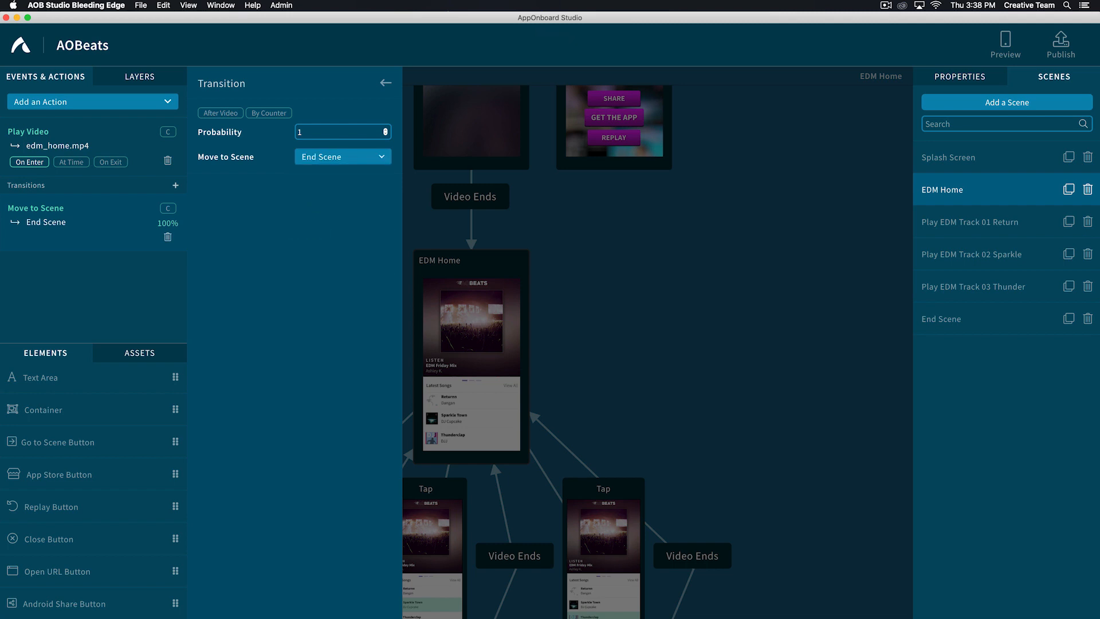
- Add a counter condition to EDM Home's End Scene transition, requiring songsplayed to be Counter Equal with value 5
left_click(168, 208)
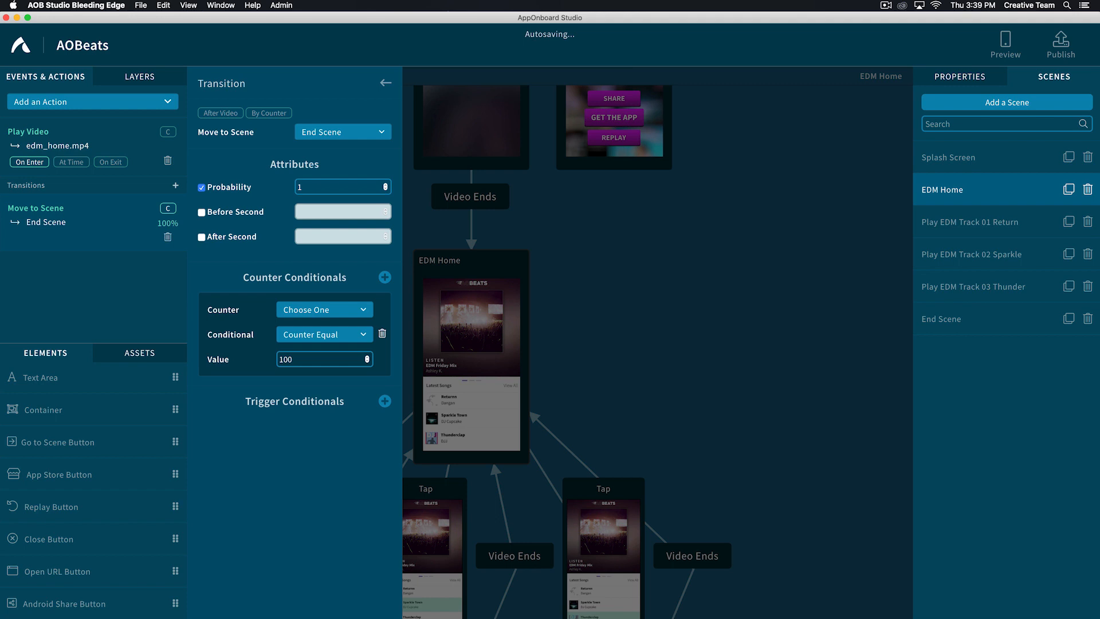
left_click(317, 309)
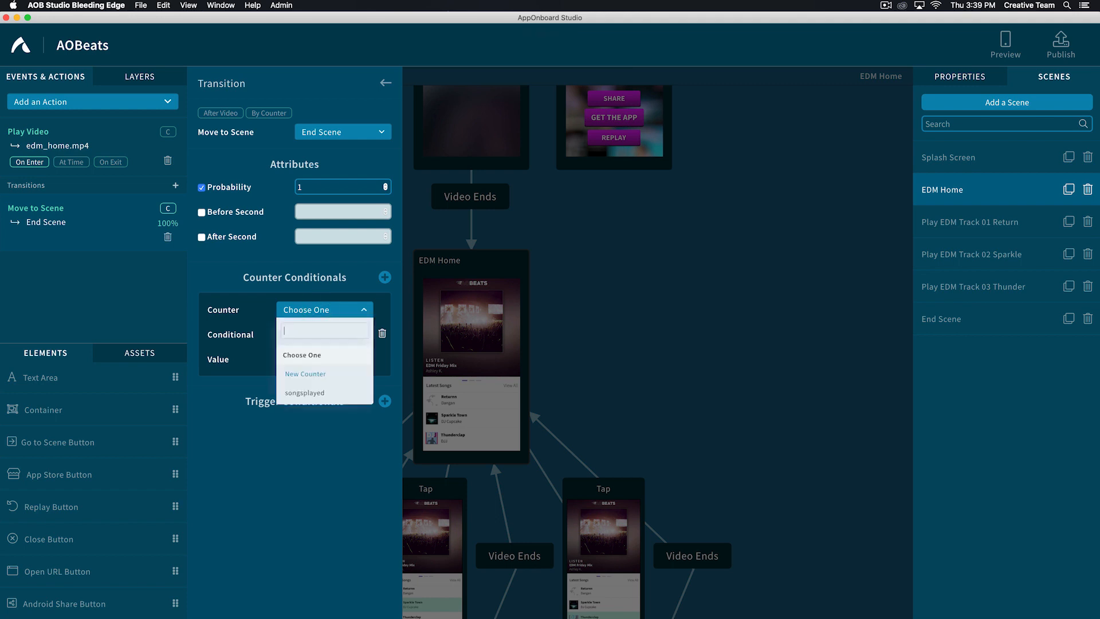
left_click(304, 392)
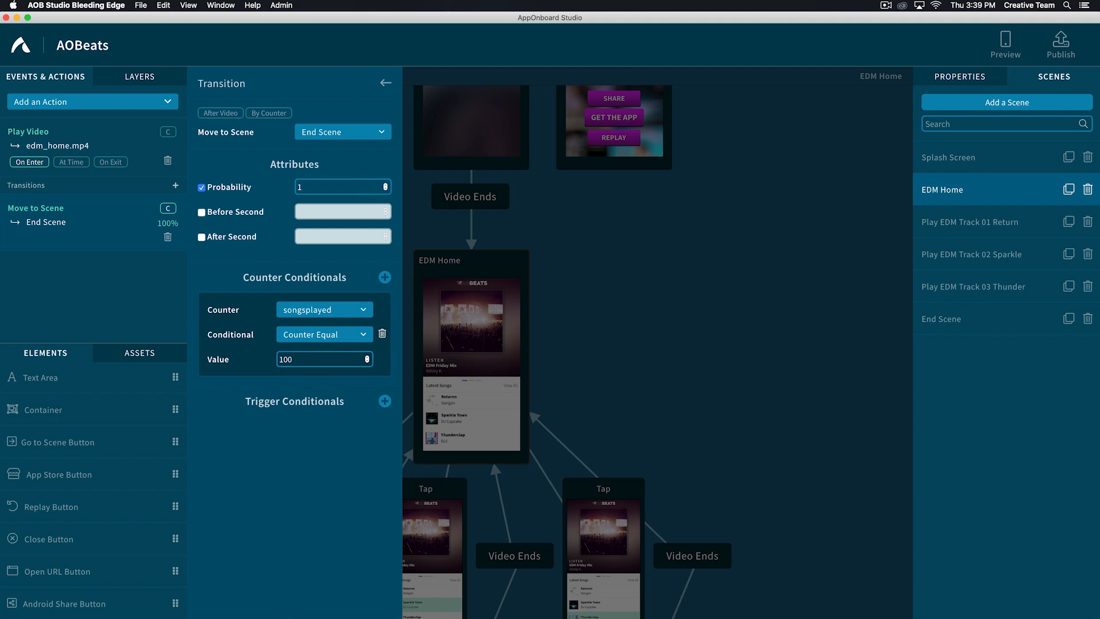
double_click(286, 359)
type("5")
- Examine in Path View how EDM Home now connects to End Scene and the three track scenes
left_click(286, 75)
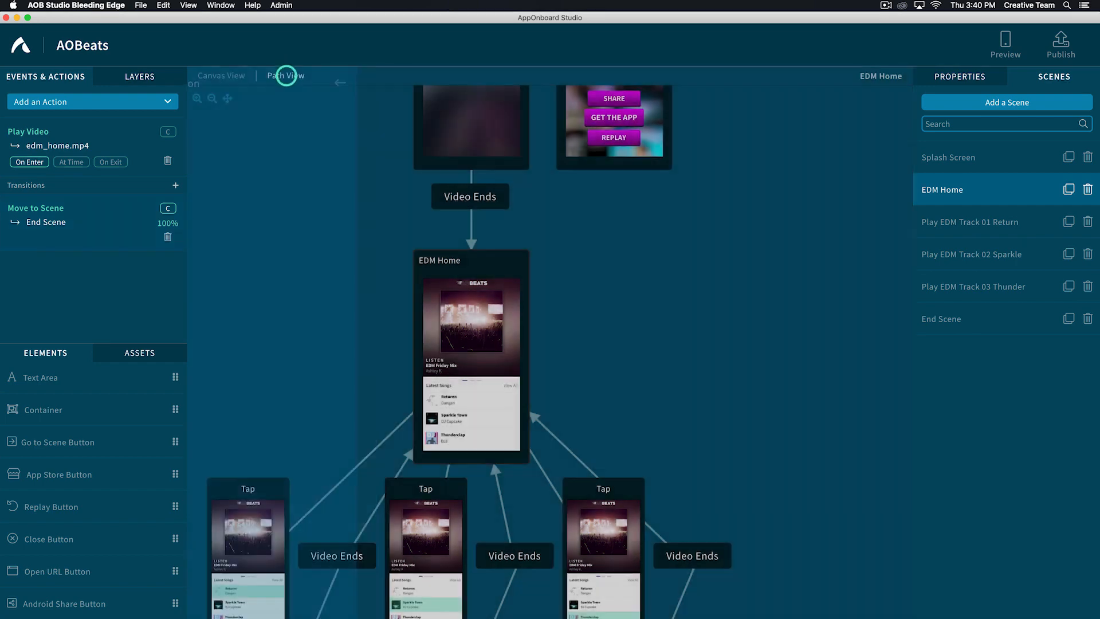
scroll(550, 344, "down", 5)
scroll(550, 344, "down", 3)
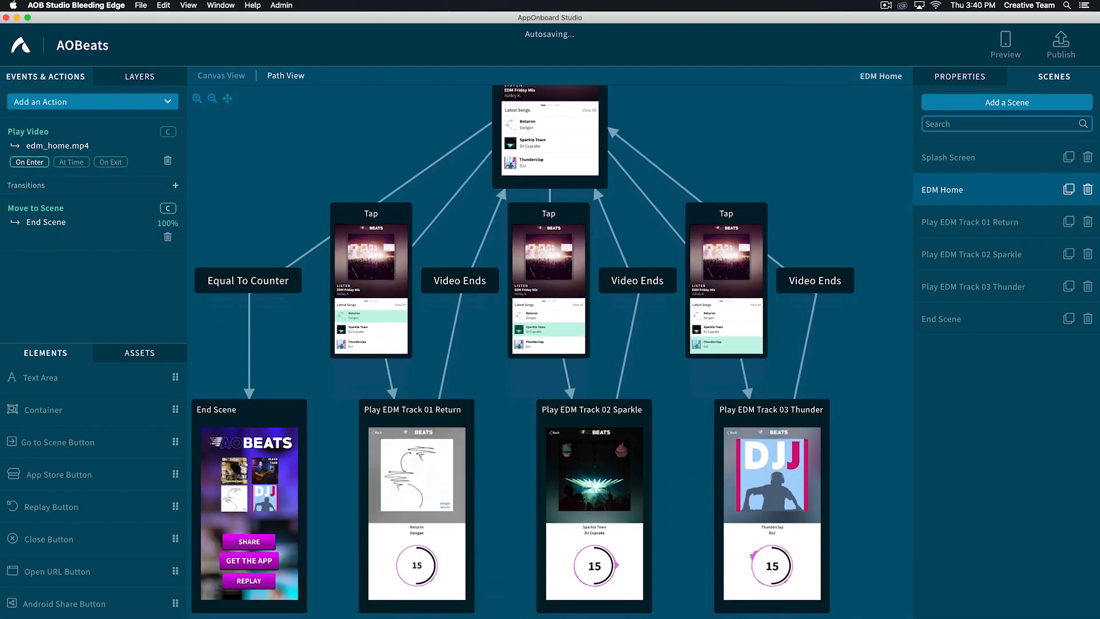
scroll(550, 344, "up", 1)
scroll(550, 344, "up", 4)
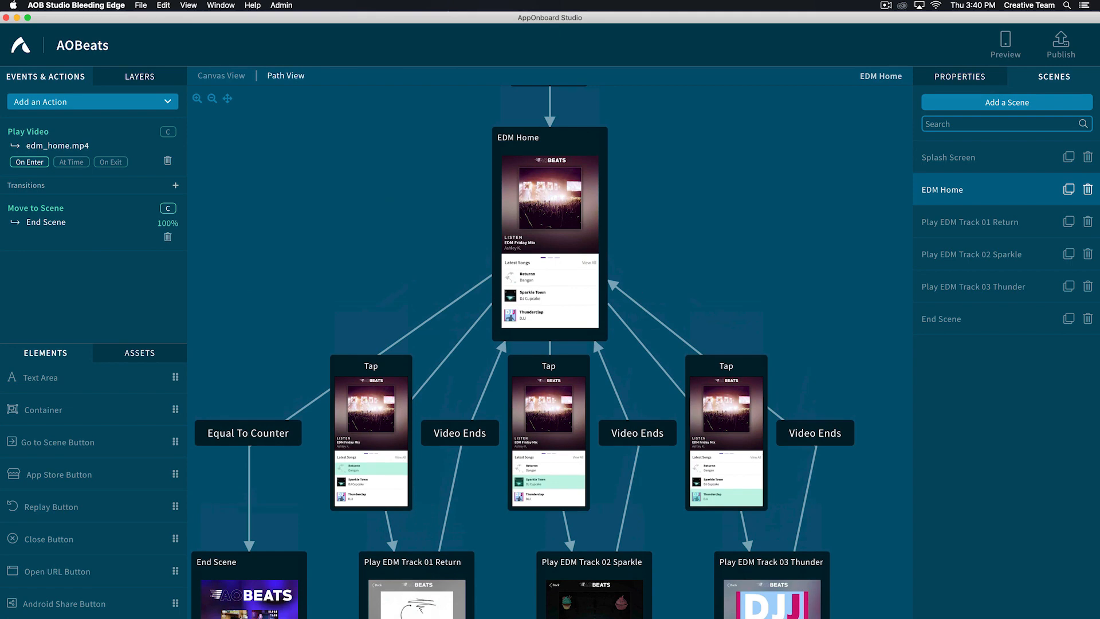
scroll(550, 344, "down", 3)
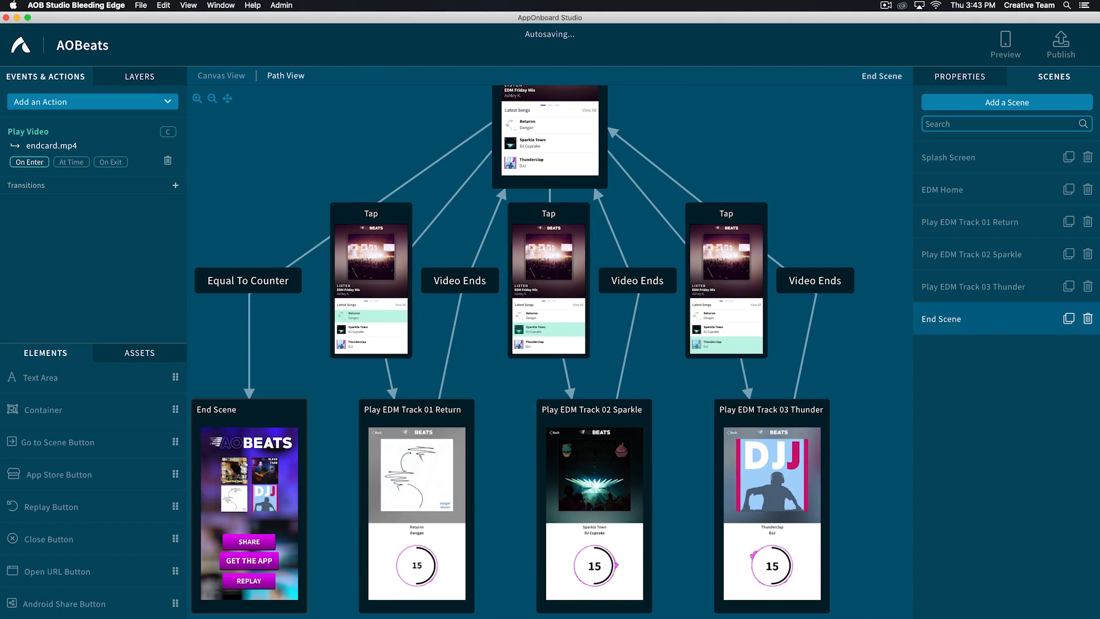
- Add a Set Counter action to End Scene that sets songsplayed to 0 on enter
left_click(961, 319)
left_click(222, 75)
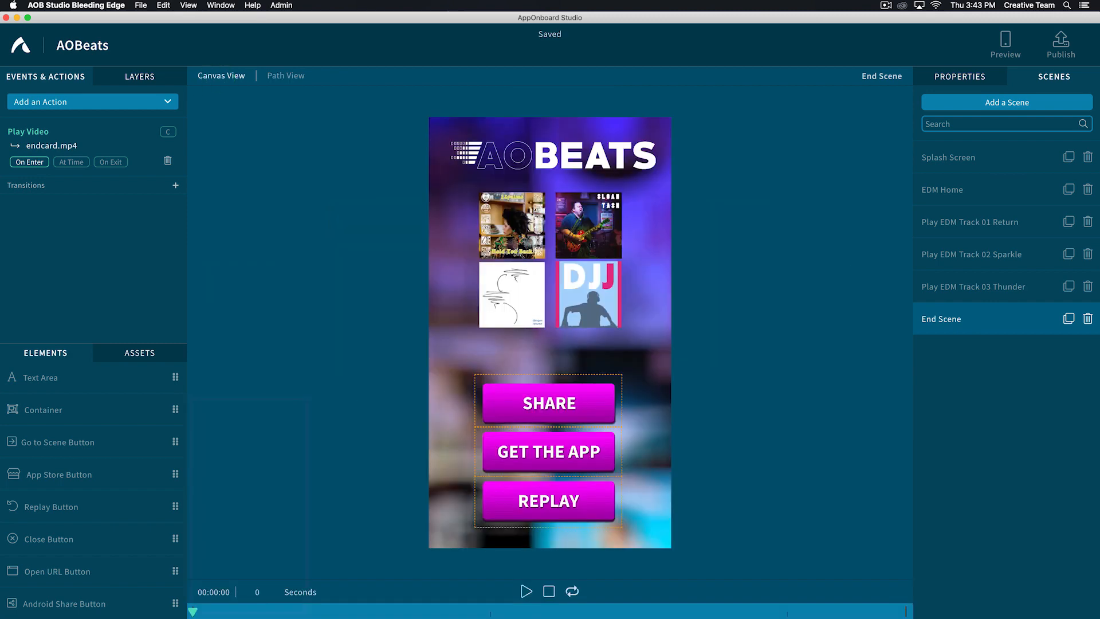
left_click(80, 102)
type("set")
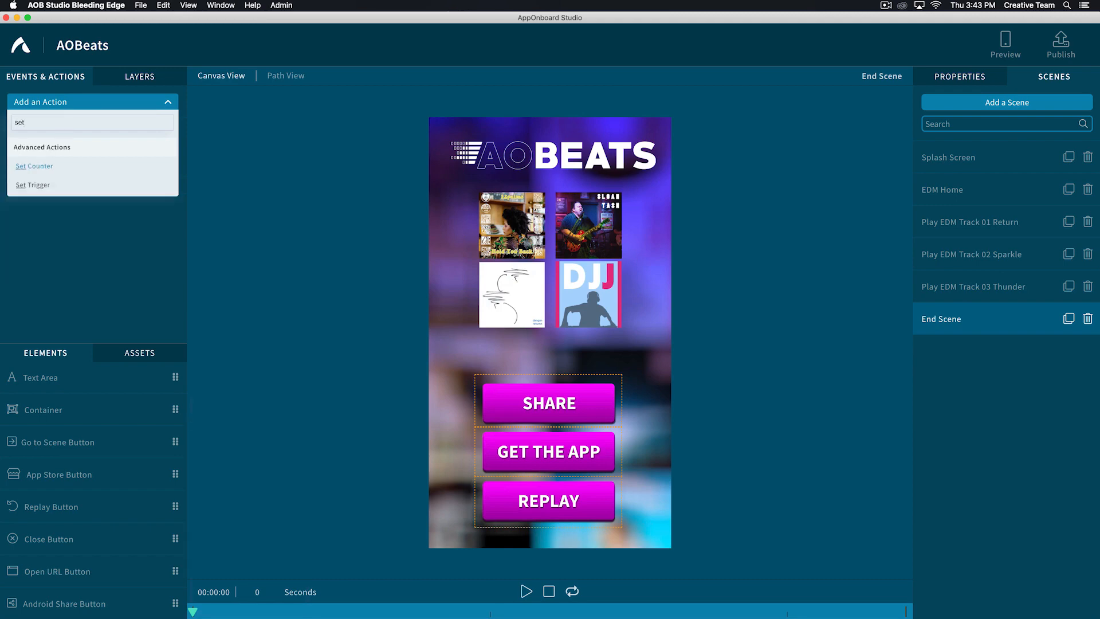
left_click(31, 166)
left_click(321, 115)
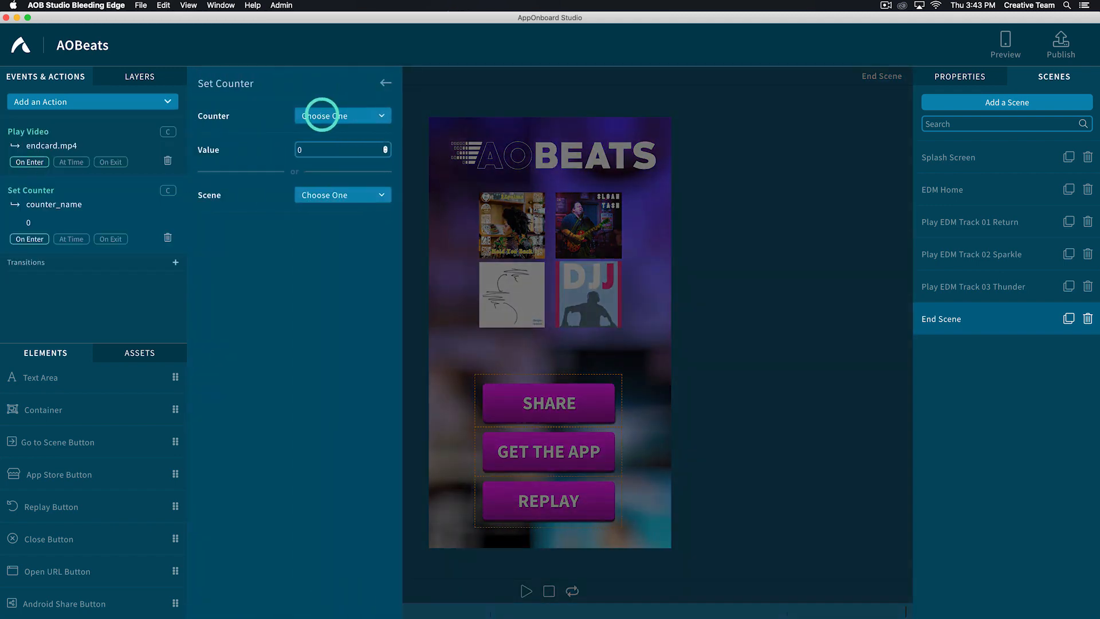
left_click(321, 198)
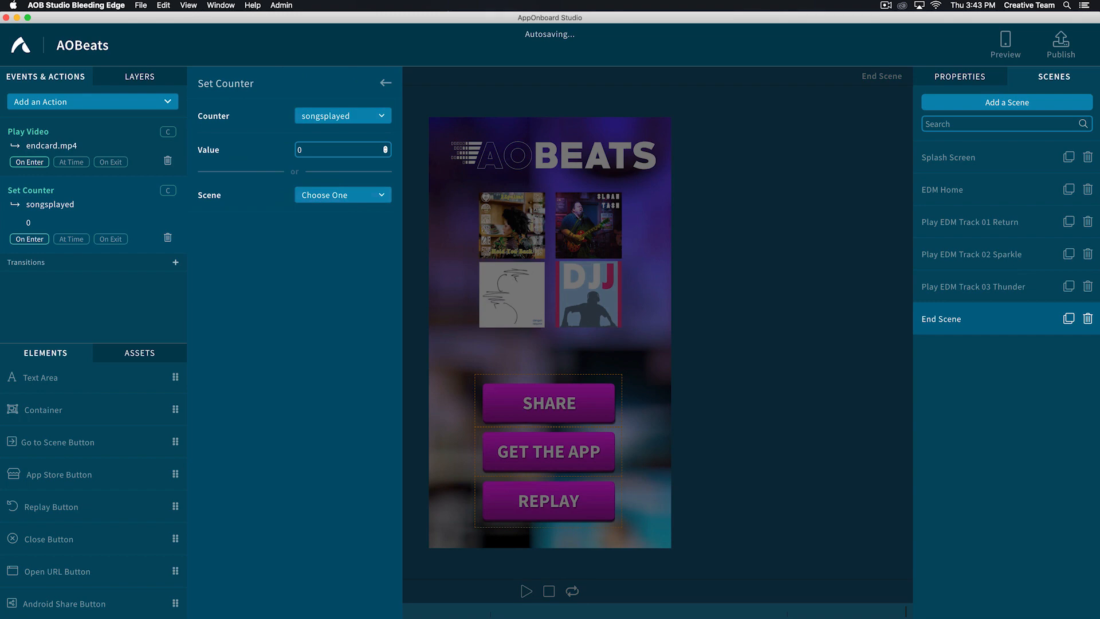
key("Return")
key("super+s")
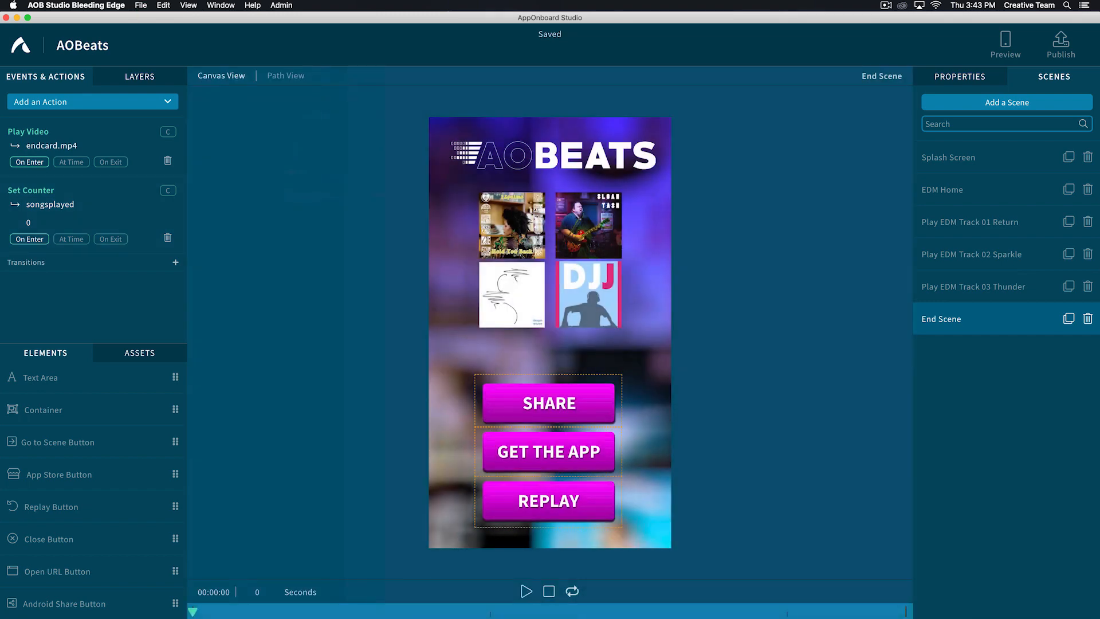
- Place a gesture area over View All in EDM Home, about 0.237 wide by 0.0875 high, and name it EDM to View All
left_click(954, 189)
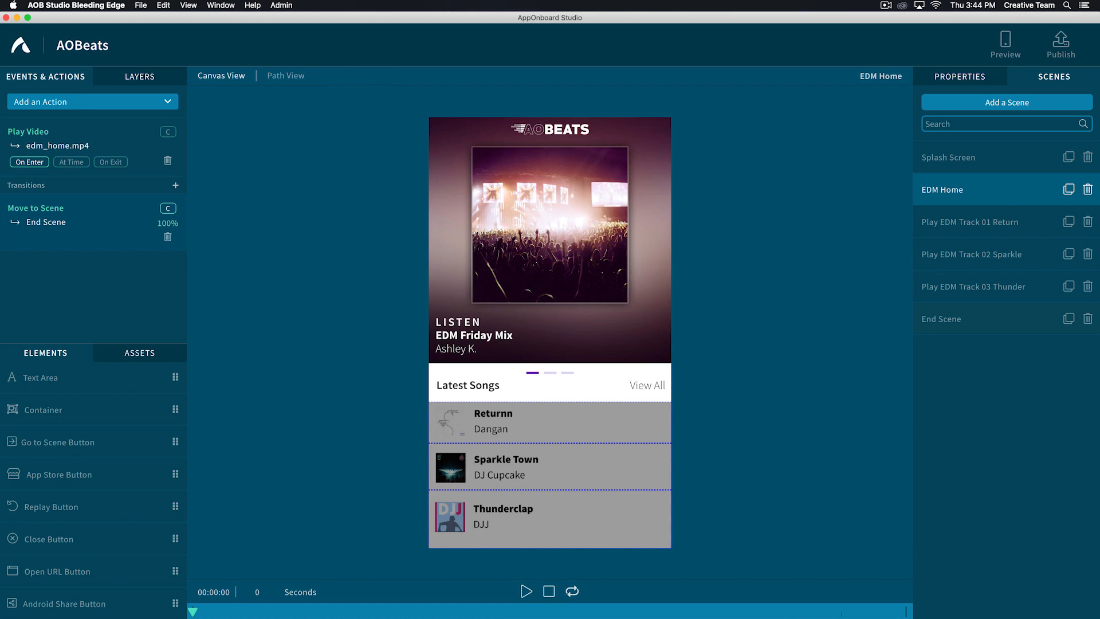
scroll(45, 442, "up", 1)
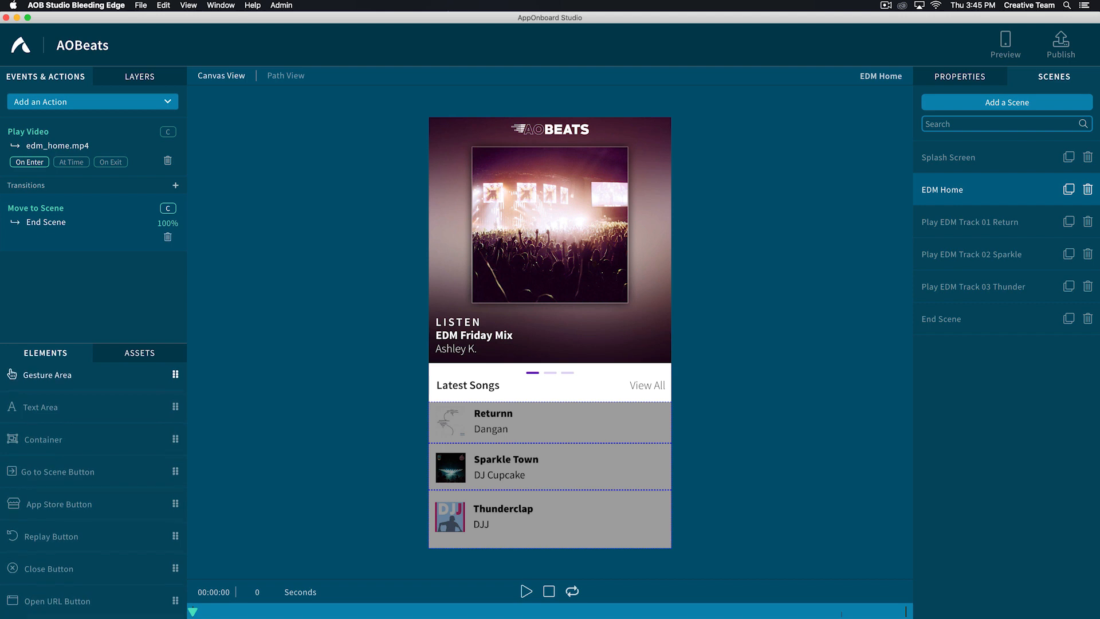
left_click_drag(12, 373, 571, 363)
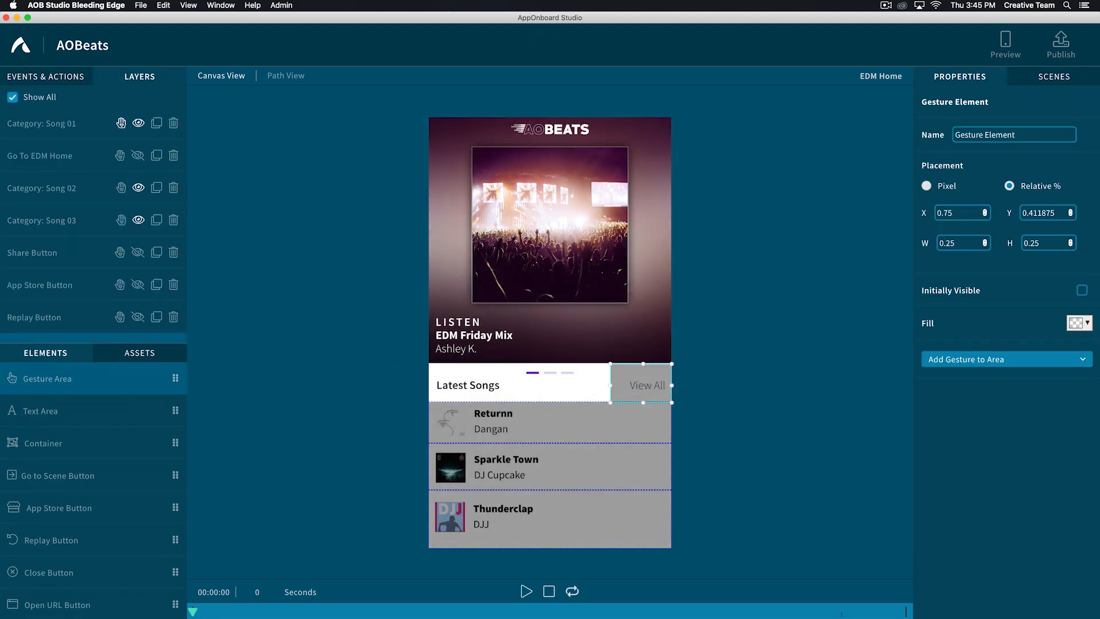
triple_click(977, 134)
type("E")
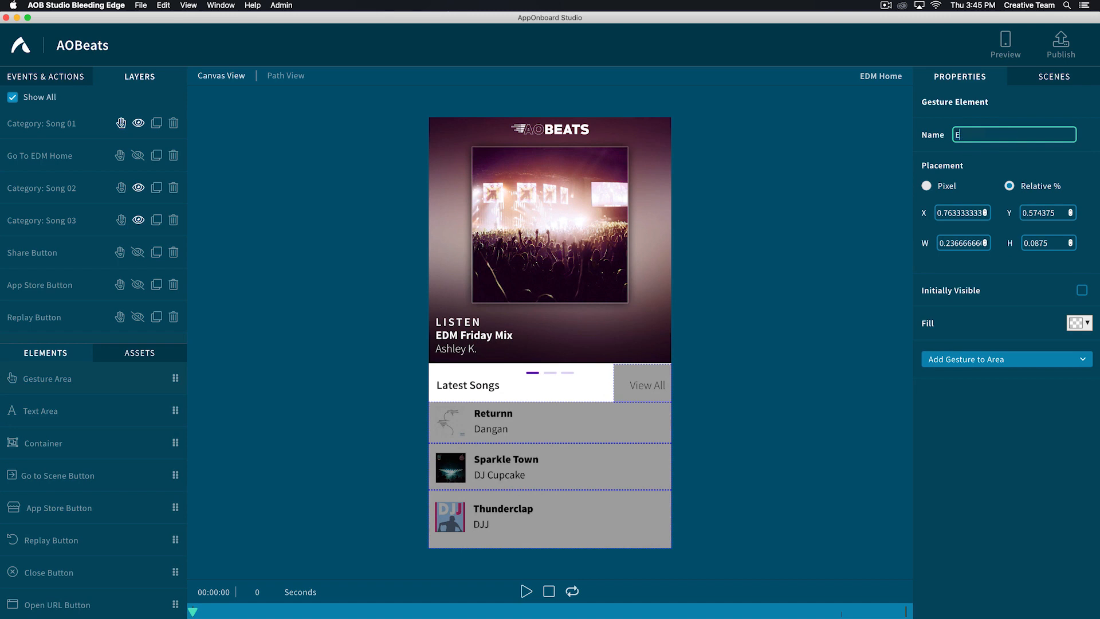
type("DM to View All")
- Add a Tap gesture to the EDM to View All area with a transition from EDM Home to New Scene
left_click(980, 360)
left_click(935, 423)
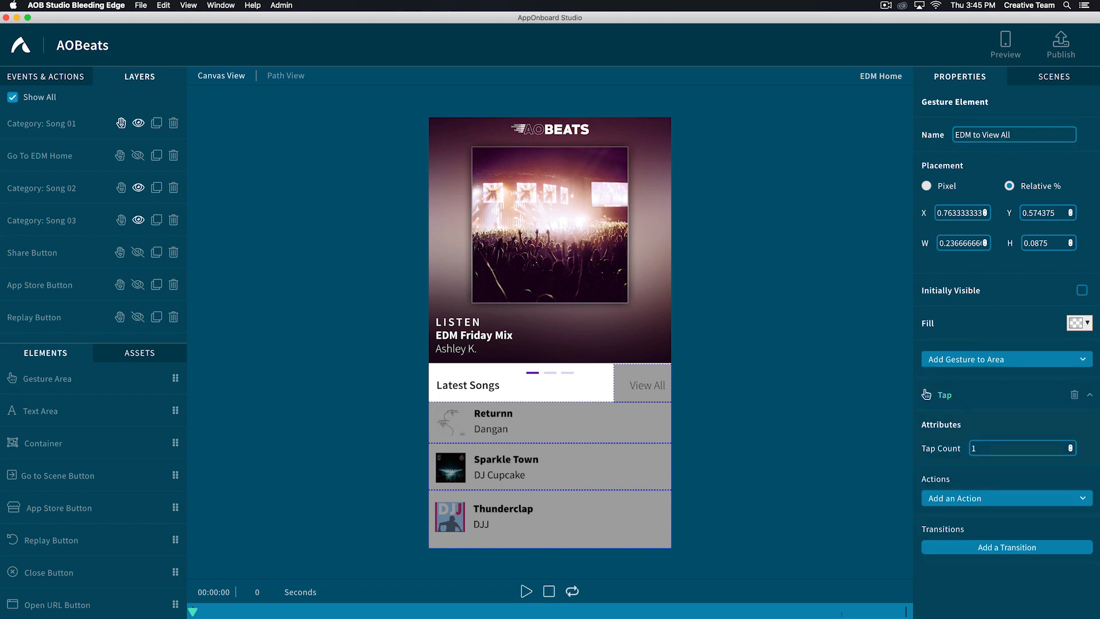
left_click(1007, 547)
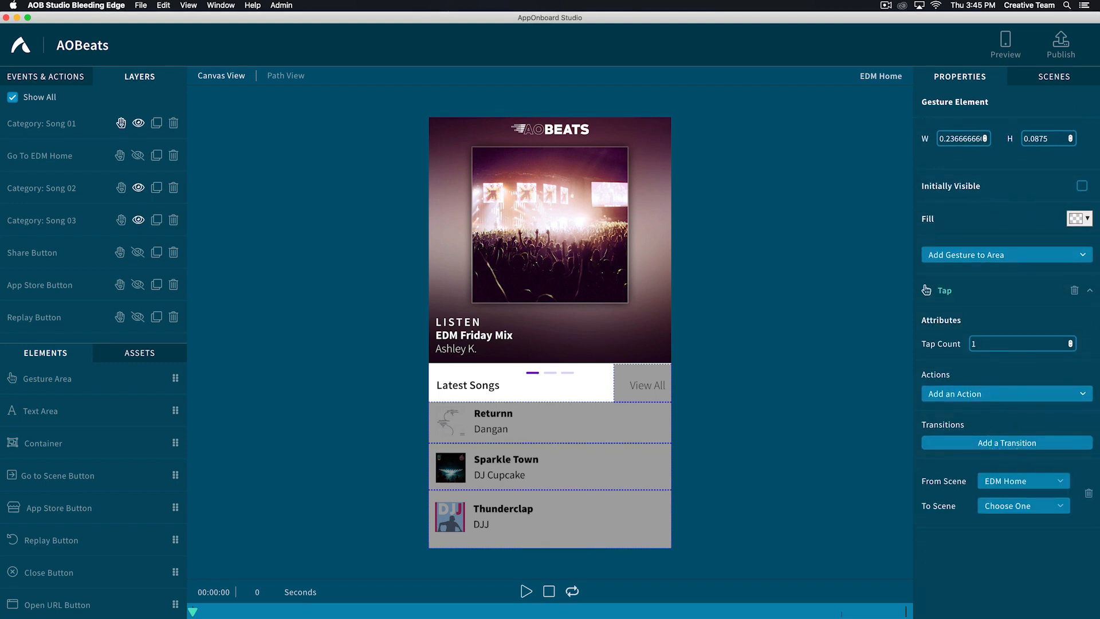
left_click(1007, 505)
left_click(1003, 499)
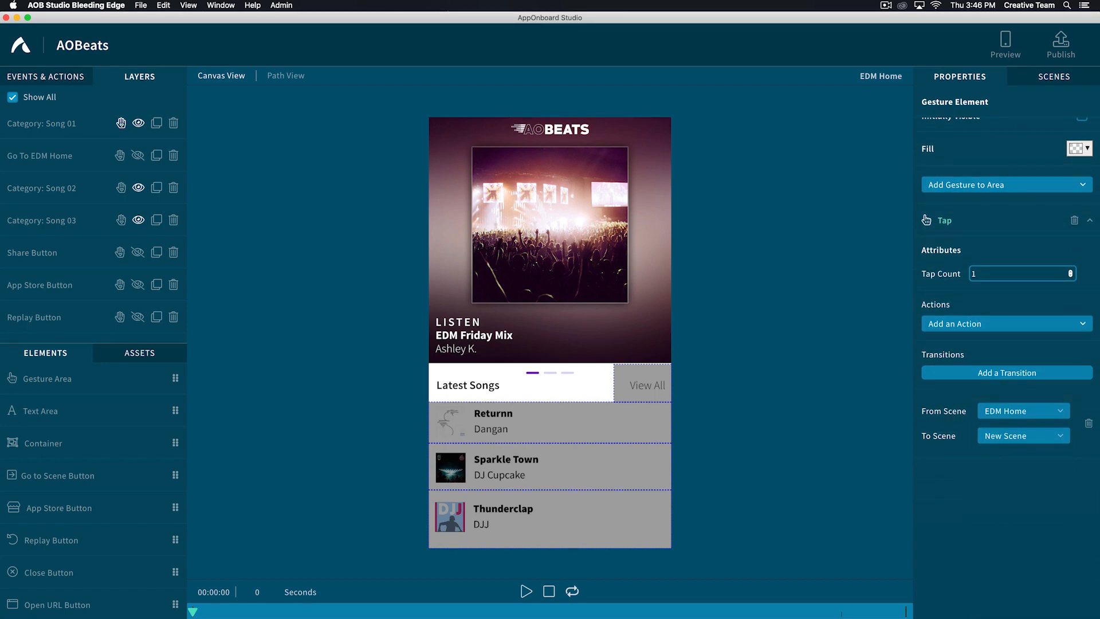
- Add a new scene named EDM to View All
left_click(1054, 76)
left_click(1007, 102)
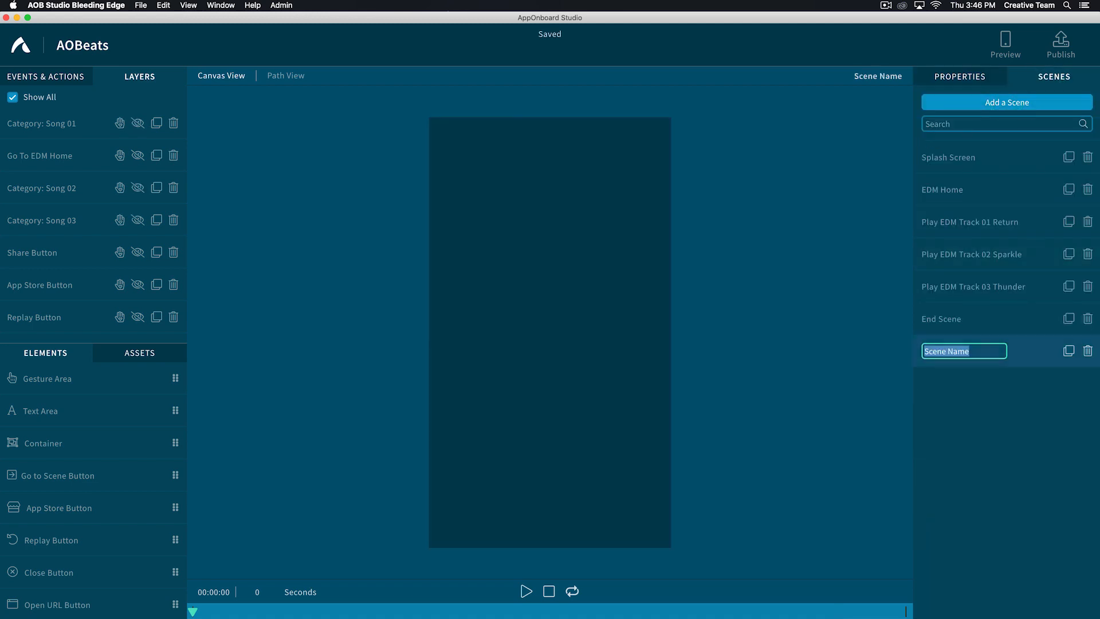
type("E")
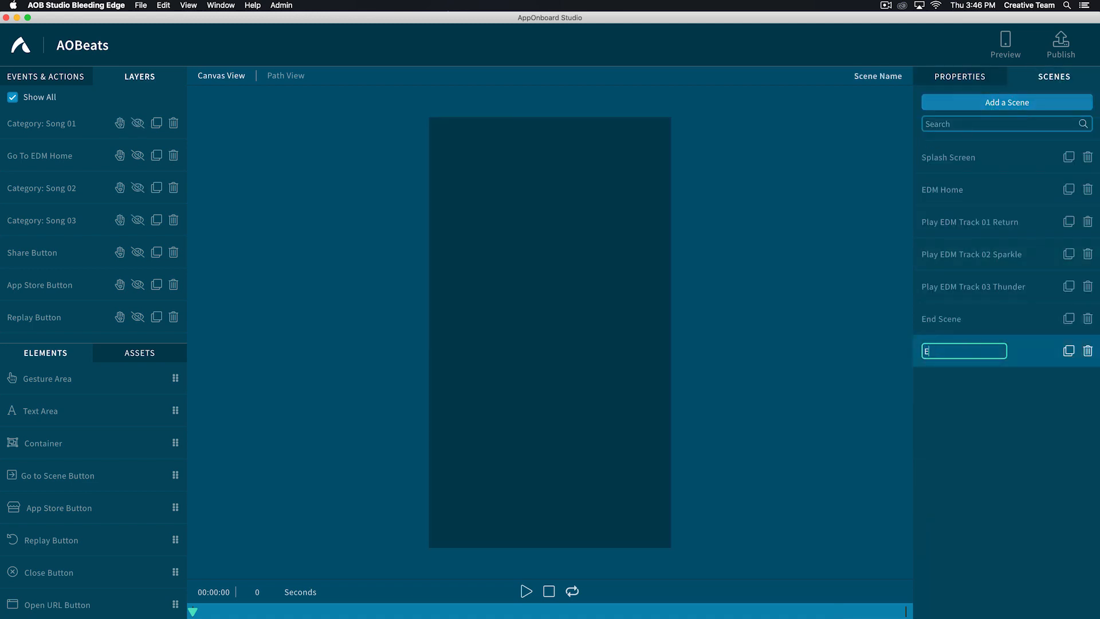
type("DM to View All")
key("Return")
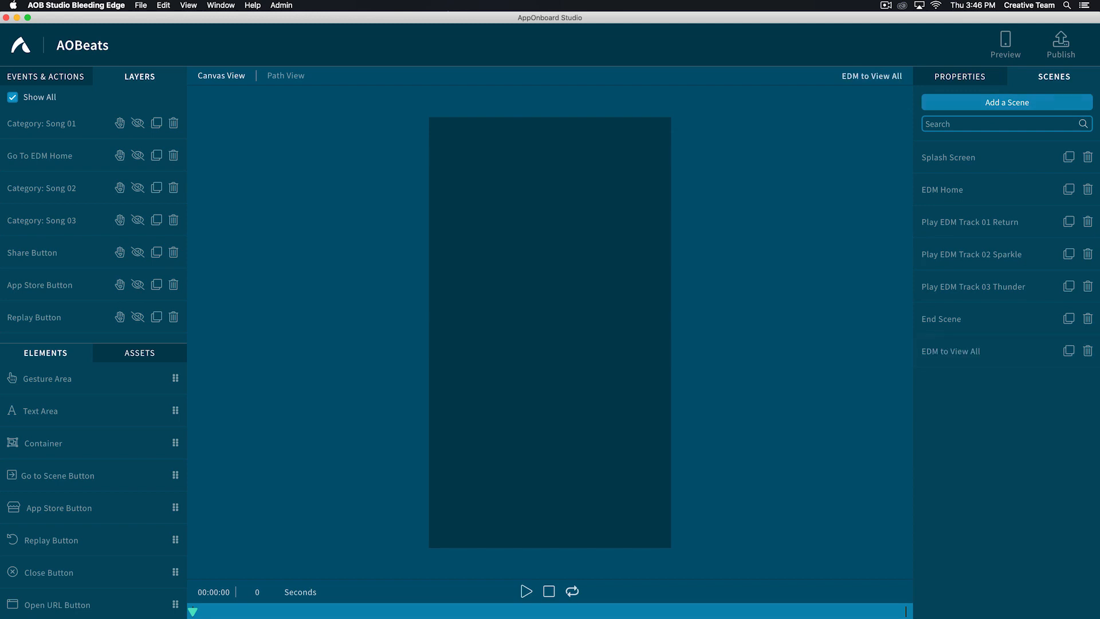
- Add the edm_to_viewall.mp4 video to the EDM to View All scene, with an After Video transition to New Scene
left_click(142, 352)
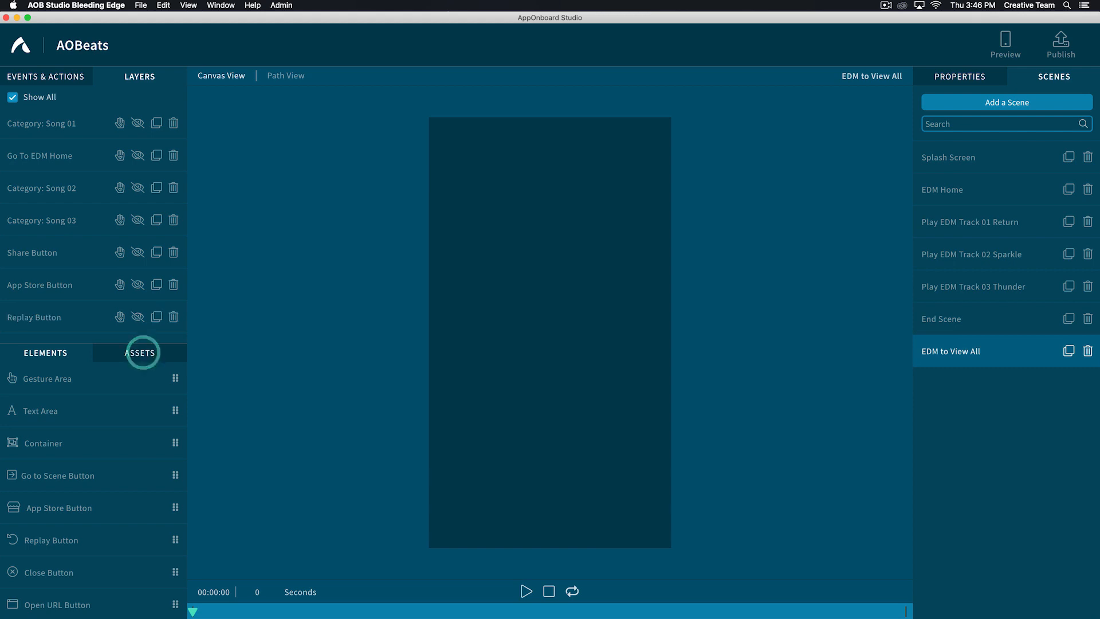
key("super+a")
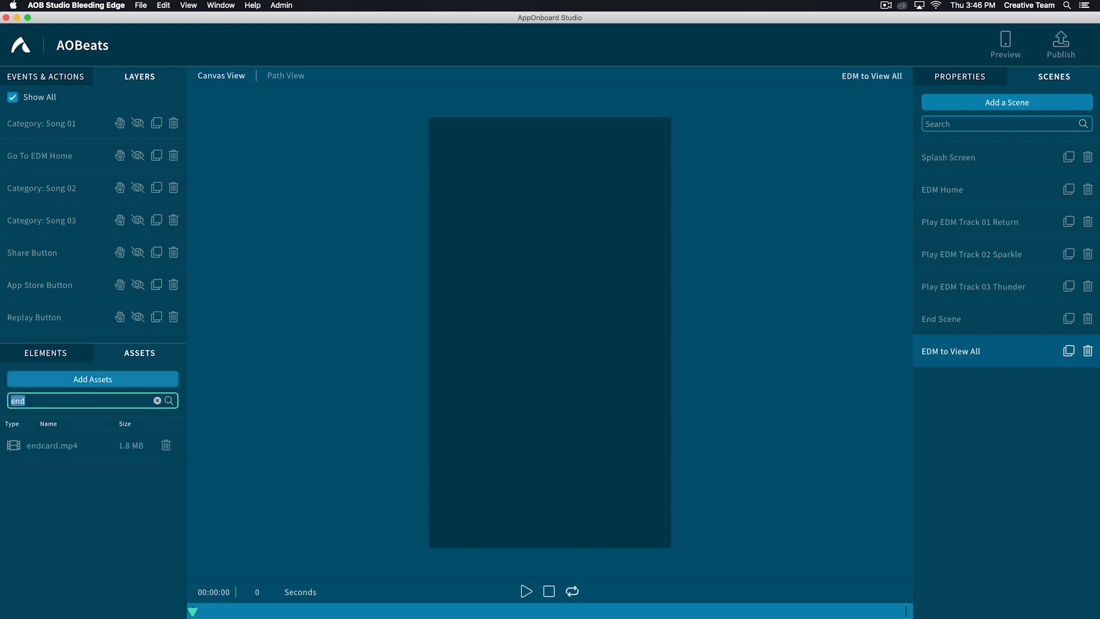
type("edm_to")
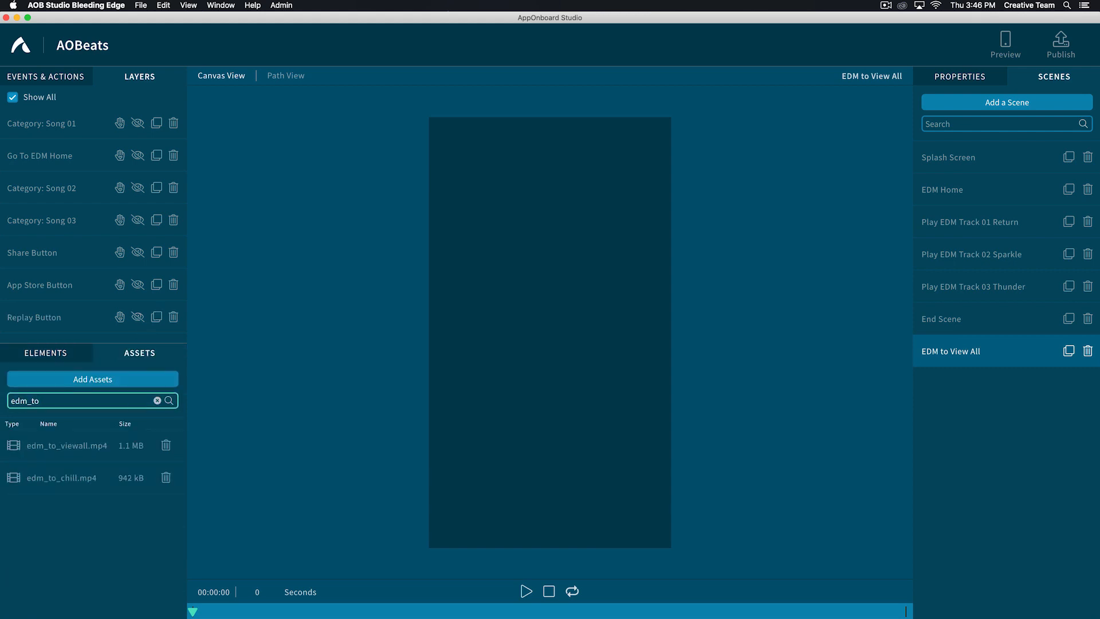
left_click_drag(88, 446, 516, 333)
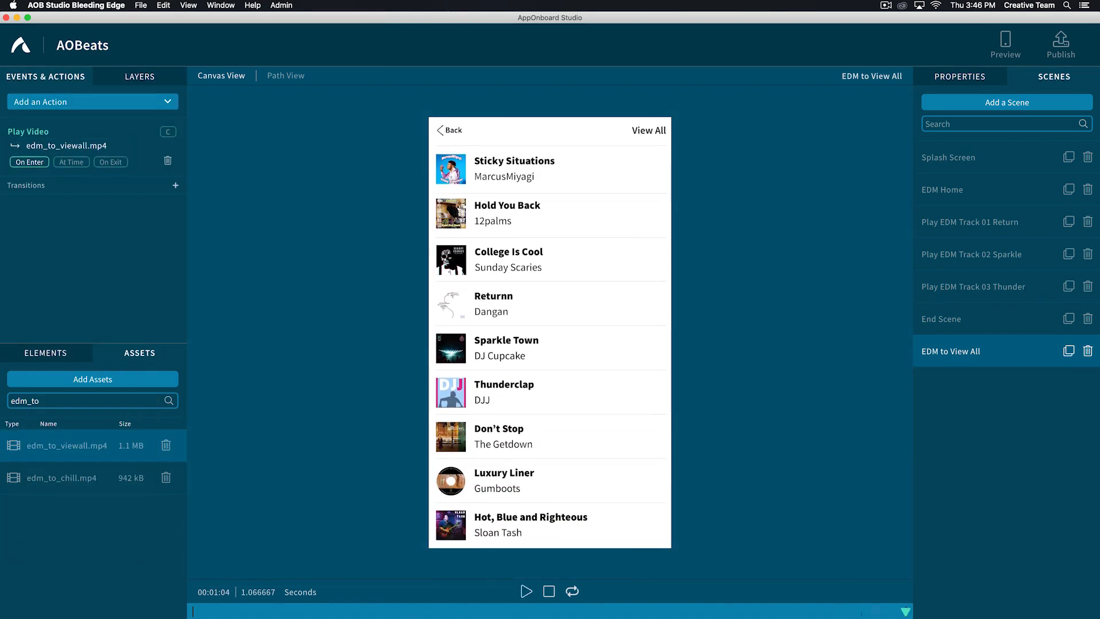
left_click(176, 185)
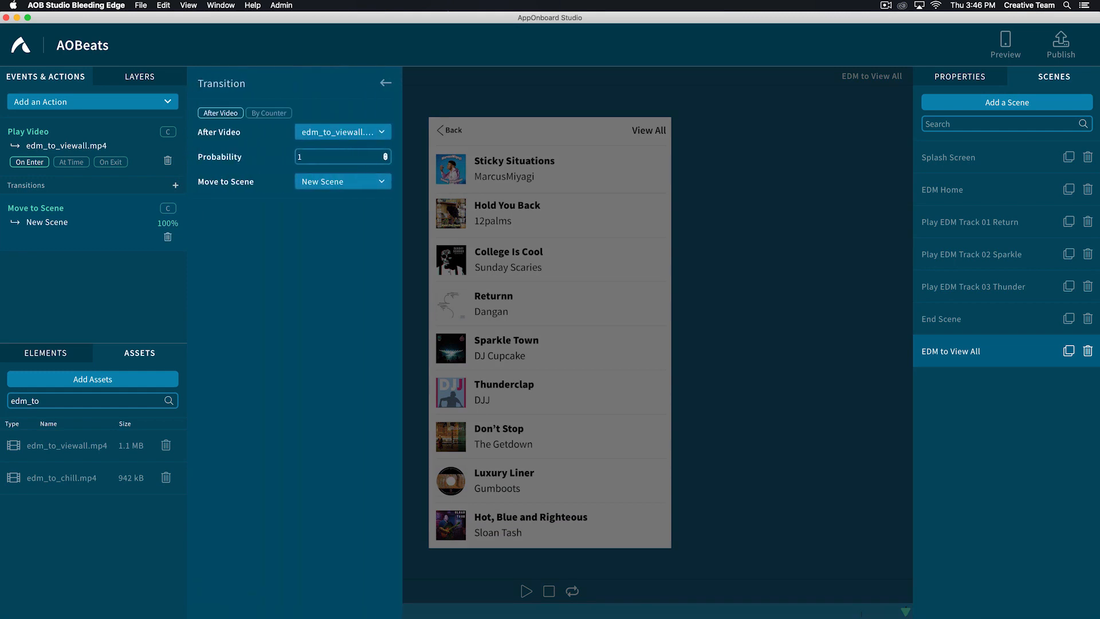
left_click(386, 83)
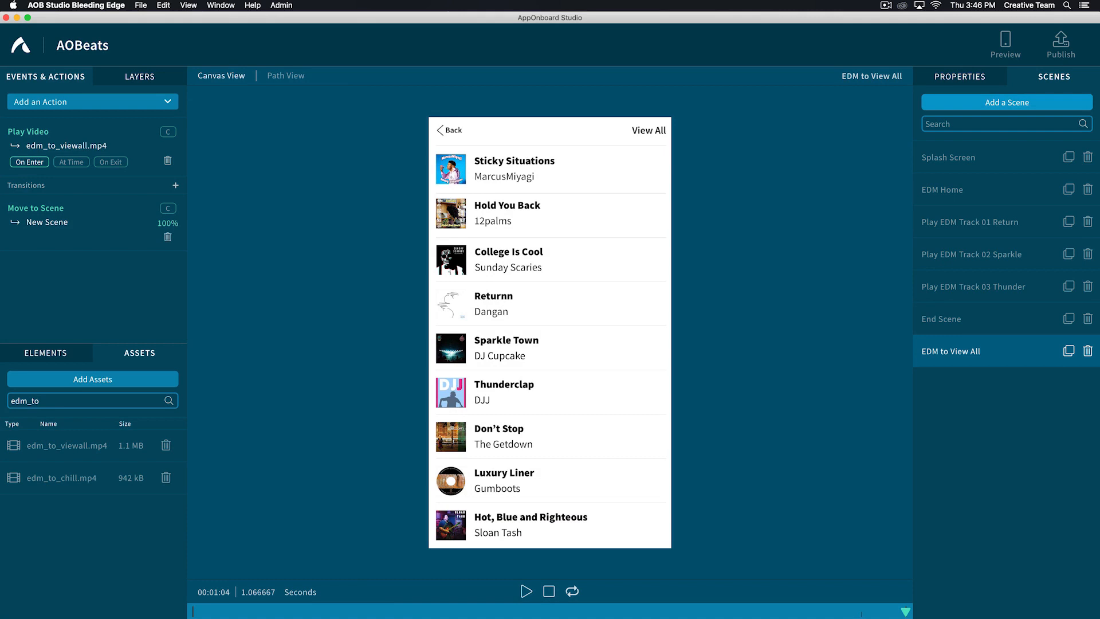
- Add another scene named View All From EDM
left_click(1005, 102)
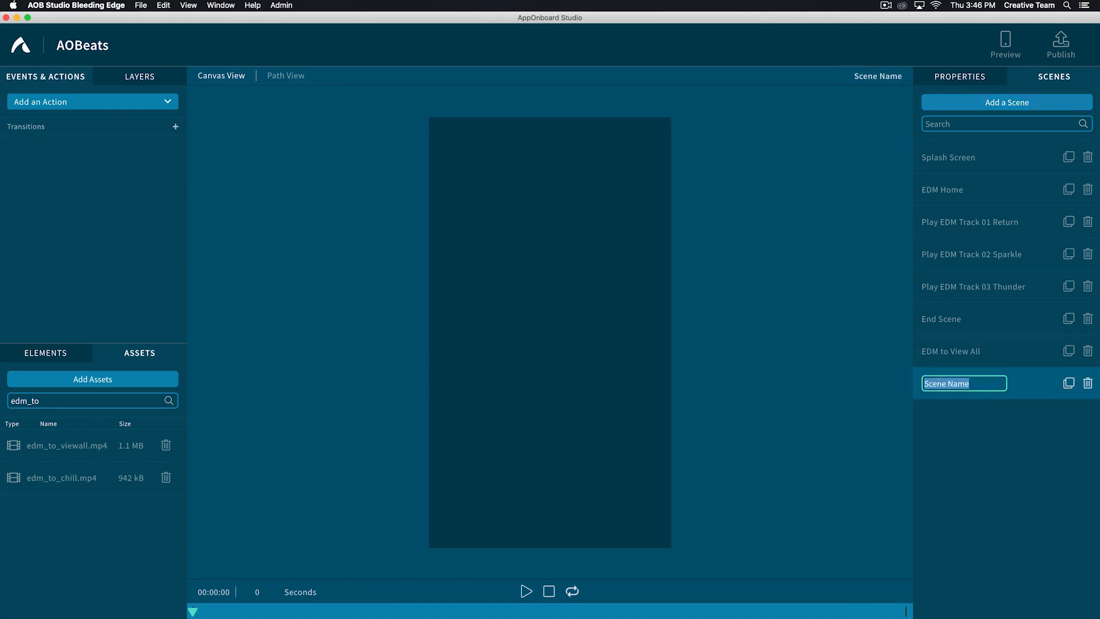
type("View All From EDM")
key("Return")
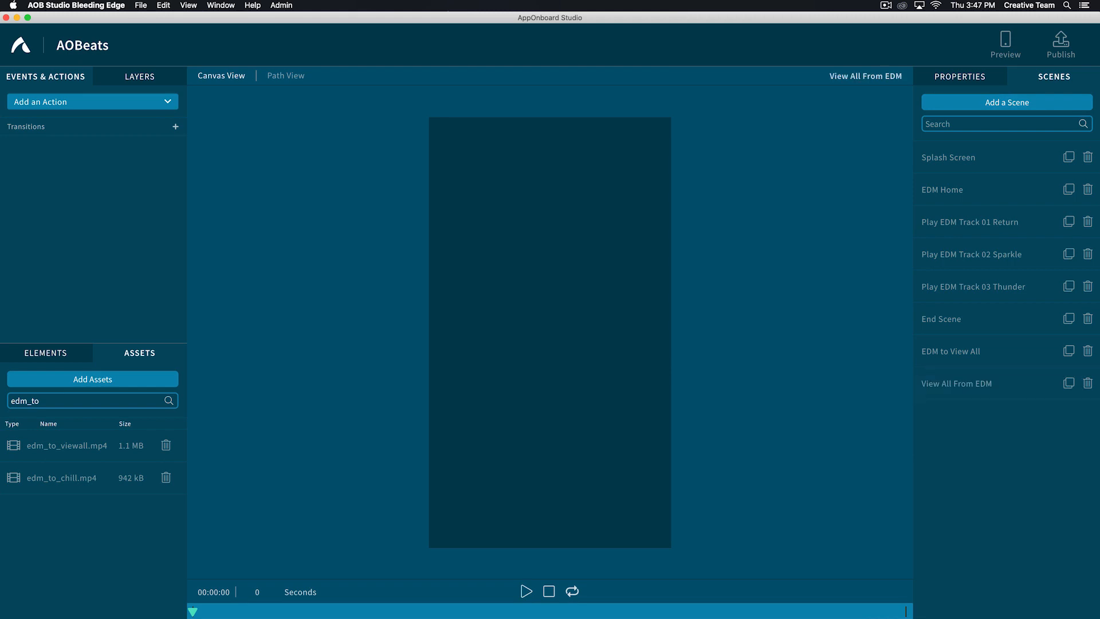
- Find the viewall.mp4 asset and add it to the View All From EDM scene
double_click(25, 400)
type("view")
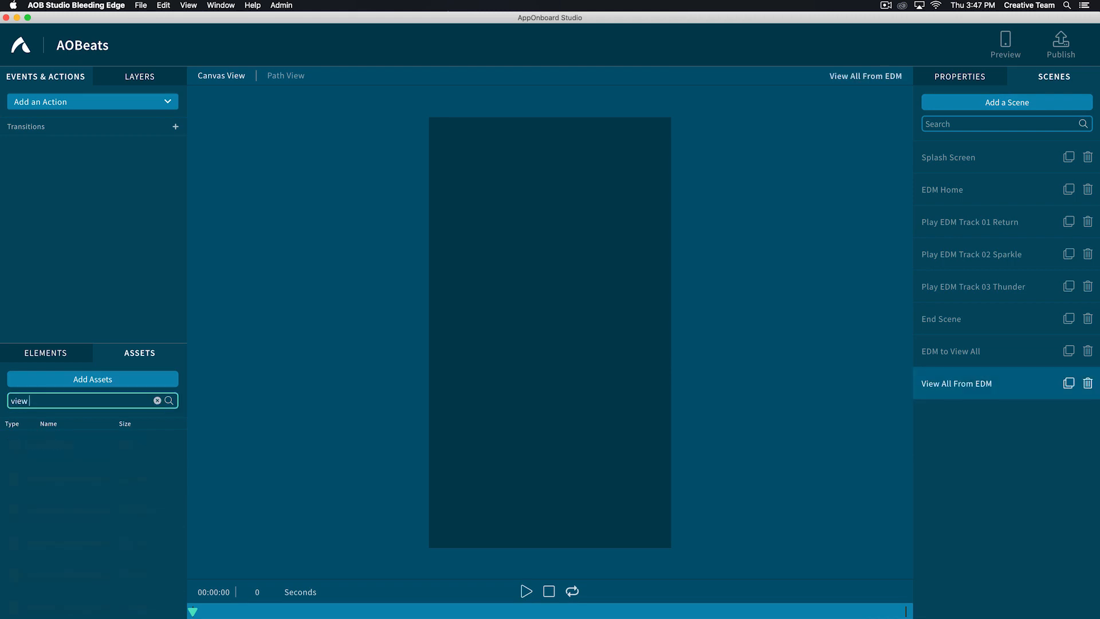
type("all")
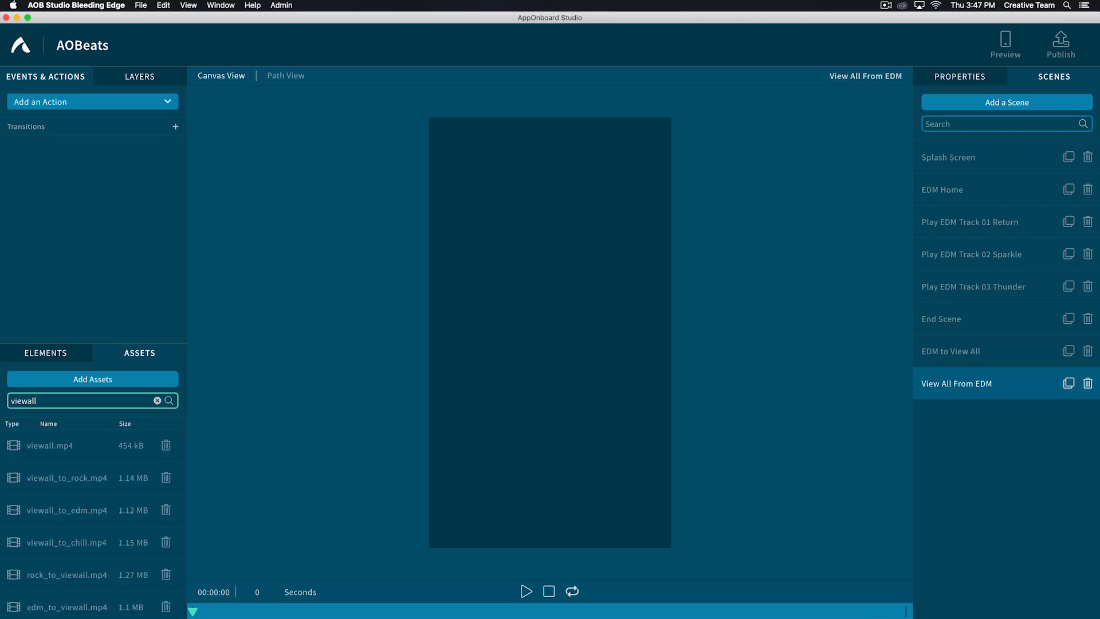
left_click_drag(50, 445, 530, 373)
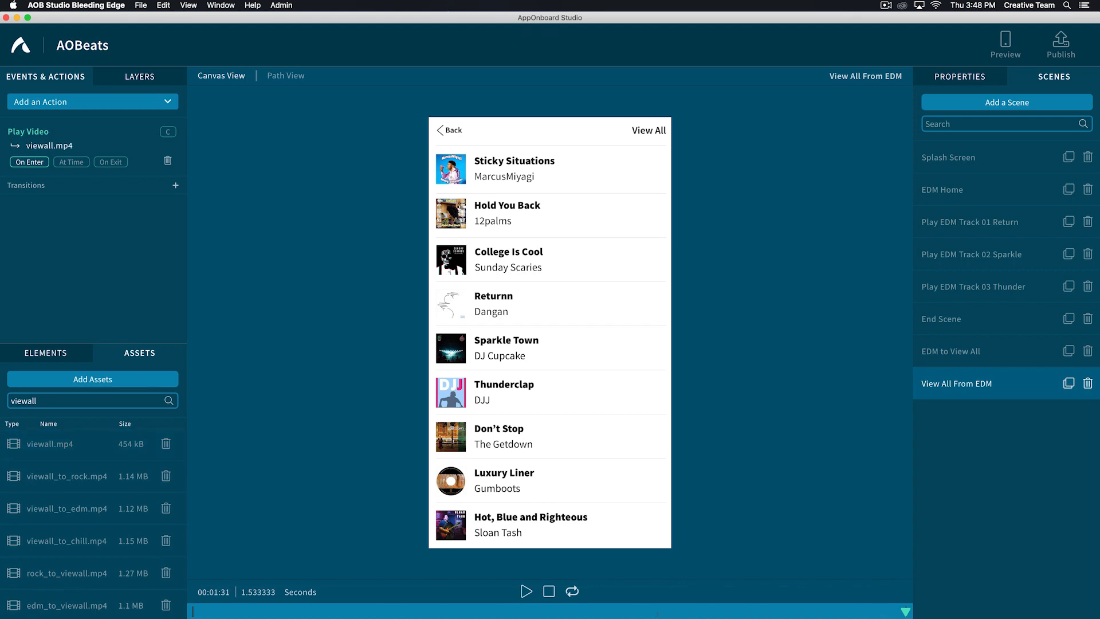
- Place a gesture area covering the Back button in the View All From EDM scene and name it View All to EDM Back
left_click(45, 352)
left_click_drag(11, 380, 459, 172)
left_click_drag(460, 225, 460, 144)
left_click_drag(489, 131, 456, 146)
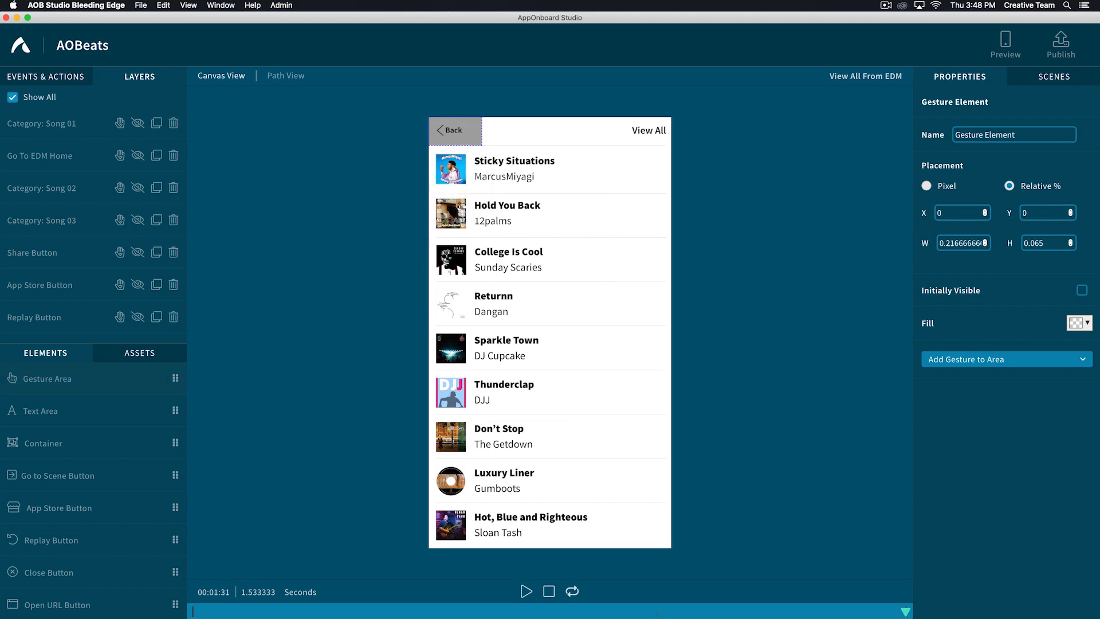
triple_click(981, 134)
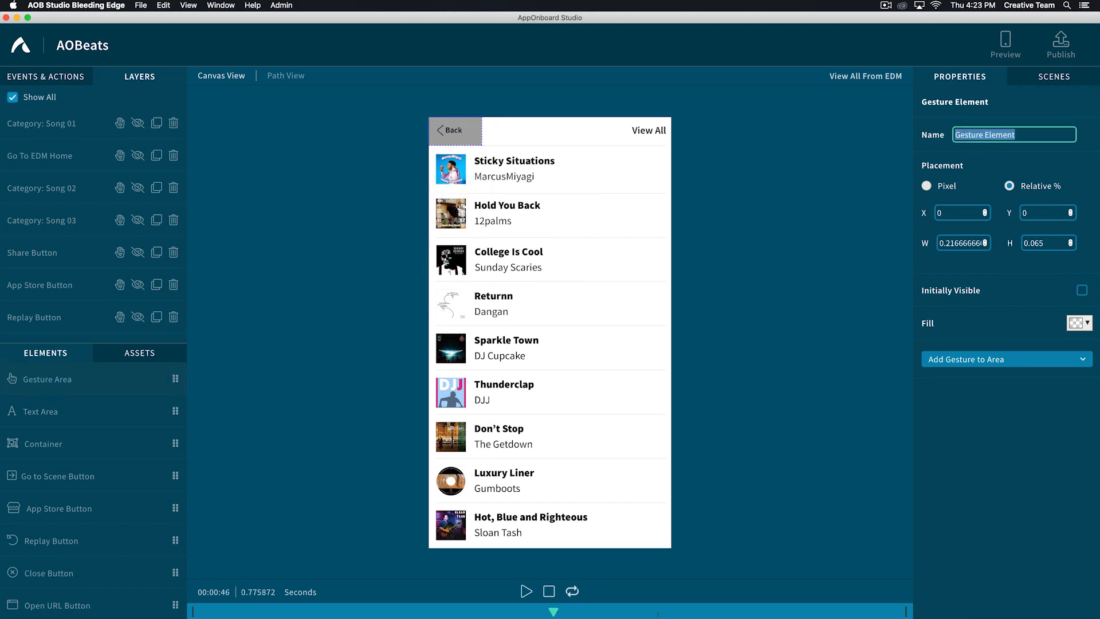
type("View")
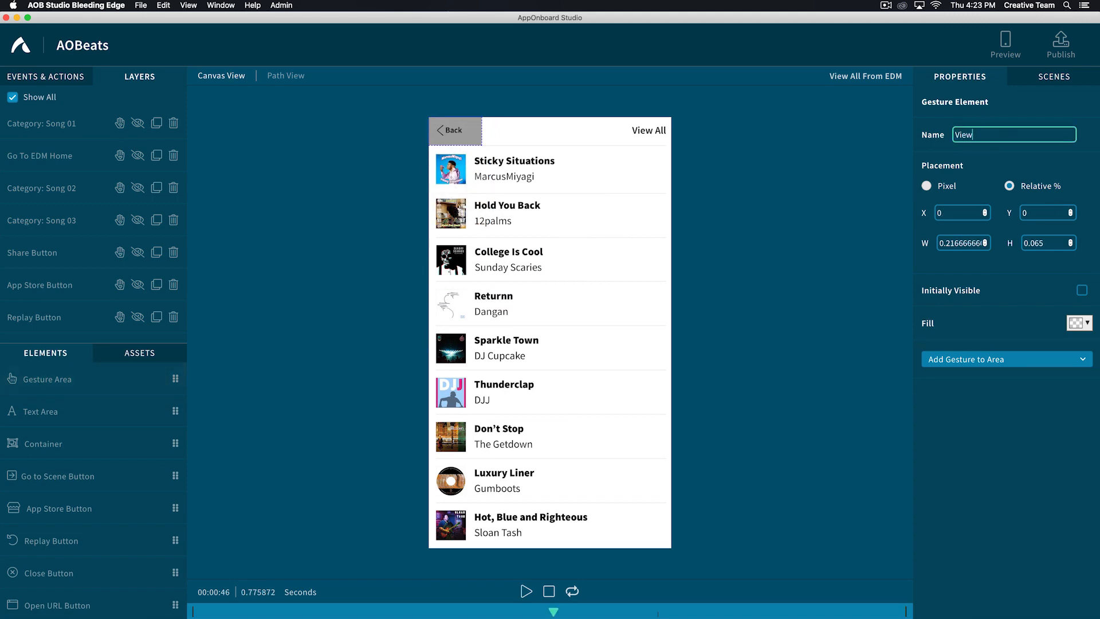
type(" All to EDM Back")
- Add a Tap gesture to the Back area with a transition from View All From EDM to New Scene
left_click(978, 359)
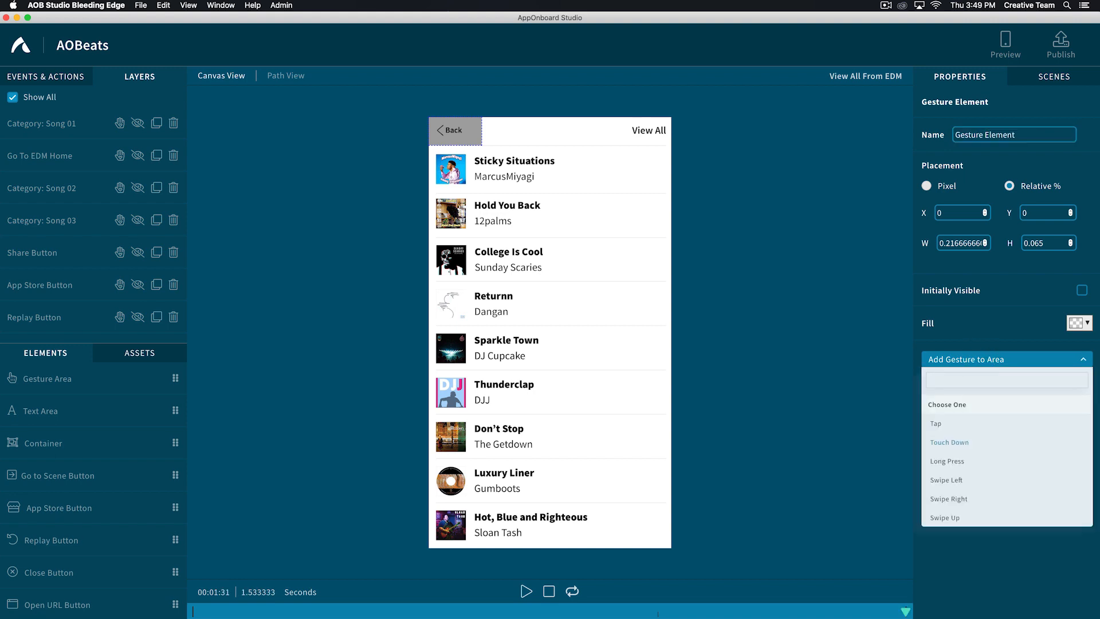
left_click(936, 423)
scroll(1006, 344, "down", 4)
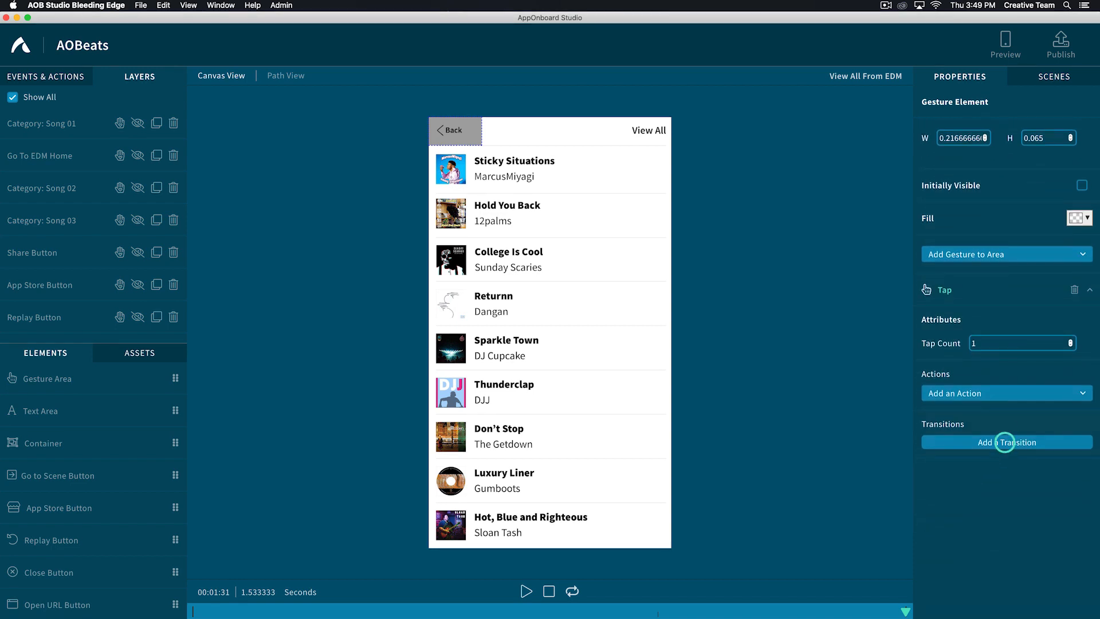
left_click(1007, 442)
left_click(1005, 504)
type("new")
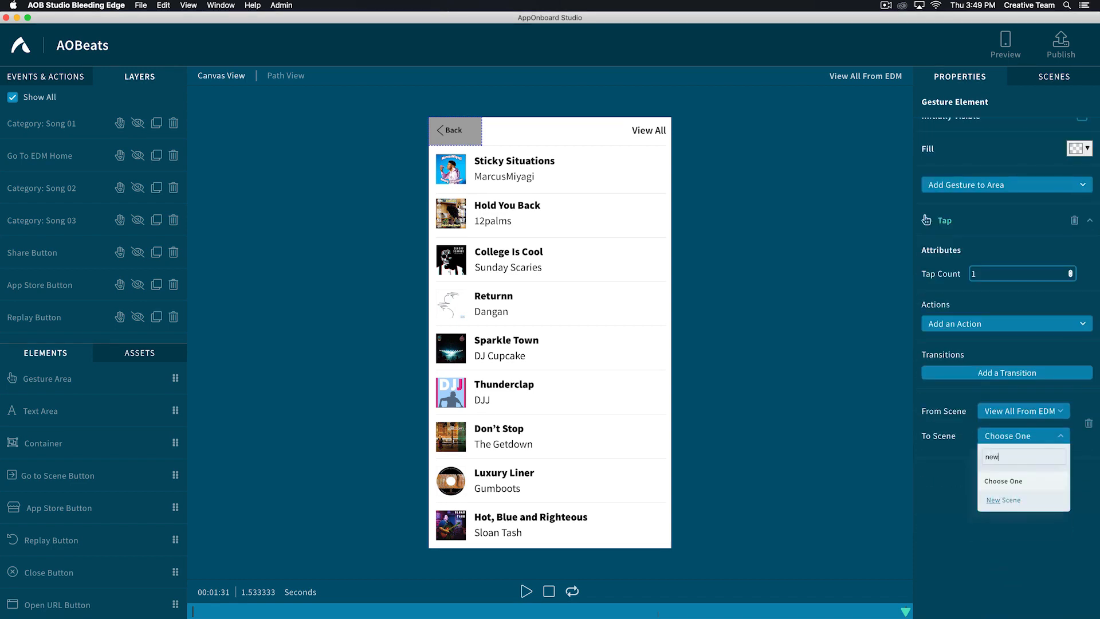
left_click(1003, 499)
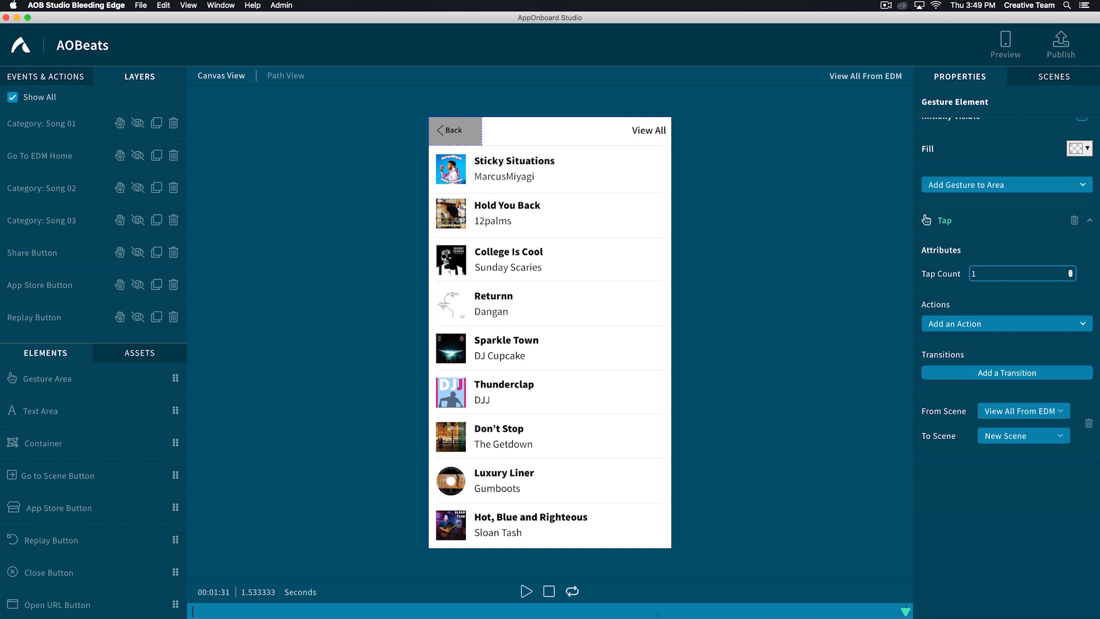
- Add a new scene named View All to EDM
left_click(1053, 76)
left_click(1004, 102)
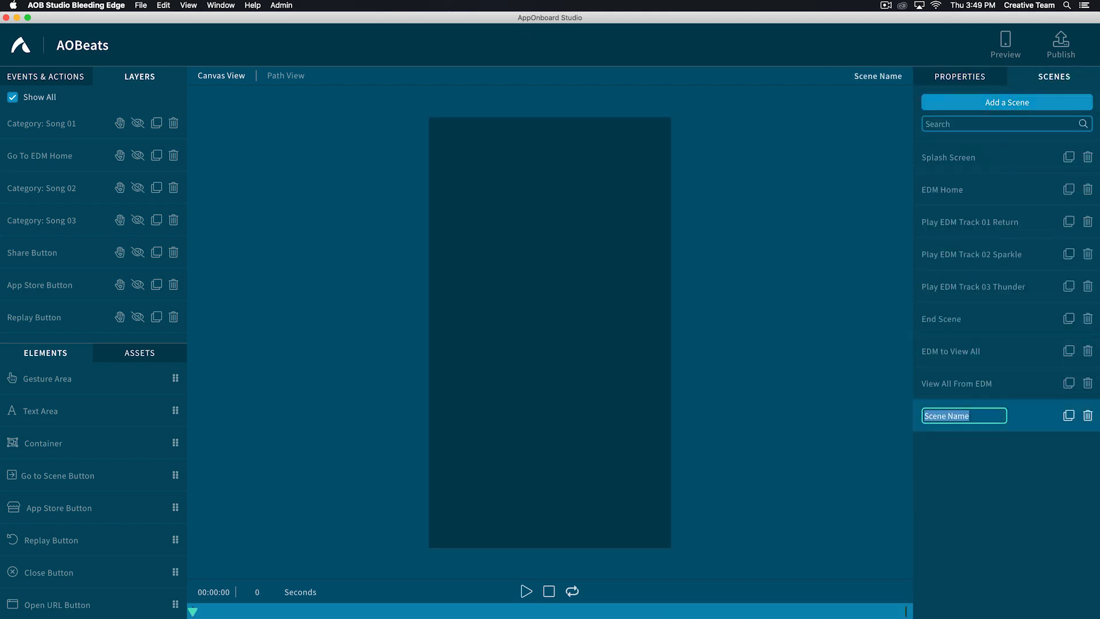
type("View All")
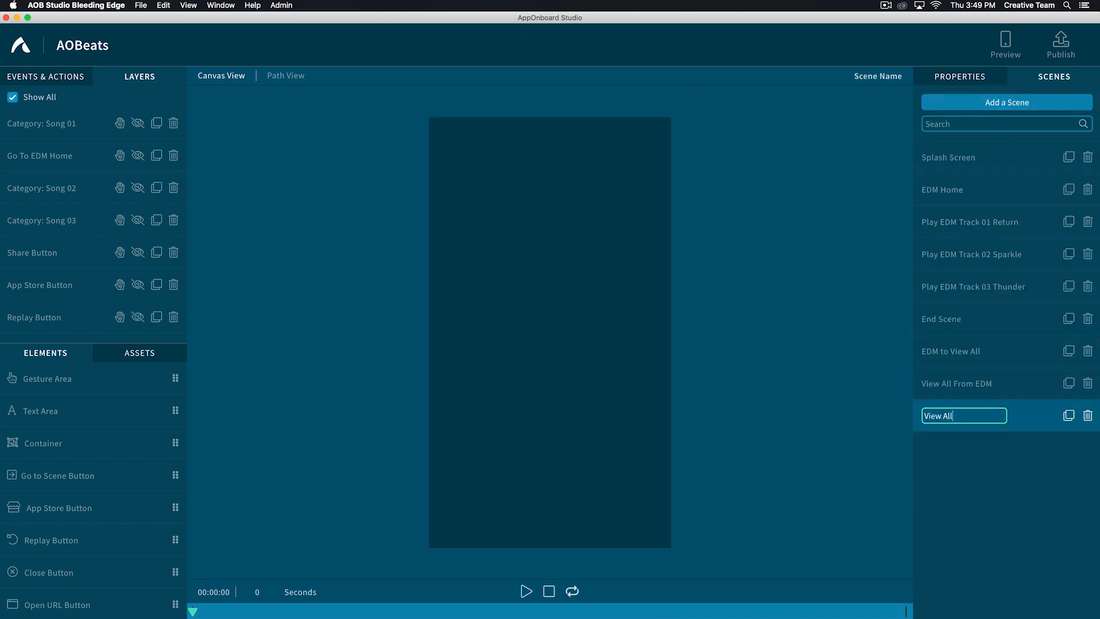
type(" to EDM")
key("Return")
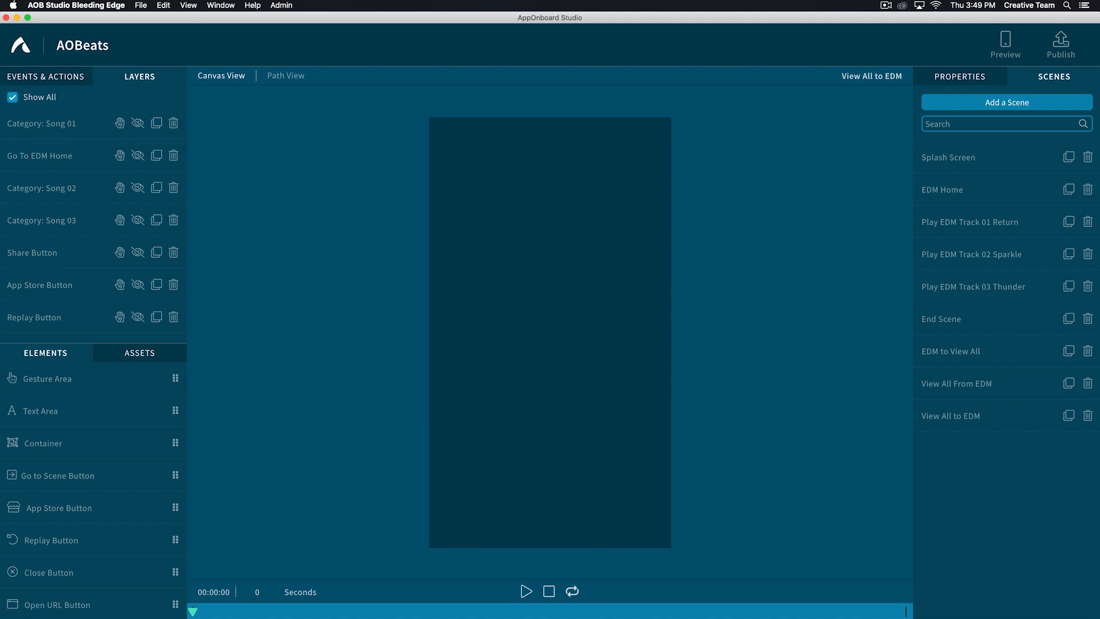
- Add the viewall_to_edm.mp4 video to the View All to EDM scene
left_click(974, 416)
left_click(140, 352)
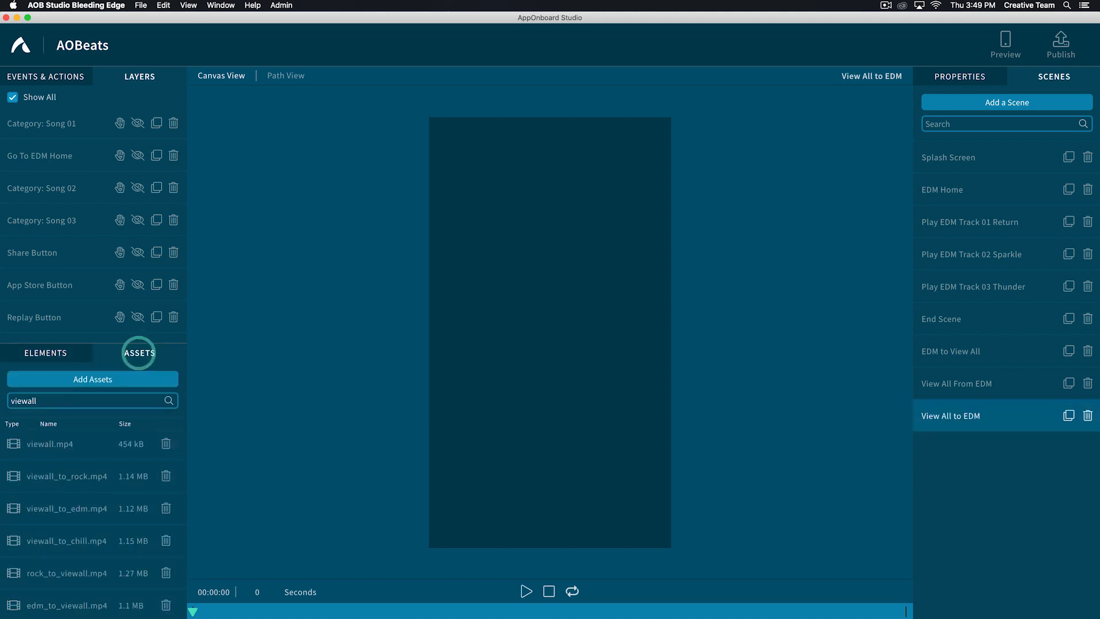
mouse_move(14, 509)
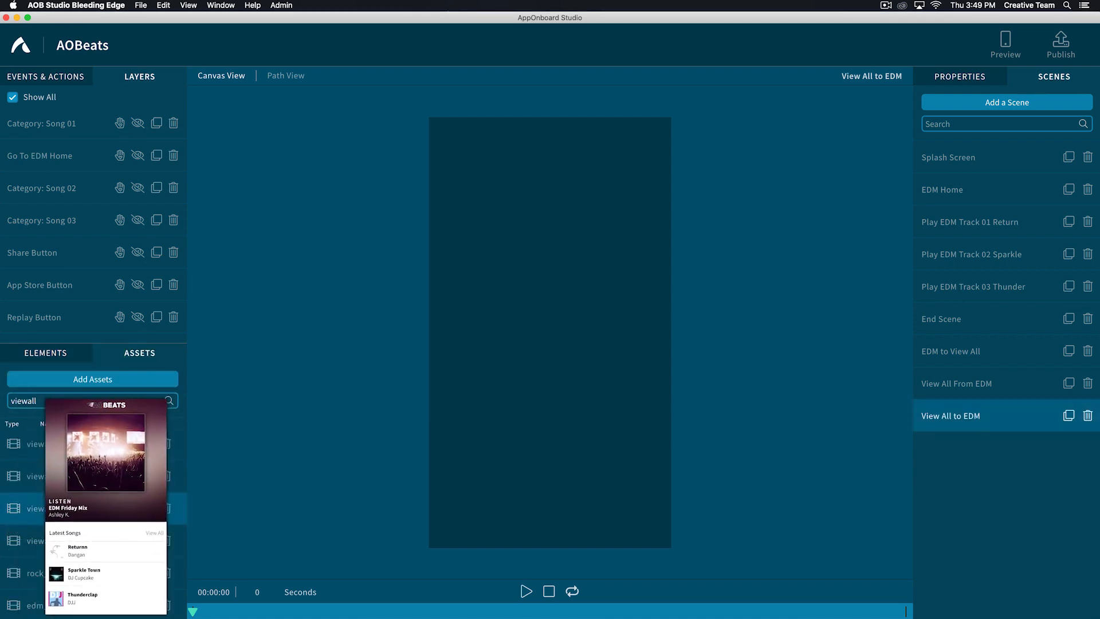
left_click_drag(14, 508, 573, 343)
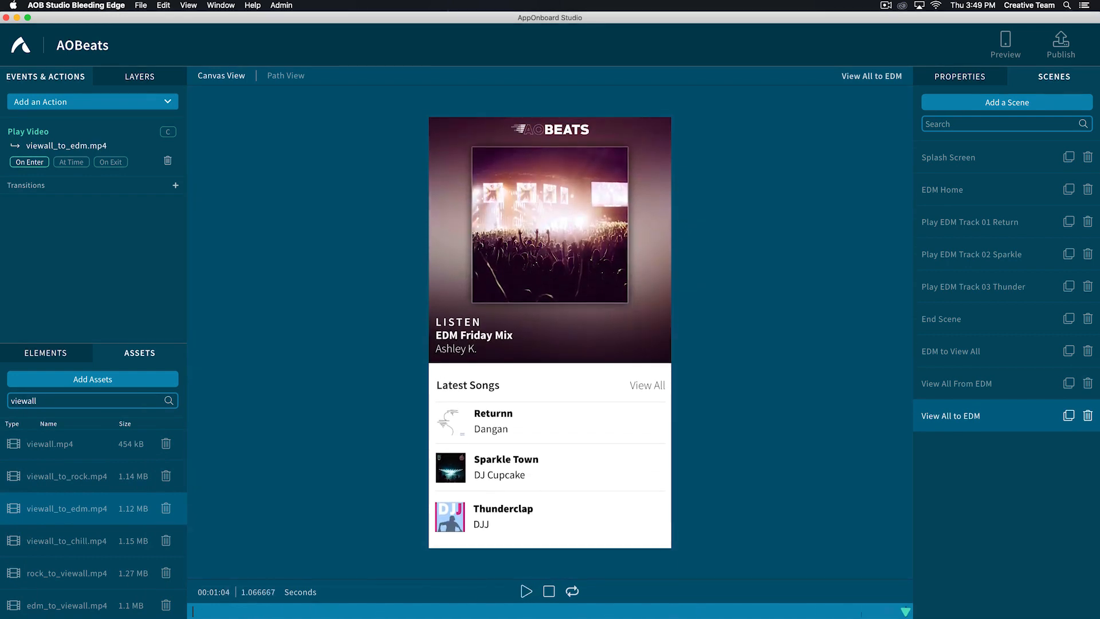
- Add an After Video transition to the View All to EDM scene that moves to EDM Home
left_click(175, 185)
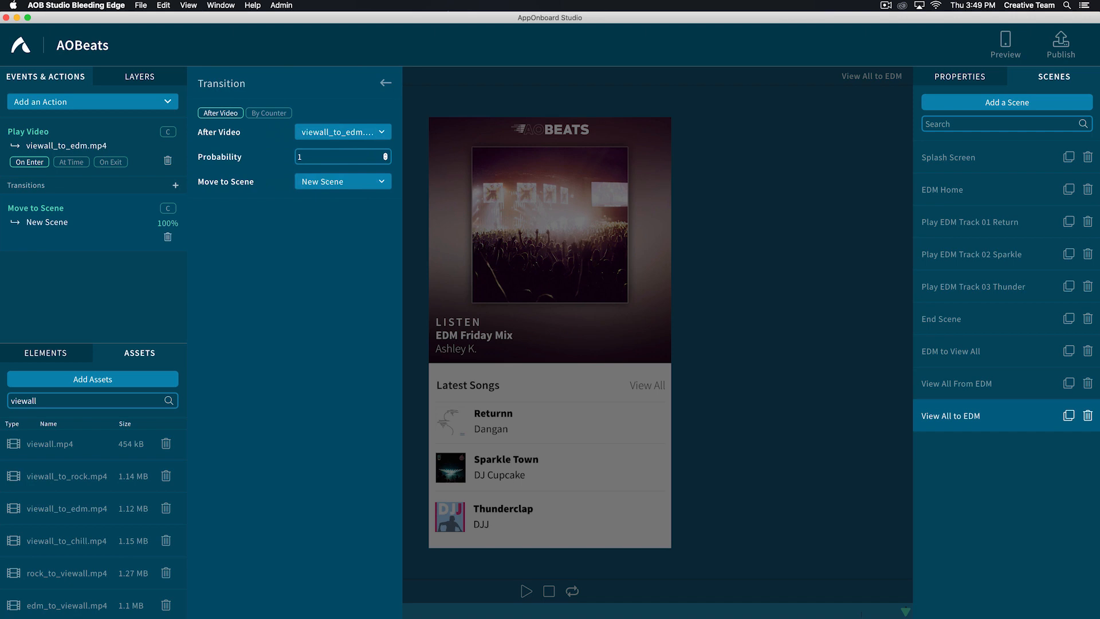
left_click(327, 181)
type("edm home")
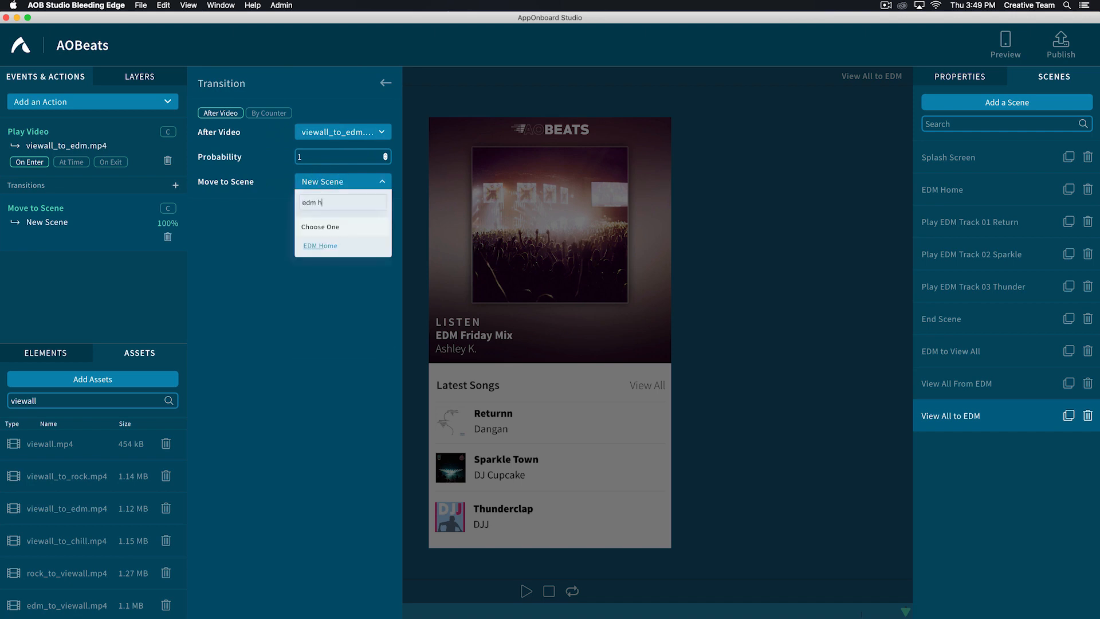
left_click(316, 246)
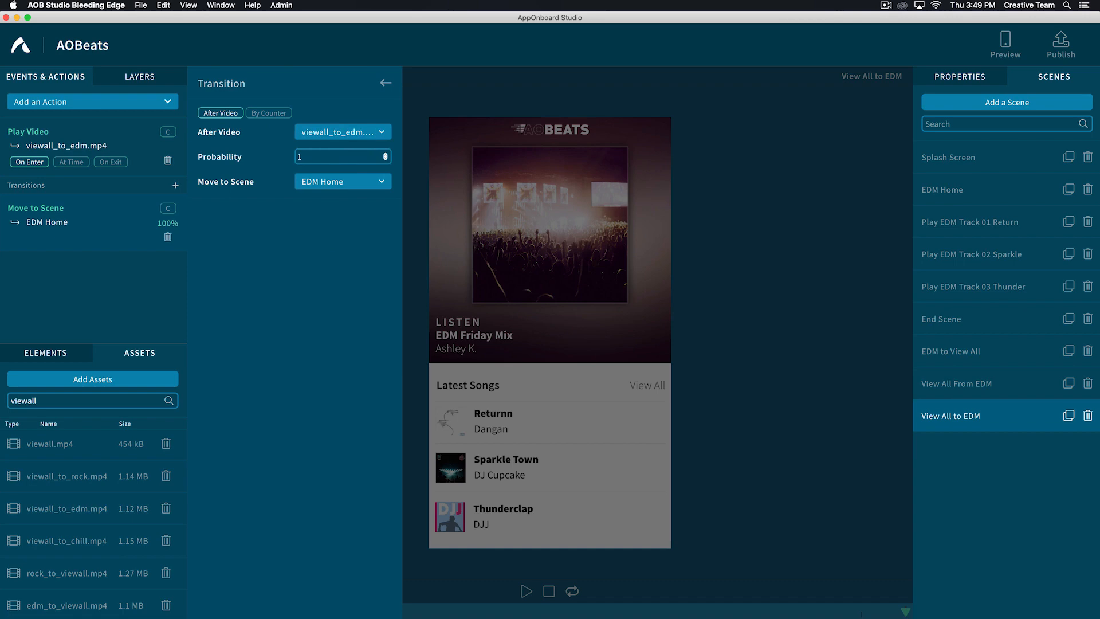
left_click(385, 83)
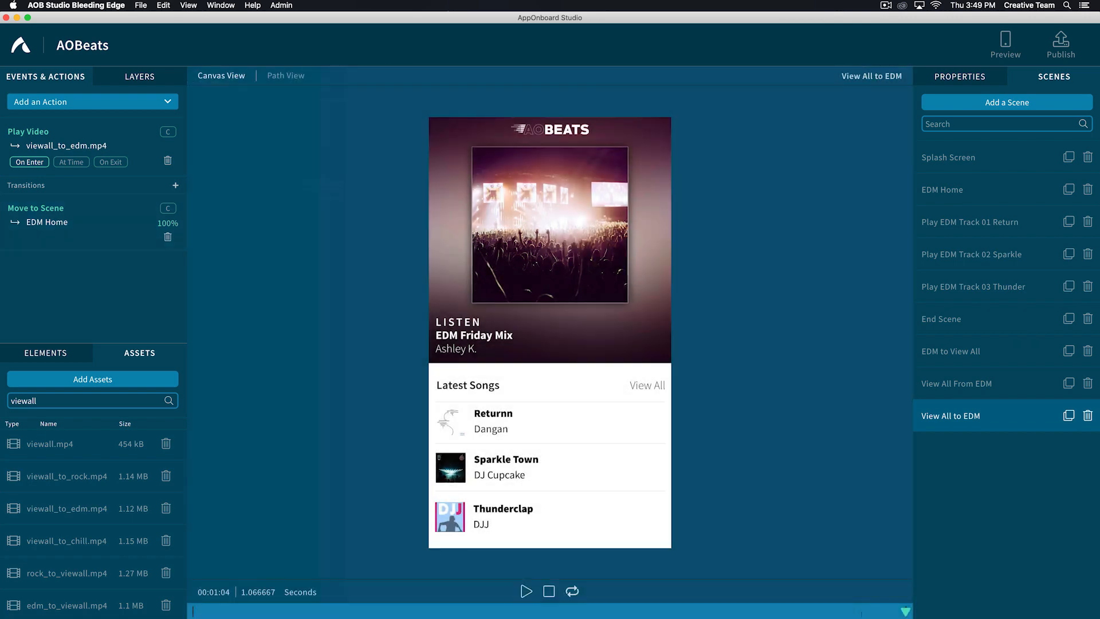
- Open the EDM to View All scene
left_click(955, 351)
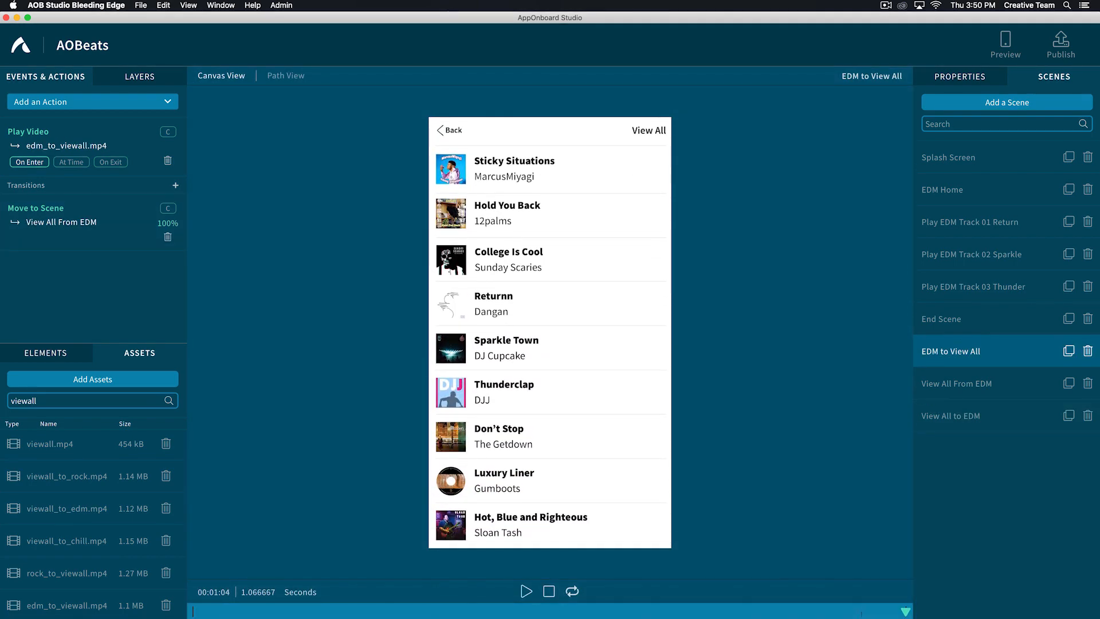
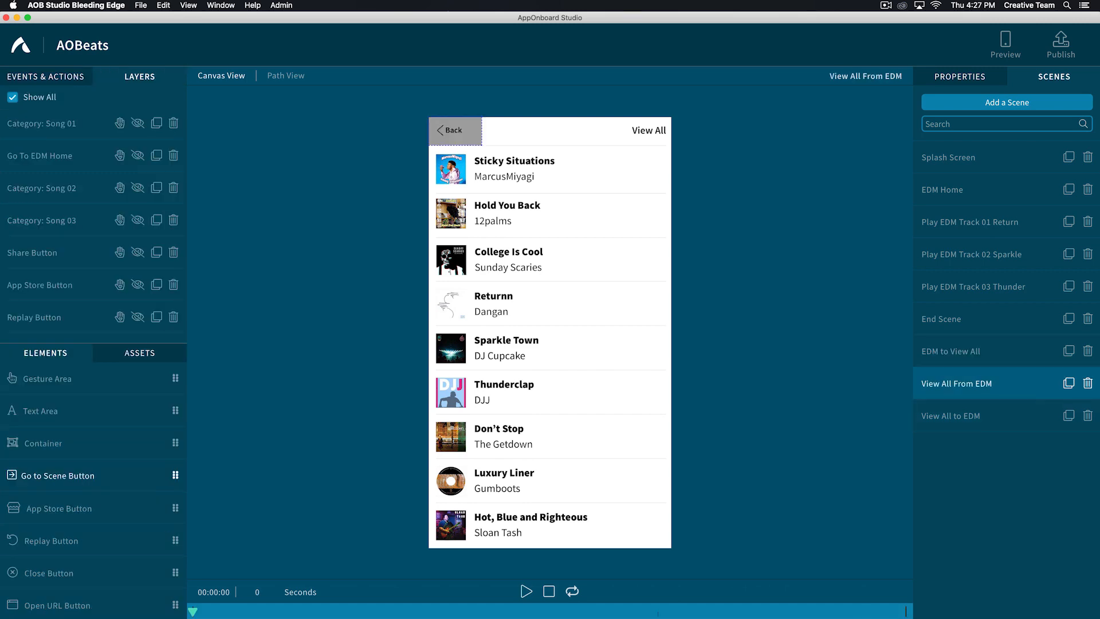
- Add a Go to Scene button to View All From EDM, covering the Returnn row at full width and about 0.105 relative height
left_click_drag(57, 476, 459, 231)
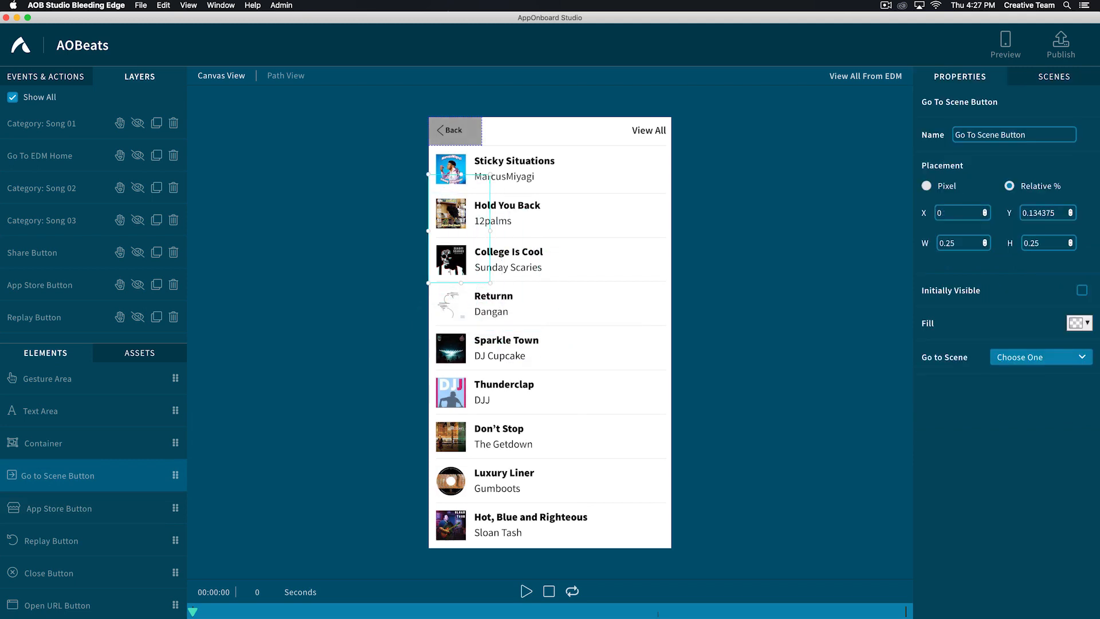
left_click_drag(461, 176, 459, 303)
left_click_drag(489, 306, 672, 306)
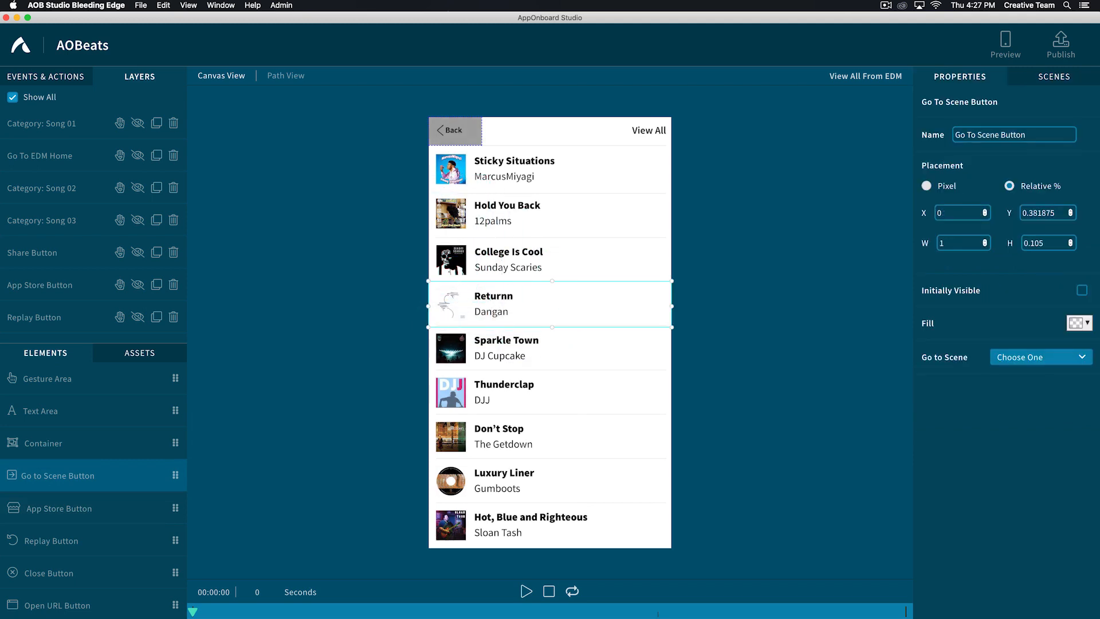
- Name the button "View All: EDM Track 01 Return" and link it to the Play EDM Track 01 Return scene
left_click(1000, 135)
triple_click(1000, 134)
type("View")
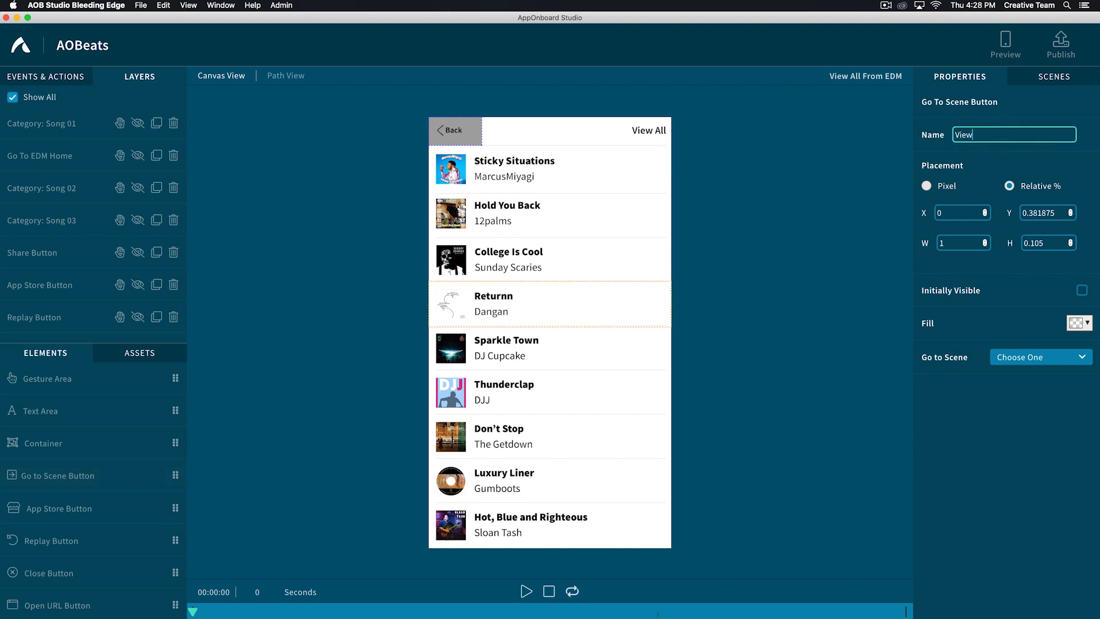
type(" All: EDM Track 01 Return")
left_click(1023, 357)
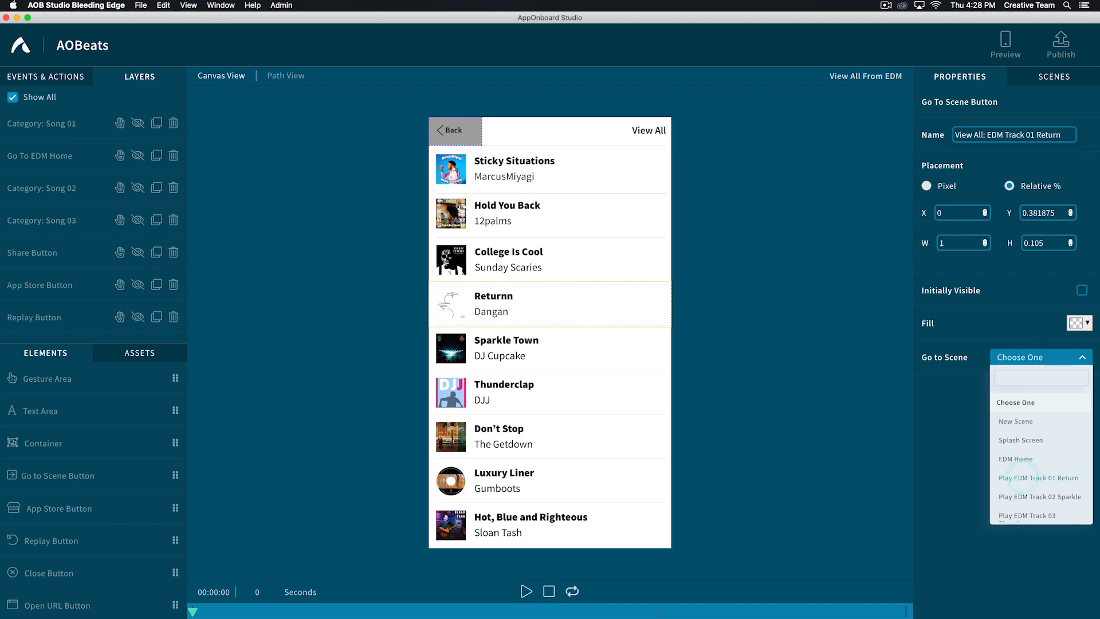
left_click(1038, 478)
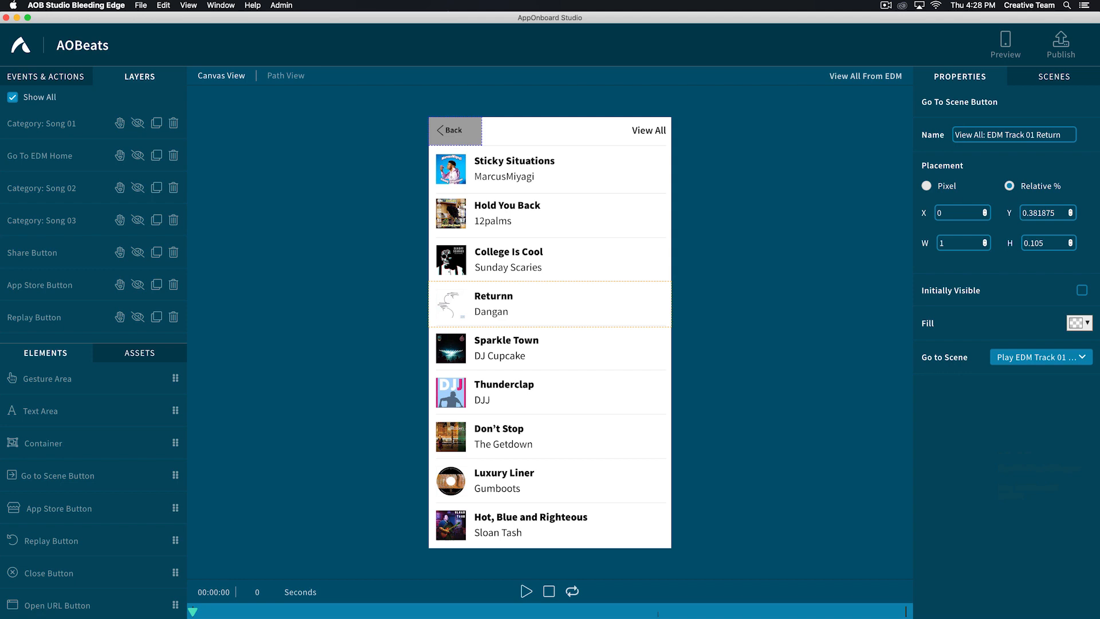
- Duplicate the Track 01 button, rename the copy "View All: EDM Track 02 Sparkle", and make it visible in this scene
left_click(156, 294)
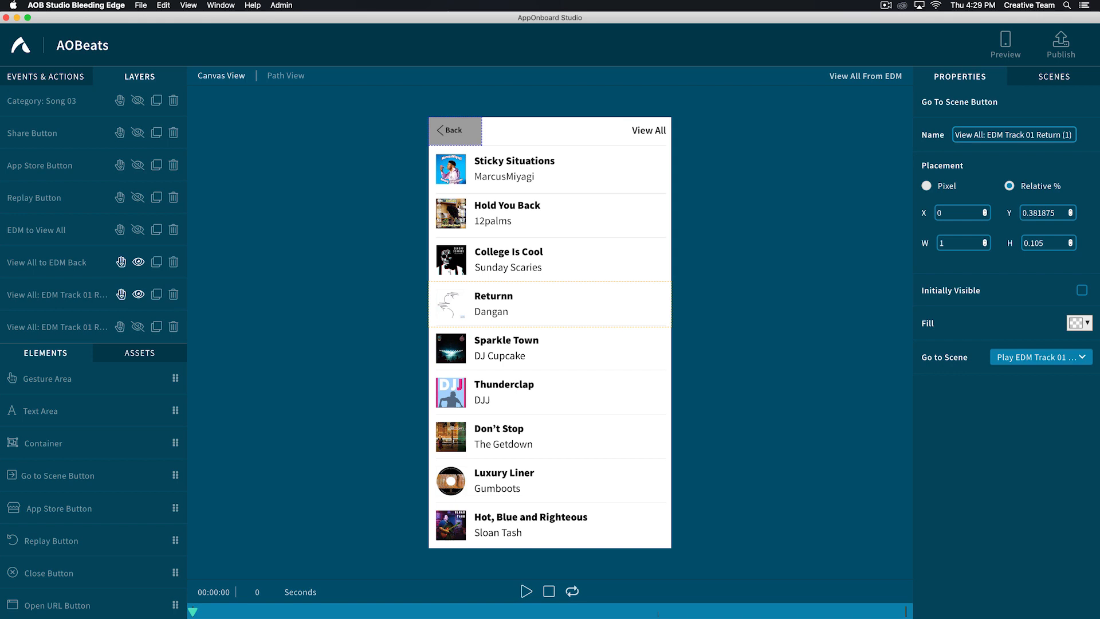
left_click_drag(1072, 135, 1031, 134)
type("2")
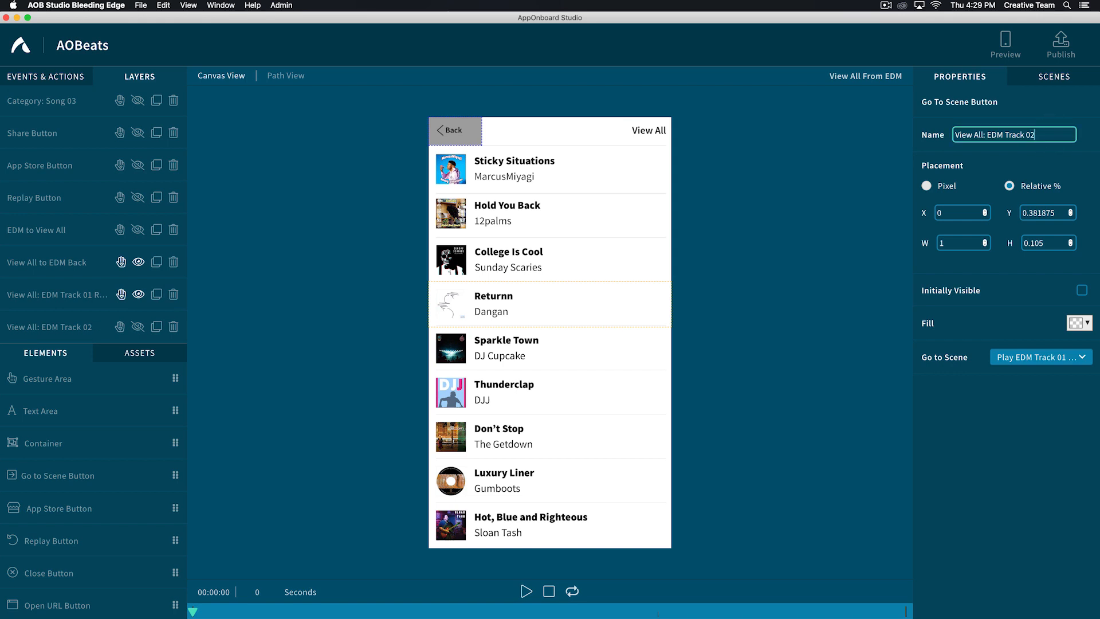
type(" Sparkle")
left_click(138, 326)
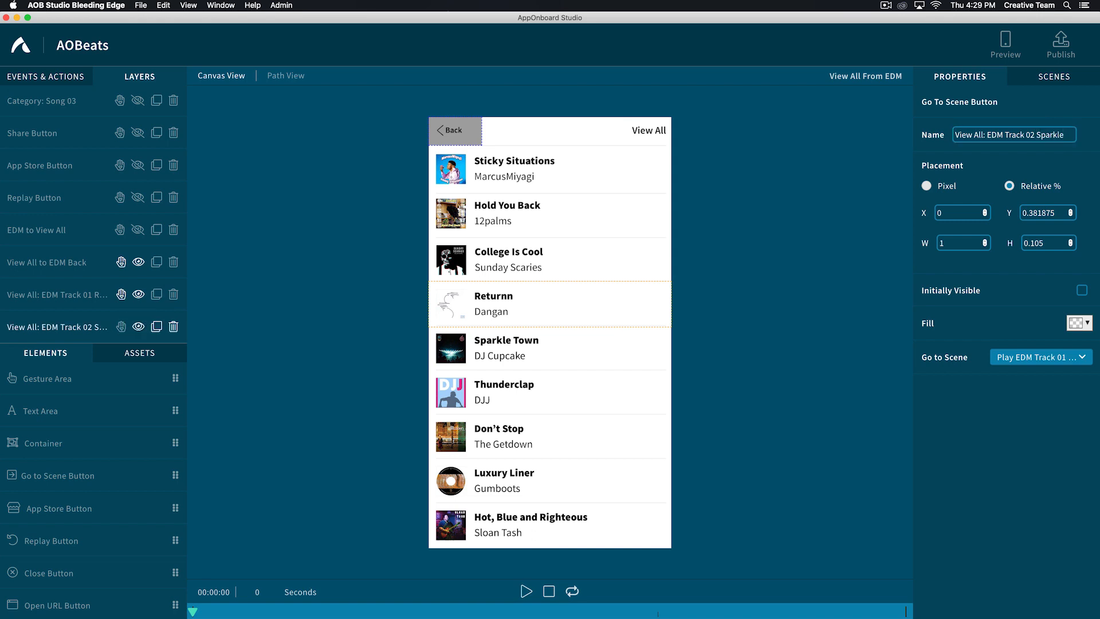
- Fit the Track 02 button over the Sparkle Town row and link it to the Play EDM Track 02 Sparkle scene
left_click(58, 326)
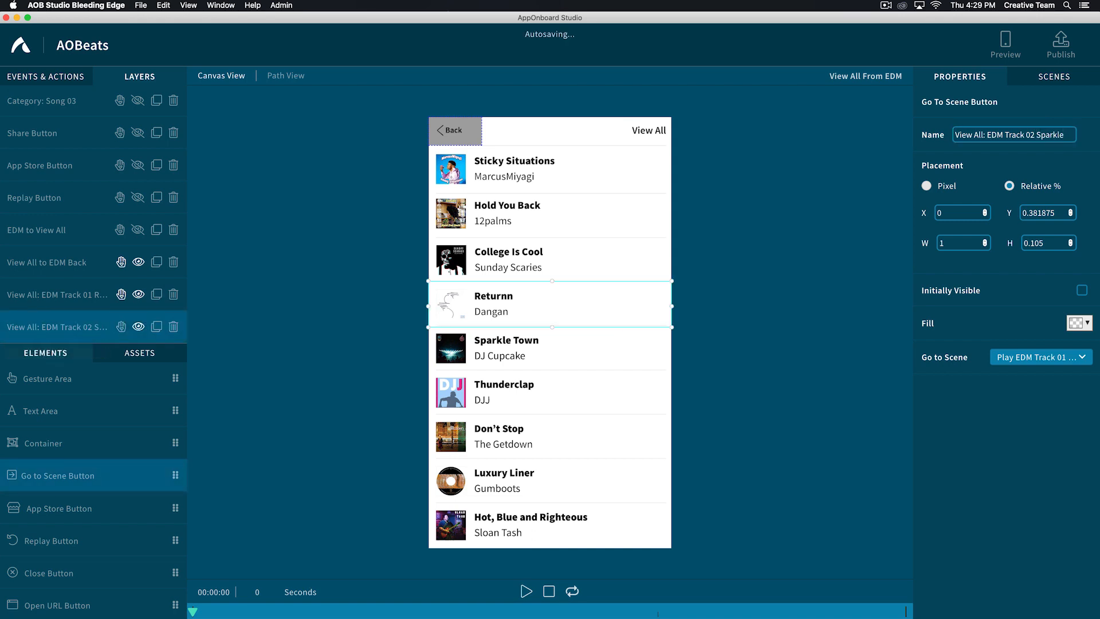
left_click_drag(550, 304, 550, 350)
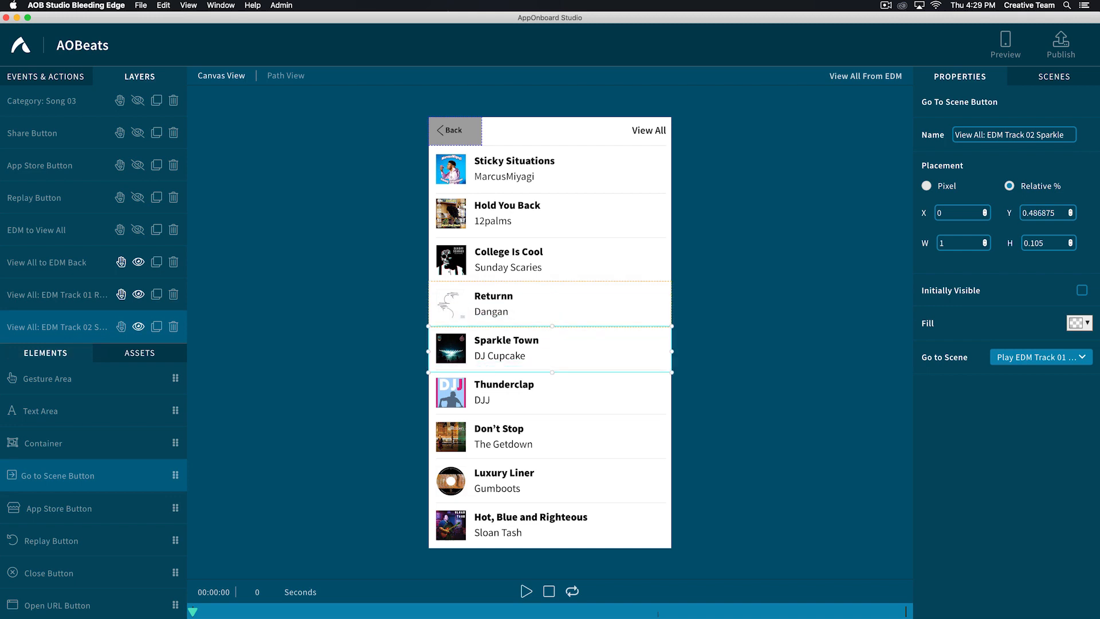
left_click(1036, 357)
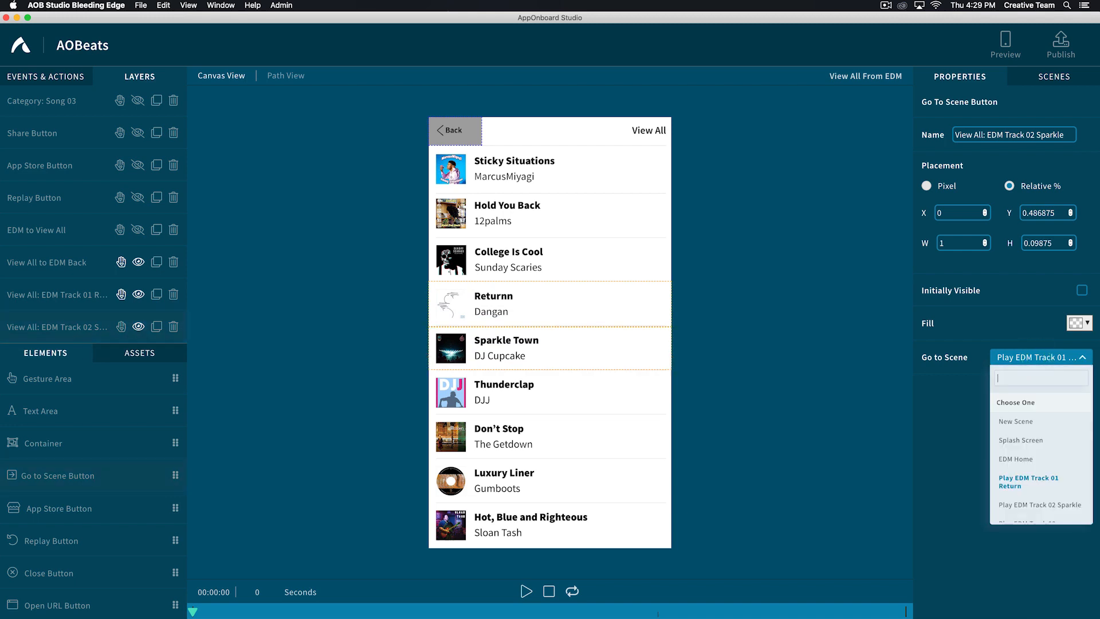
scroll(1041, 458, "down", 2)
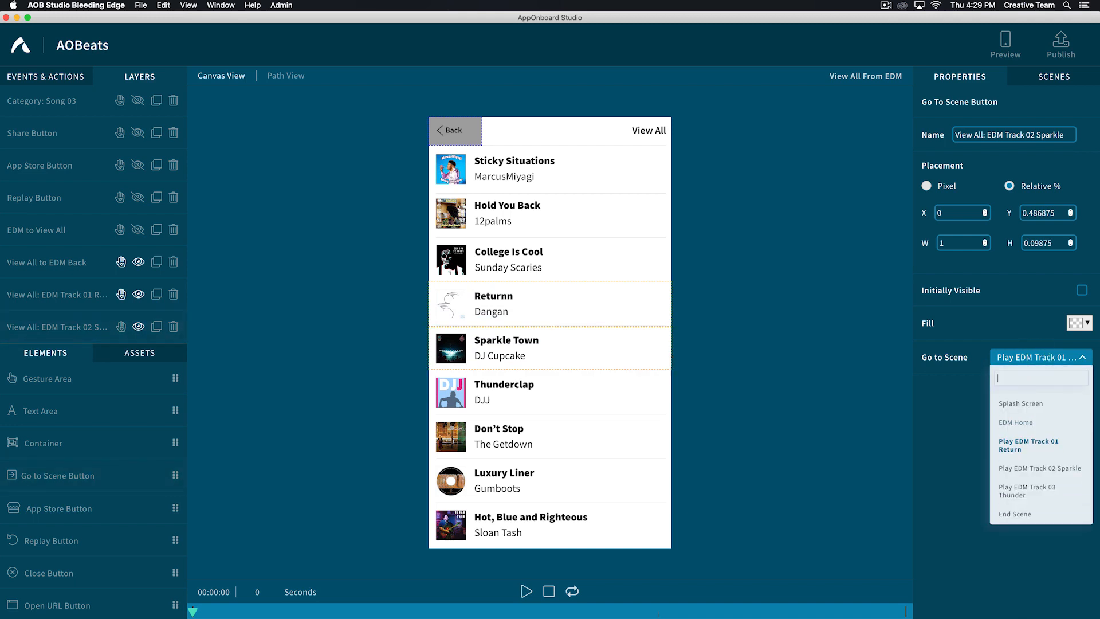
left_click(1036, 468)
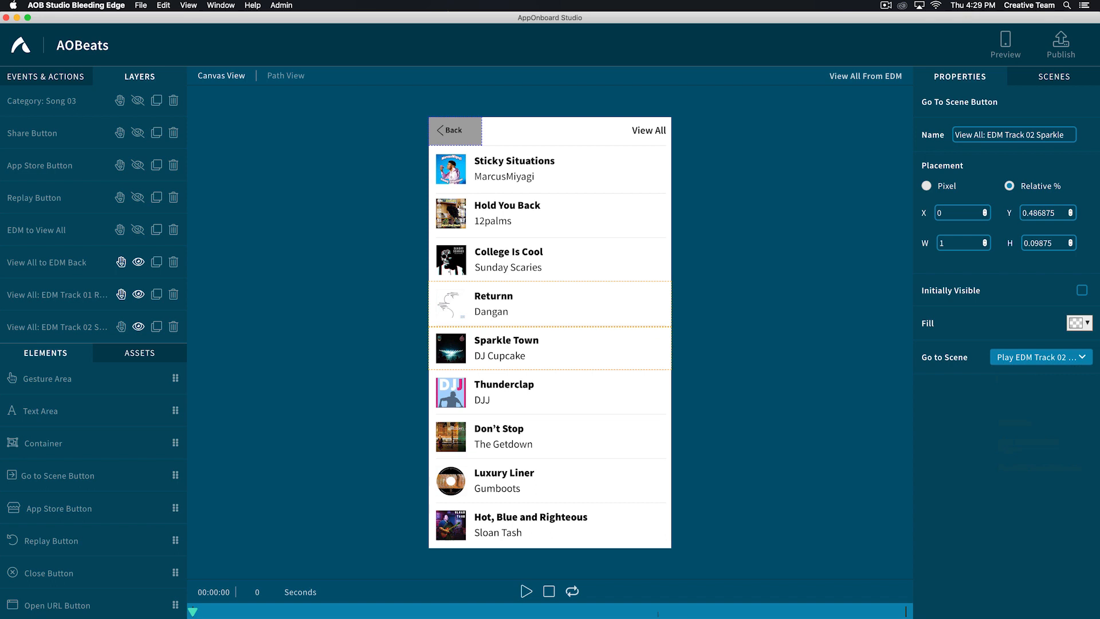
- Duplicate the Track 02 button and rename the copy "View All: EDM Track 03 Thunder"
left_click(156, 327)
left_click_drag(1064, 134, 1030, 135)
type("3")
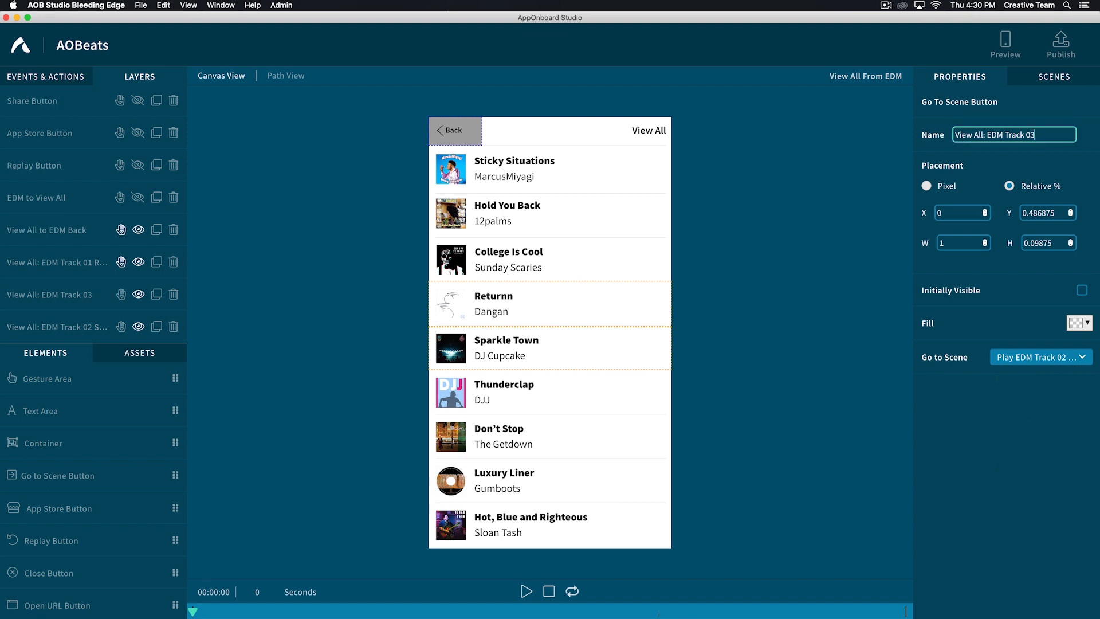
type(" Thunder")
- Link the Track 03 button to the Play EDM Track 03 Thunder scene and fit it over the Thunderclap row
left_click(1041, 357)
left_click(1034, 484)
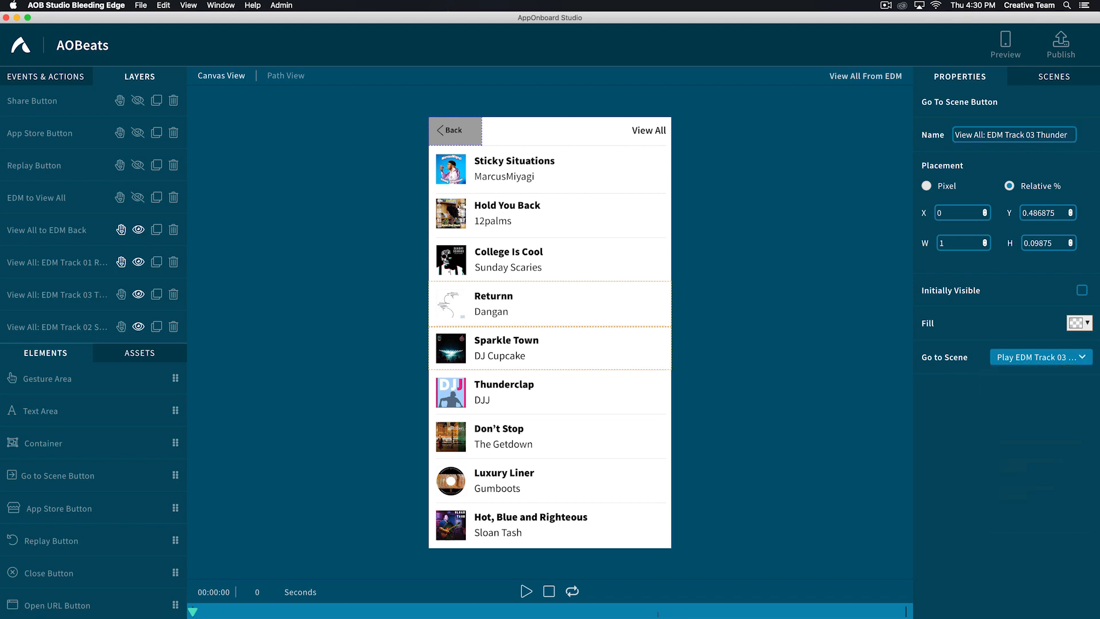
left_click_drag(550, 348, 553, 415)
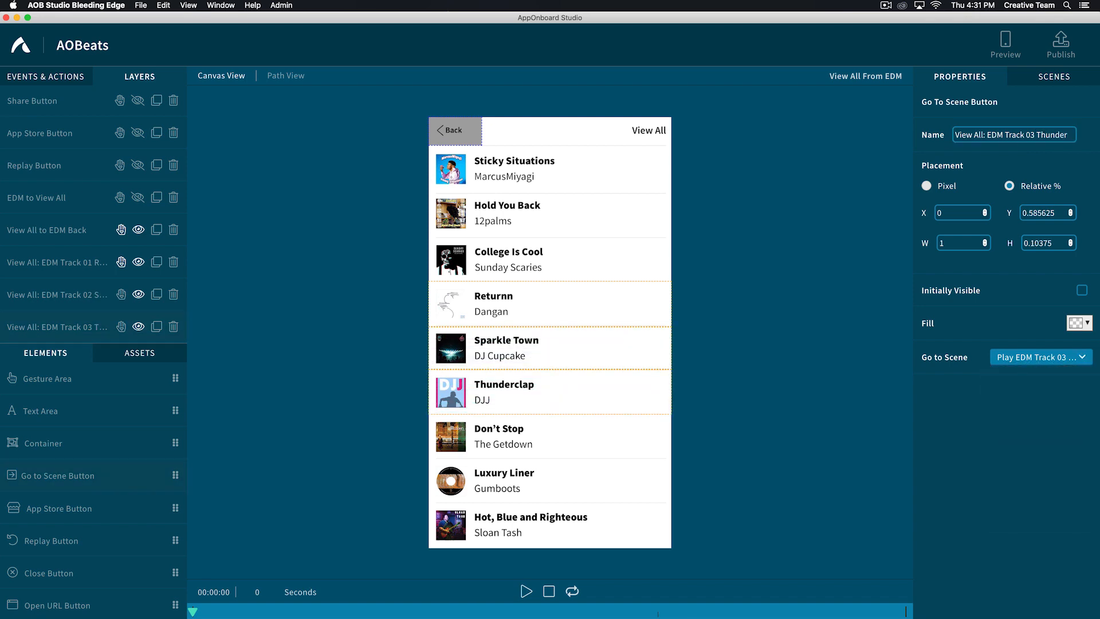
- Duplicate the EDM Home scene and rename the copy "Chill Home"
left_click(1053, 76)
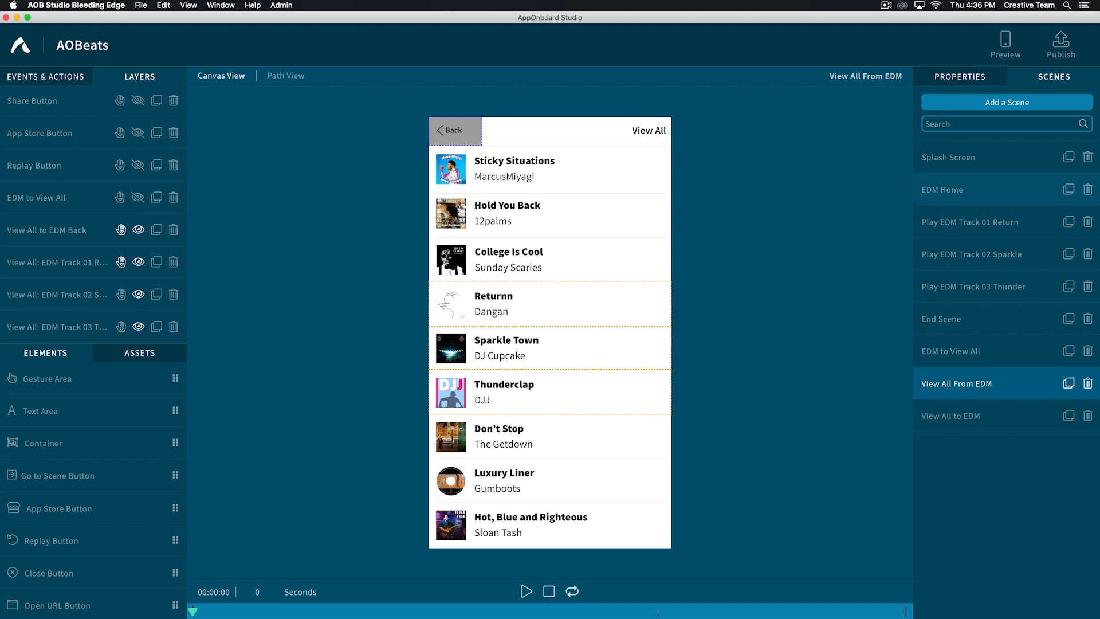
left_click(991, 187)
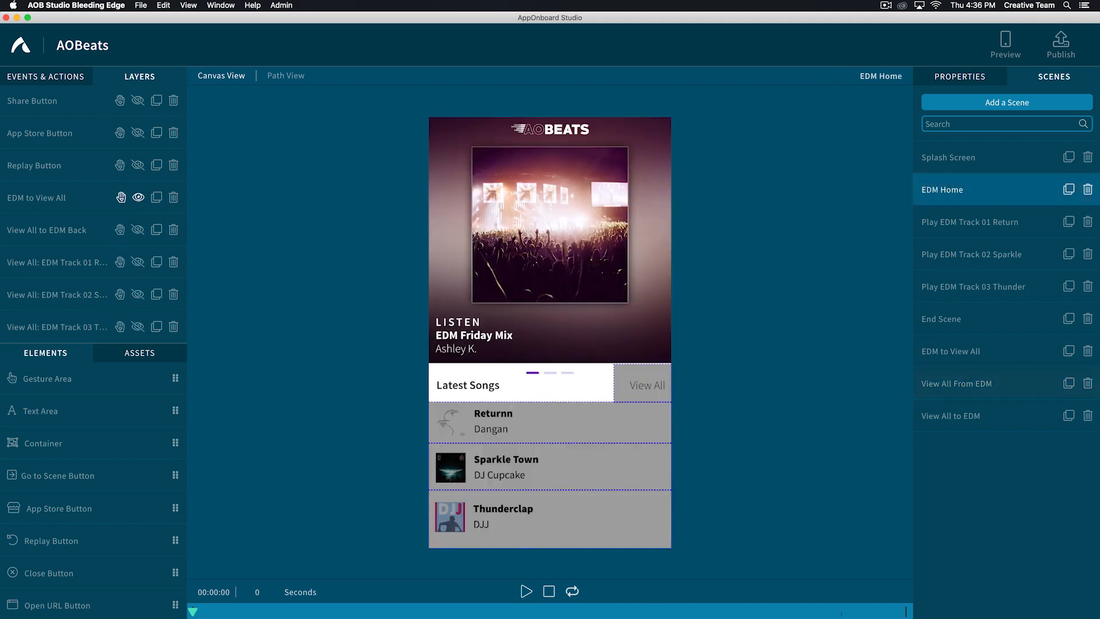
left_click(1068, 189)
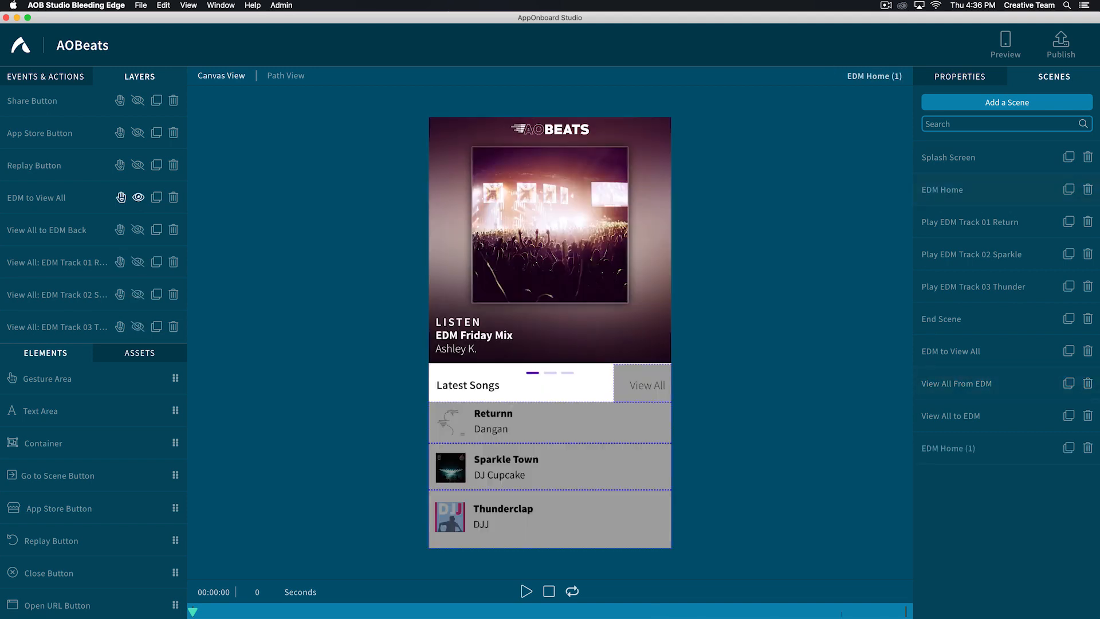
double_click(938, 447)
key("Right")
key("BackSpace")
key("BackSpace")
key("BackSpace")
key("BackSpace")
key("alt+Left")
key("alt+BackSpace")
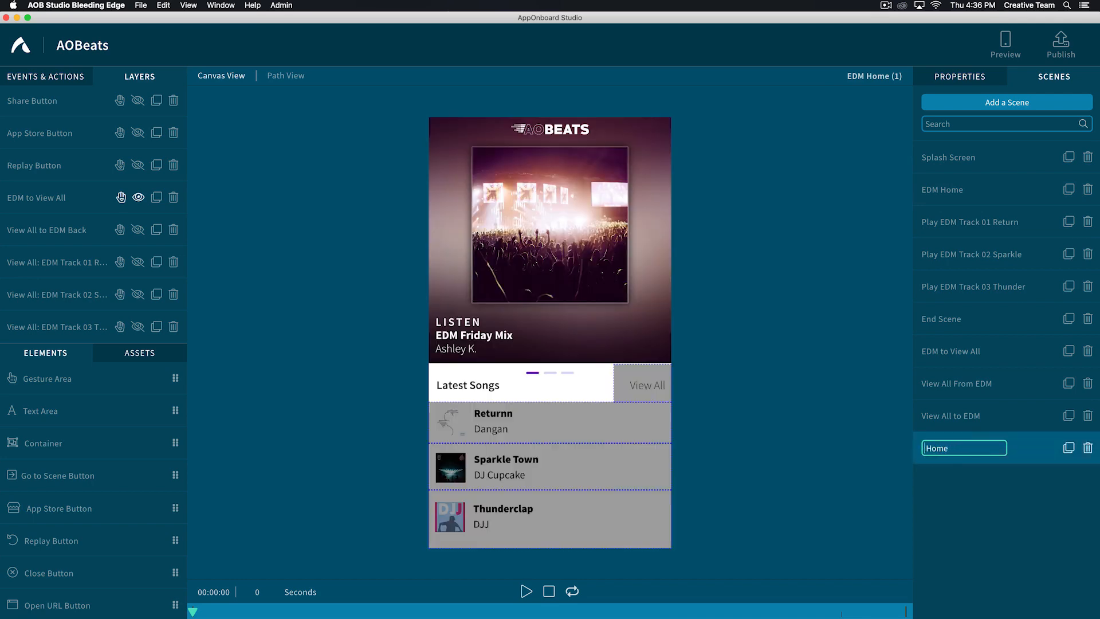
type("Chill")
key("Return")
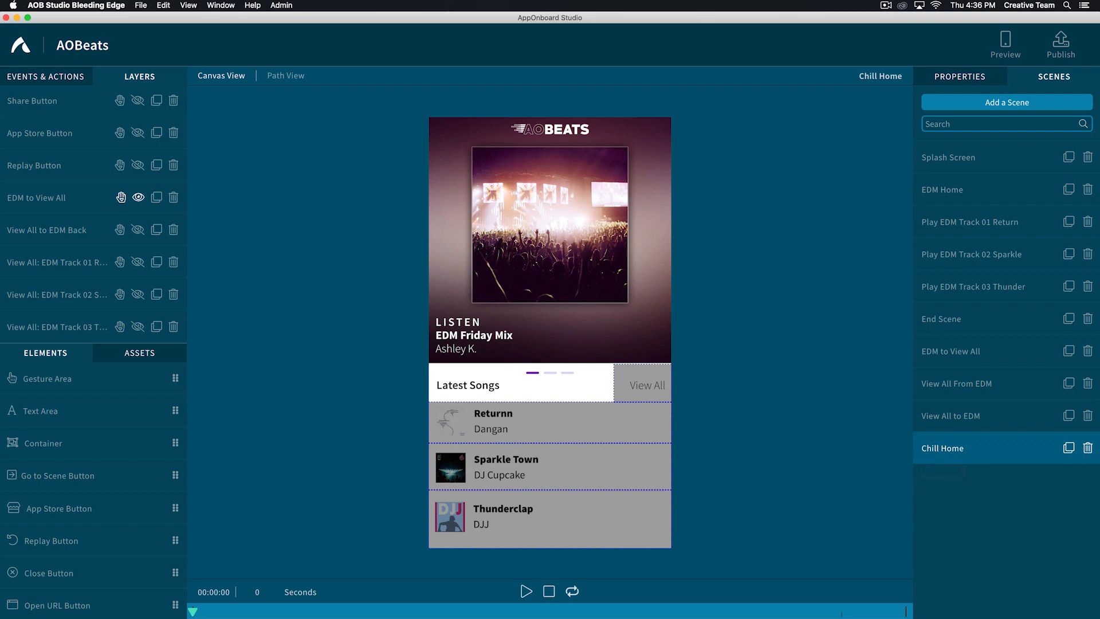
- Change the Play Video action of the Chill Home scene to chill_home.mp4
left_click(86, 76)
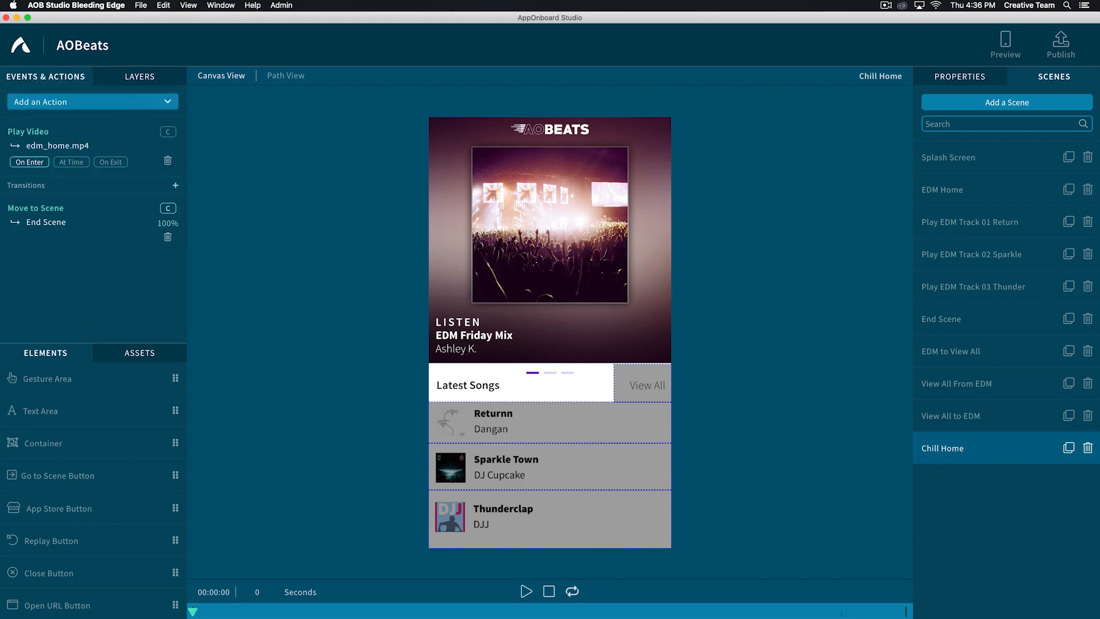
left_click(21, 129)
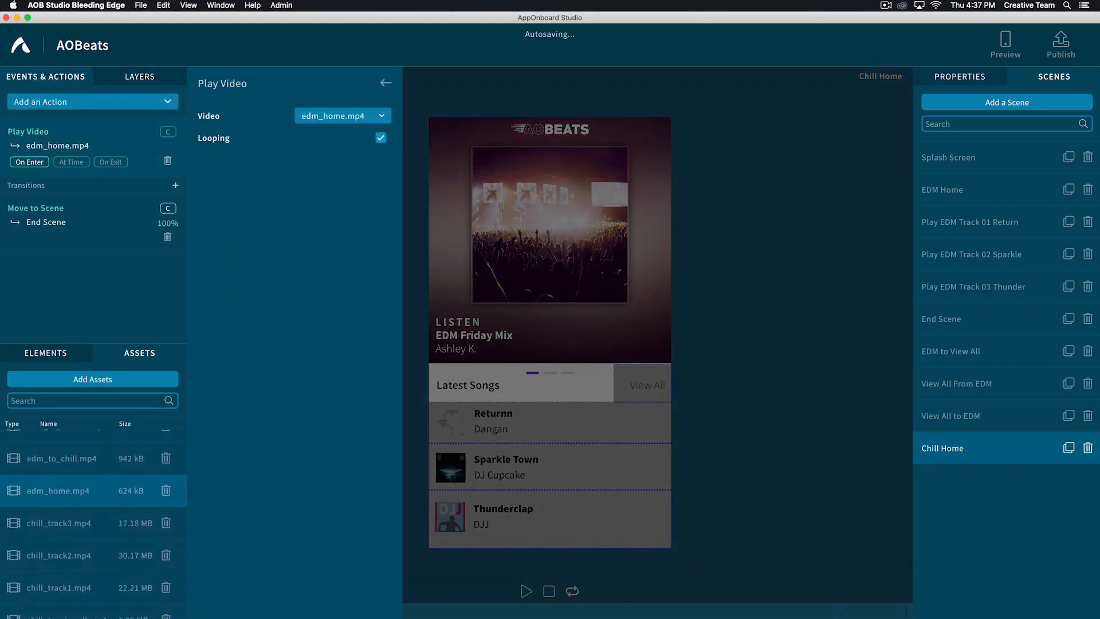
left_click(338, 116)
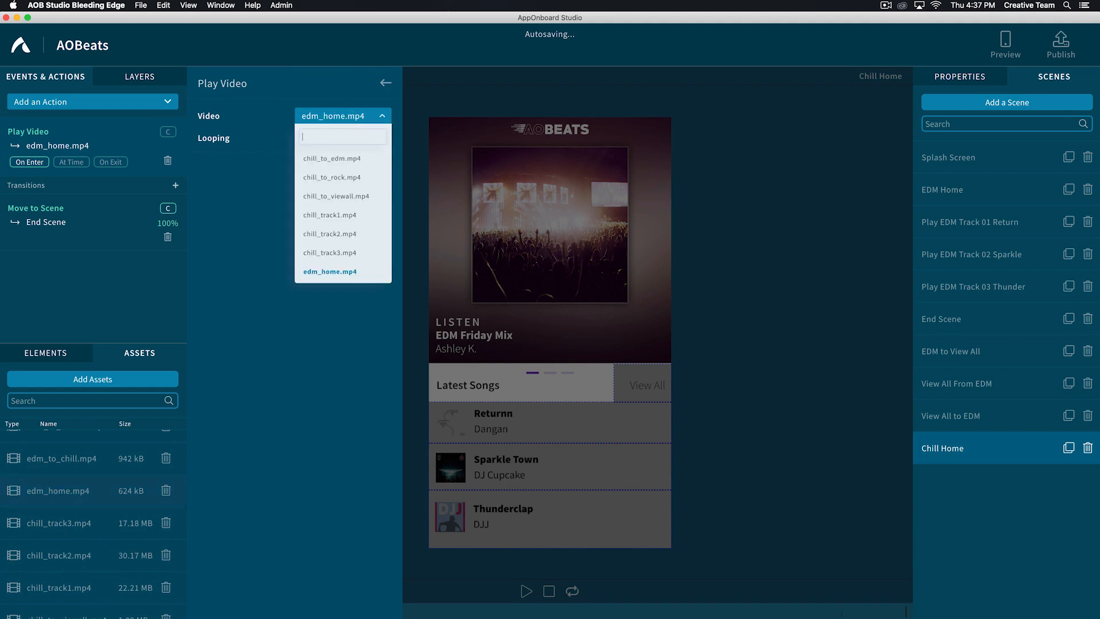
scroll(343, 217, "up", 2)
left_click(310, 161)
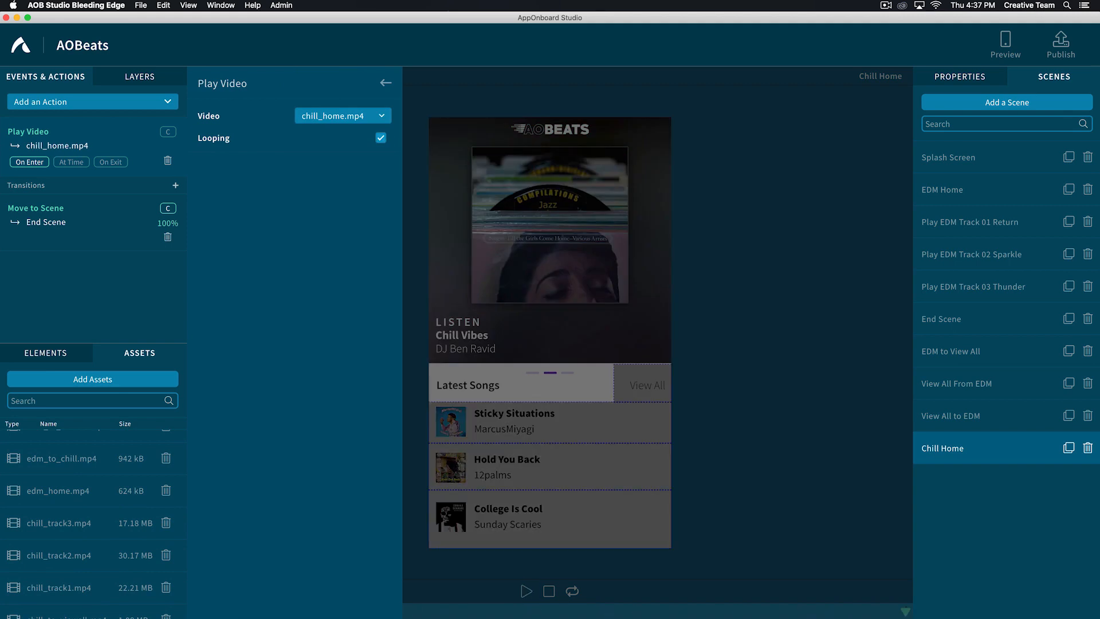
left_click(386, 82)
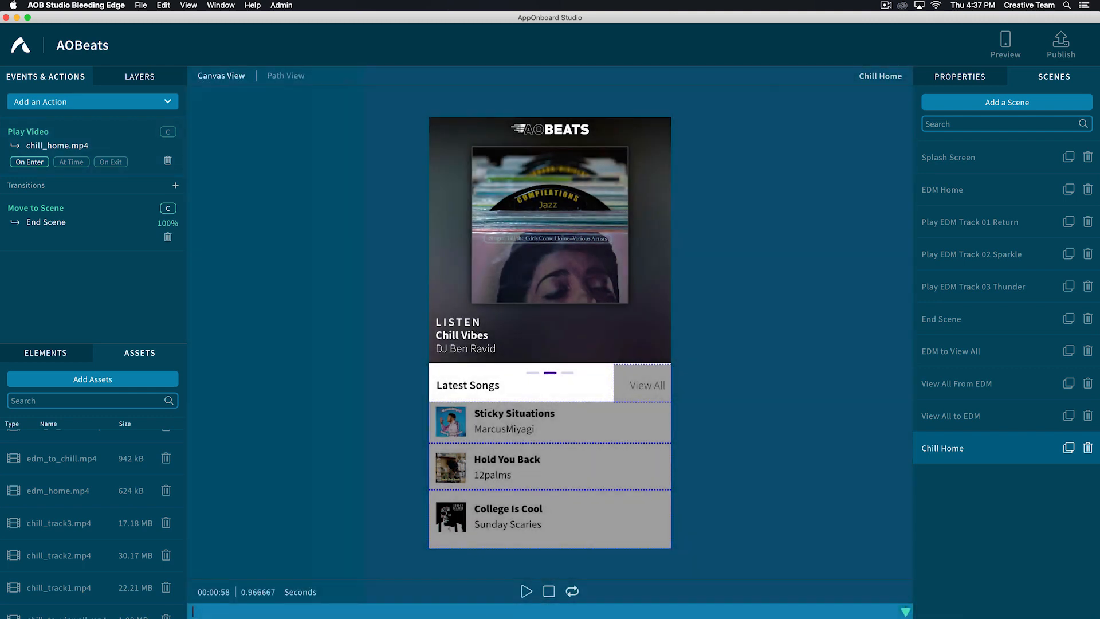
- Add a tap transition from Chill Home to New Scene on the Category: Song 01 gesture area
left_click(552, 419)
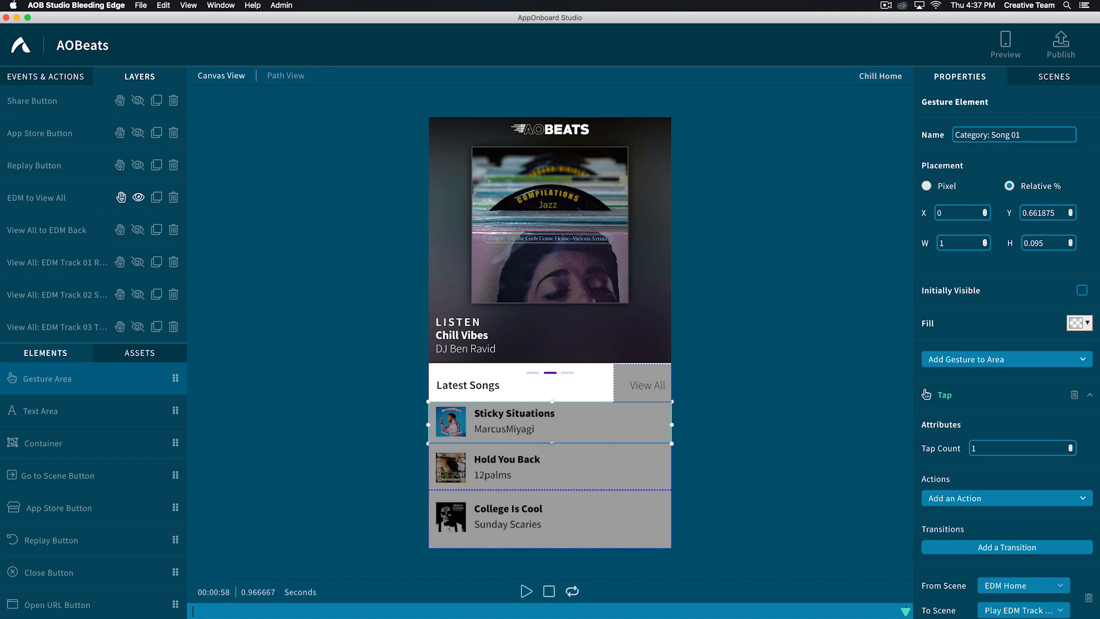
scroll(1006, 343, "down", 5)
left_click(1008, 372)
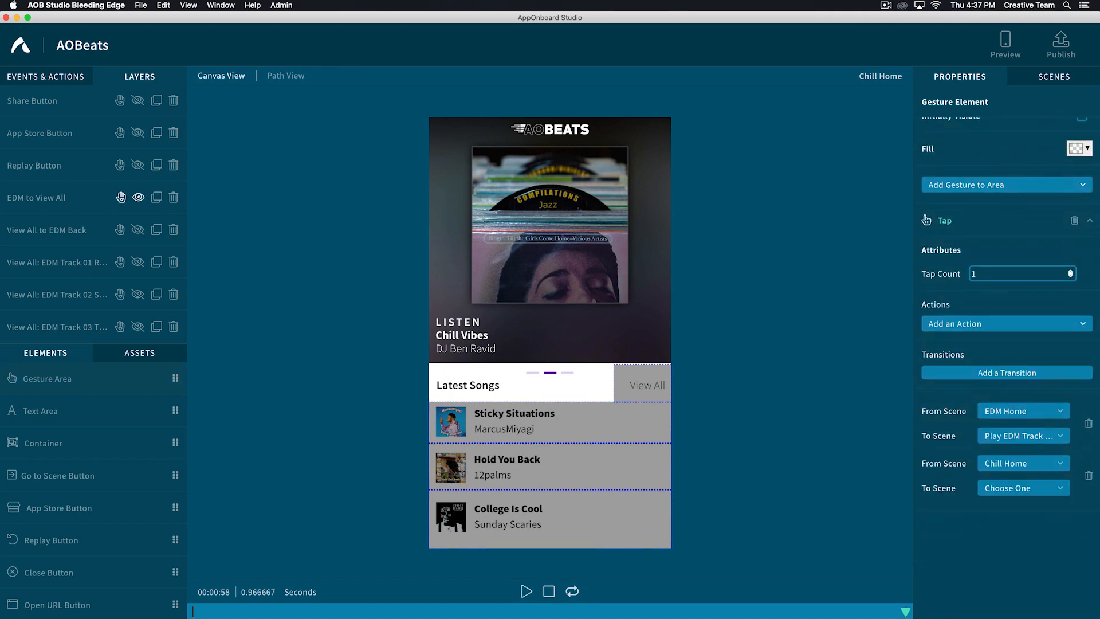
left_click(1007, 488)
left_click(990, 499)
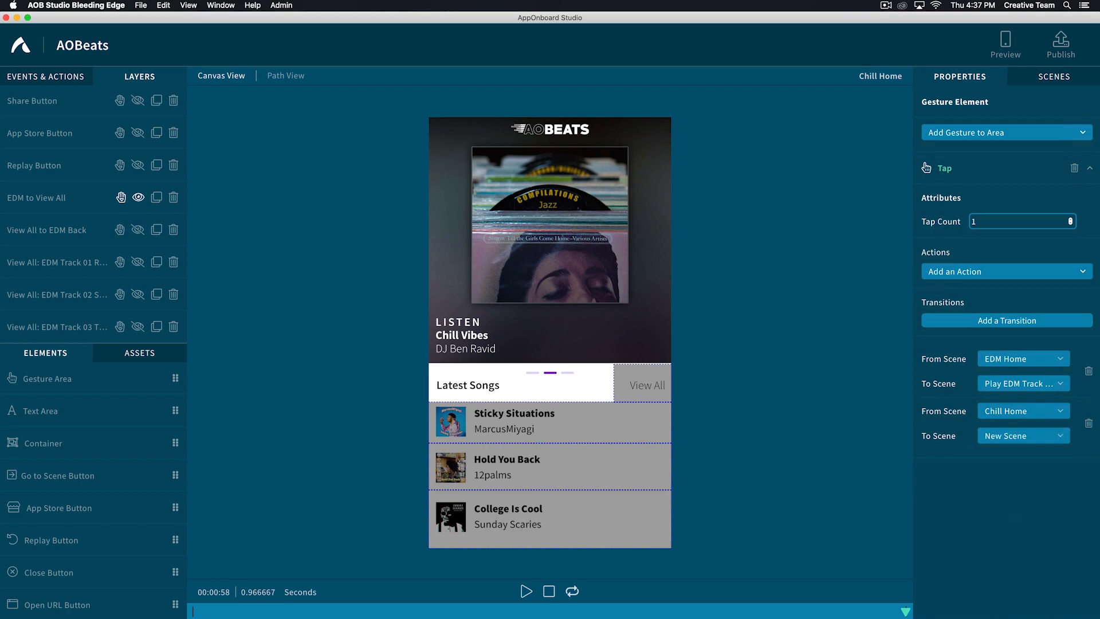
- Duplicate the Play EDM Track 01 Return scene and rename the copy "Play Chill Track 01 Sticky"
left_click(1049, 75)
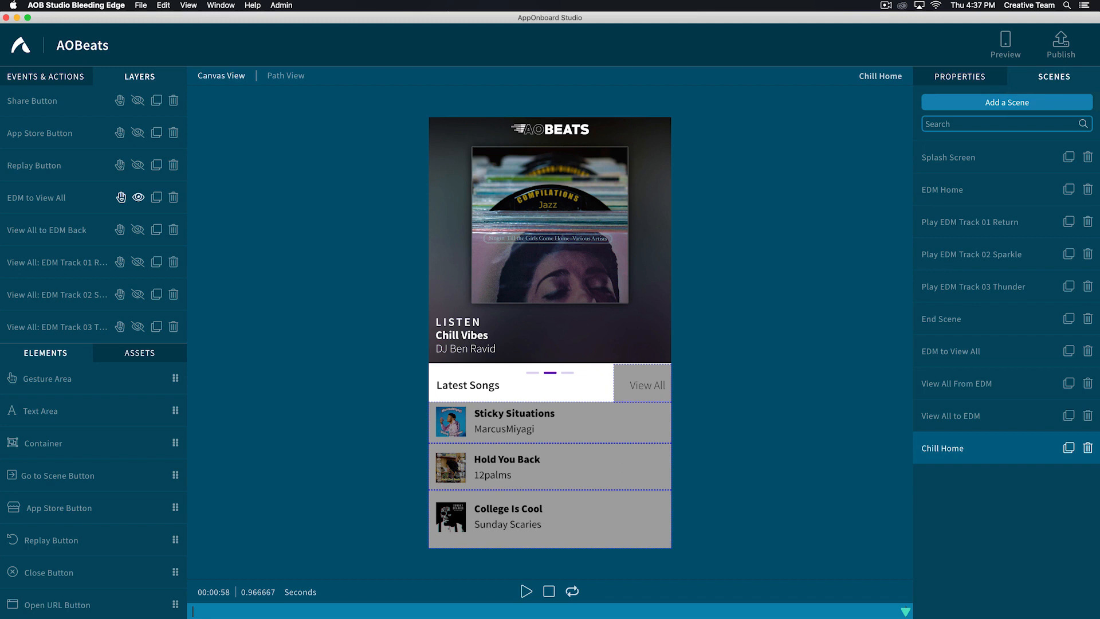
left_click(1069, 221)
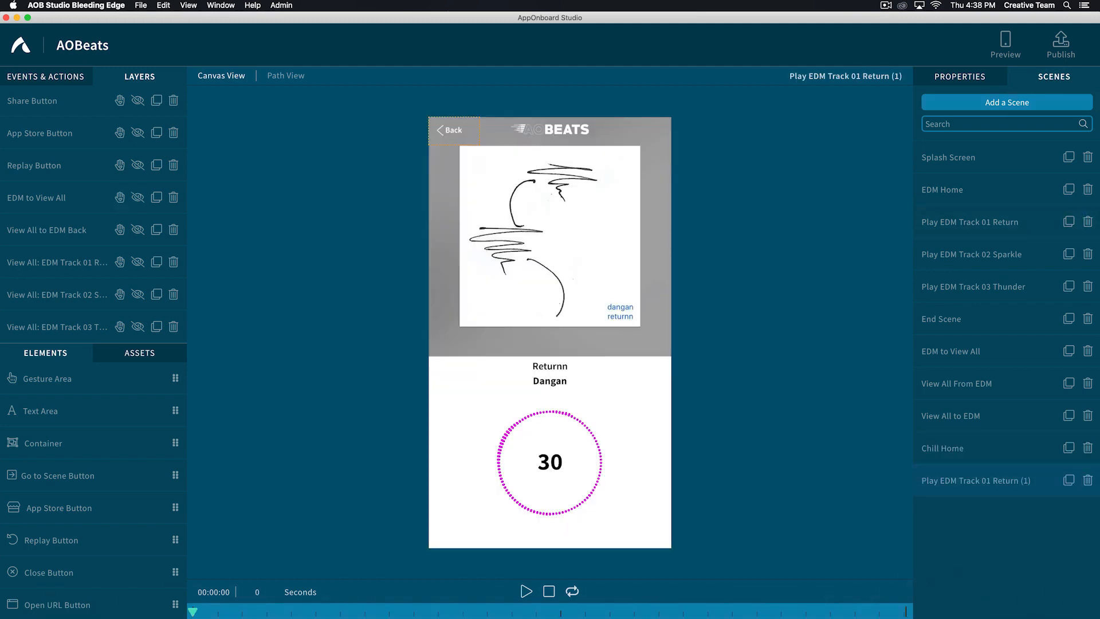
double_click(957, 480)
type("Play Chill Track 01 Sticky")
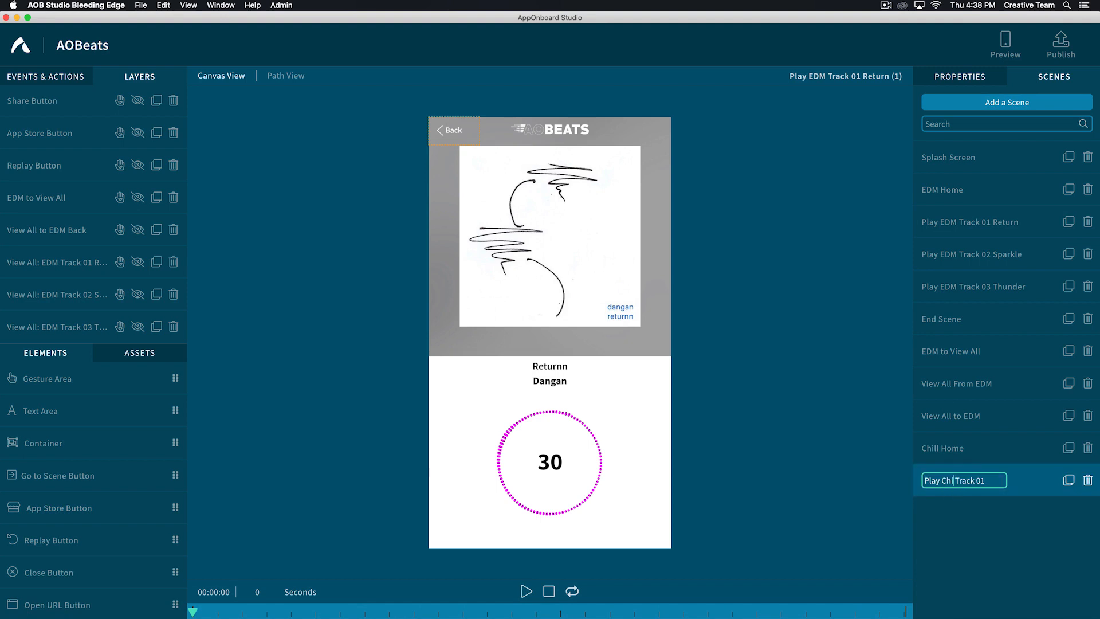
key("Return")
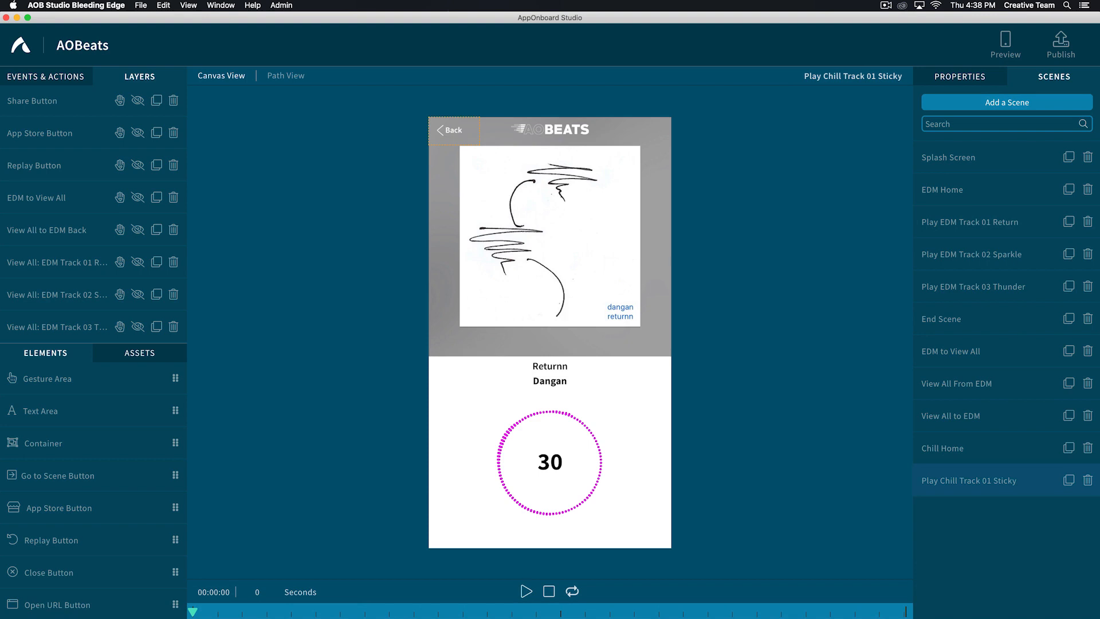
- Change the Play Video action of the Play Chill Track 01 Sticky scene to chill_track1.mp4
left_click(954, 480)
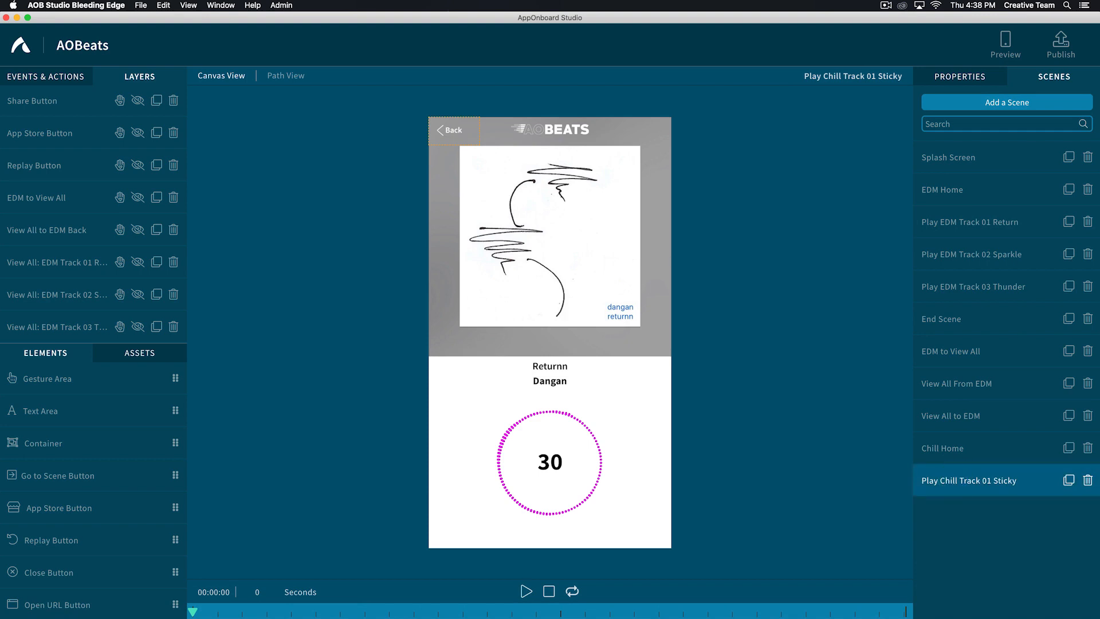
left_click(44, 76)
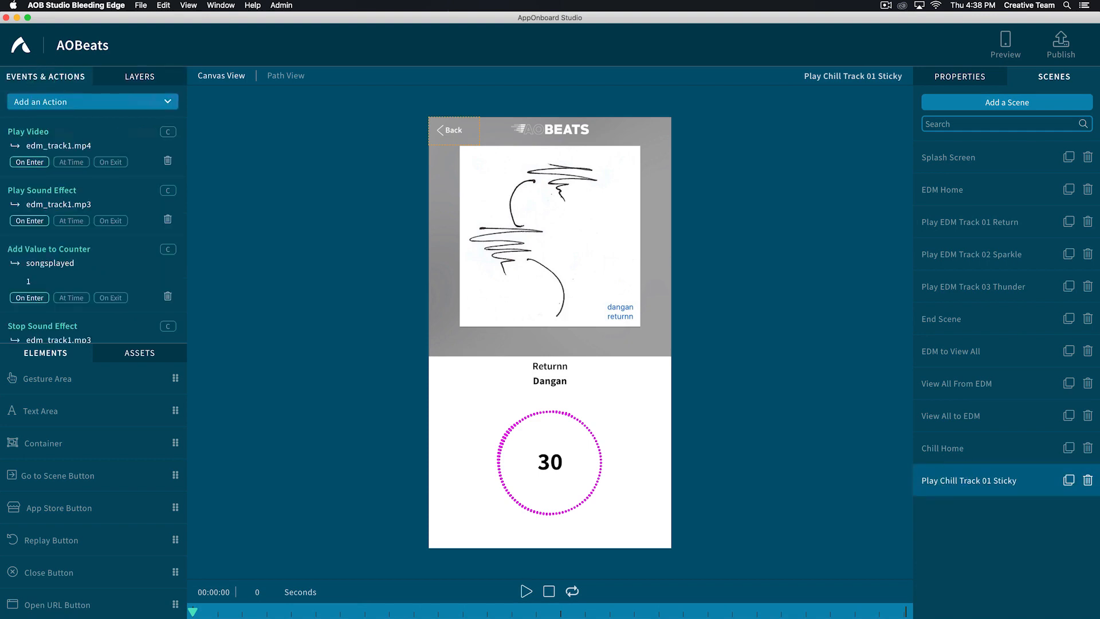
left_click(21, 130)
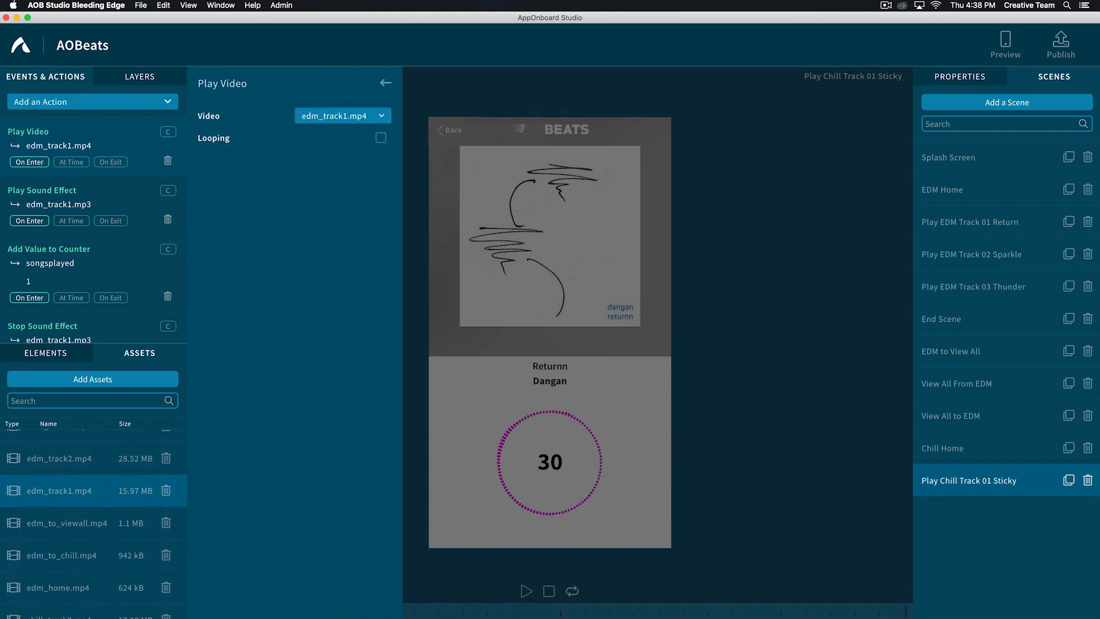
left_click(338, 115)
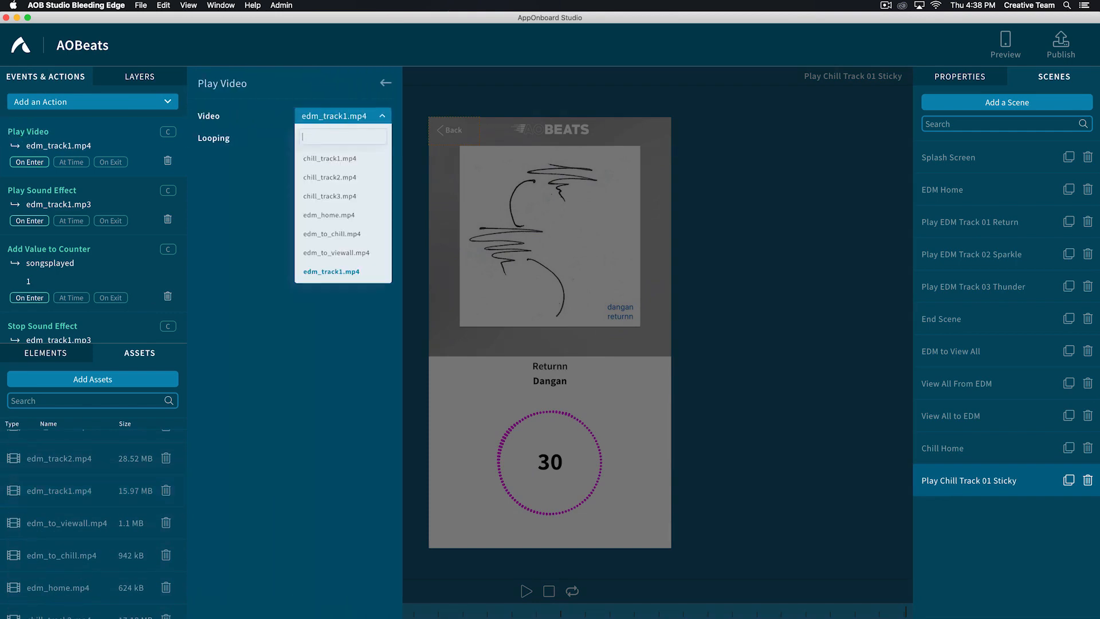
left_click(330, 158)
left_click(385, 83)
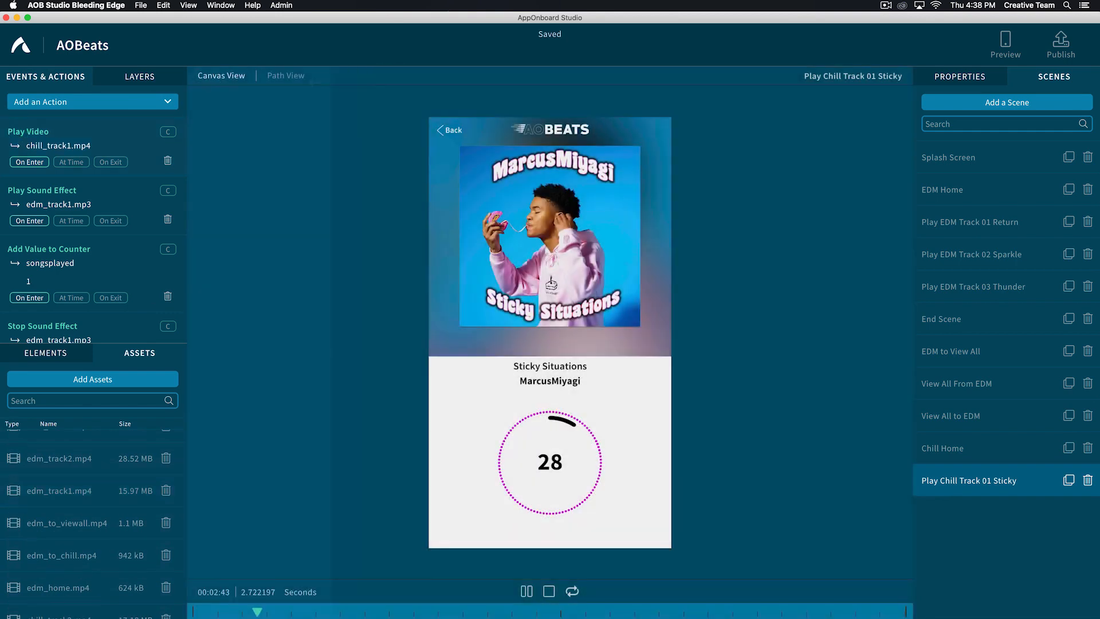
- Set the Play Sound Effect and Stop Sound Effect actions of Play Chill Track 01 Sticky to chill_track1.mp3
left_click(21, 190)
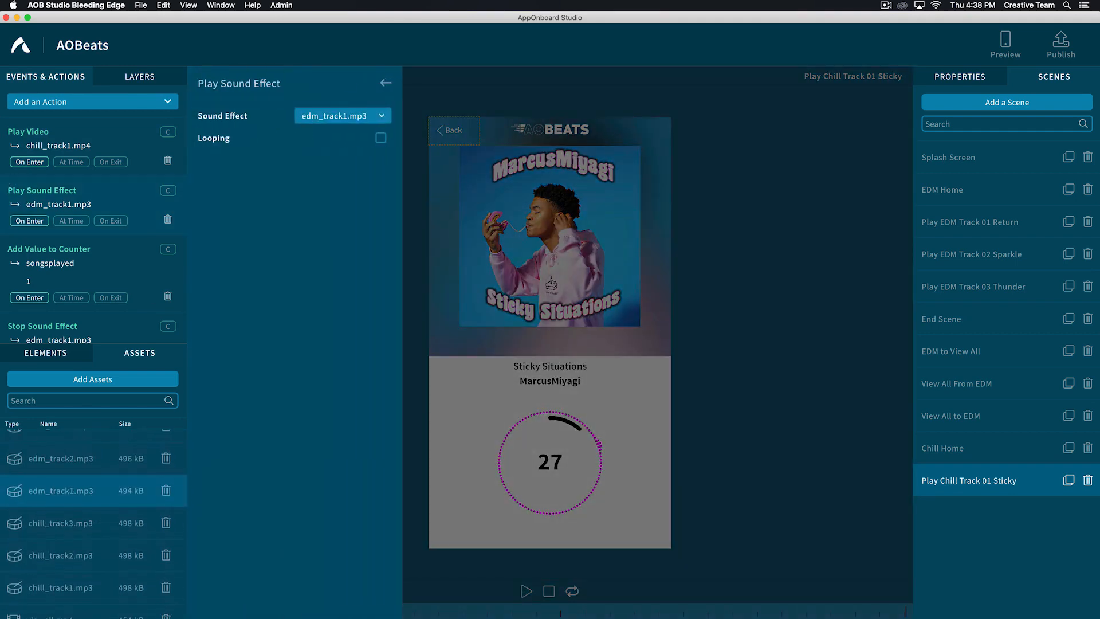
left_click(337, 115)
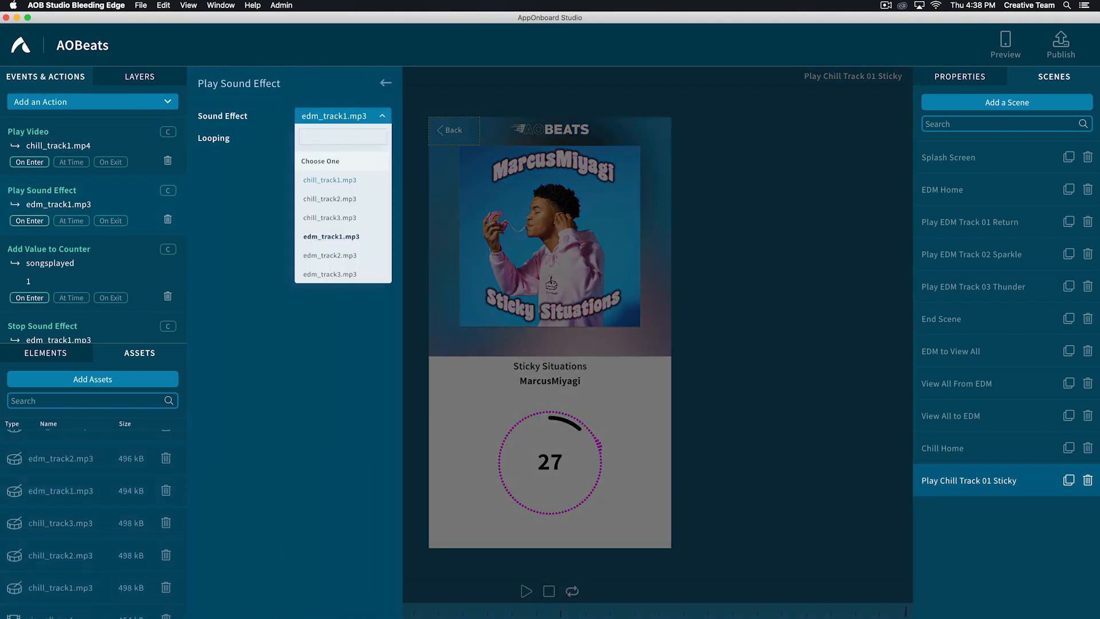
left_click(309, 180)
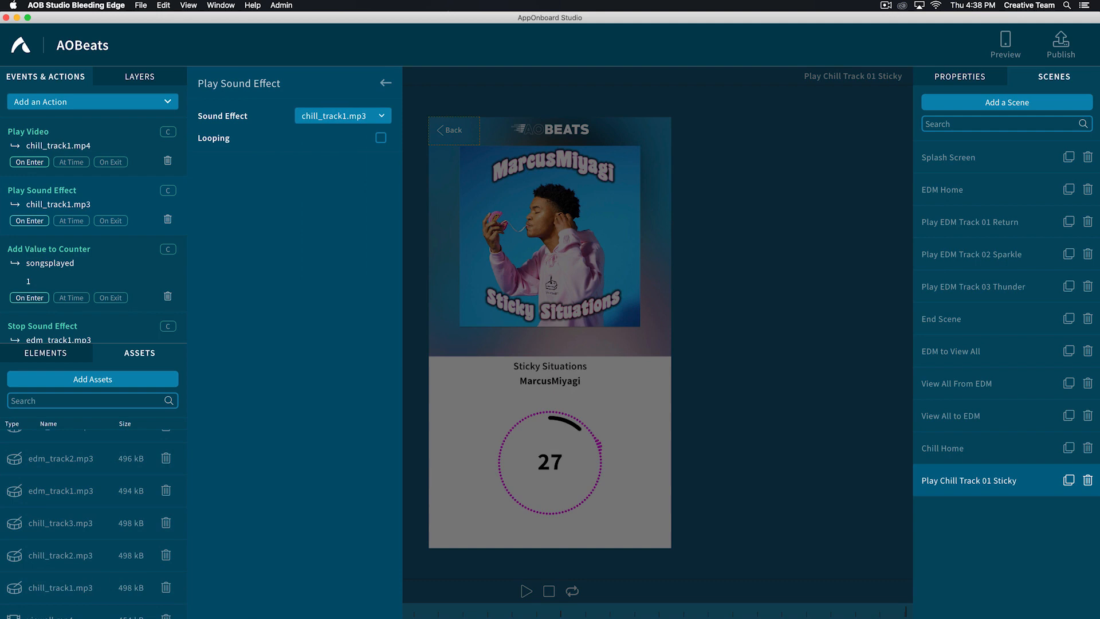
scroll(57, 230, "down", 4)
left_click(41, 192)
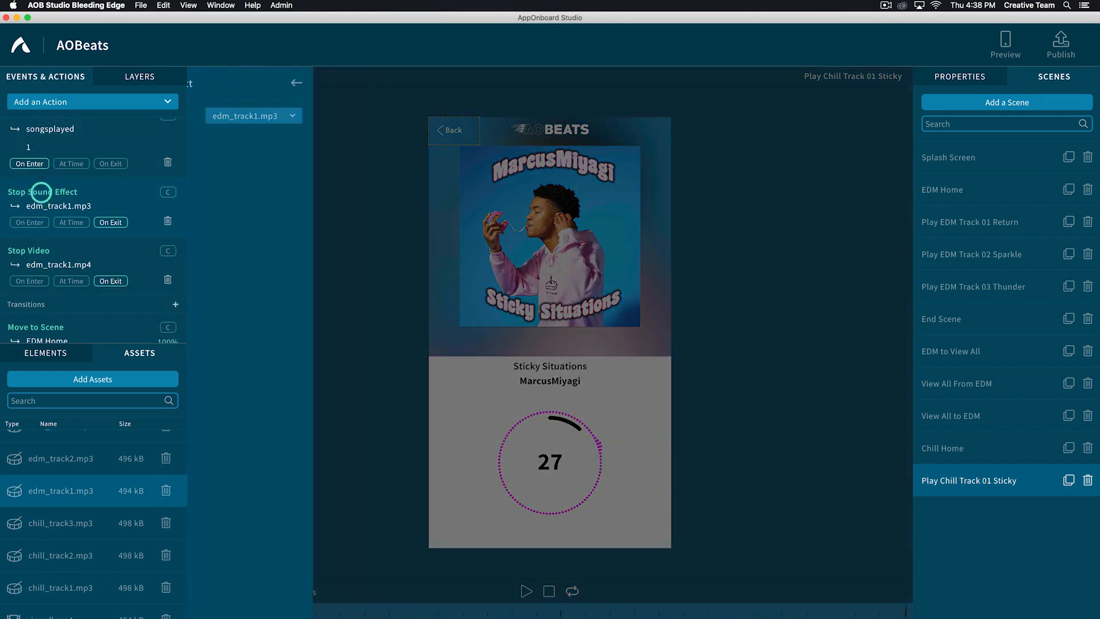
left_click(340, 115)
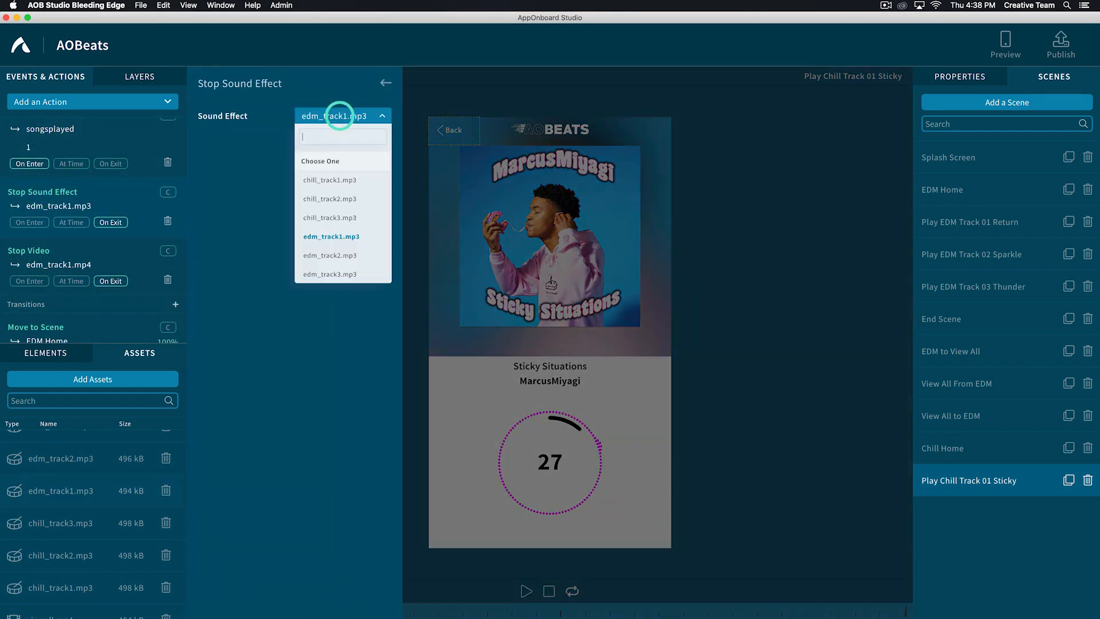
left_click(310, 179)
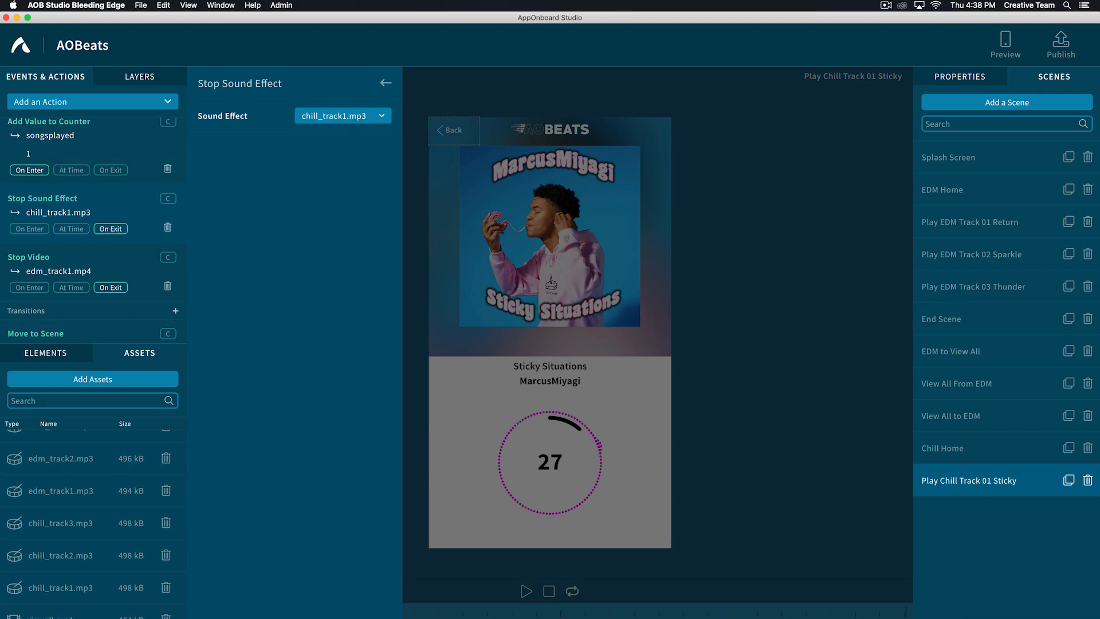
- Change the Stop Video action of Play Chill Track 01 Sticky to chill_track1.mp4
left_click(37, 258)
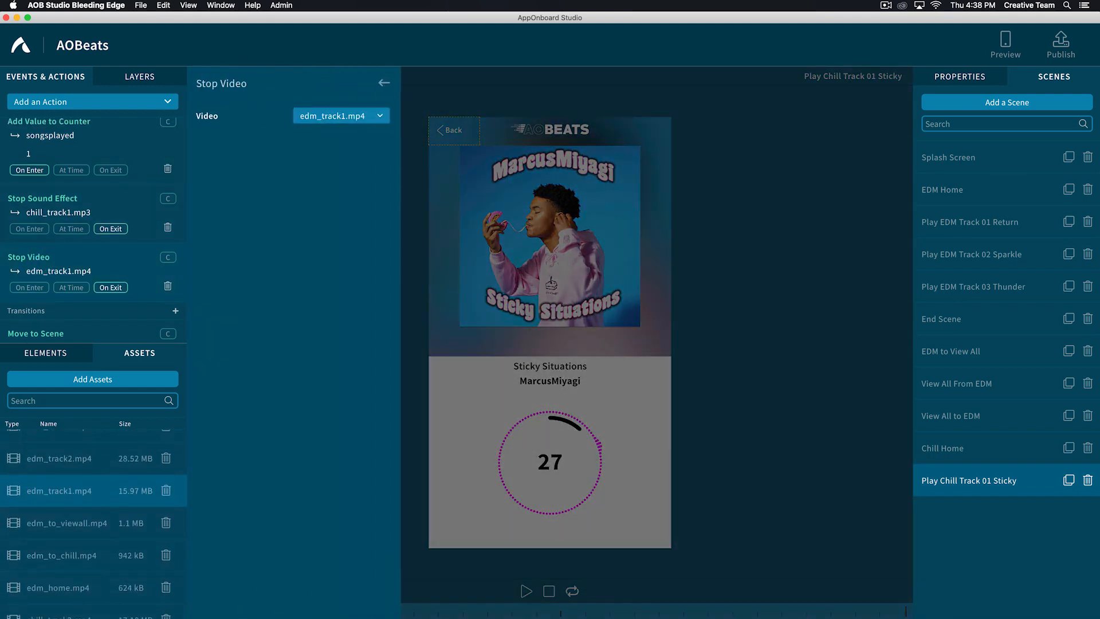
left_click(334, 116)
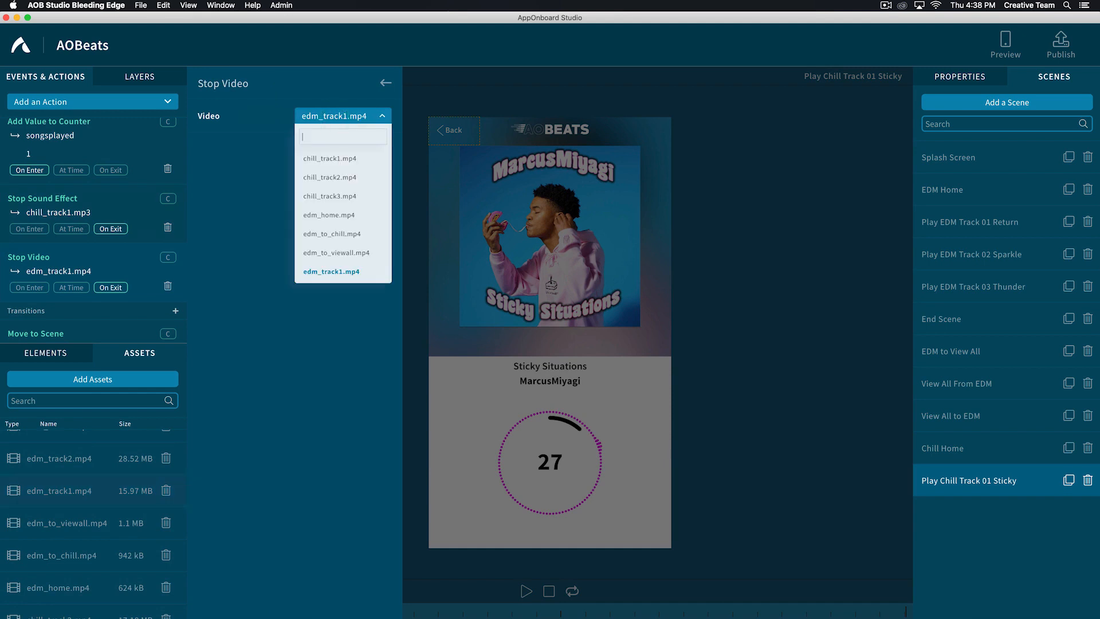
left_click(330, 159)
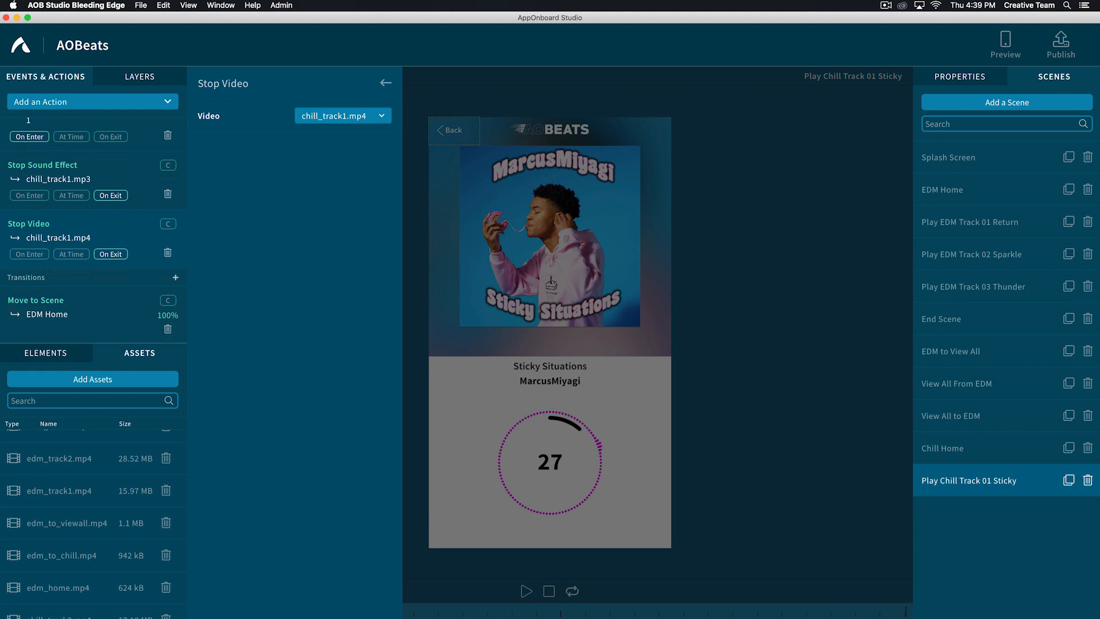
- Set the after-video transition of Play Chill Track 01 Sticky to move to the Chill Home scene
left_click(39, 300)
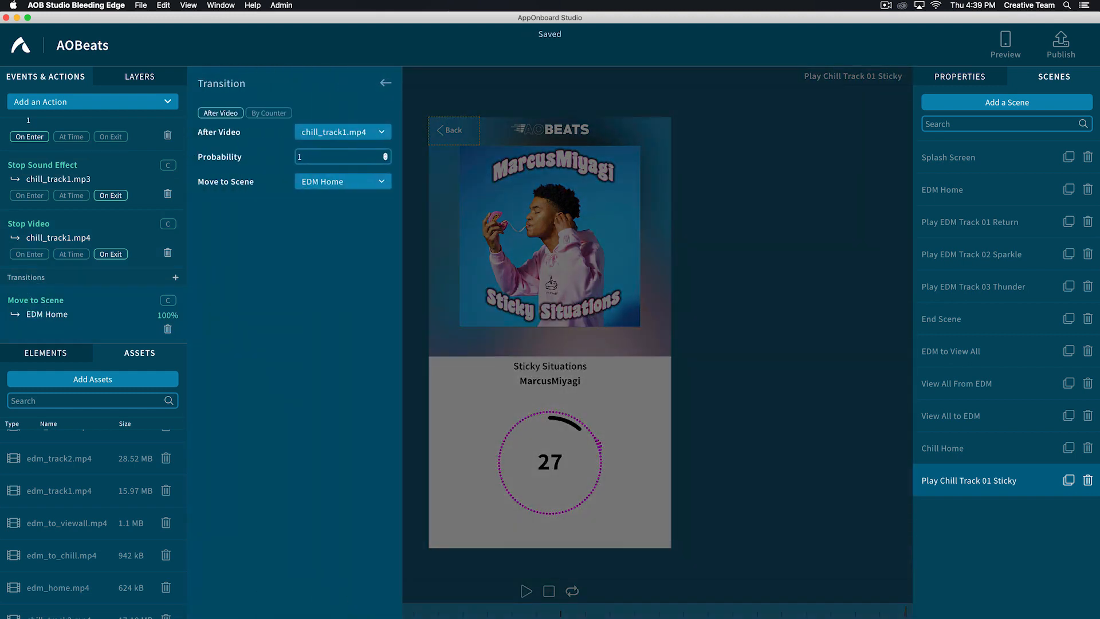
left_click(338, 181)
scroll(343, 275, "down", 5)
left_click(313, 310)
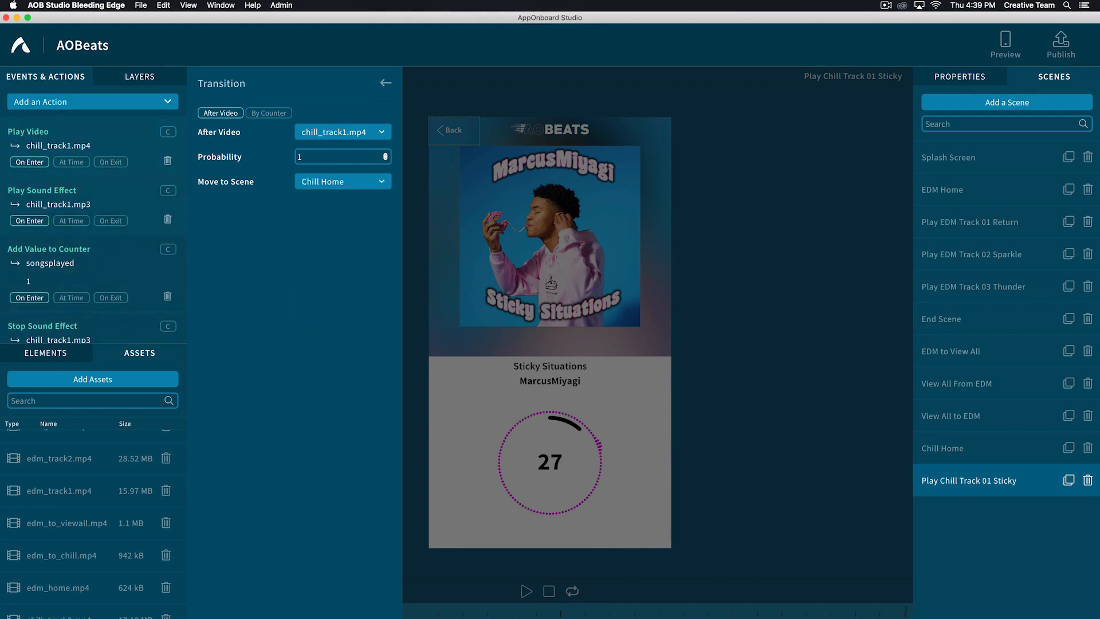
scroll(93, 229, "down", 1)
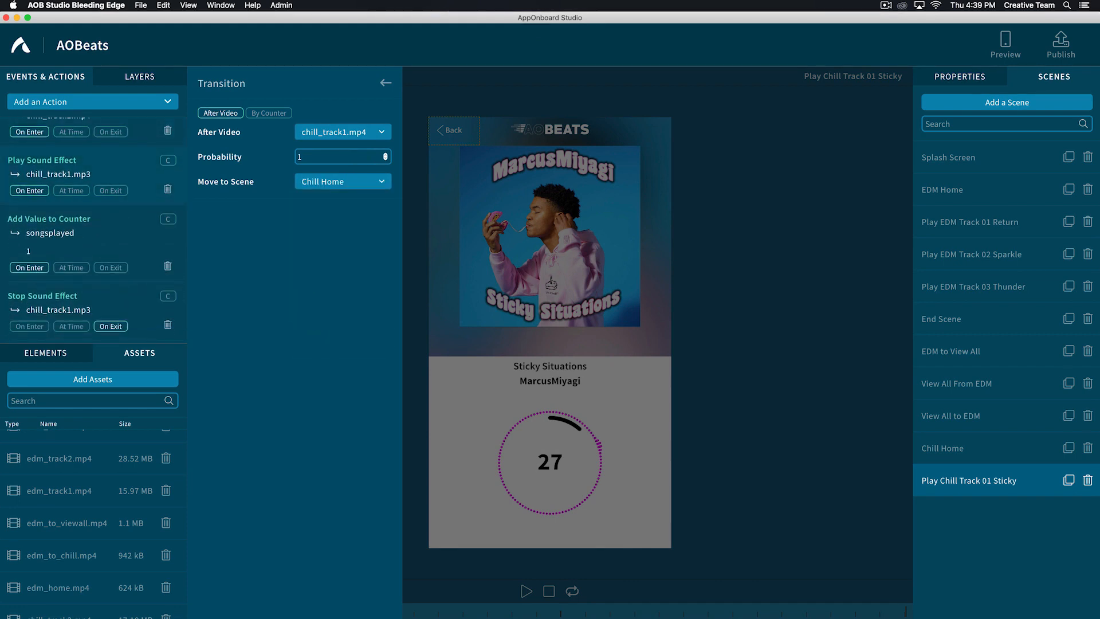
scroll(110, 212, "down", 4)
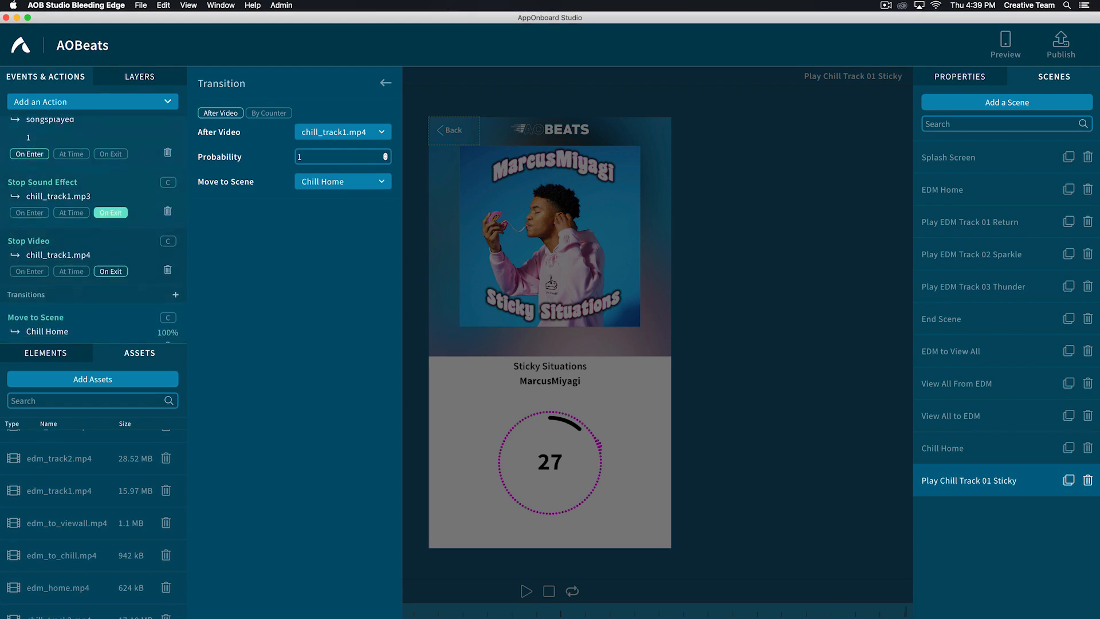
scroll(93, 227, "down", 1)
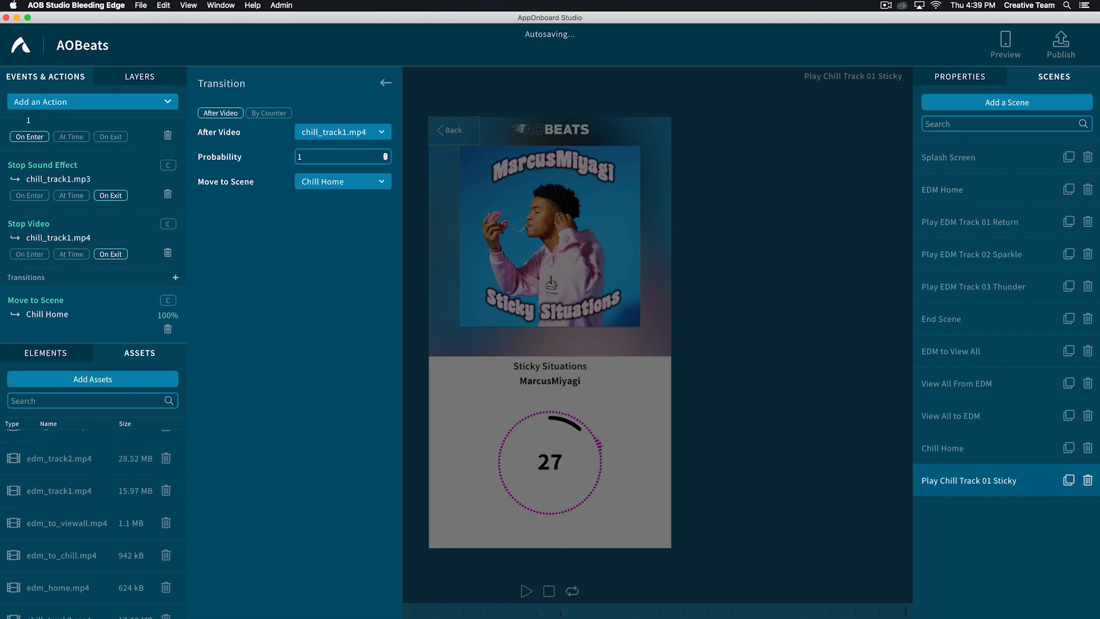
left_click(385, 83)
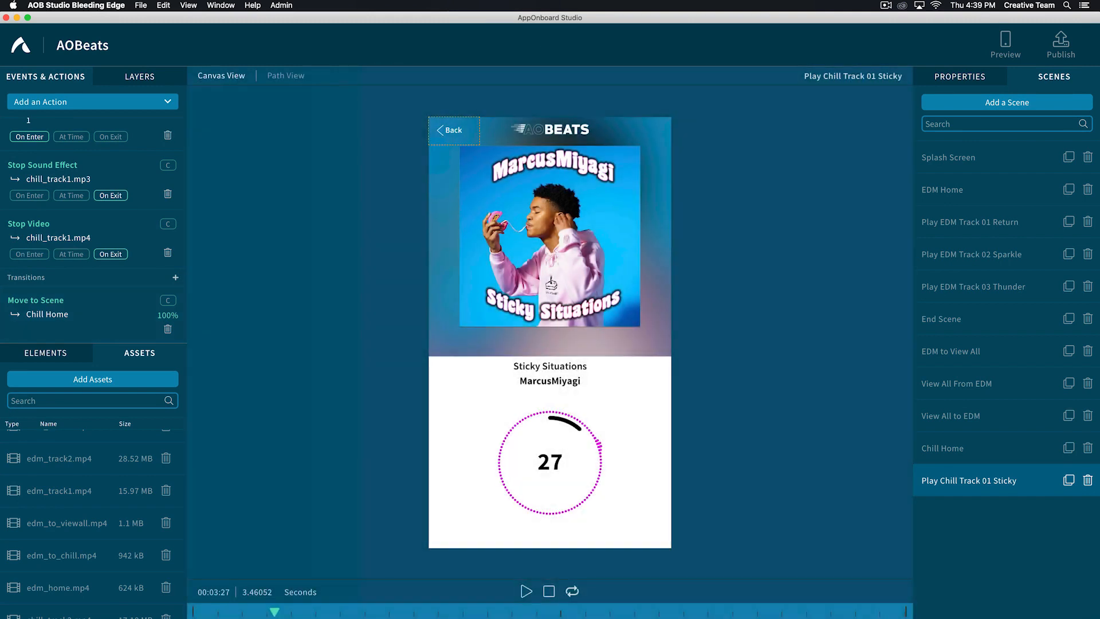
- Hide the Go To EDM Home back button in the Play Chill Track 01 Sticky scene
left_click(454, 130)
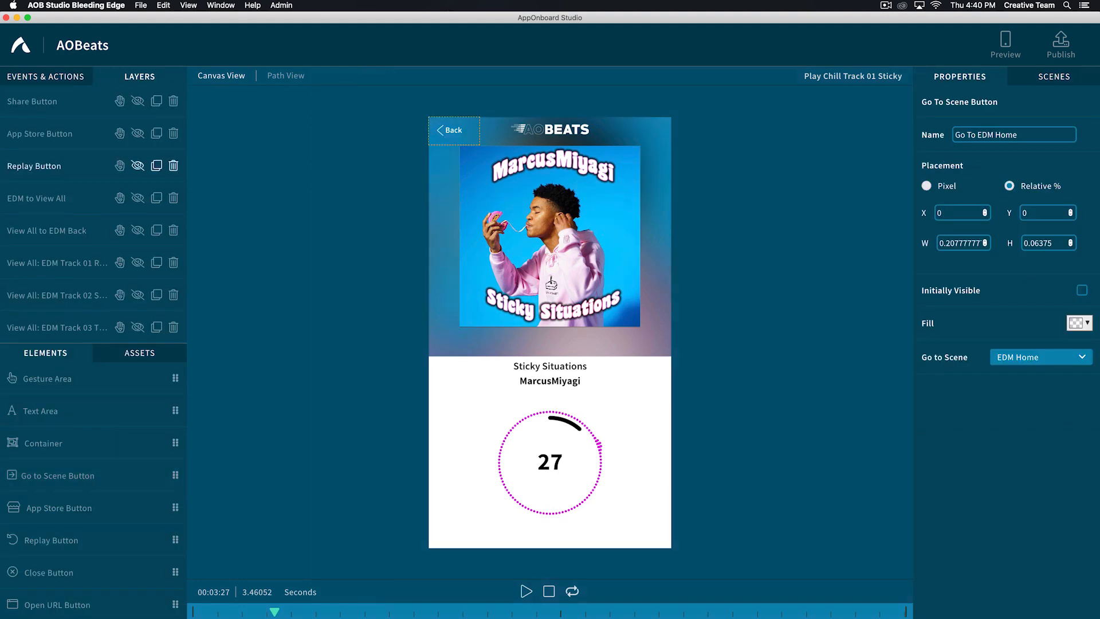
scroll(92, 177, "up", 4)
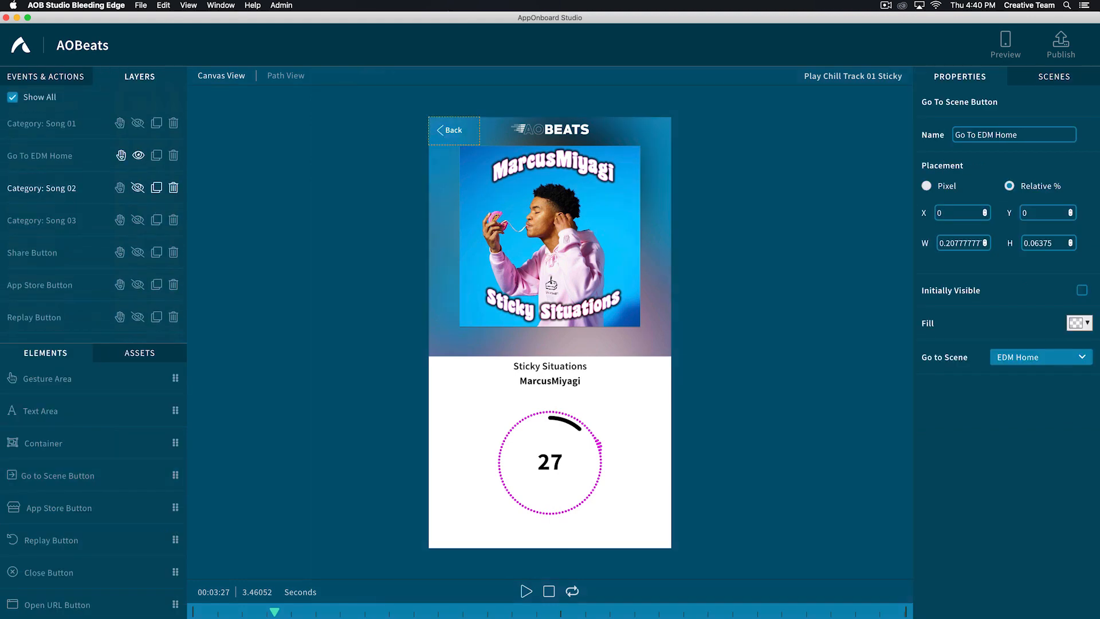
left_click(138, 155)
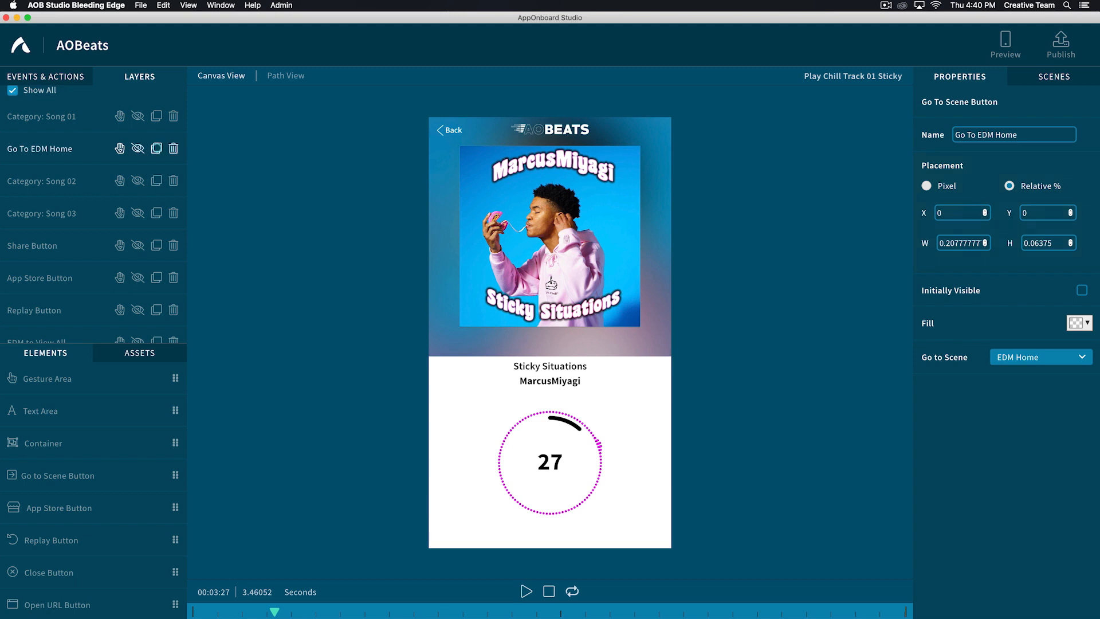
- Duplicate the Go To EDM Home button and rename the copy "Go To Chill Home"
left_click(156, 148)
left_click(27, 327)
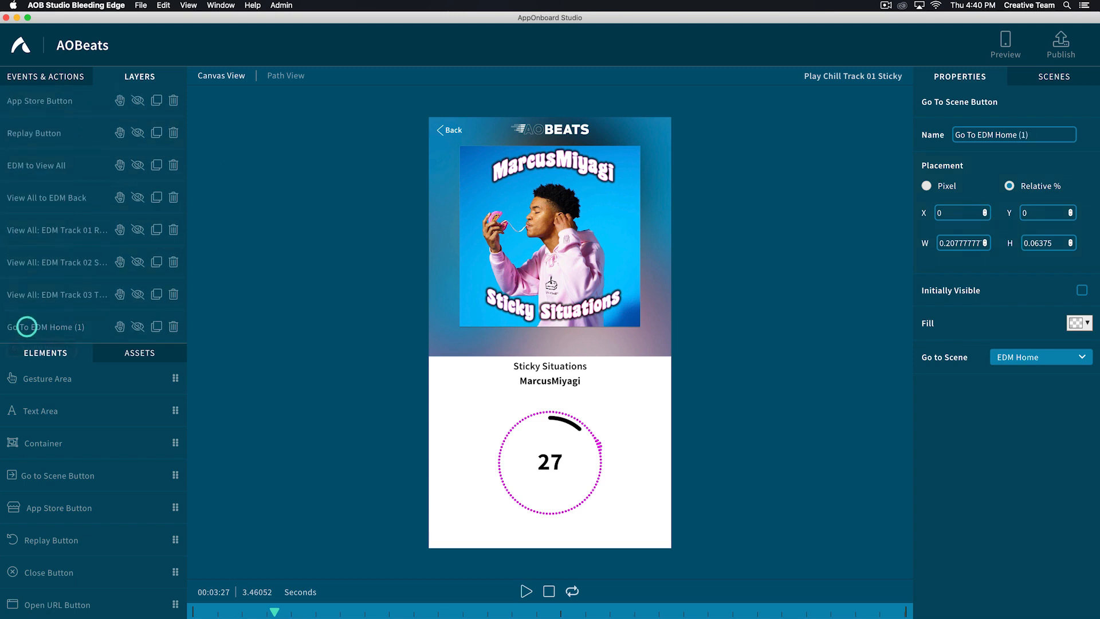
left_click(994, 135)
type("Chill")
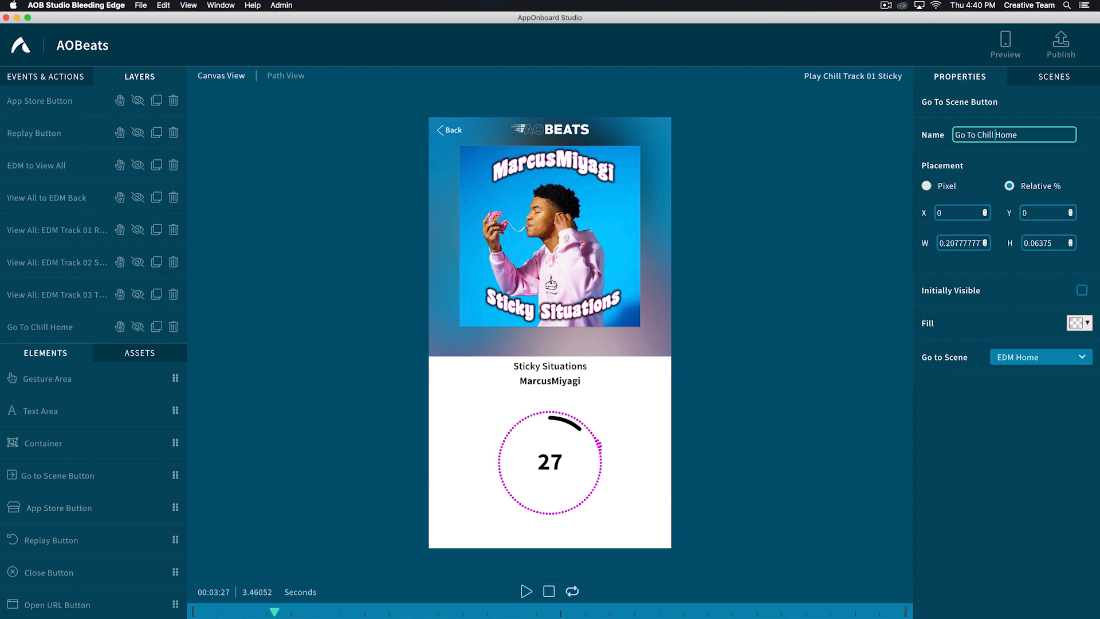
- Set the Go To Chill Home button's target scene to Chill Home and make the button visible in this scene
left_click(1022, 356)
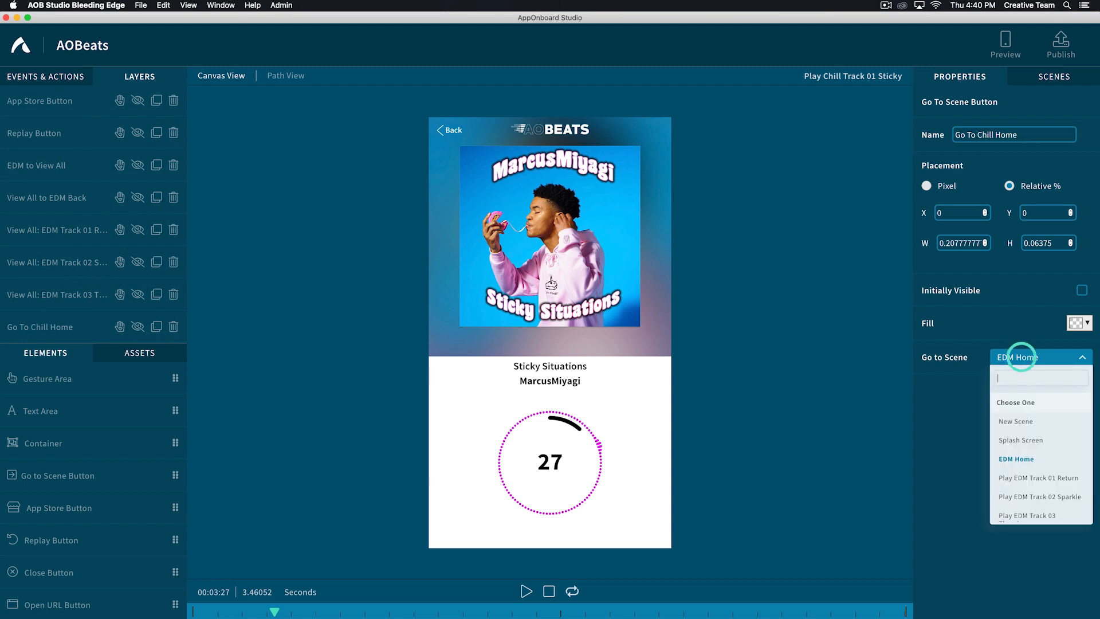
left_click(1004, 494)
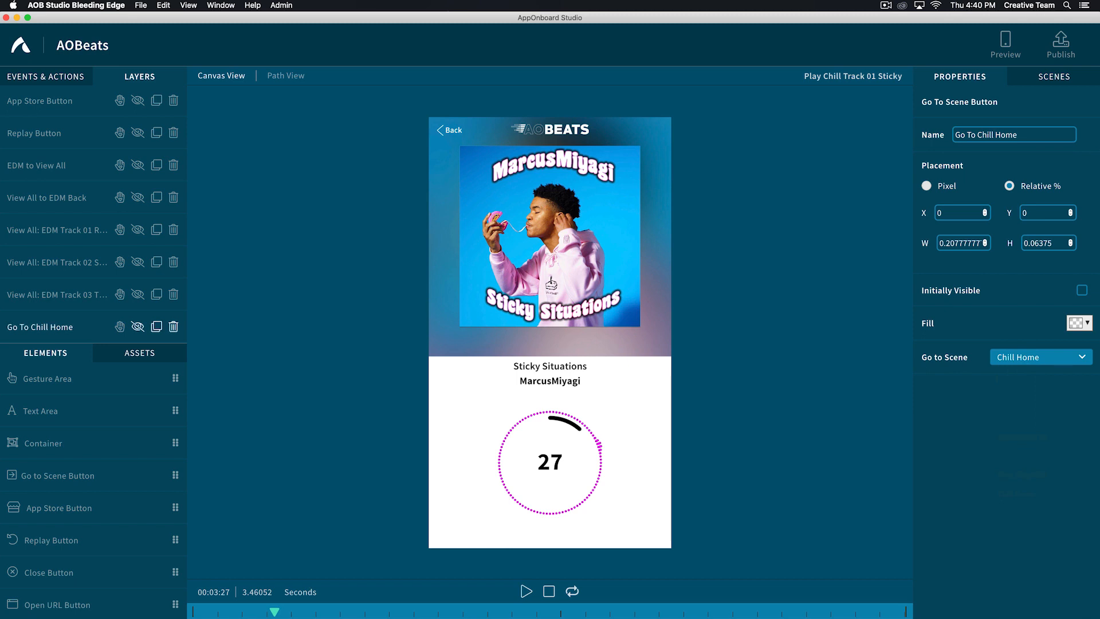
left_click(137, 326)
- Add a tap transition from Chill Home to New Scene on the gesture area over the Hold You Back song
left_click(1055, 77)
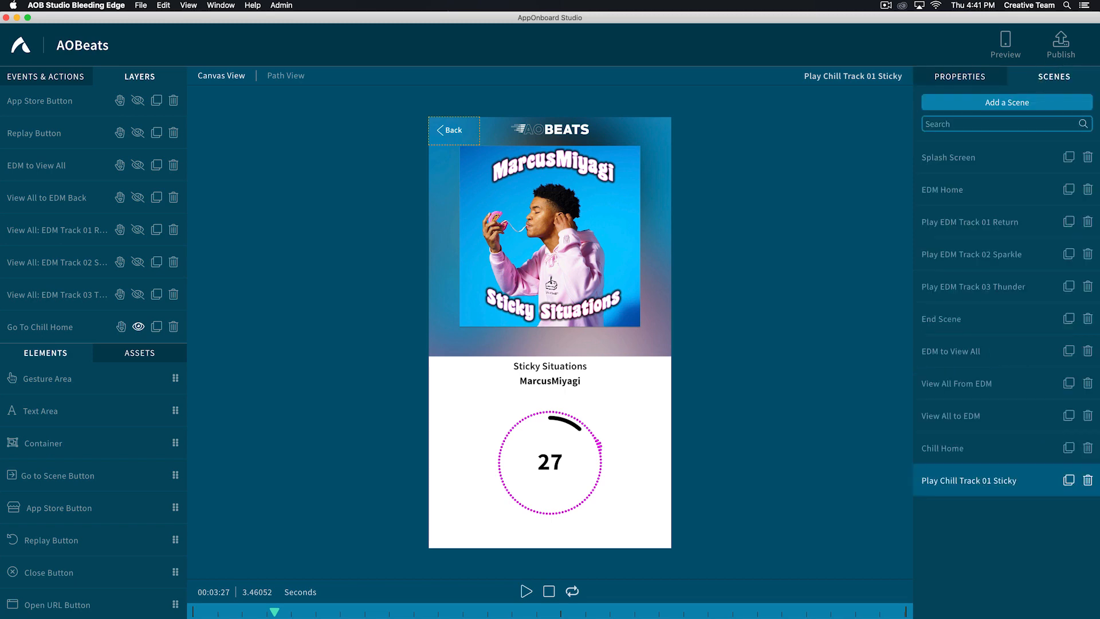
left_click(934, 448)
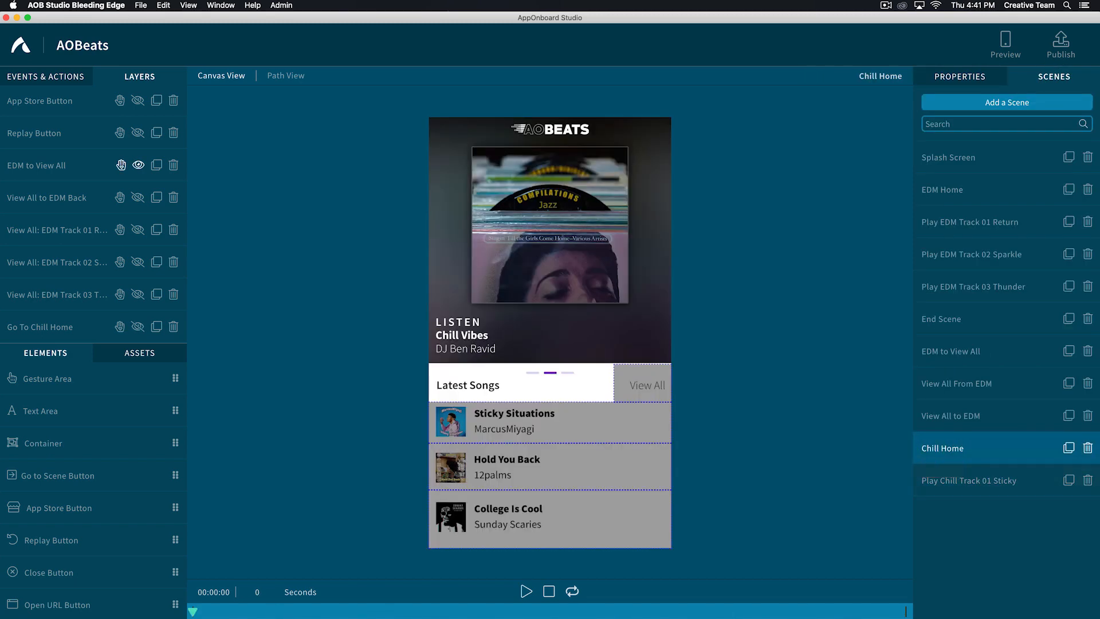
left_click(491, 462)
scroll(1007, 344, "down", 4)
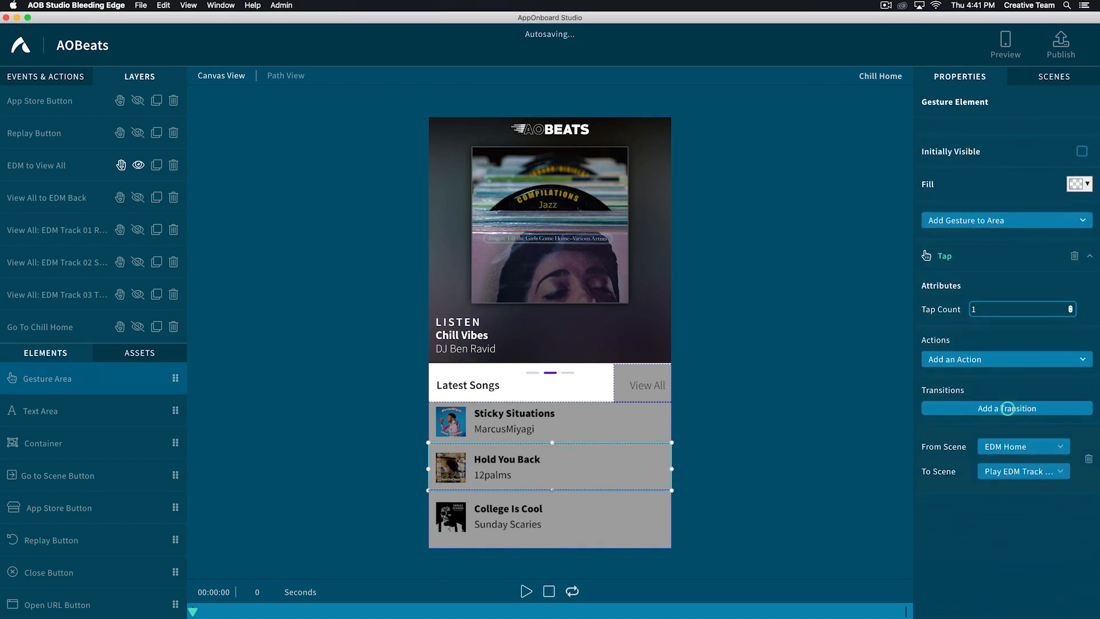
left_click(1007, 407)
scroll(1007, 406, "down", 3)
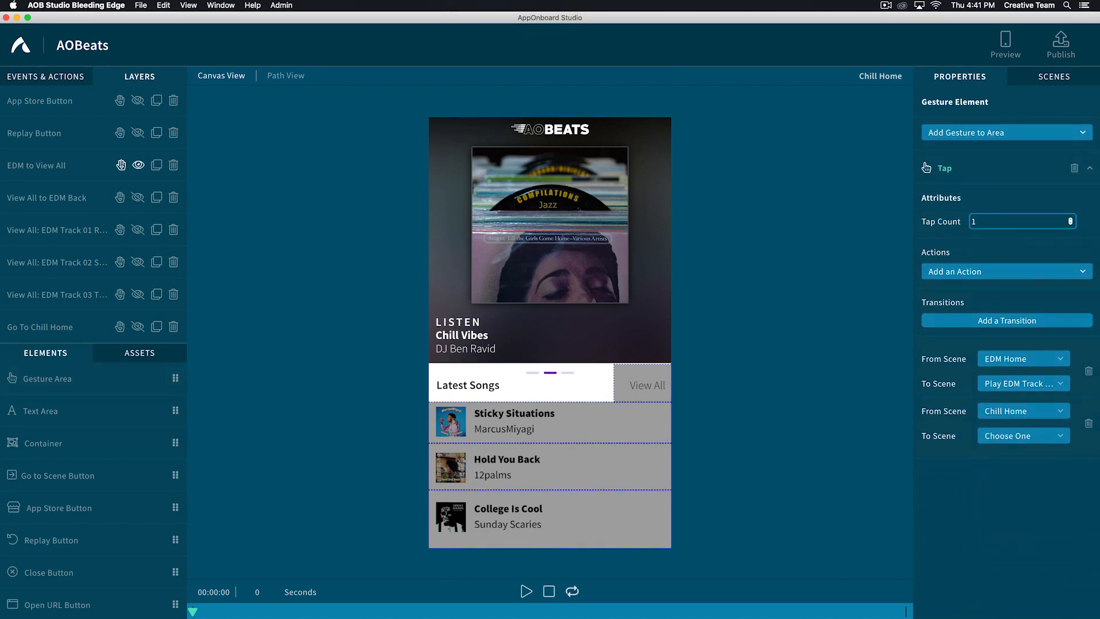
left_click(1010, 437)
left_click(992, 499)
- Duplicate the Play Chill Track 01 Sticky scene and rename the copy "Play Chill Track 02 Hold"
left_click(1046, 76)
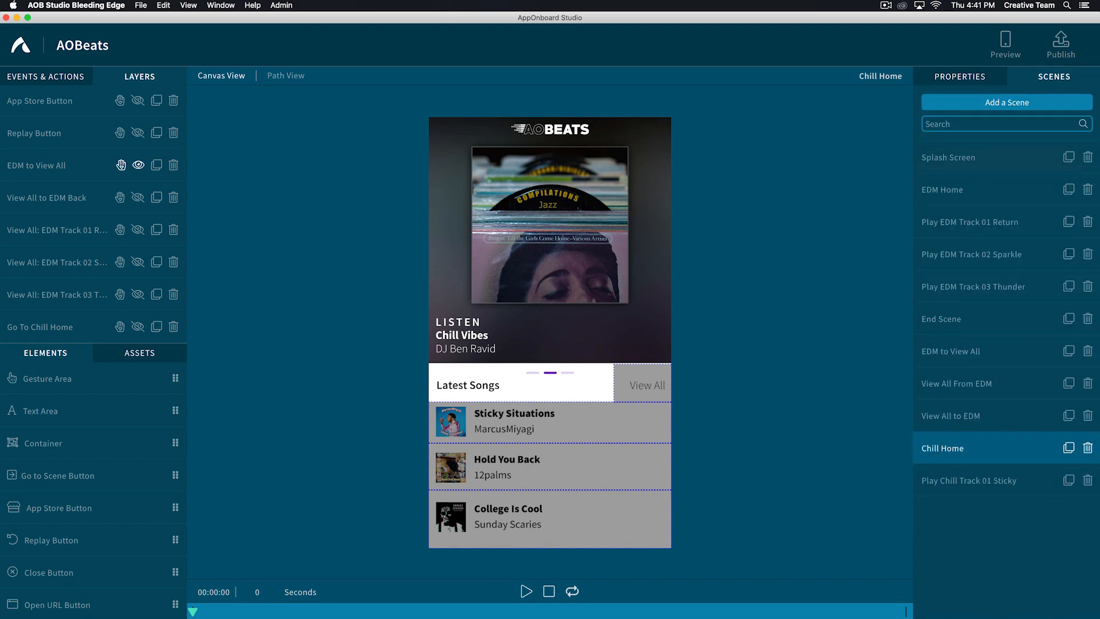
left_click(968, 480)
left_click(1068, 480)
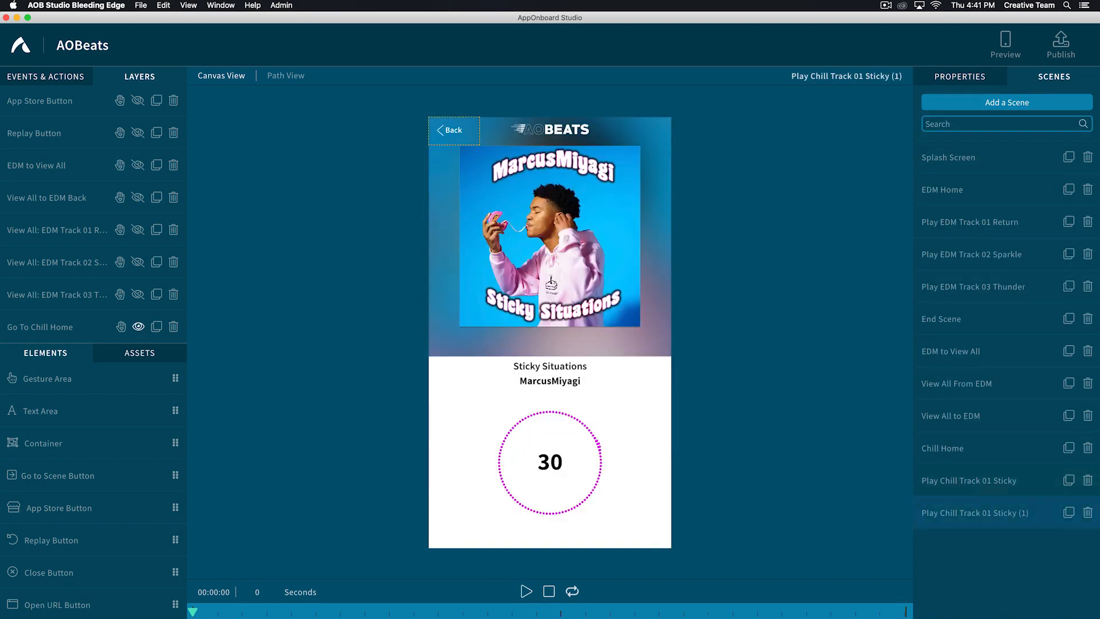
left_click(934, 513)
key("Right")
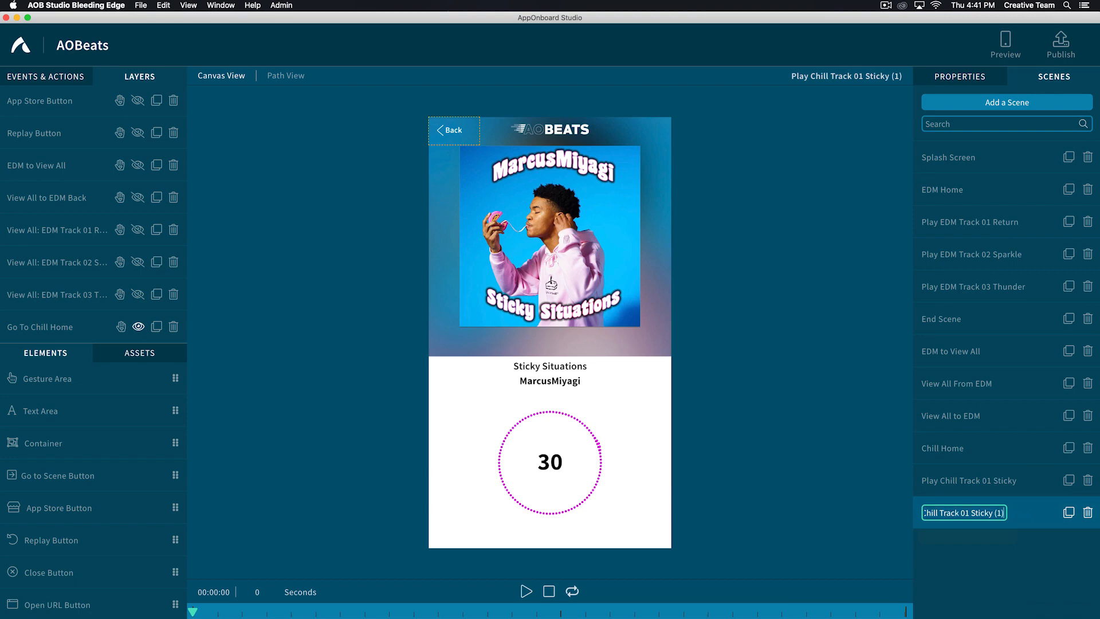
key("BackSpace")
key("BackSpace")
key("BackSpace")
key("BackSpace")
key("BackSpace")
key("BackSpace")
key("BackSpace")
key("BackSpace")
key("BackSpace")
key("BackSpace")
key("BackSpace")
key("BackSpace")
type("2 Hold")
key("Return")
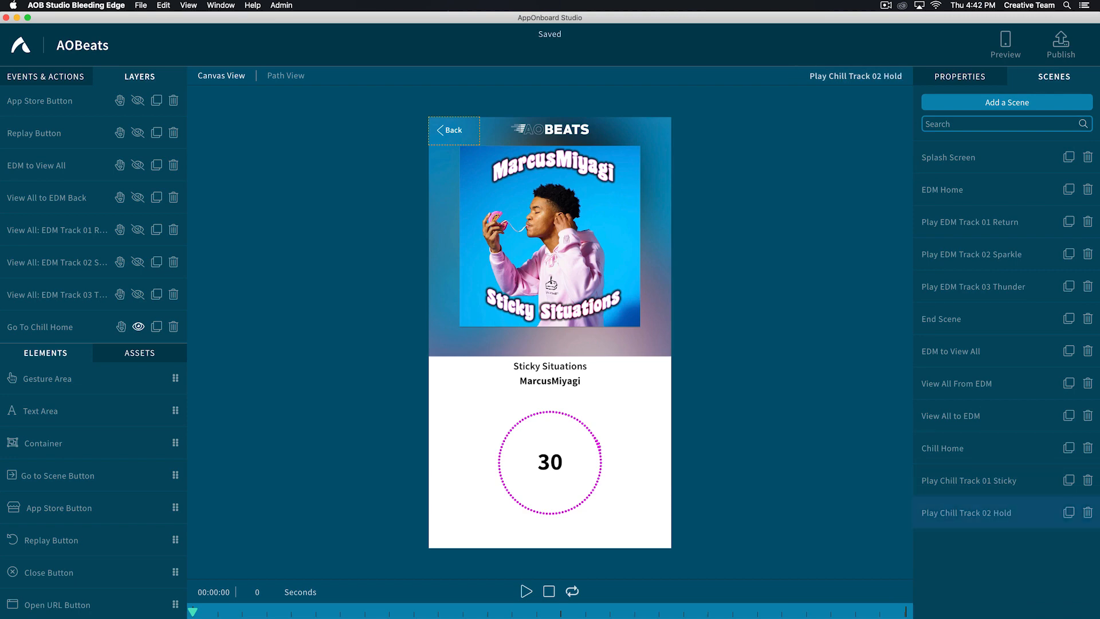
- Open the sound effect choices of the Stop Sound Effect action in the Play Chill Track 02 Hold scene
left_click(39, 135)
left_click(342, 116)
left_click(343, 116)
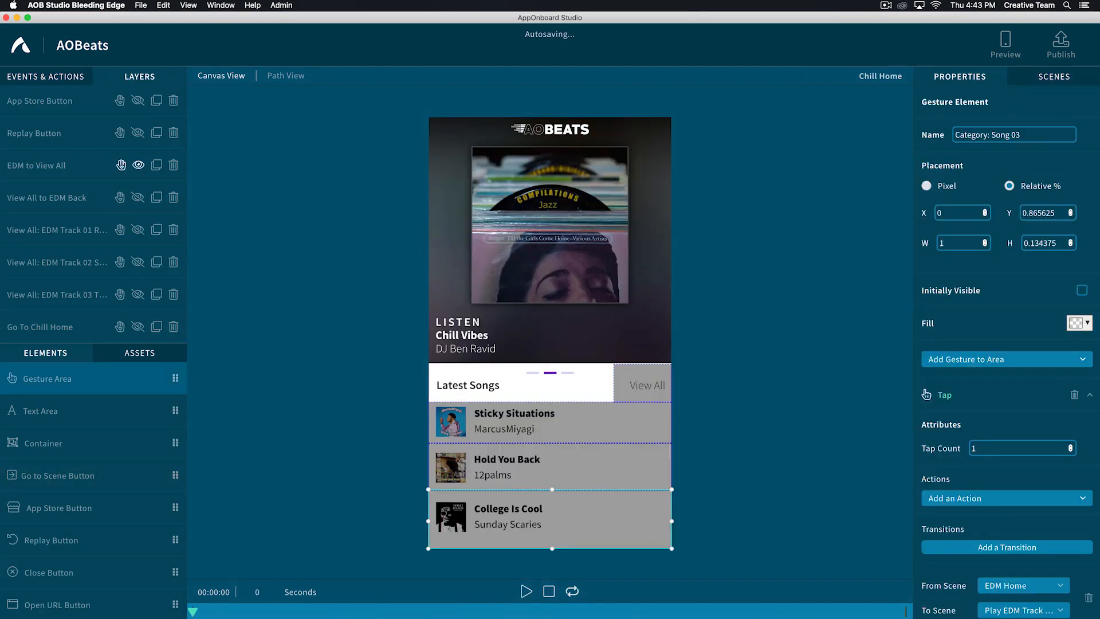
scroll(926, 167, "down", 3)
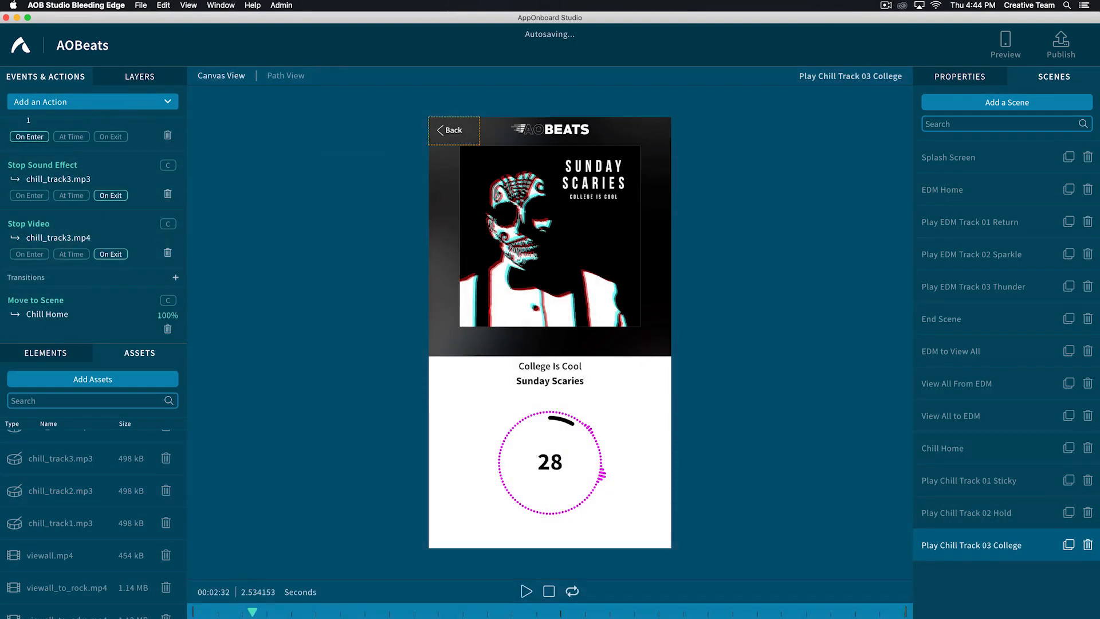
- Add a tap transition from Chill Home to New Scene on the View All gesture area of the Chill Home scene
left_click(943, 448)
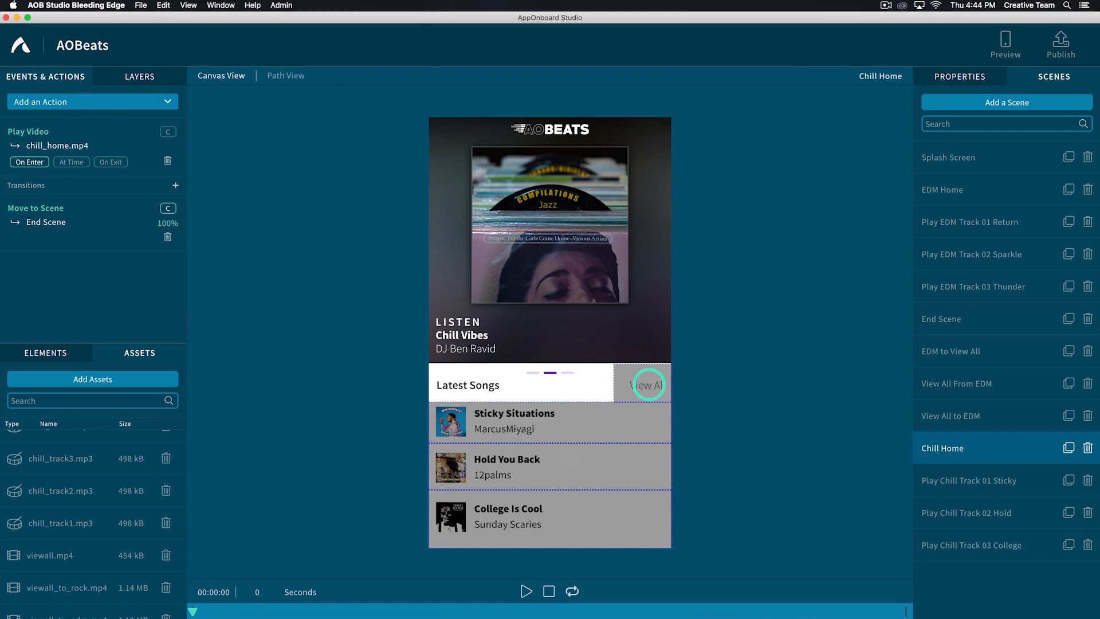
left_click(642, 383)
scroll(1008, 335, "down", 3)
scroll(1008, 335, "down", 2)
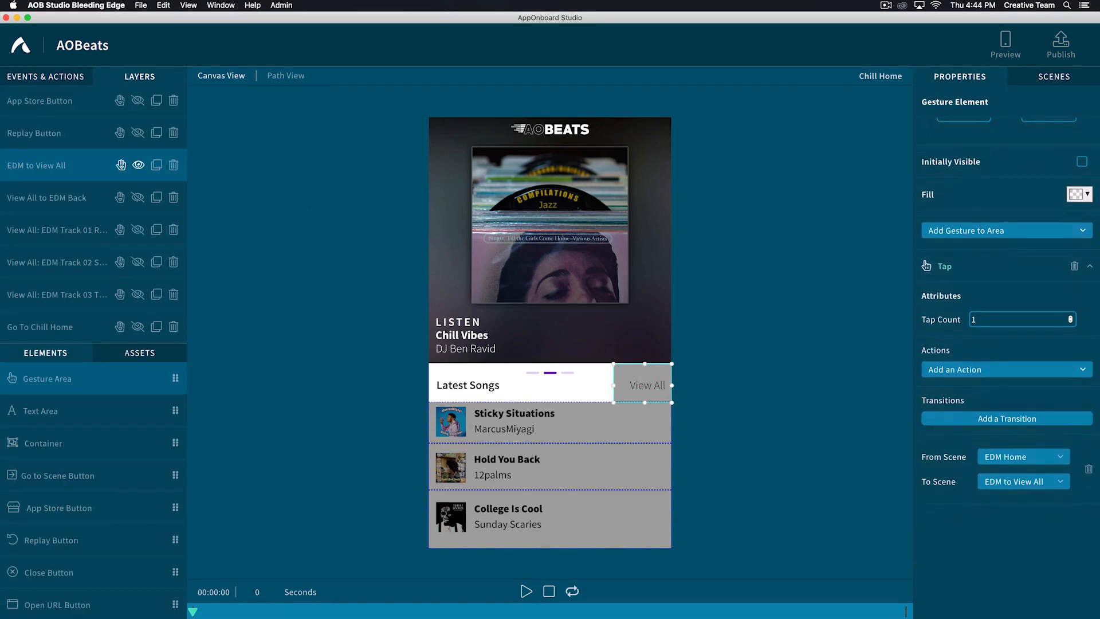
left_click(1011, 372)
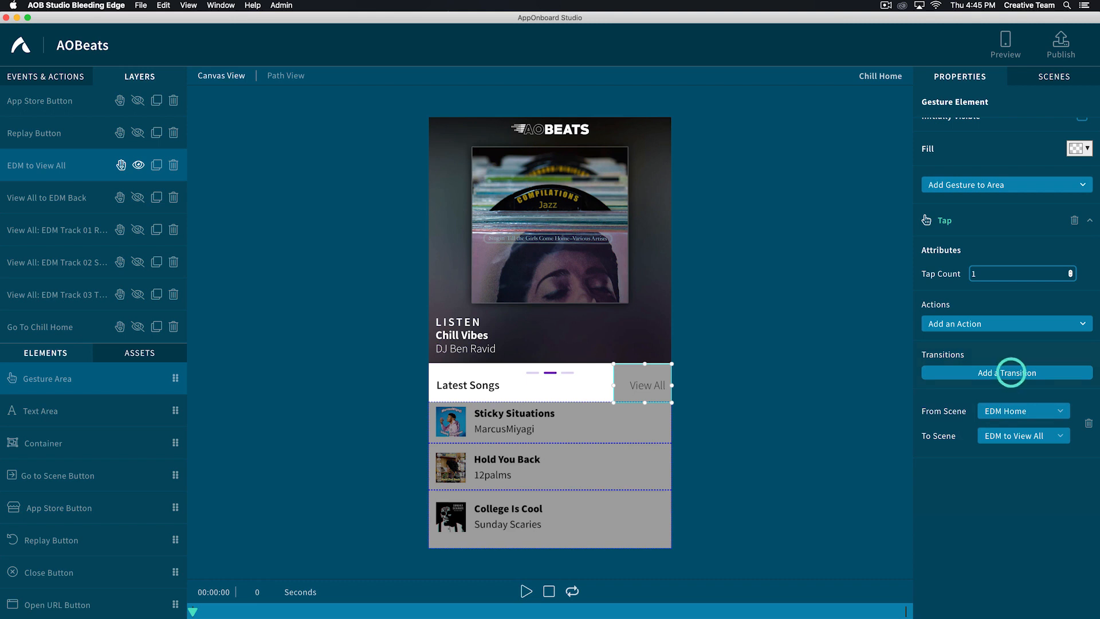
left_click(1010, 488)
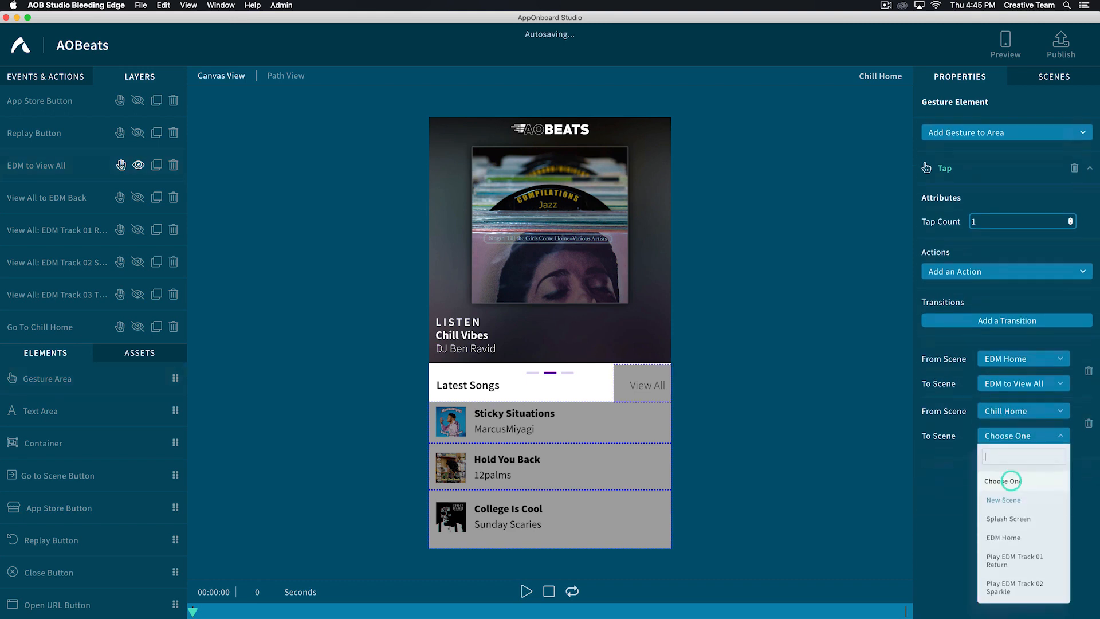
left_click(1009, 499)
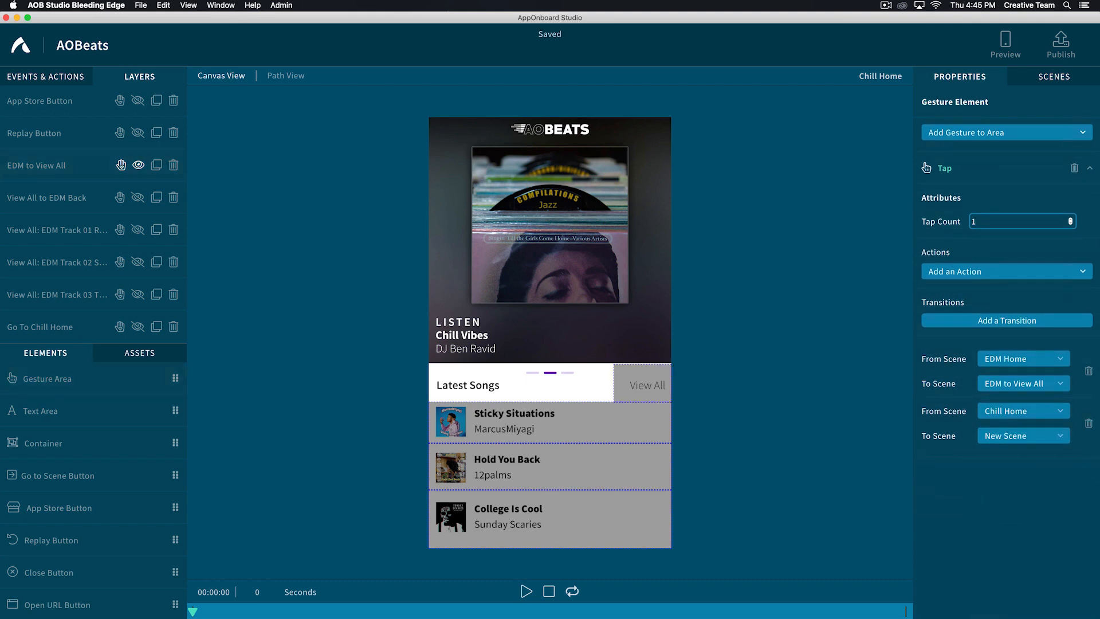
- Rename the EDM to View All gesture area as "Category to View All"
scroll(1008, 401, "up", 5)
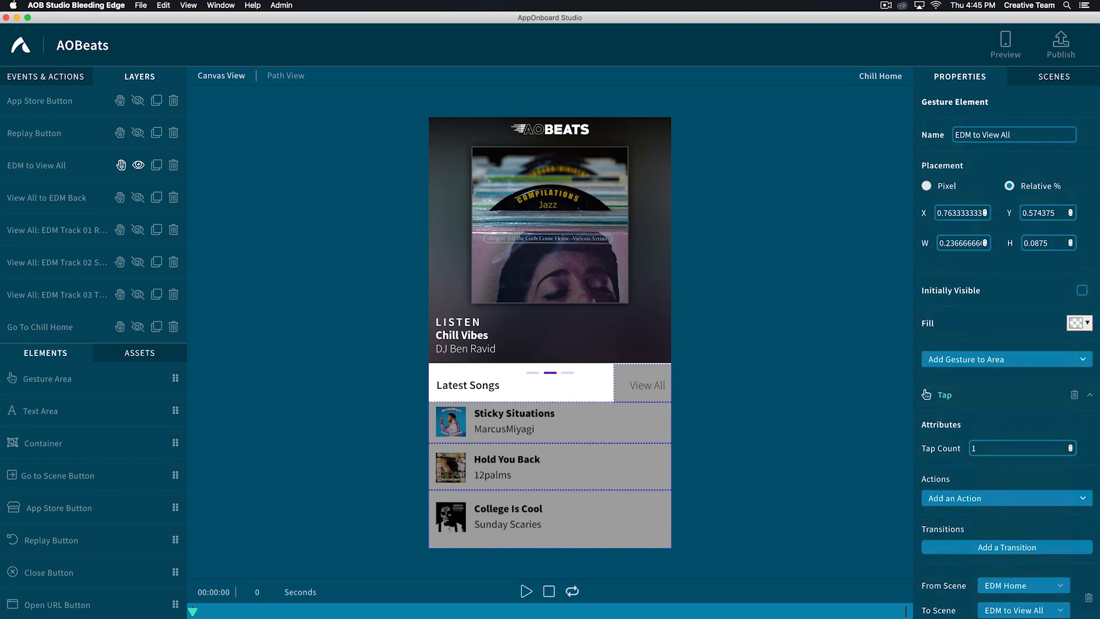
left_click(964, 134)
left_click_drag(955, 135, 972, 135)
type("Category")
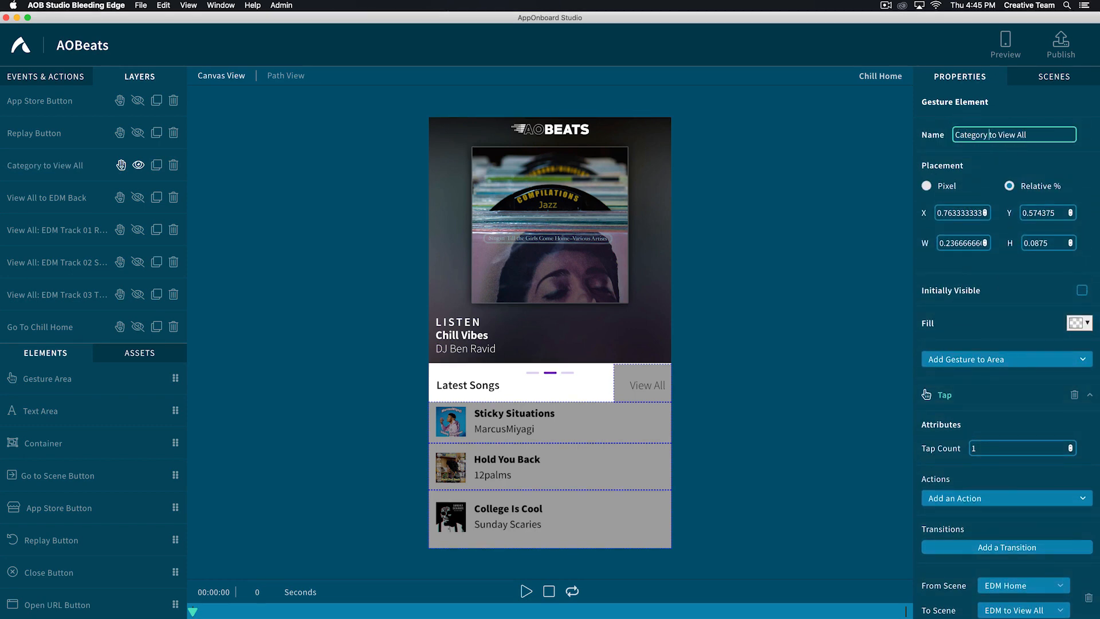
key("Return")
- Add a new scene named "Chill to View All"
left_click(1052, 76)
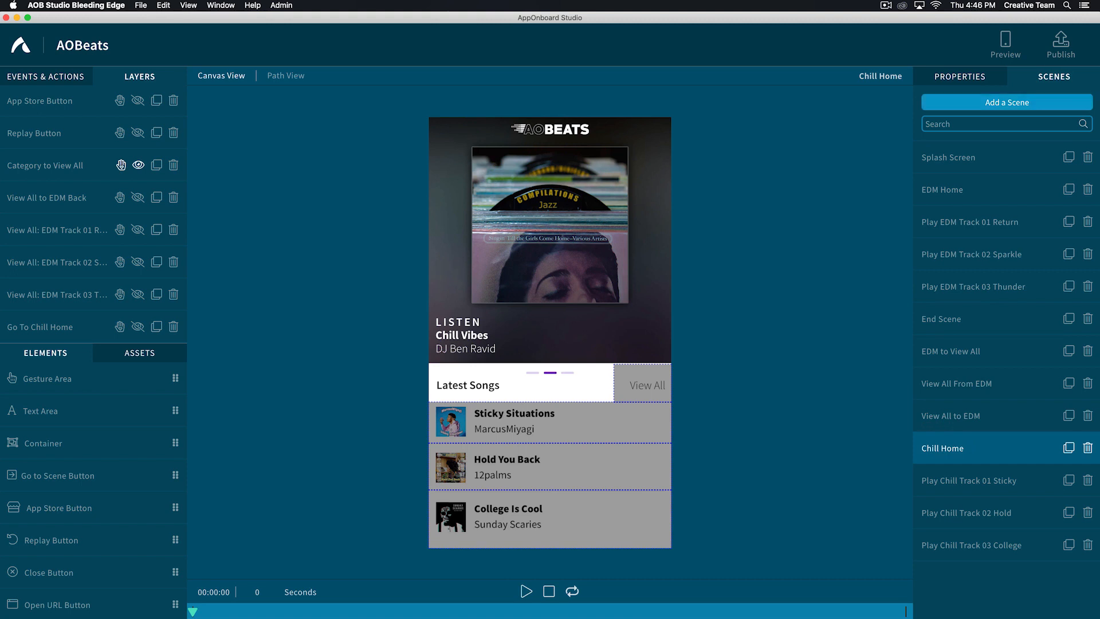
left_click(1006, 102)
type("Chill to View All")
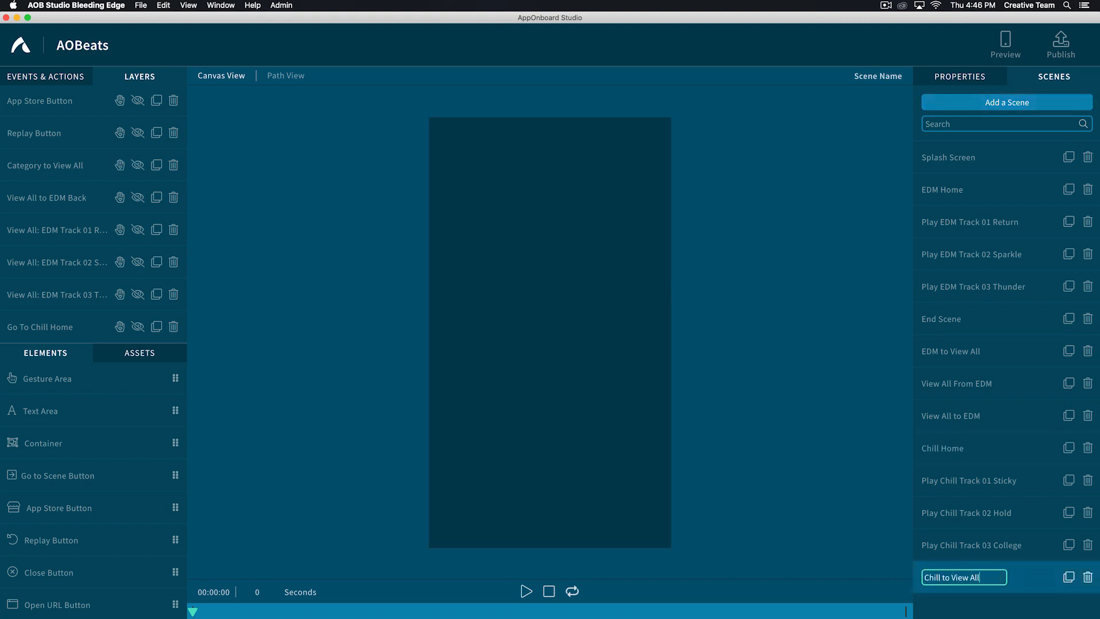
key("Return")
- Place the chill_to_viewall.mp4 video in the Chill to View All scene and add an after-video transition to New Scene
left_click(136, 354)
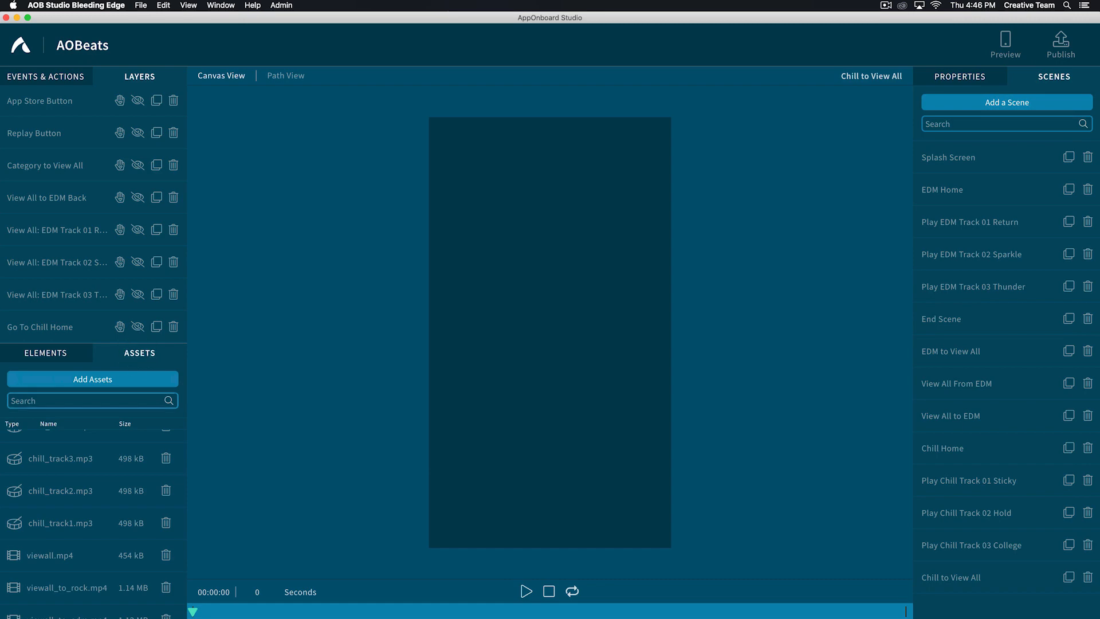
left_click(20, 400)
type("chill_to")
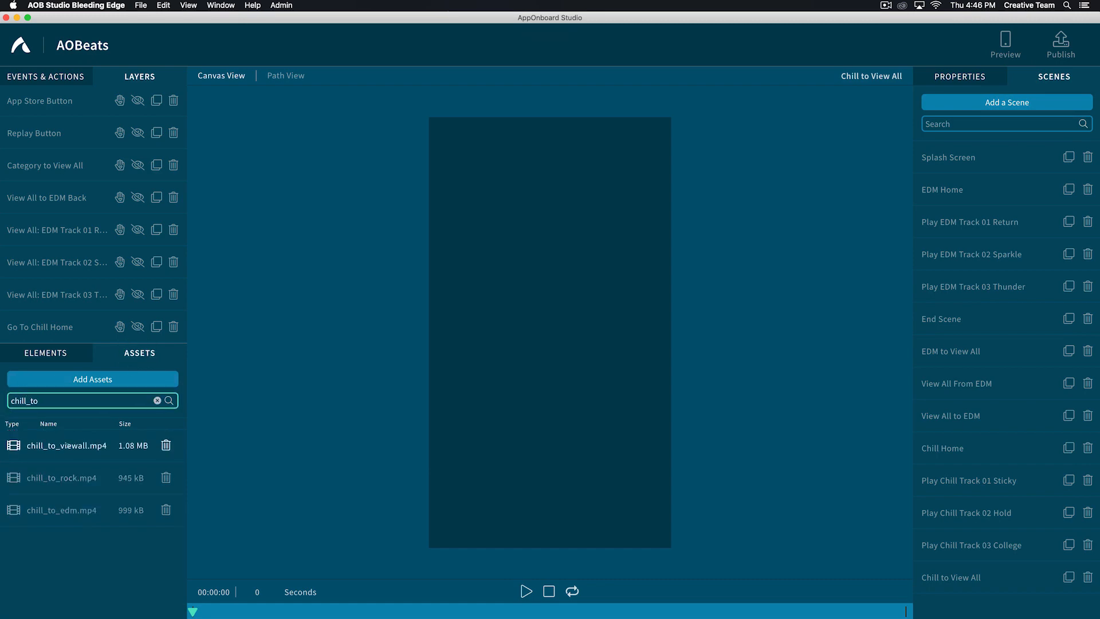
left_click_drag(67, 445, 472, 311)
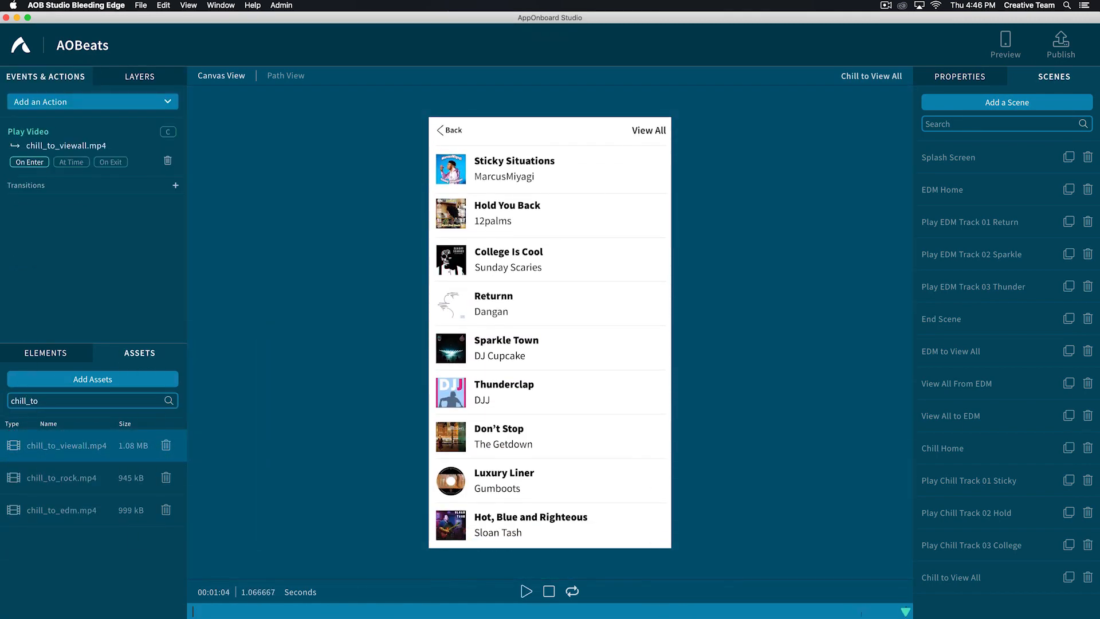
left_click(176, 185)
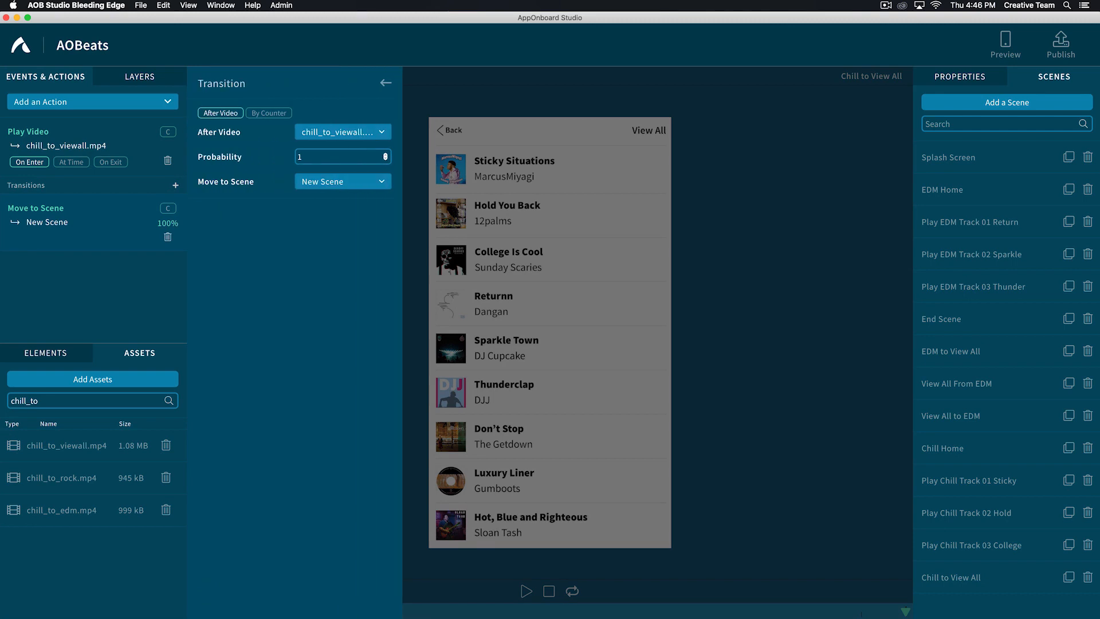
left_click(328, 182)
- Duplicate the View All From EDM scene and rename the copy "View All From Chill"
left_click(1042, 77)
left_click(1069, 382)
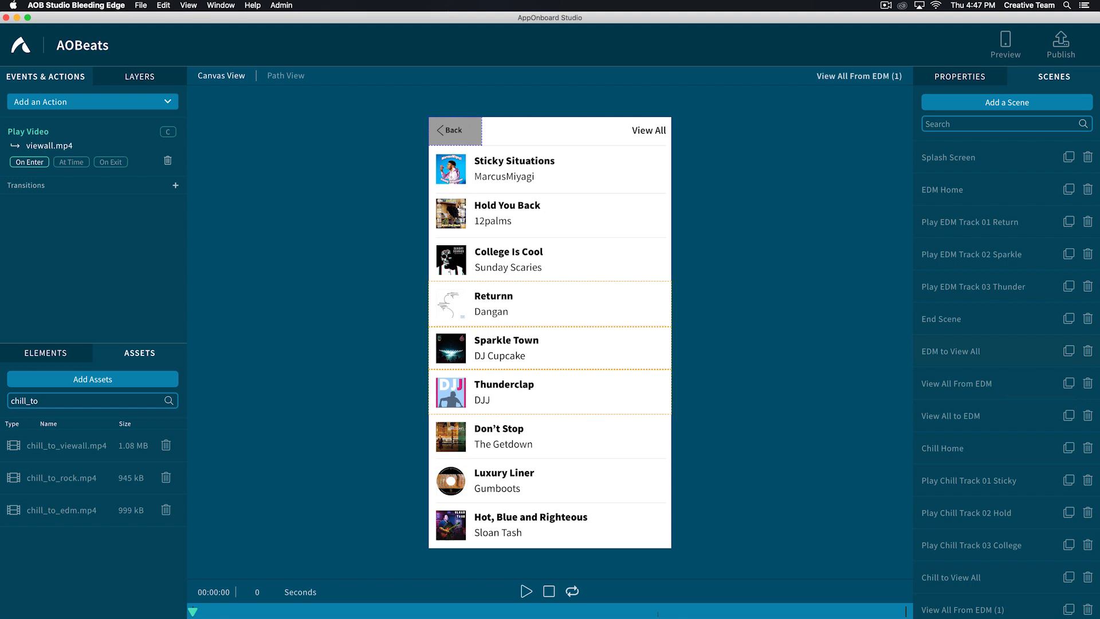
double_click(963, 609)
key("Right")
key("BackSpace")
key("BackSpace")
key("BackSpace")
key("BackSpace")
left_click(974, 604)
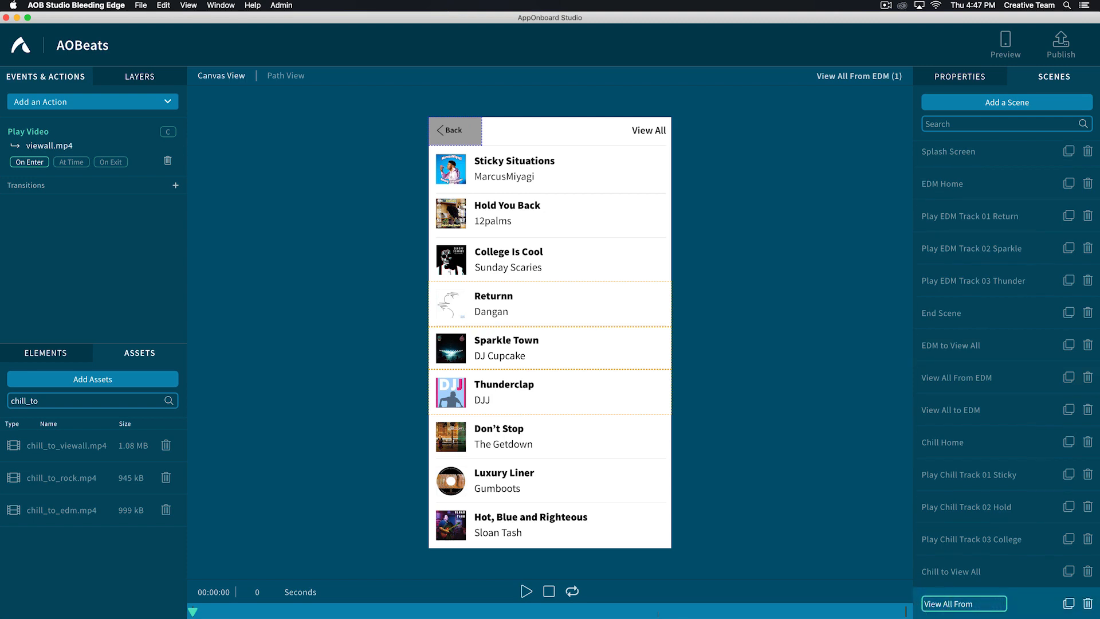
type("Chill")
key("Return")
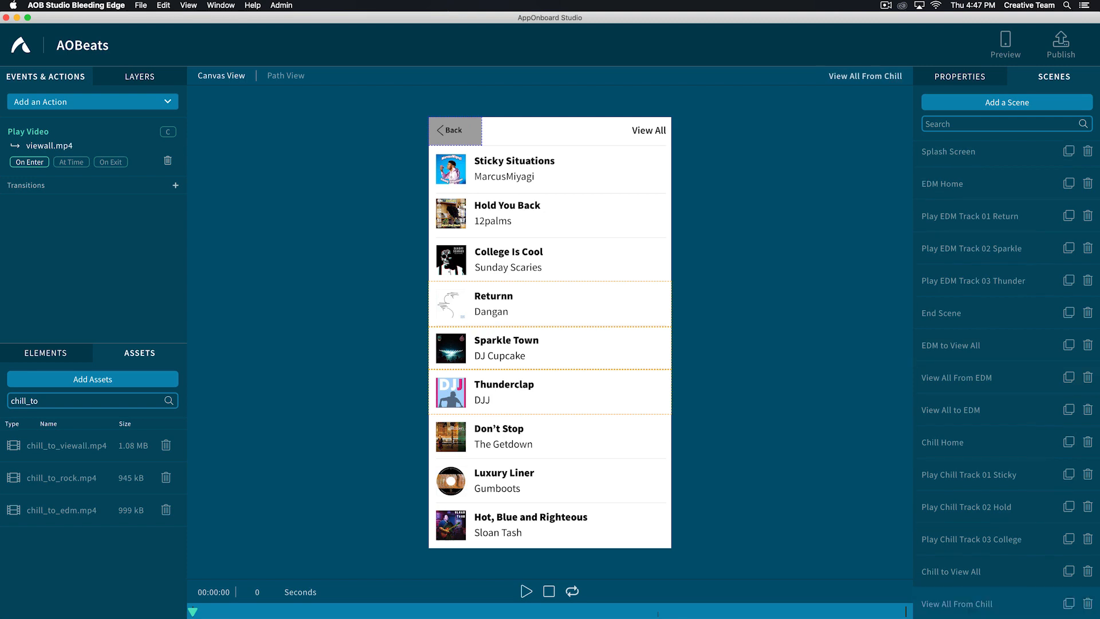
- Rename the Back gesture area "View All to Category Back" and add a tap transition from View All From Chill to Chill Home
left_click(456, 131)
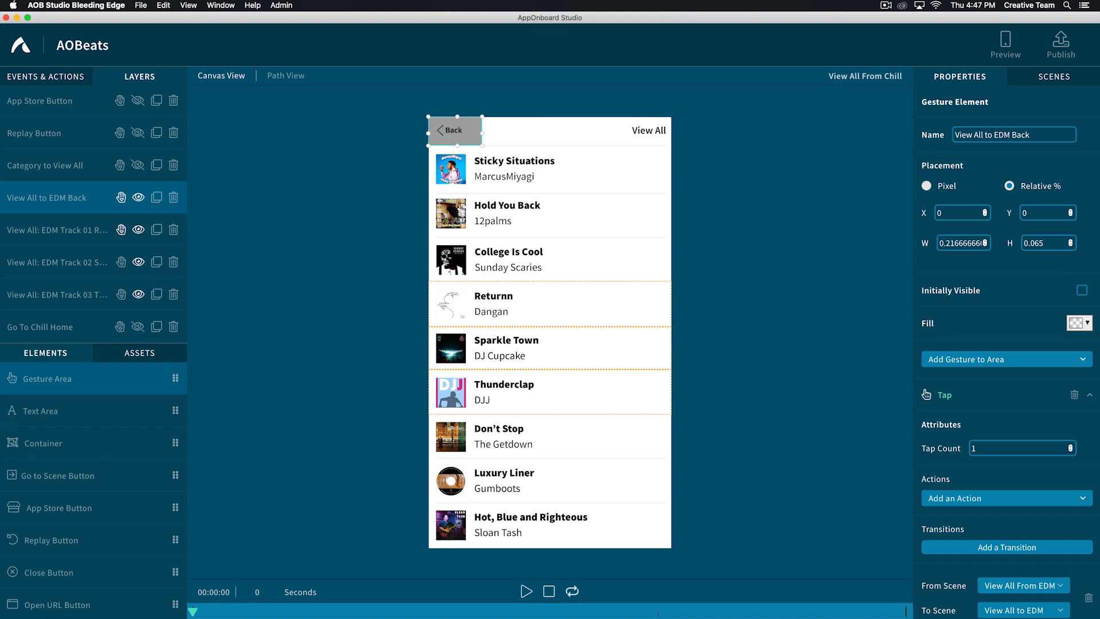
left_click(960, 135)
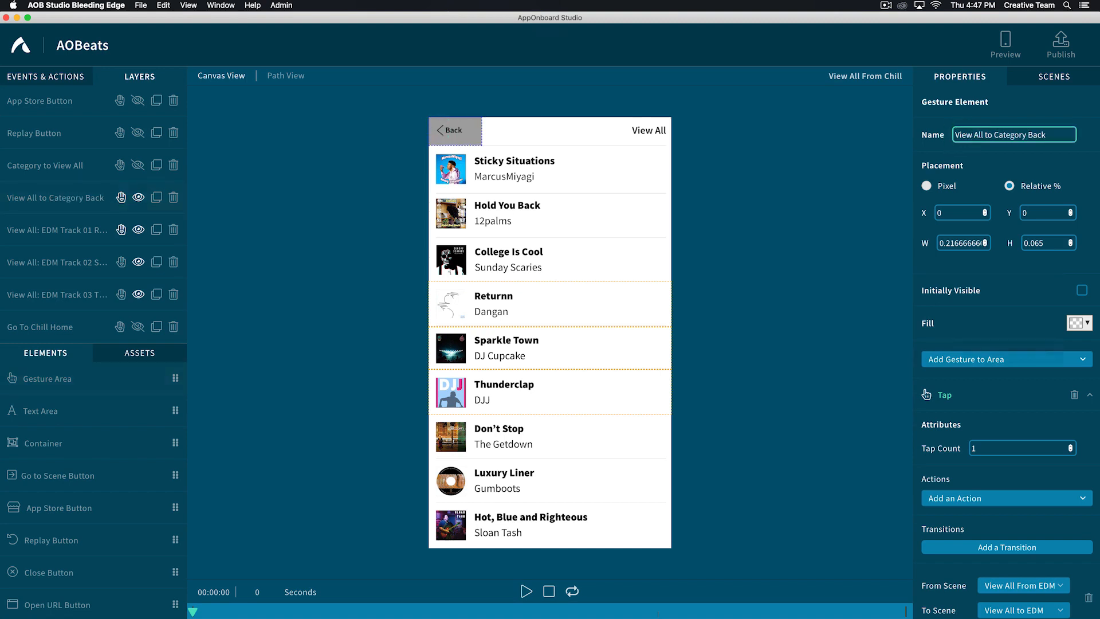
scroll(1013, 371, "down", 5)
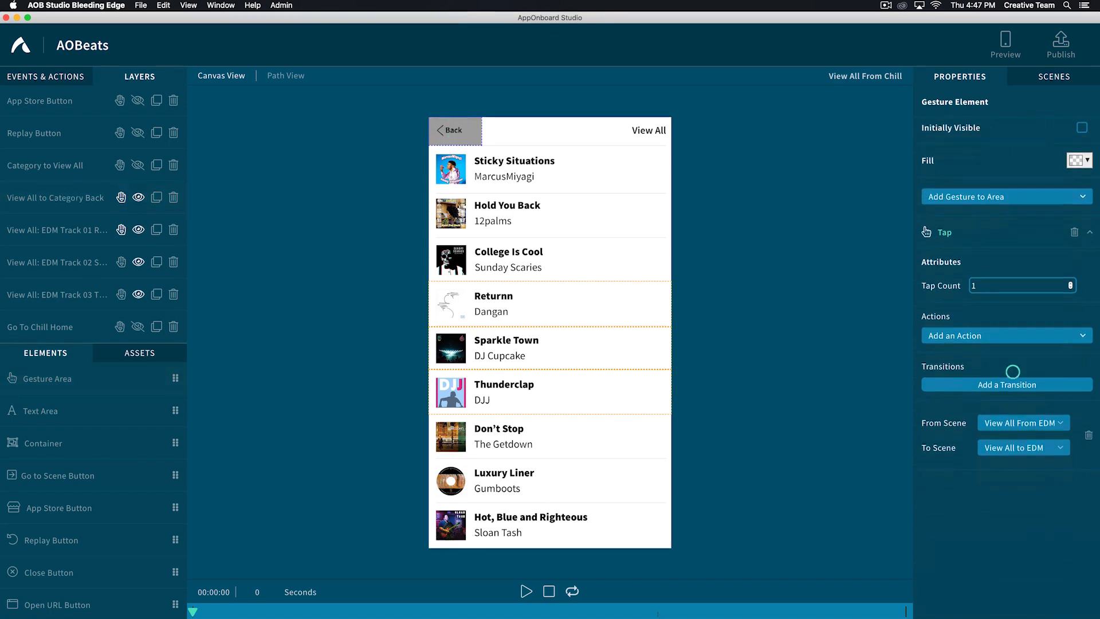
left_click(1012, 378)
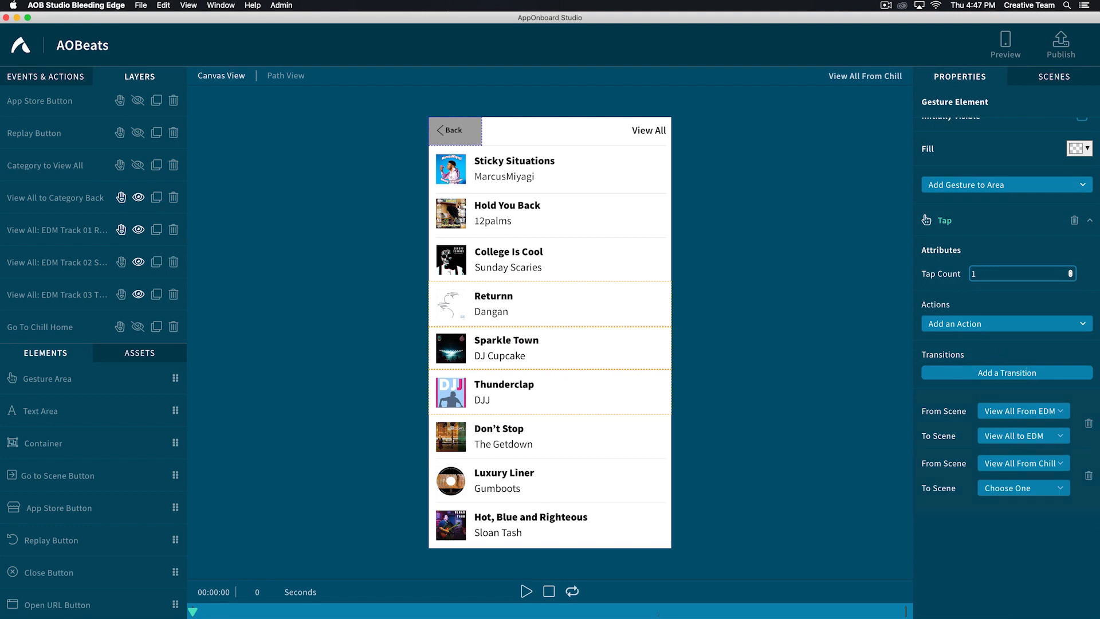
left_click(1012, 490)
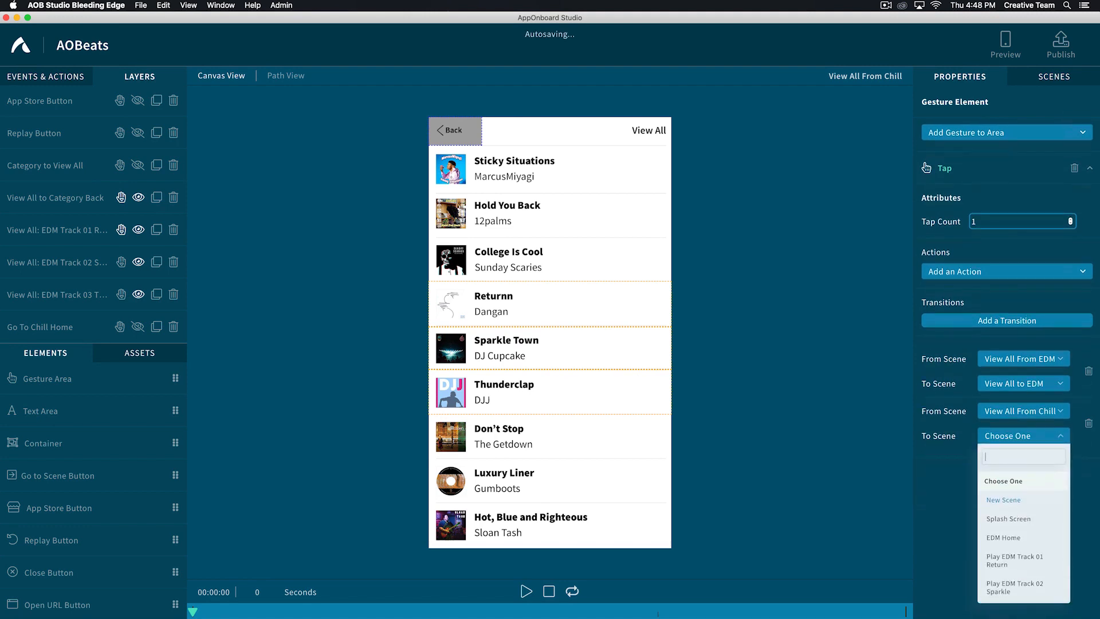
type("chil")
left_click(1005, 500)
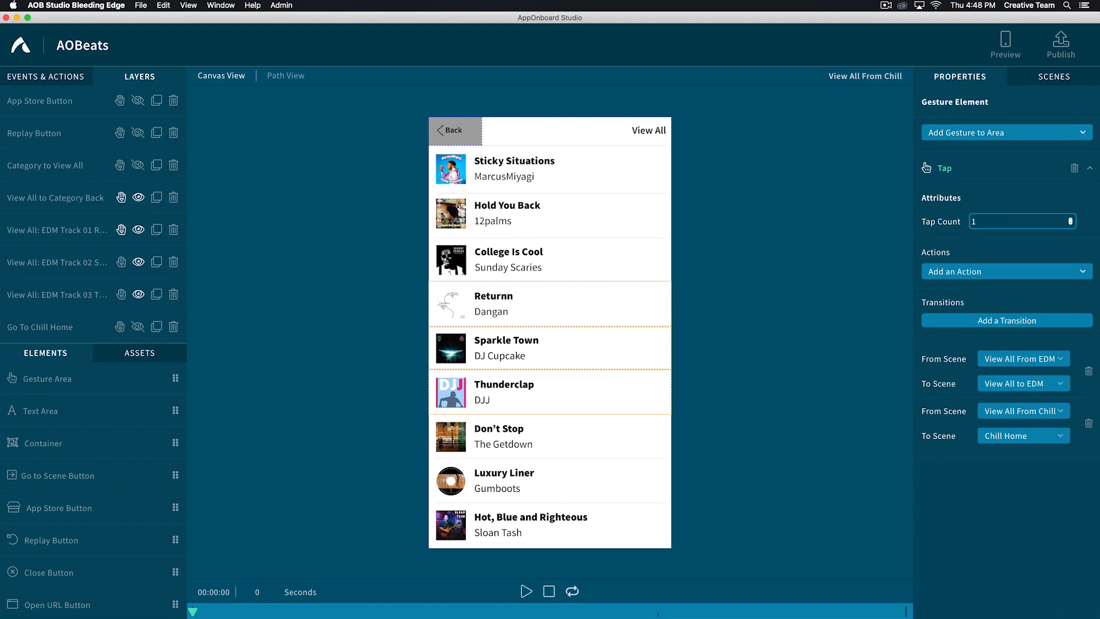
- Place a Go to Scene button over the Sticky Situations row, full width with a relative height of about 0.11
left_click_drag(175, 475, 618, 227)
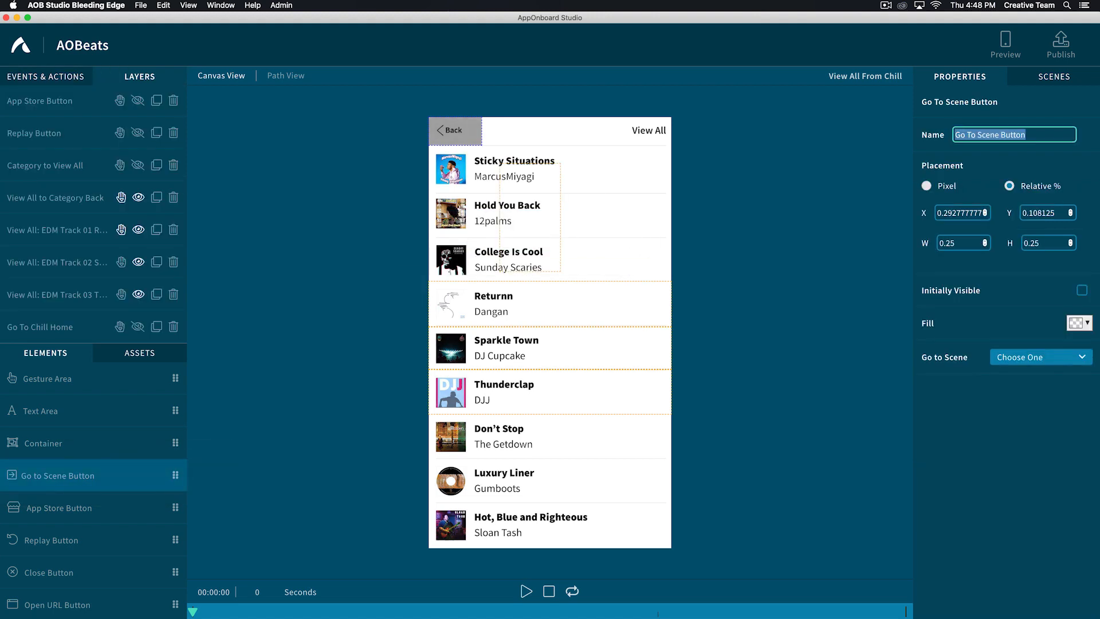
left_click_drag(530, 217, 672, 199)
left_click_drag(550, 252, 550, 193)
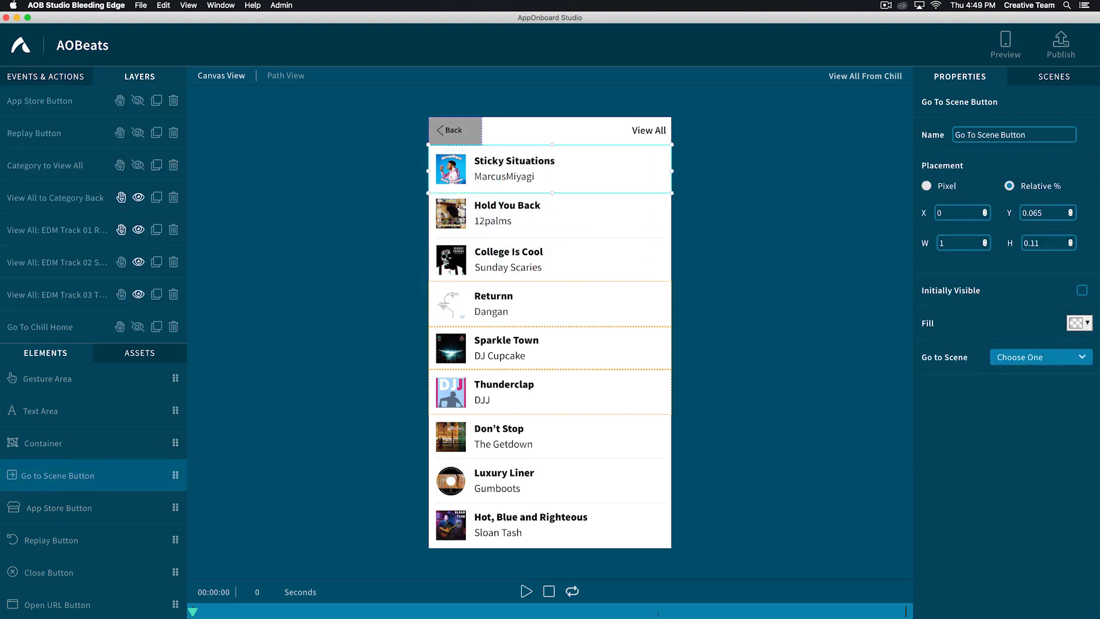
- Name the new button "View All: Chill Track 01 Sticky" and set its target scene to Play Chill Track 01 Sticky
triple_click(1002, 136)
type("View All")
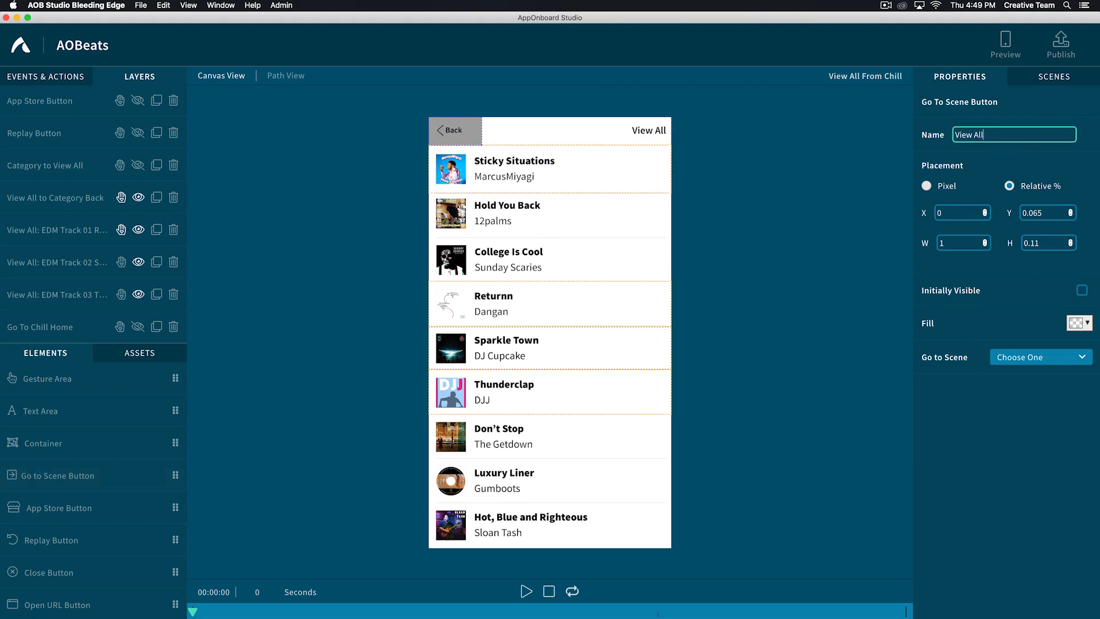
type(": Chill Track 01 Sticky")
left_click(1023, 357)
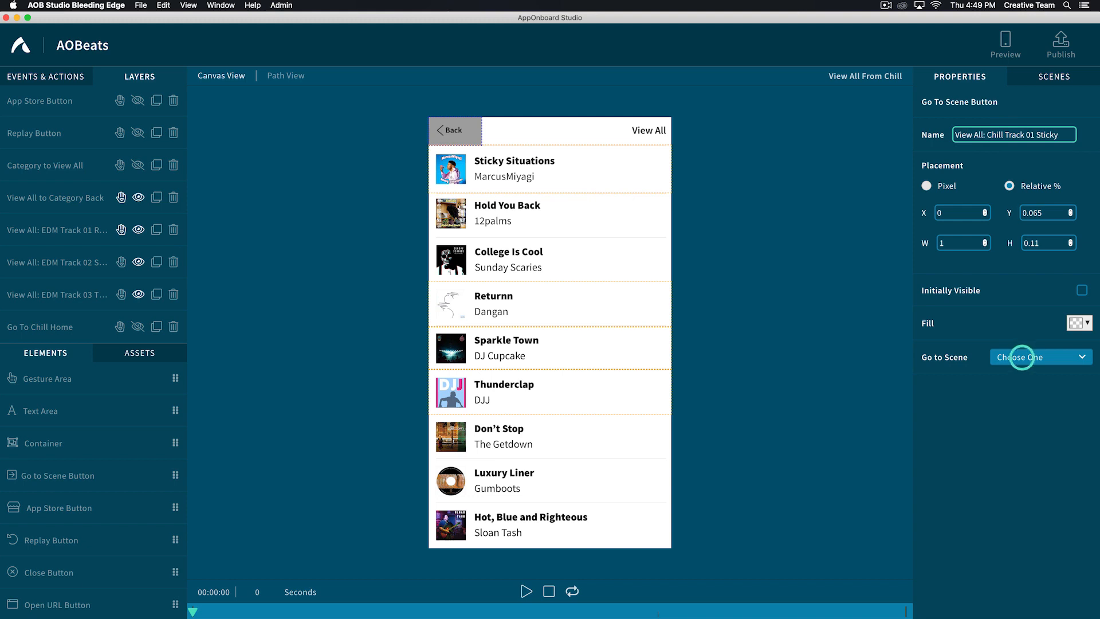
scroll(1031, 458, "down", 2)
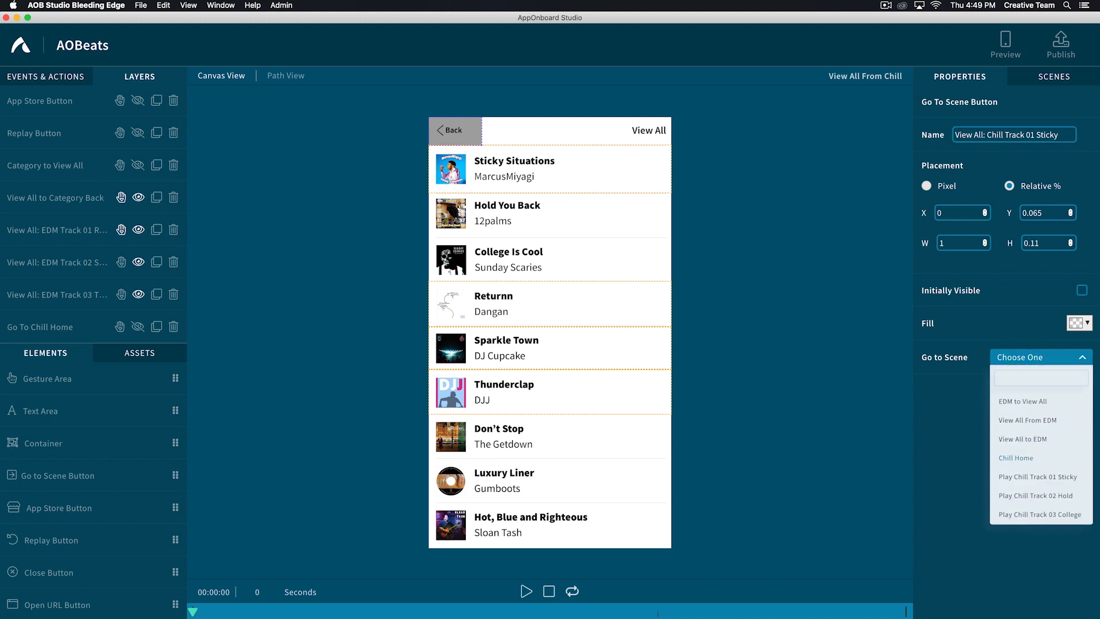
left_click(1002, 434)
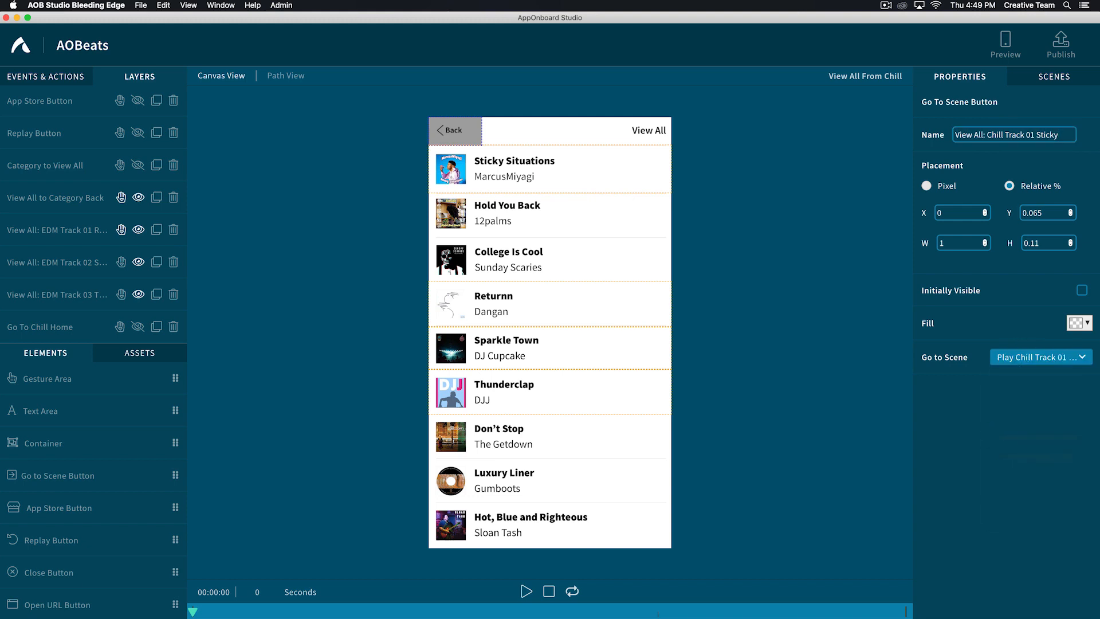
- Duplicate the View All: Chill Track 01 Sticky button and rename the copy "View All: Chill Track 02 Hold"
scroll(137, 325, "down", 2)
left_click(156, 327)
scroll(137, 324, "down", 3)
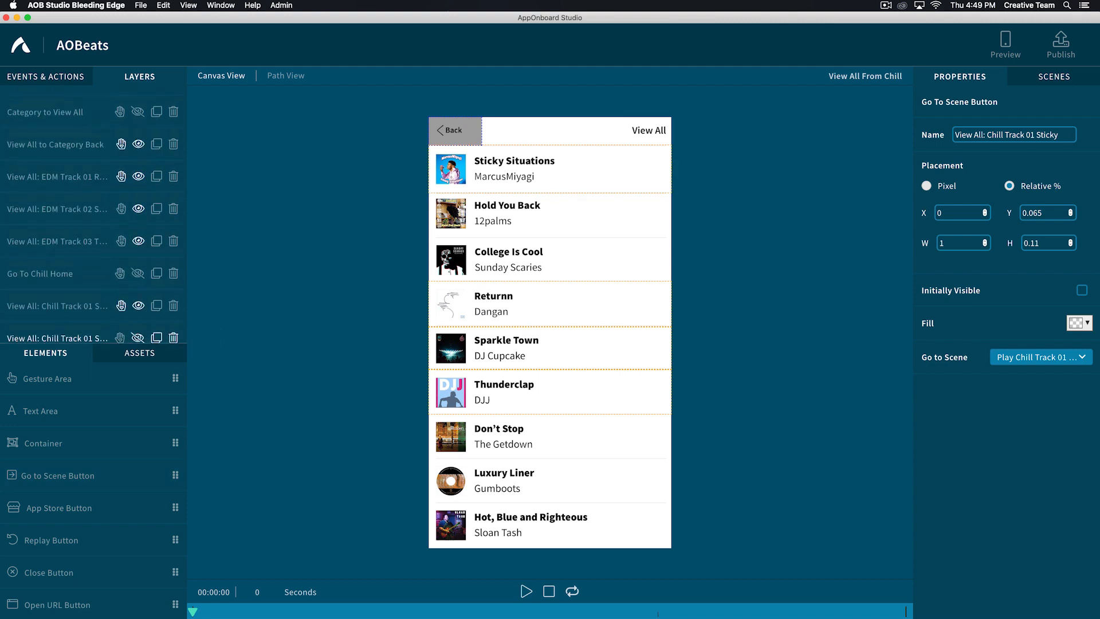
left_click(58, 330)
left_click(1070, 134)
key("BackSpace")
key("BackSpace")
key("BackSpace")
key("BackSpace")
key("BackSpace")
key("BackSpace")
key("BackSpace")
key("BackSpace")
key("BackSpace")
key("BackSpace")
key("BackSpace")
key("BackSpace")
key("BackSpace")
key("BackSpace")
key("BackSpace")
type("2 Hold")
- Set the copy's target scene to Play Chill Track 02 Hold and fit it over the Hold You Back row, about 0.104 high
left_click(1022, 357)
left_click(1018, 445)
left_click_drag(550, 169, 550, 217)
left_click_drag(550, 240, 550, 238)
- Duplicate the View All: Chill Track 02 Hold button and rename the copy "View All: Chill Track 03 College"
left_click(156, 326)
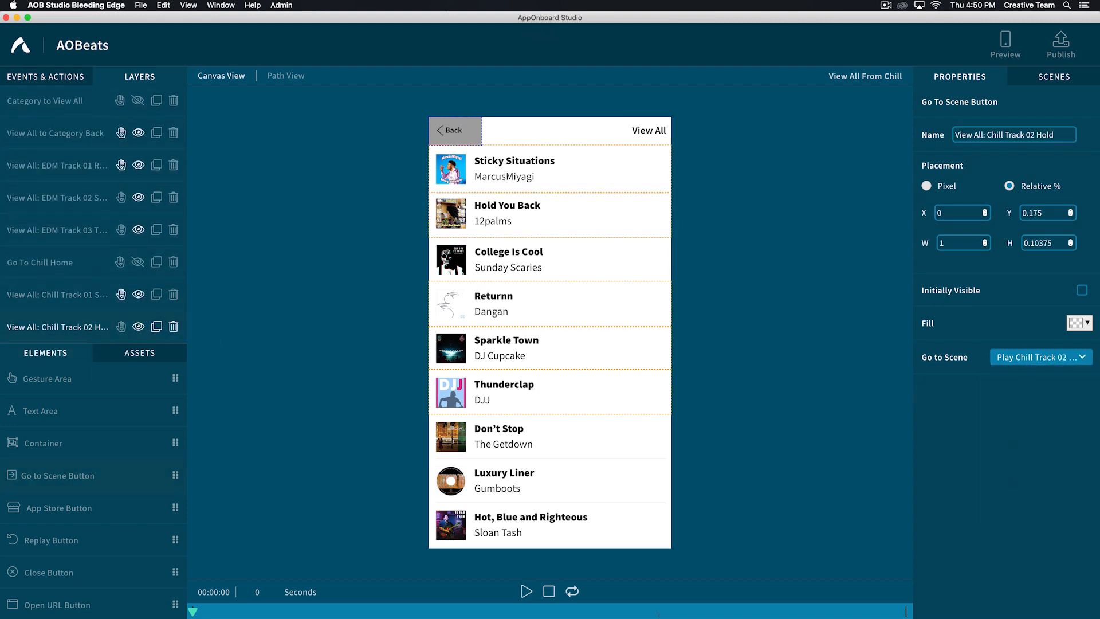
scroll(137, 325, "down", 3)
left_click(1070, 135)
key("BackSpace")
key("BackSpace")
key("BackSpace")
key("BackSpace")
key("BackSpace")
key("BackSpace")
key("BackSpace")
key("BackSpace")
key("BackSpace")
key("BackSpace")
key("BackSpace")
key("BackSpace")
key("BackSpace")
type("3 College")
- Set this copy's target scene to Play Chill Track 03 College and move it over the College Is Cool row
left_click(1023, 357)
left_click(1019, 461)
left_click_drag(550, 215, 550, 260)
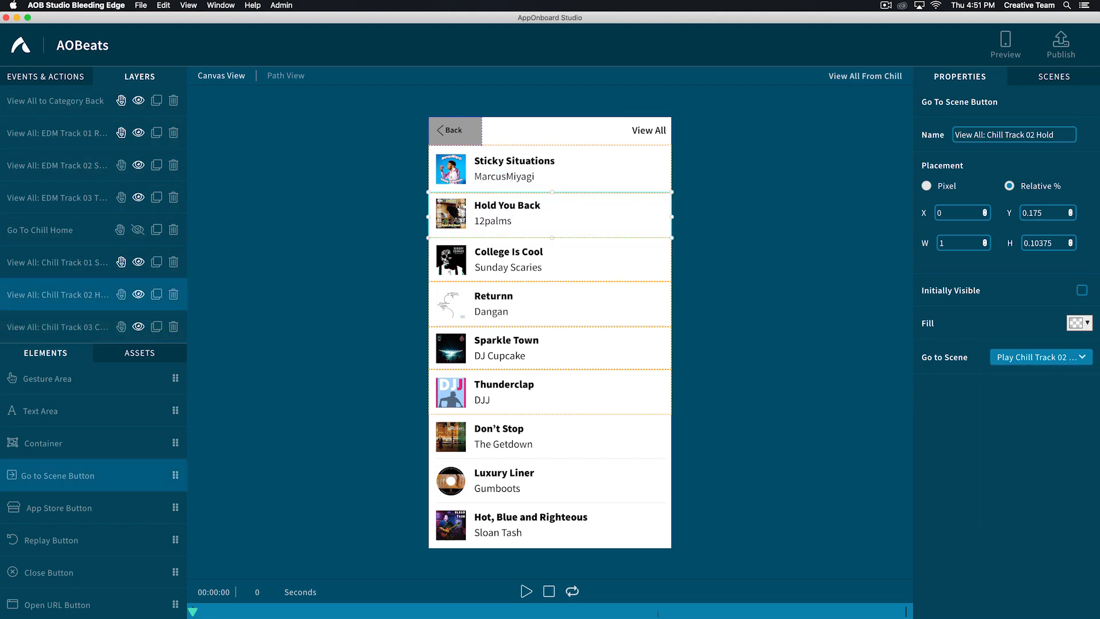
- In the View All From EDM scene, make the View All buttons for Chill Tracks 01, 02 and 03 visible
left_click(1055, 76)
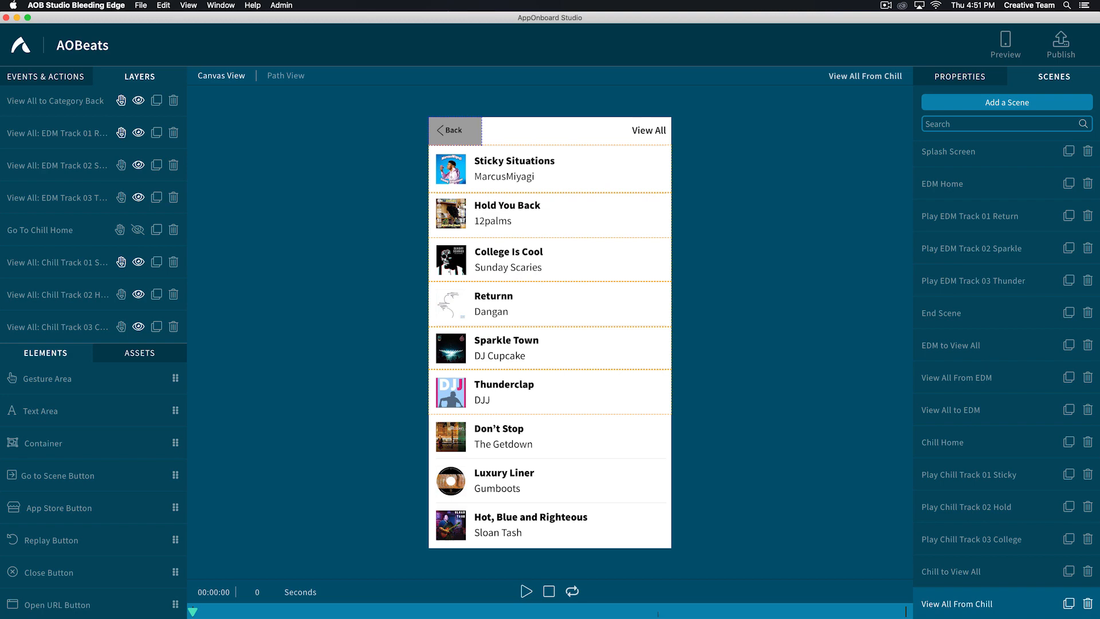
left_click(924, 377)
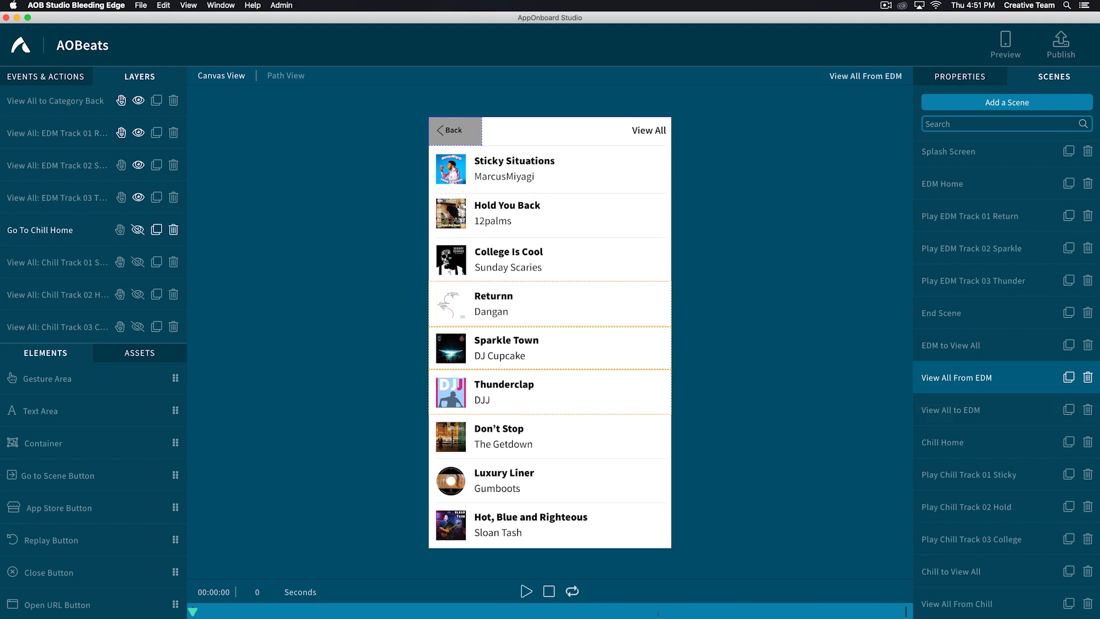
left_click(138, 262)
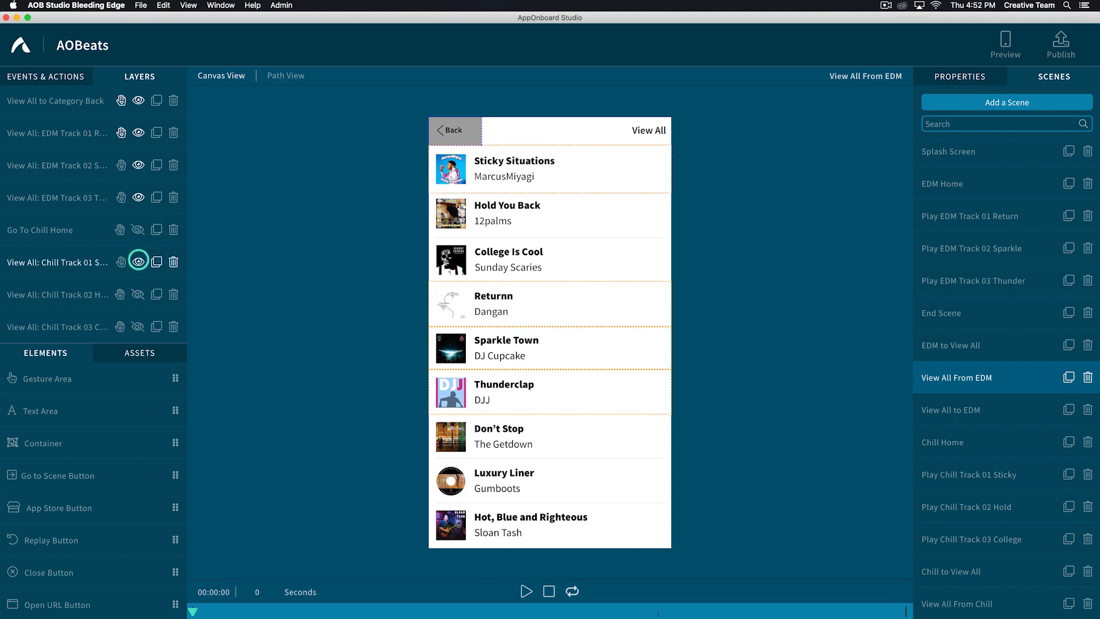
left_click(138, 294)
left_click(138, 326)
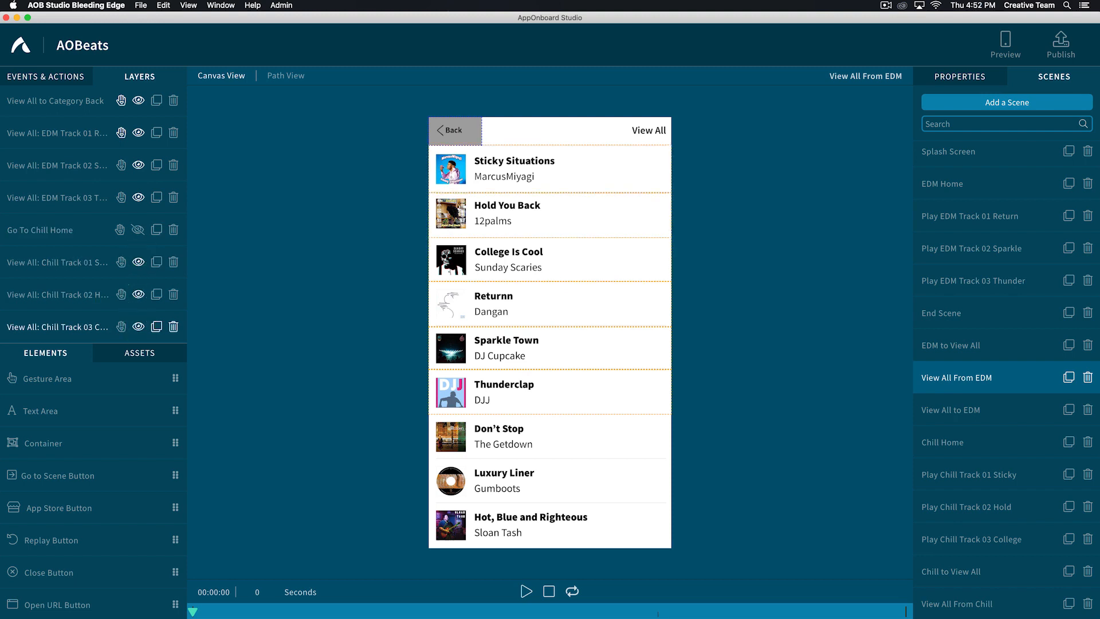
- In View All From Chill, add a transition from this scene to a new scene to the Back area's tap gesture
left_click(984, 601)
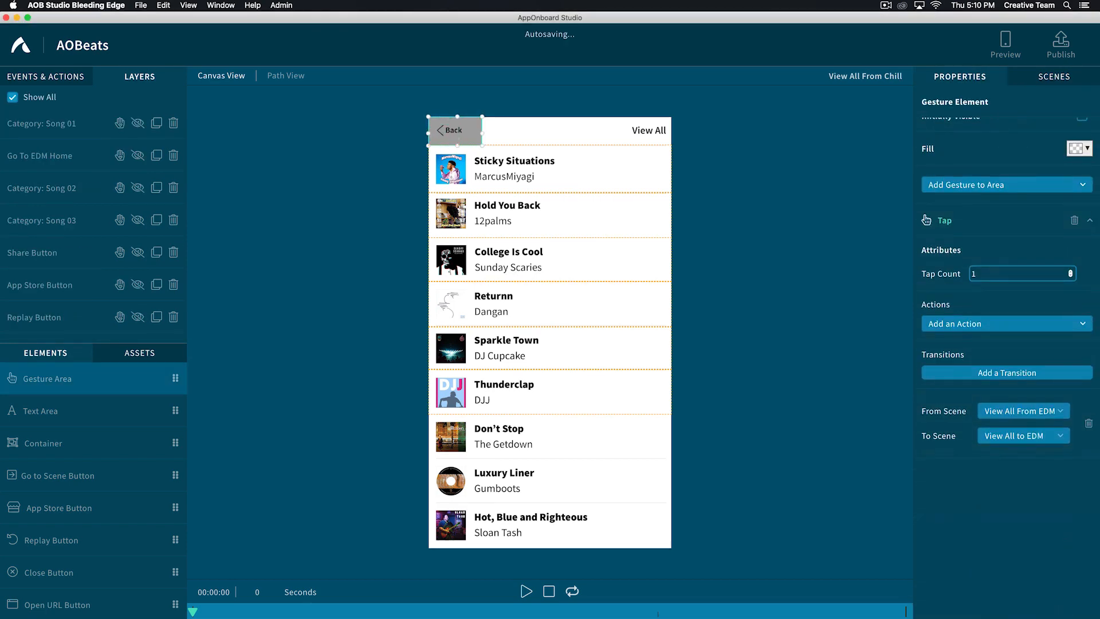
left_click(997, 373)
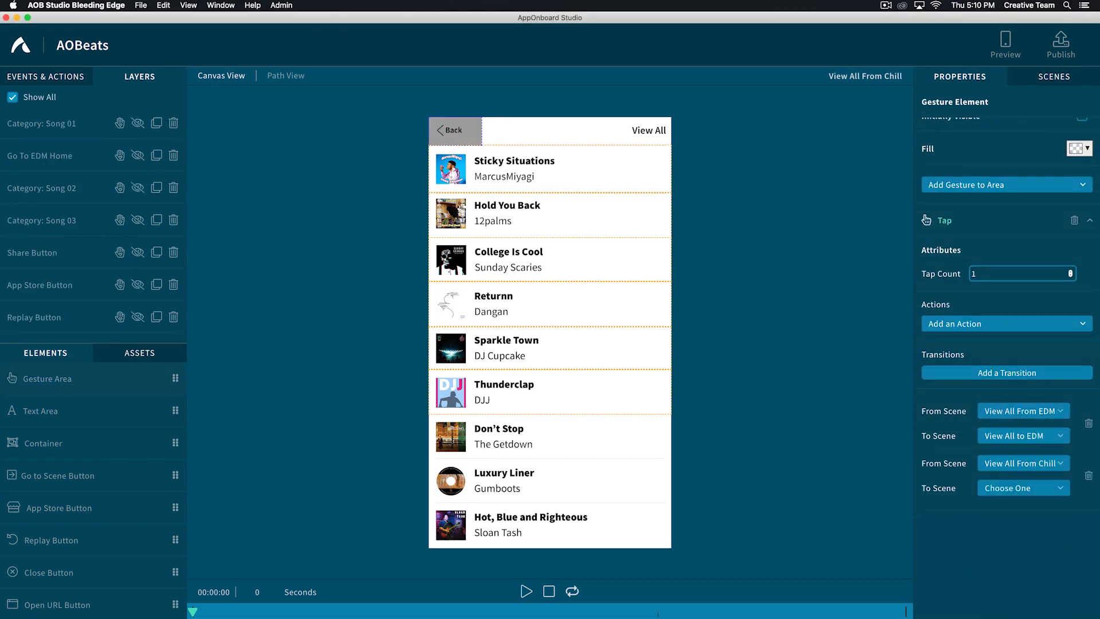
left_click(1008, 487)
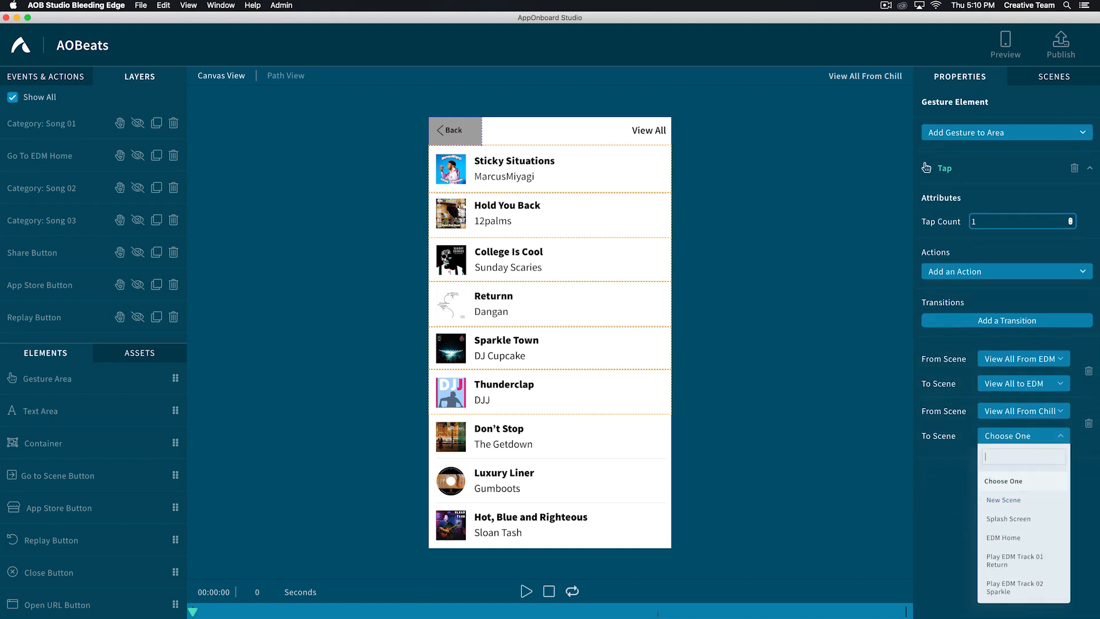
type("ne")
left_click(990, 500)
- Add a scene named "View All to Chill"
left_click(1053, 76)
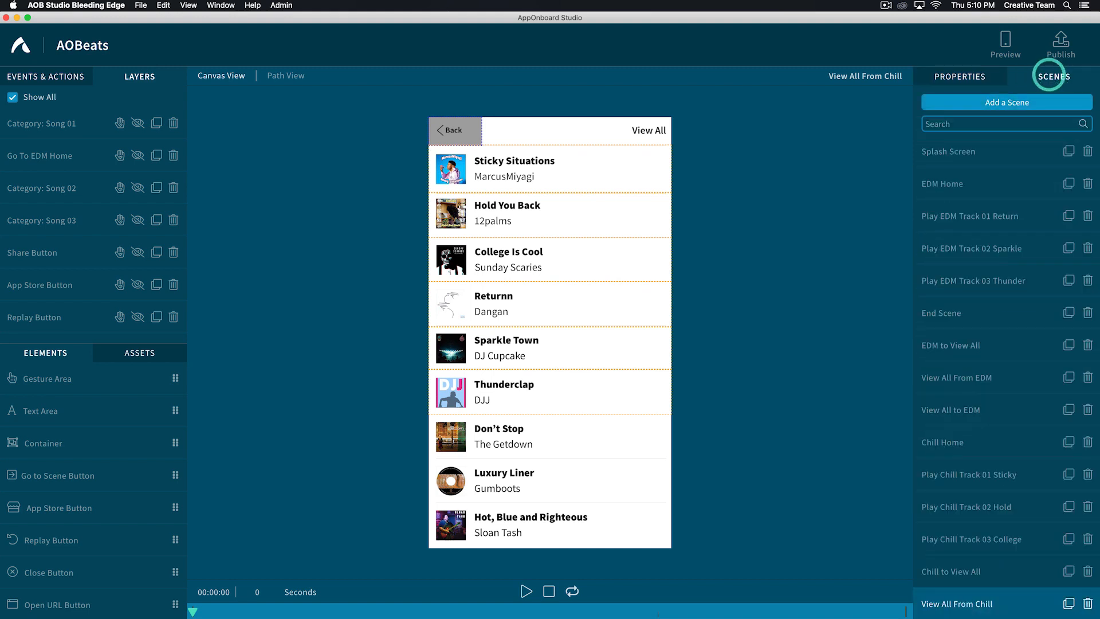
left_click(1000, 103)
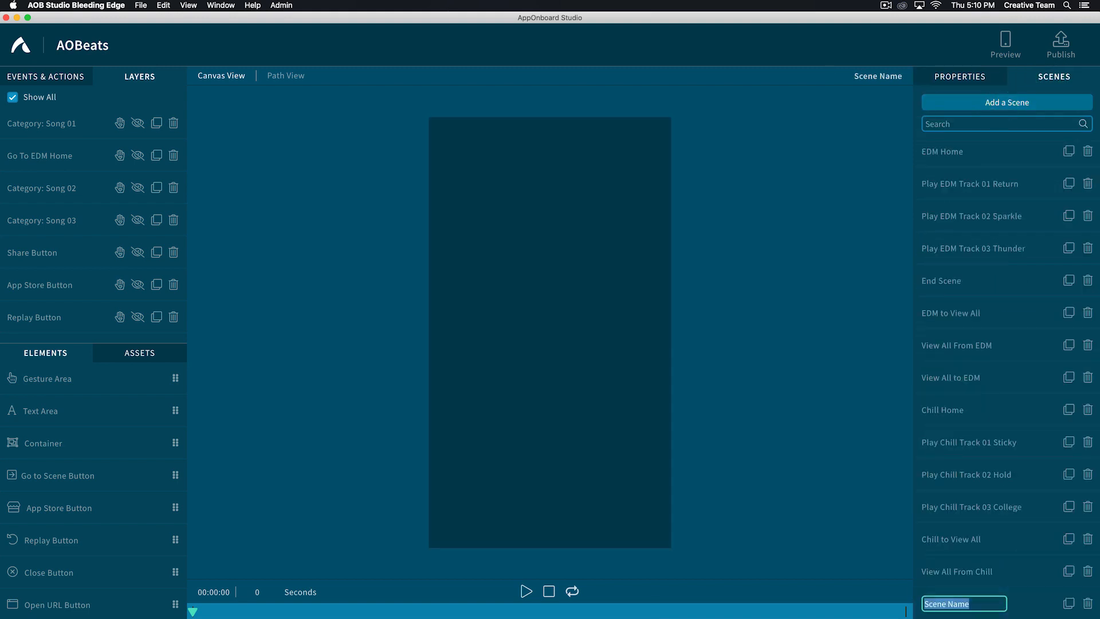
type("View all To Chill")
key("Return")
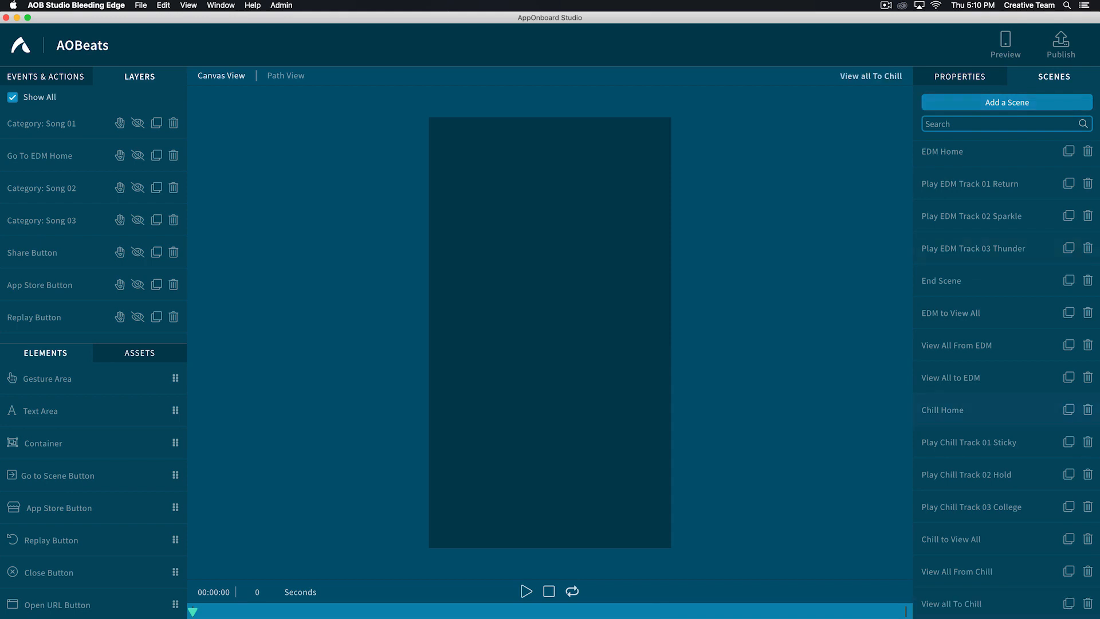
- Find the viewall_to_chill.mp4 asset and place it on the View All to Chill scene's canvas
left_click(139, 352)
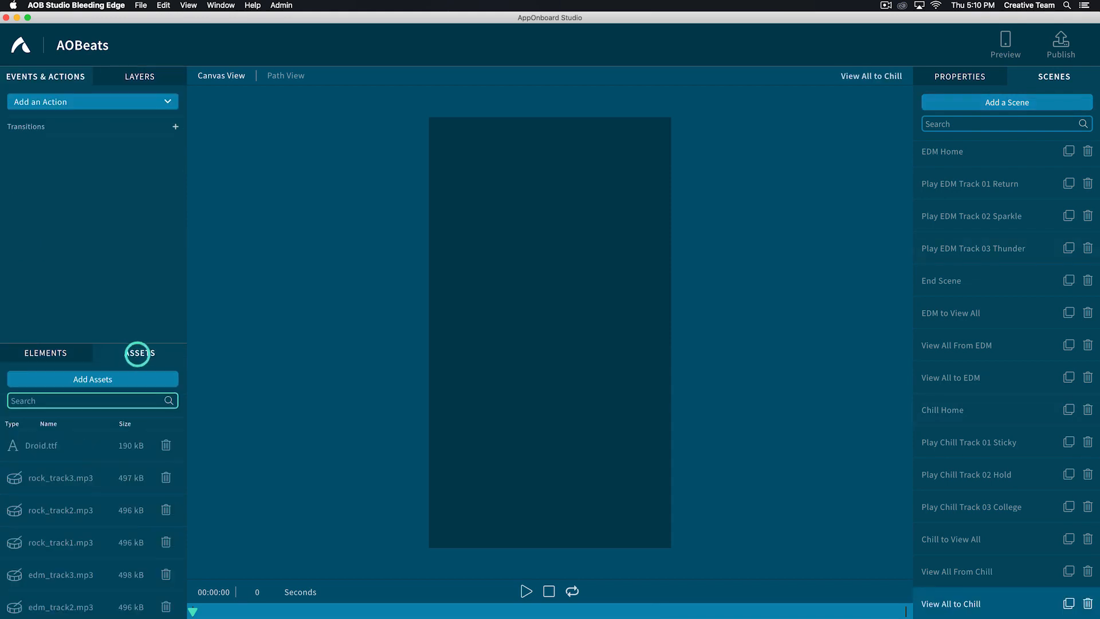
type("viewall")
left_click(20, 511)
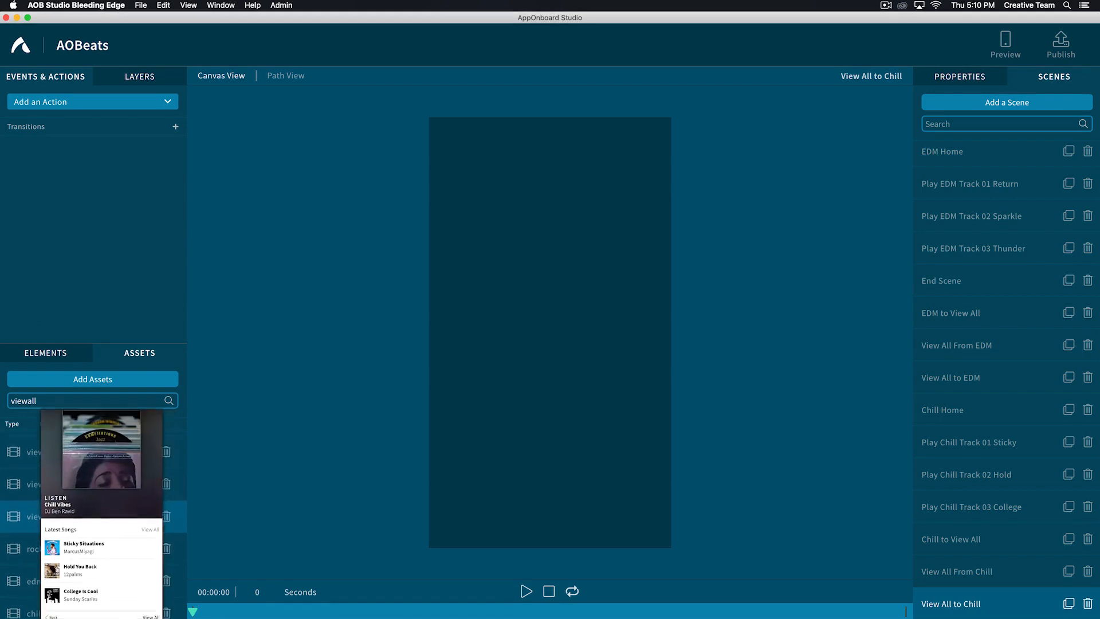
left_click_drag(20, 511, 527, 390)
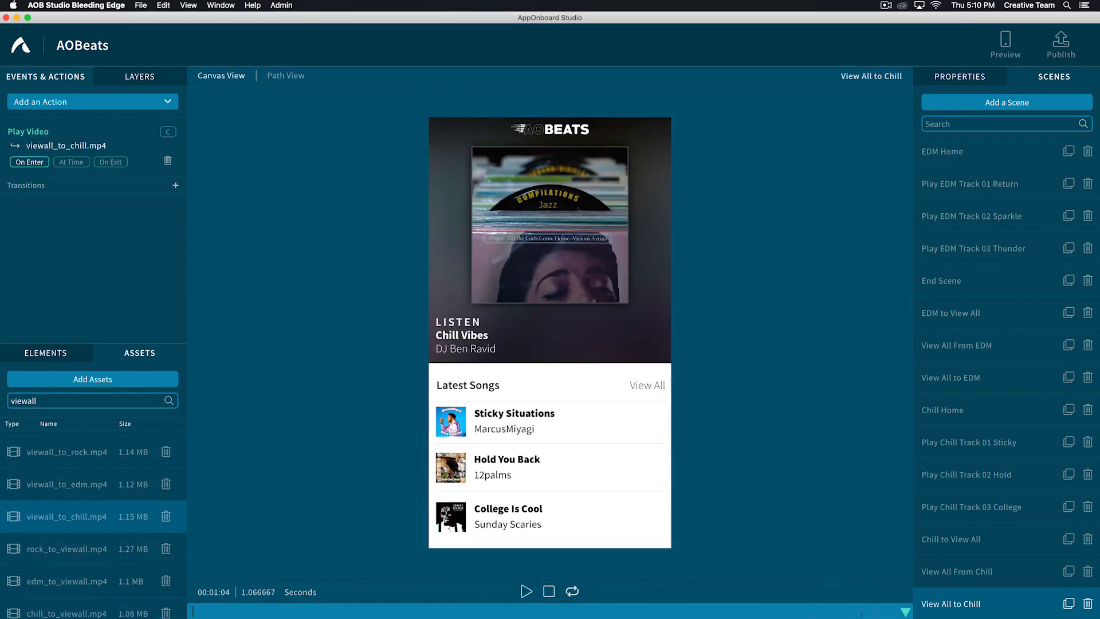
- Add a transition that moves to Chill Home after viewall_to_chill.mp4 ends
left_click(175, 185)
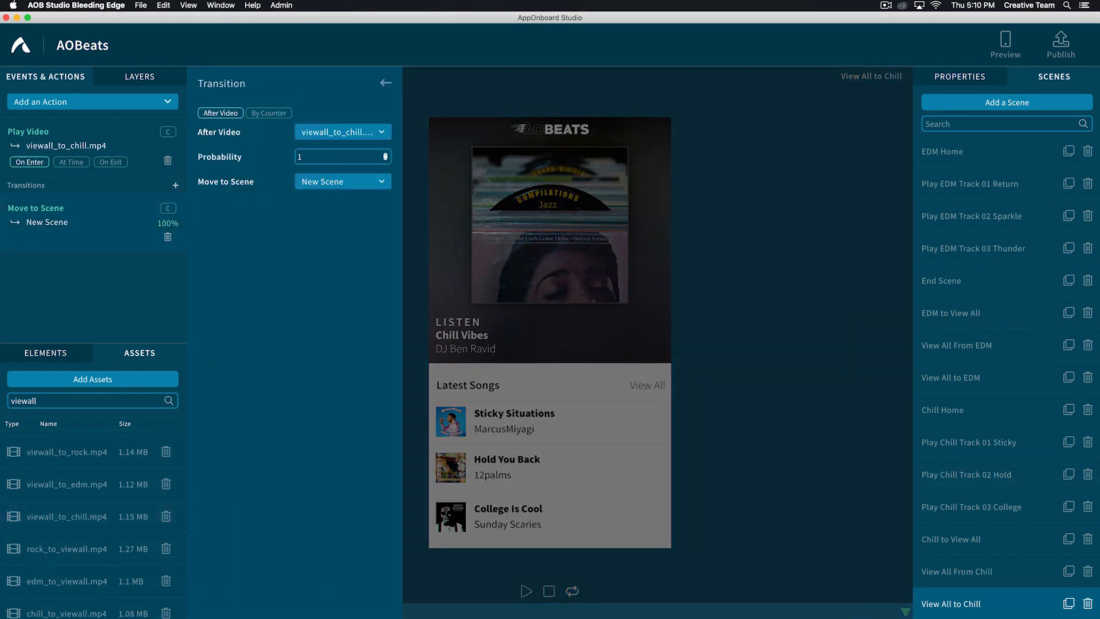
left_click(335, 181)
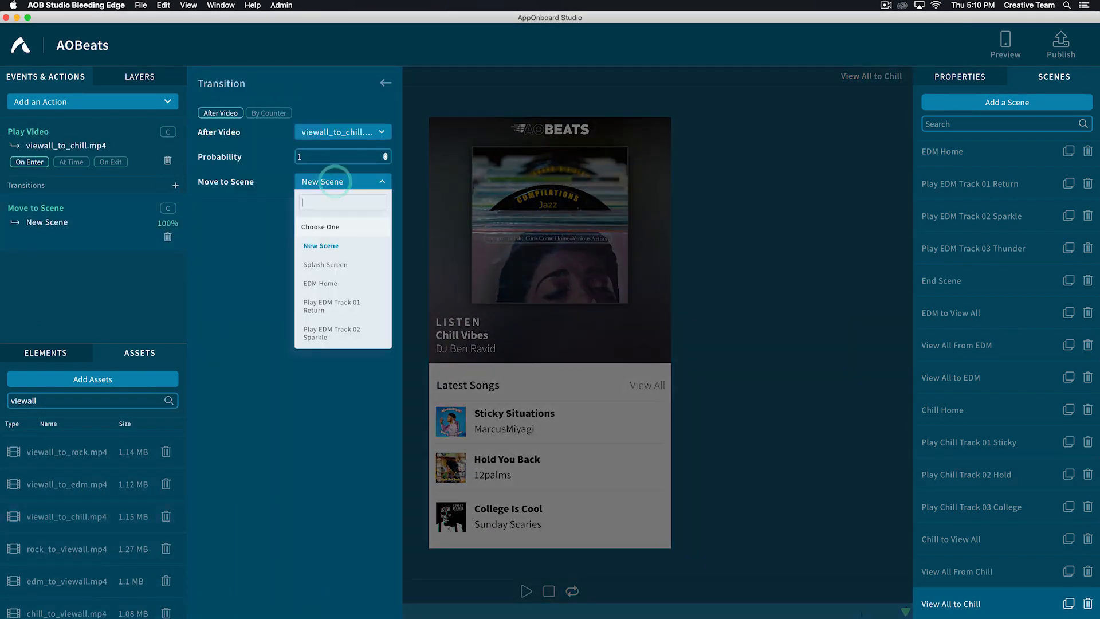
type("chill")
left_click(306, 246)
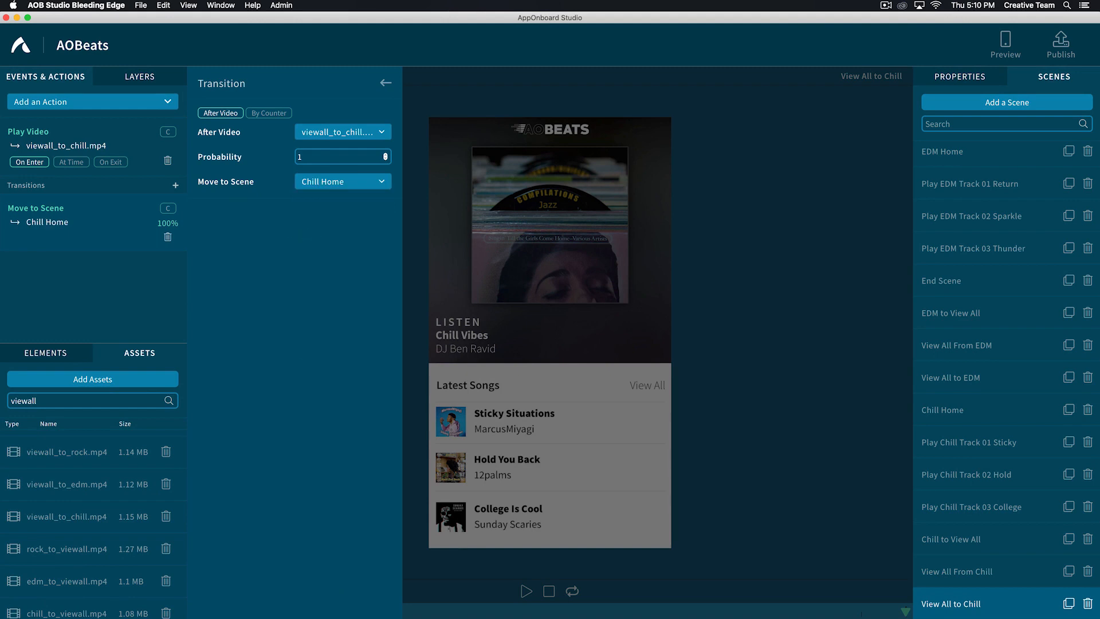
left_click(386, 83)
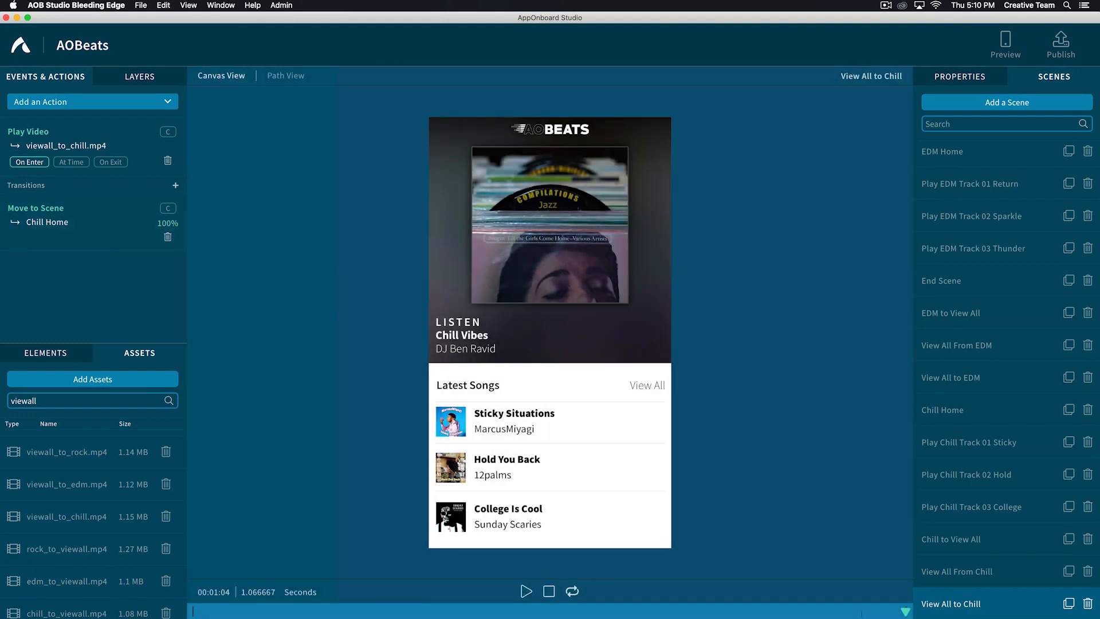
- Duplicate the Chill Home scene and rename the copy "Rock Home"
left_click(1068, 409)
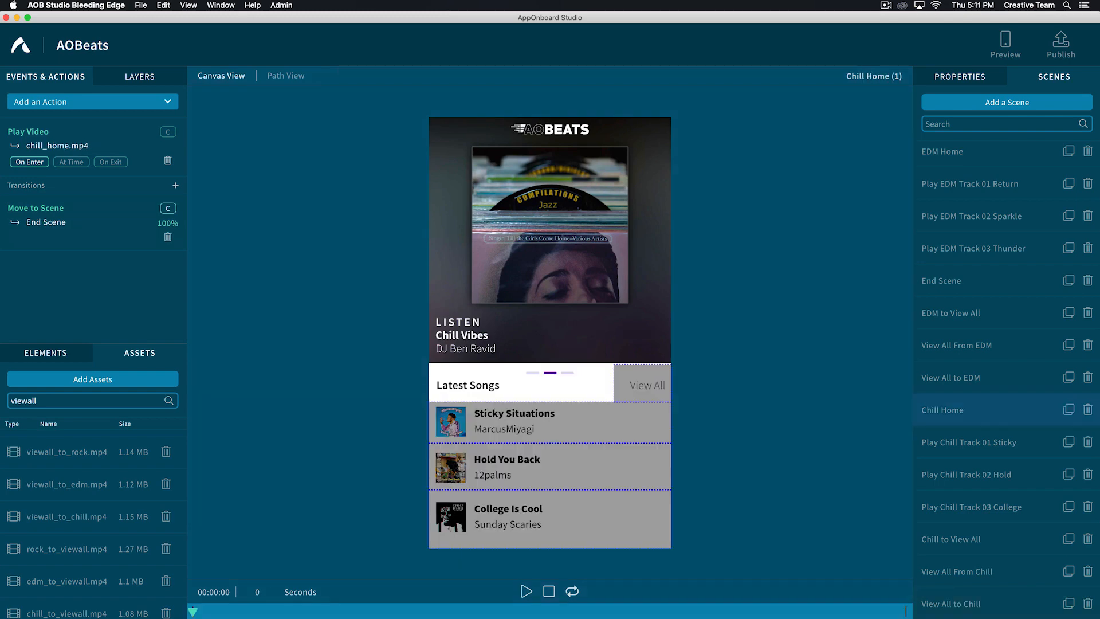
left_click(936, 604)
left_click(937, 603)
type("Rock Home")
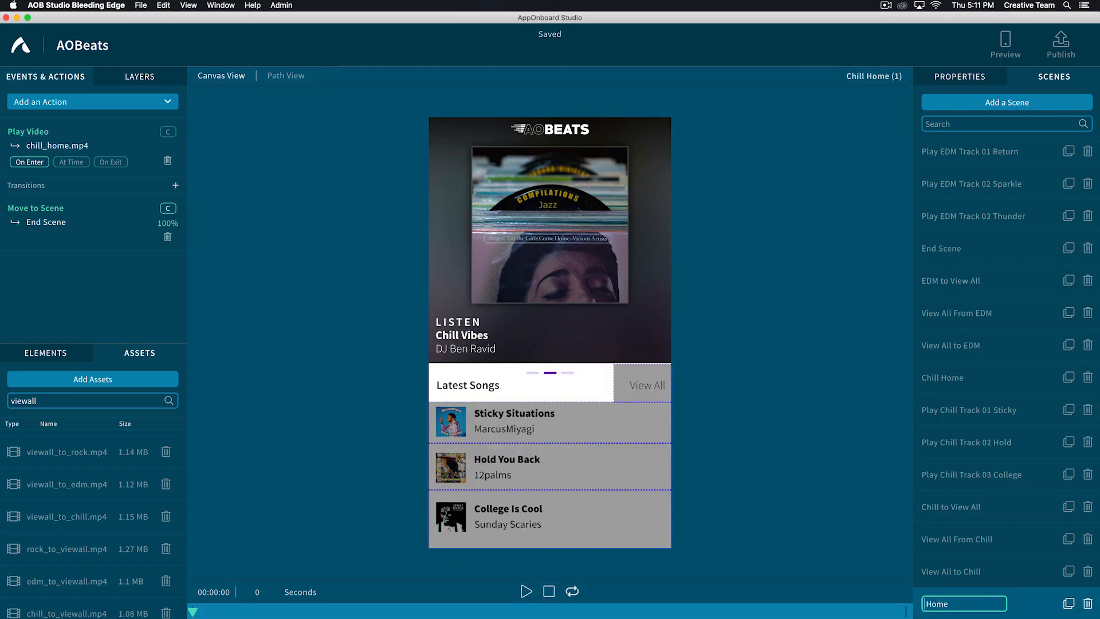
key("Return")
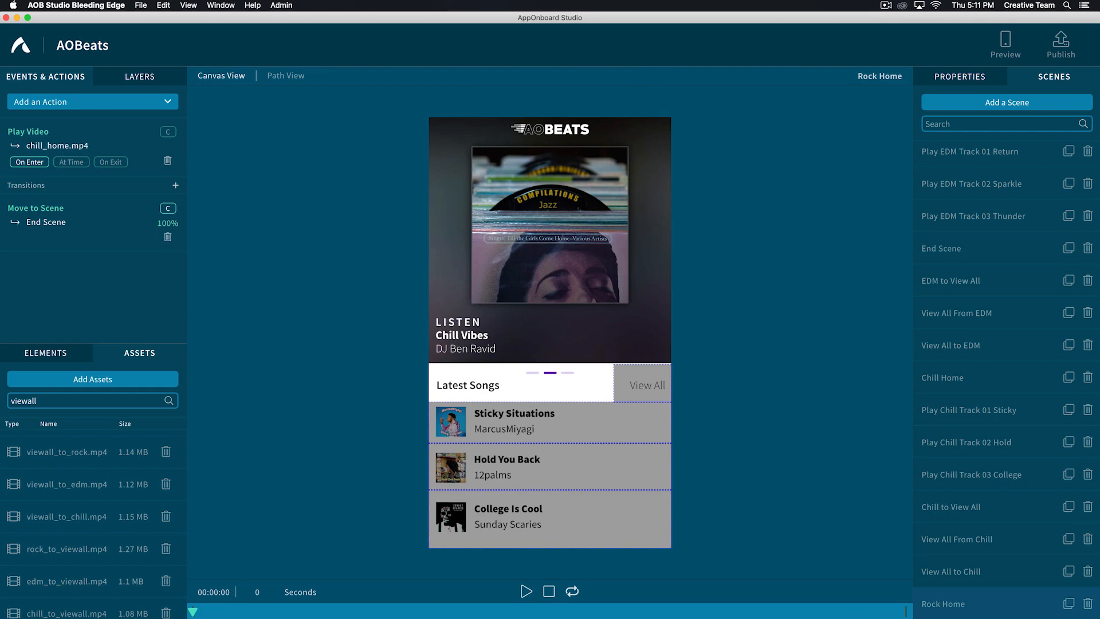
- Change the Play Video action of Rock Home to rock_home.mp4
left_click(36, 138)
left_click(333, 116)
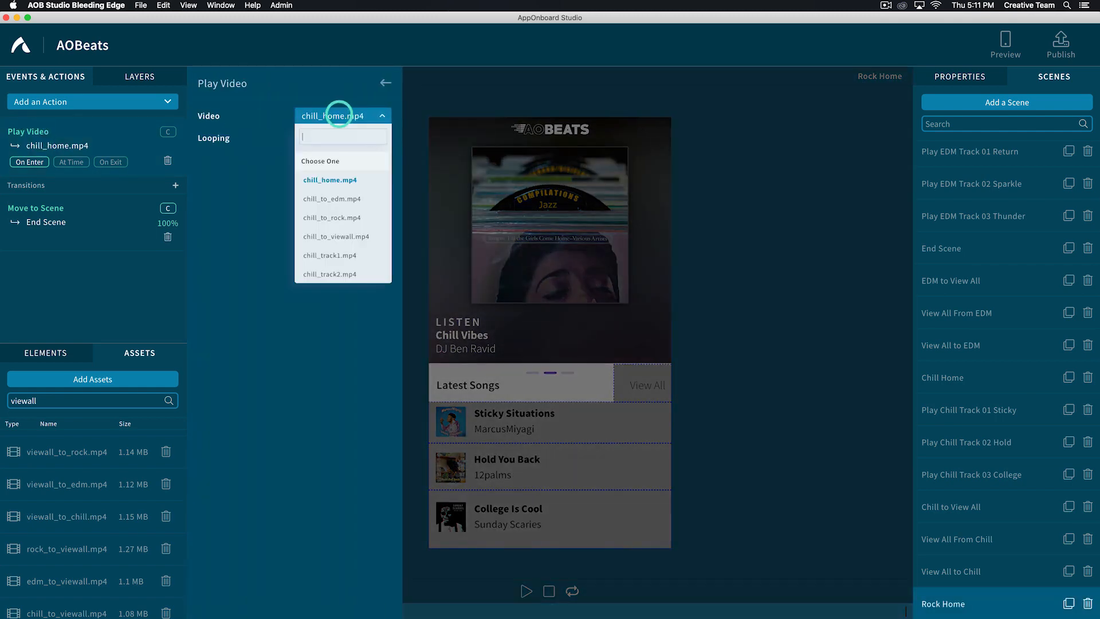
type("home")
left_click(330, 218)
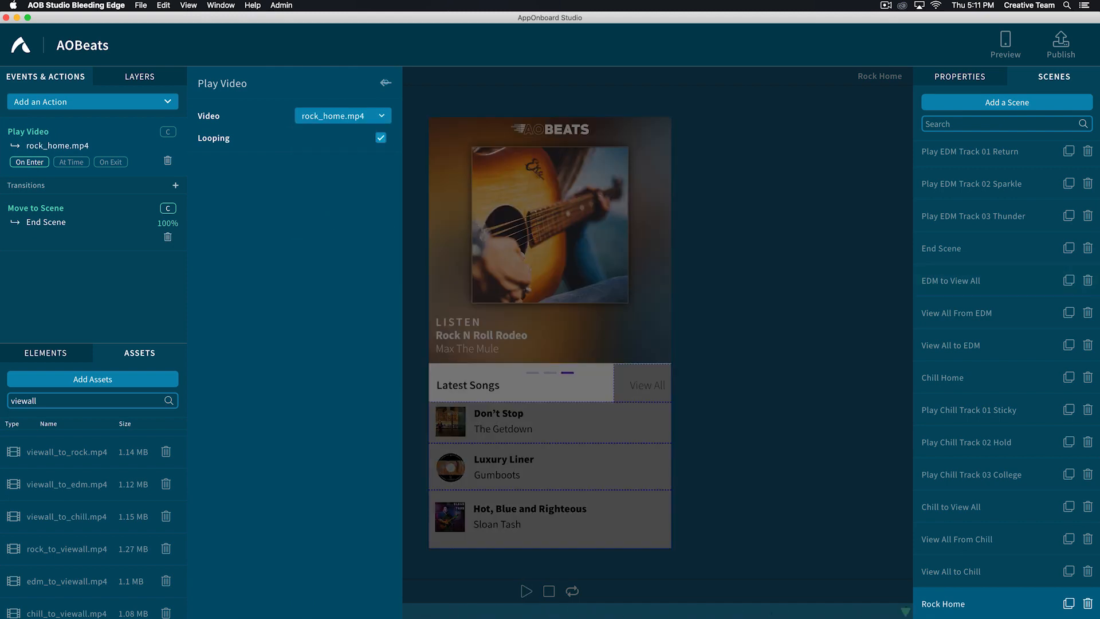
left_click(385, 82)
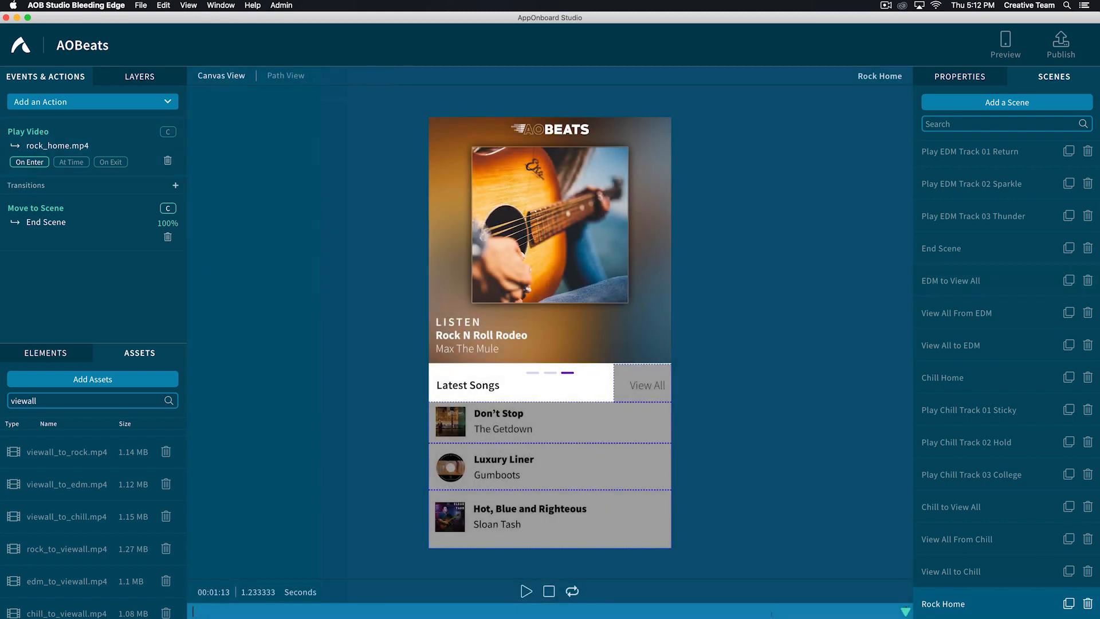
- Add a transition from Rock Home to a new scene to the Category: Song 01 area's tap gesture
left_click(961, 76)
scroll(1007, 344, "down", 3)
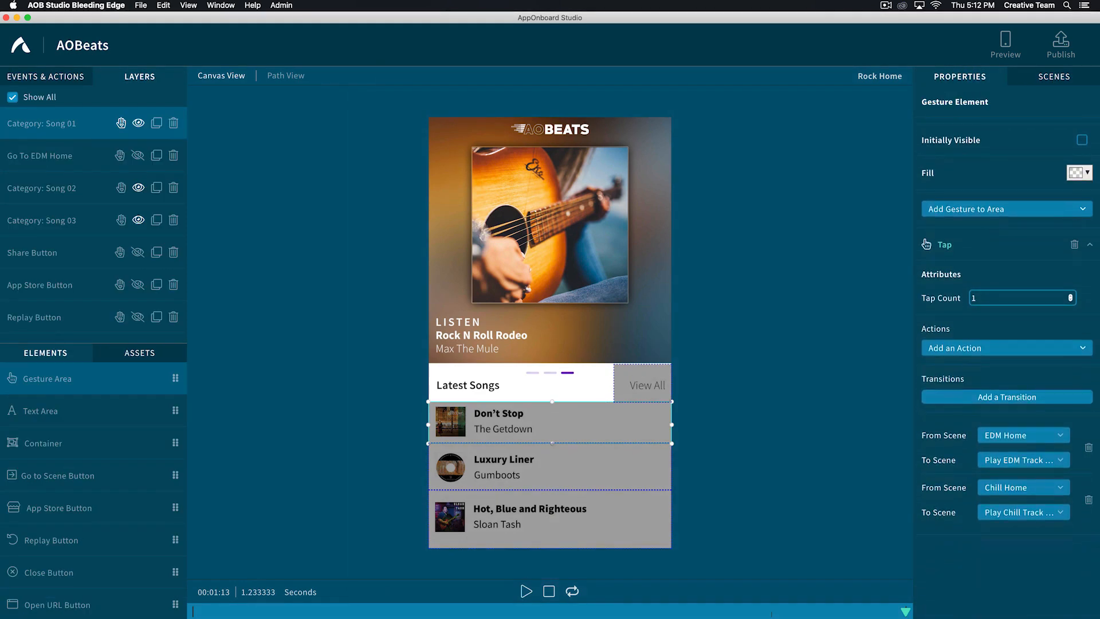
left_click(1007, 396)
left_click(1008, 560)
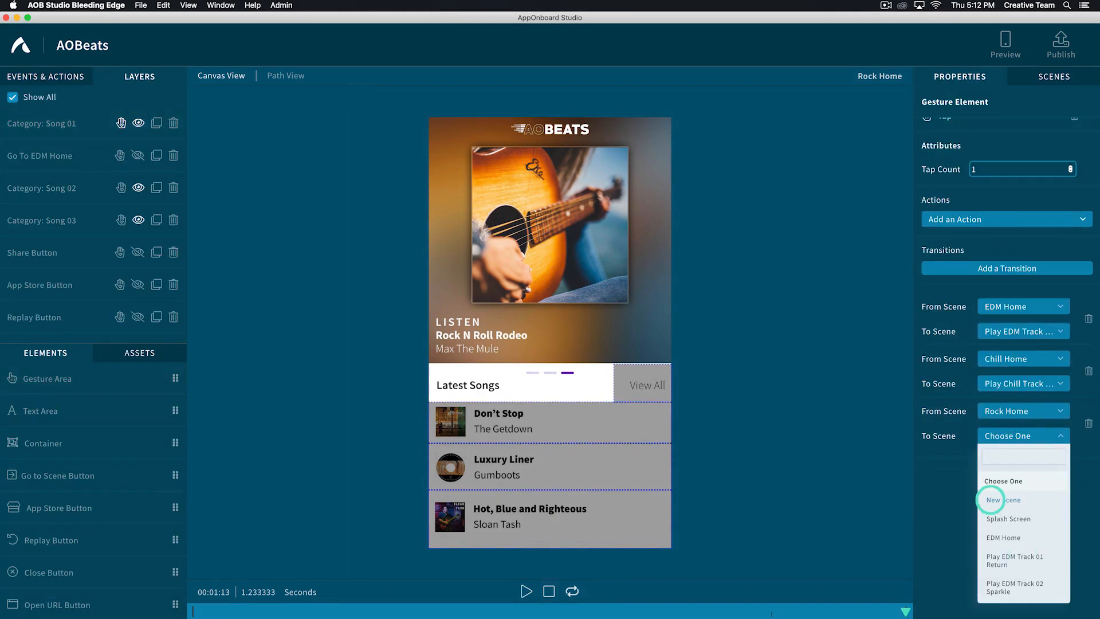
left_click(991, 500)
- Duplicate the Play Chill Track 01 Sticky scene and rename the copy "Play Rock Track 01 Dont"
left_click(1054, 77)
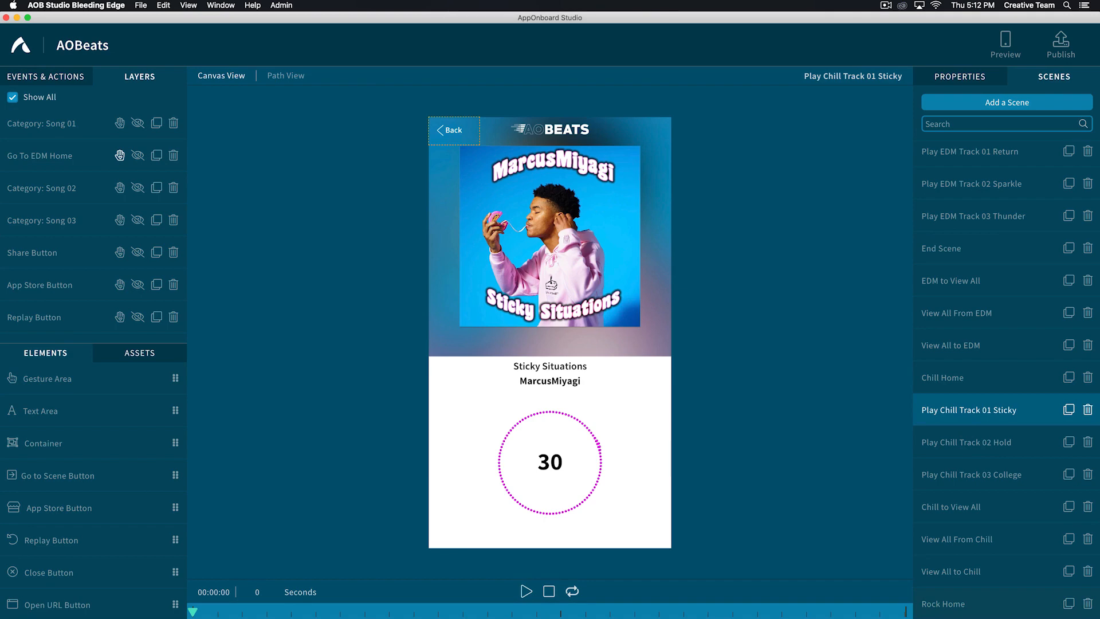
left_click(1068, 409)
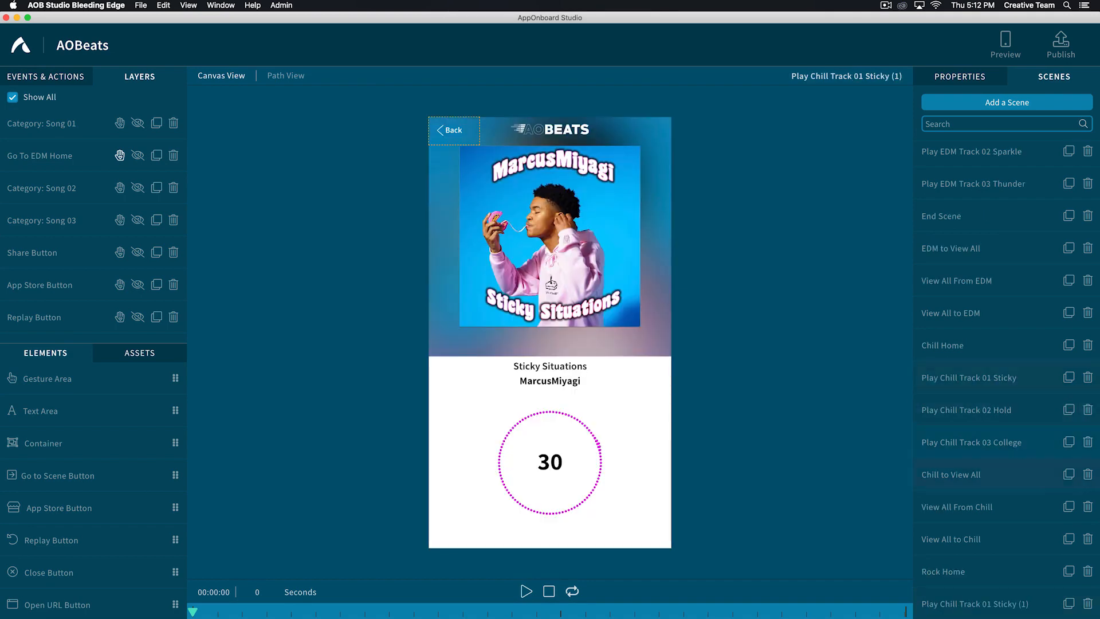
double_click(944, 603)
key("Right")
key("BackSpace")
key("BackSpace")
key("BackSpace")
key("BackSpace")
key("BackSpace")
key("BackSpace")
key("BackSpace")
key("BackSpace")
key("BackSpace")
key("BackSpace")
key("BackSpace")
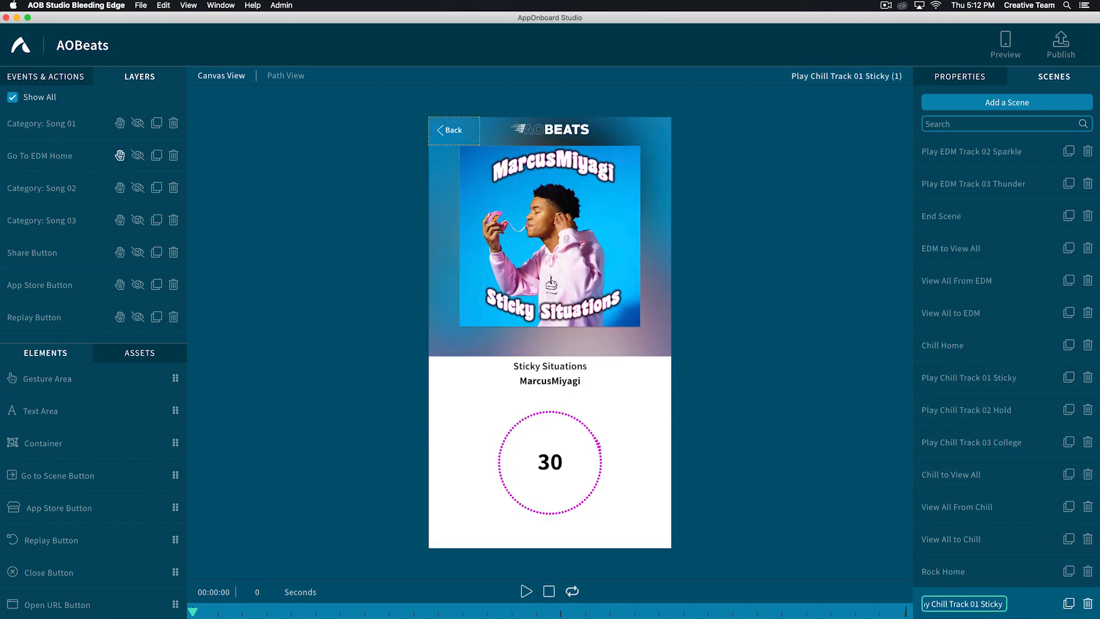
key("Up")
key("alt+Right")
key("alt+Right")
key("alt+BackSpace")
type("Rock")
key("Return")
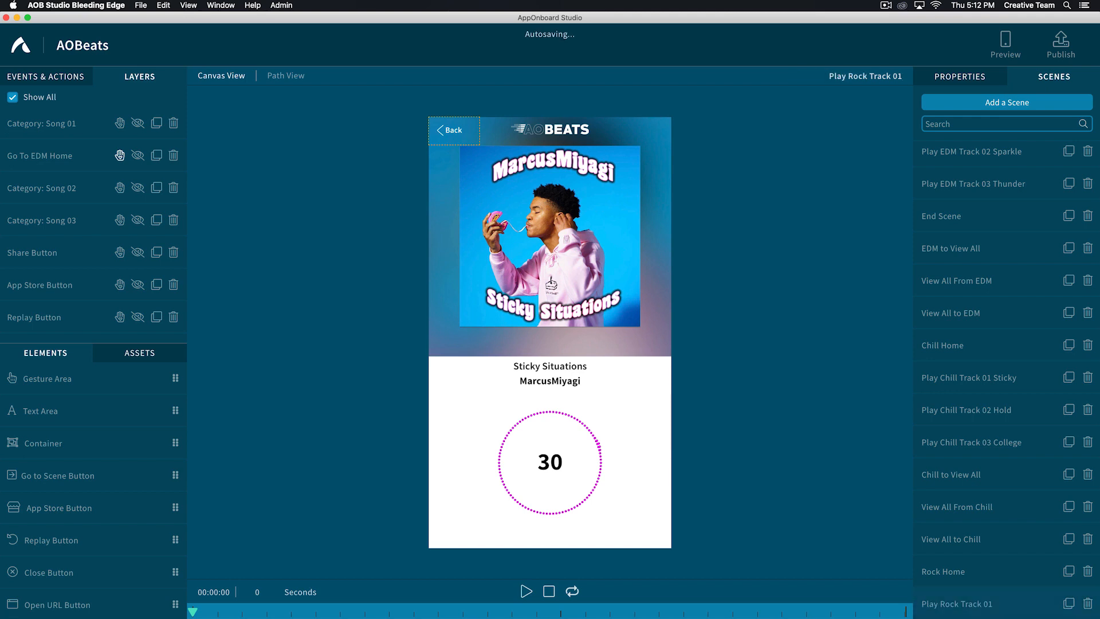
- Change the Play Video action of Play Rock Track 01 Dont to rock_track1.mp4
left_click(34, 75)
left_click(19, 130)
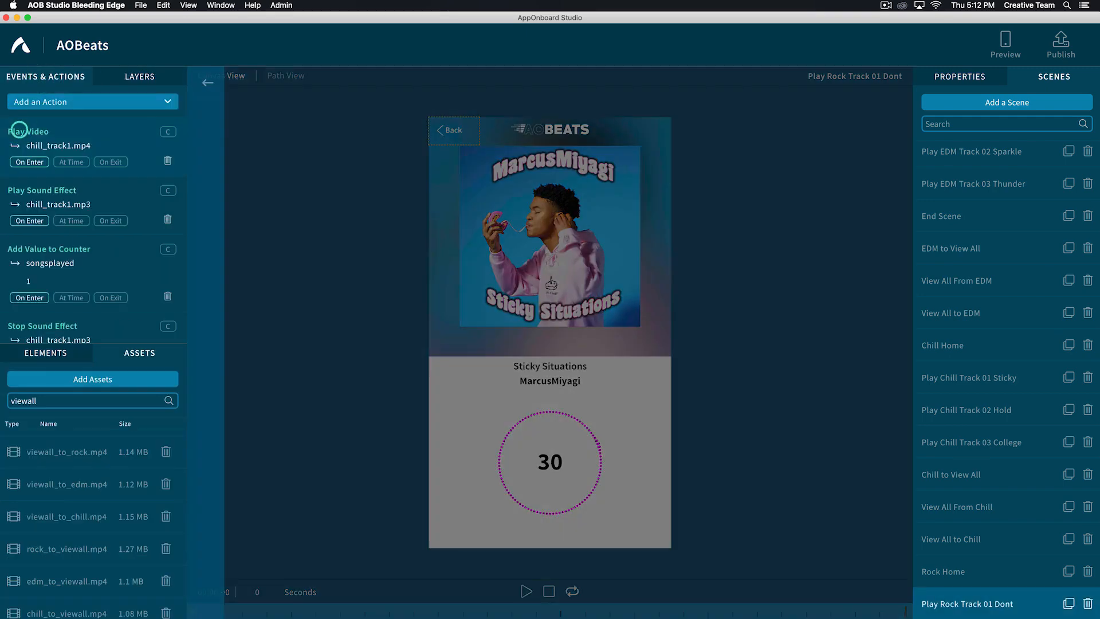
left_click(343, 116)
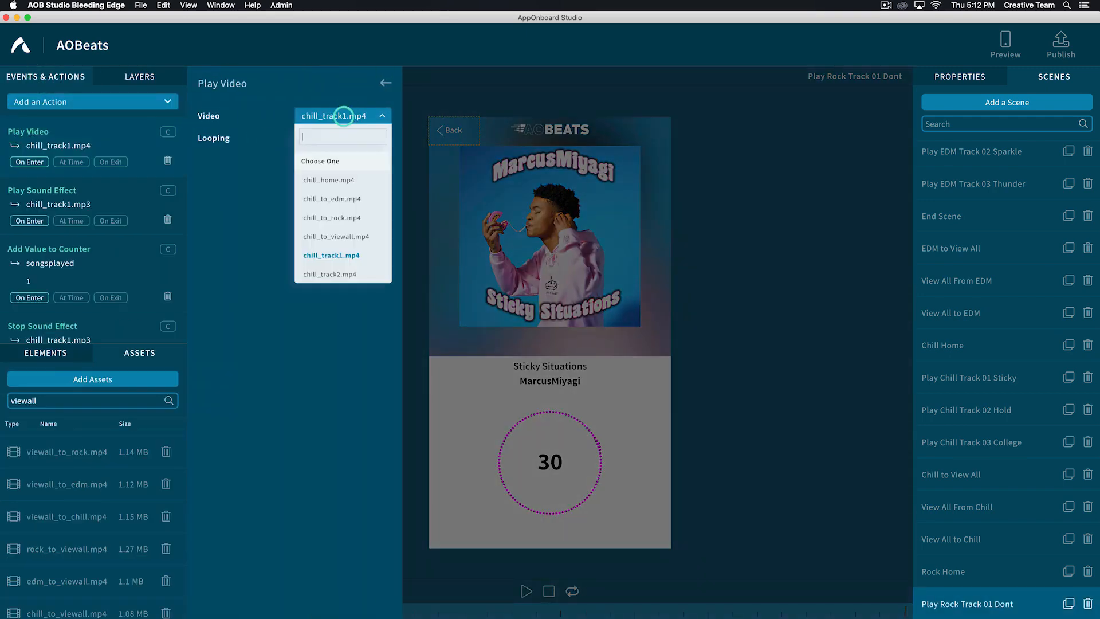
scroll(332, 172, "down", 6)
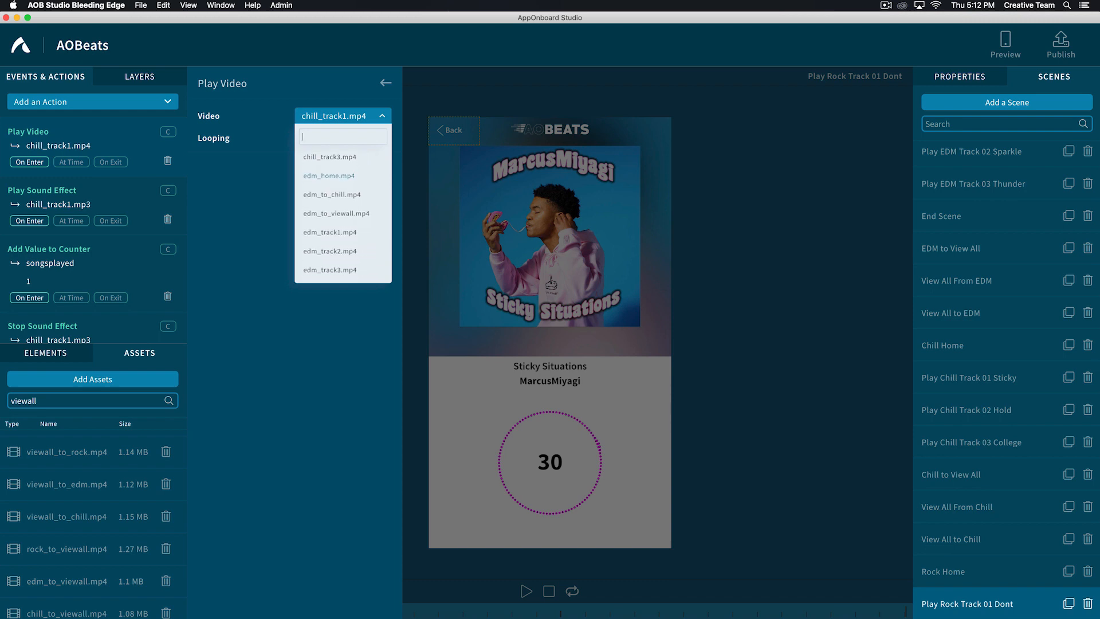
scroll(342, 212, "down", 1)
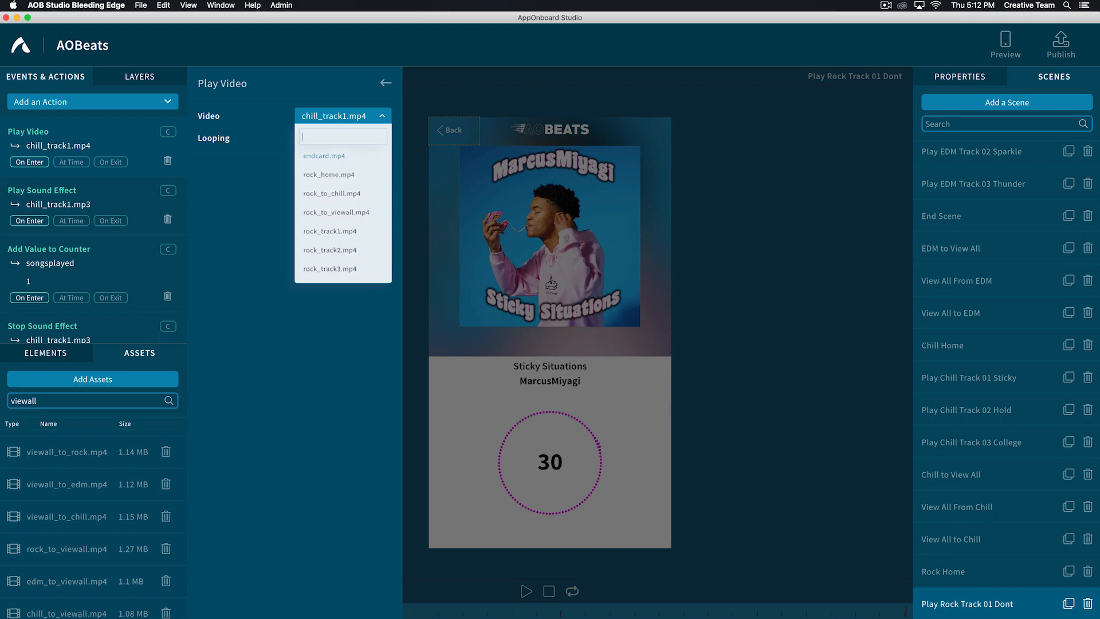
left_click(329, 231)
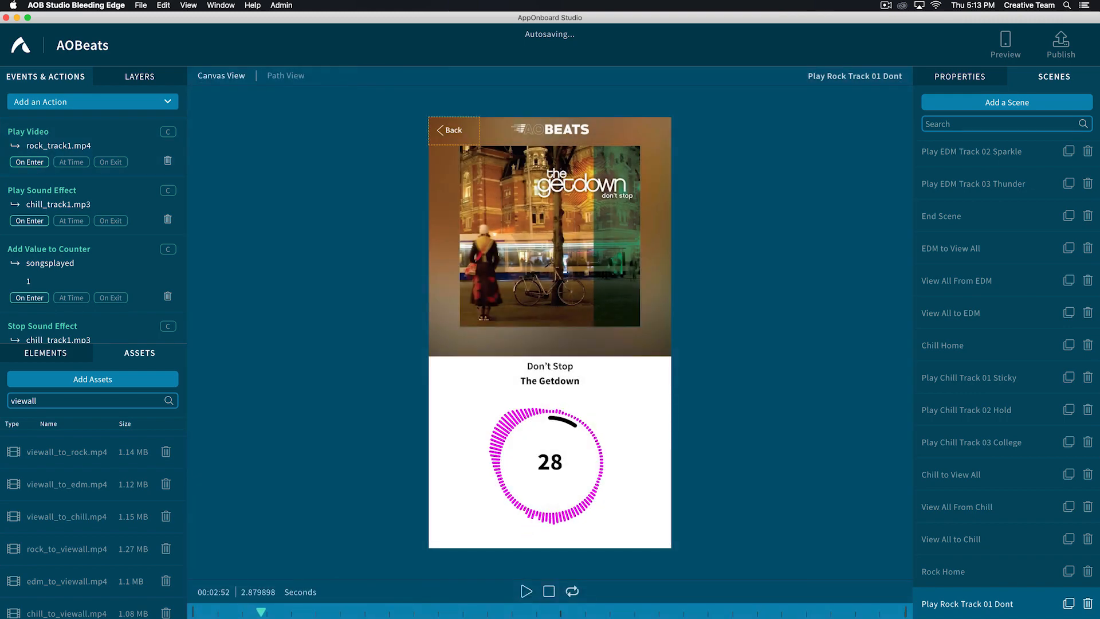
- Change the scene's Play Sound Effect action to rock_track1.mp3
left_click(19, 194)
left_click(338, 116)
type("rock")
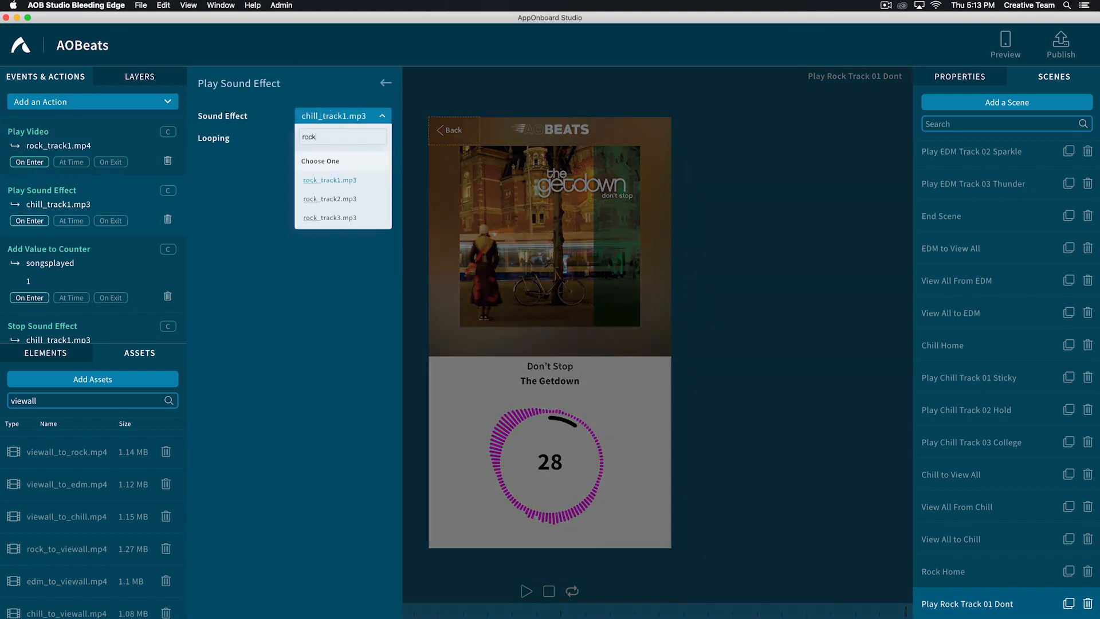
left_click(309, 179)
scroll(91, 258, "down", 3)
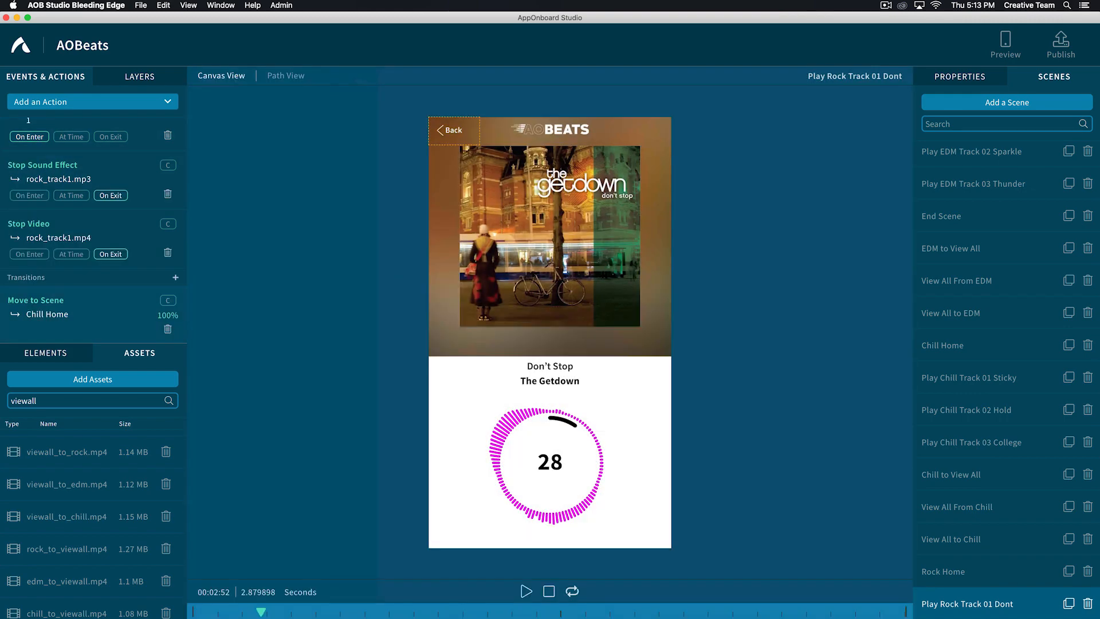
- Set the Move to Scene transition of Play Rock Track 01 Dont to Rock Home
left_click(31, 303)
left_click(324, 181)
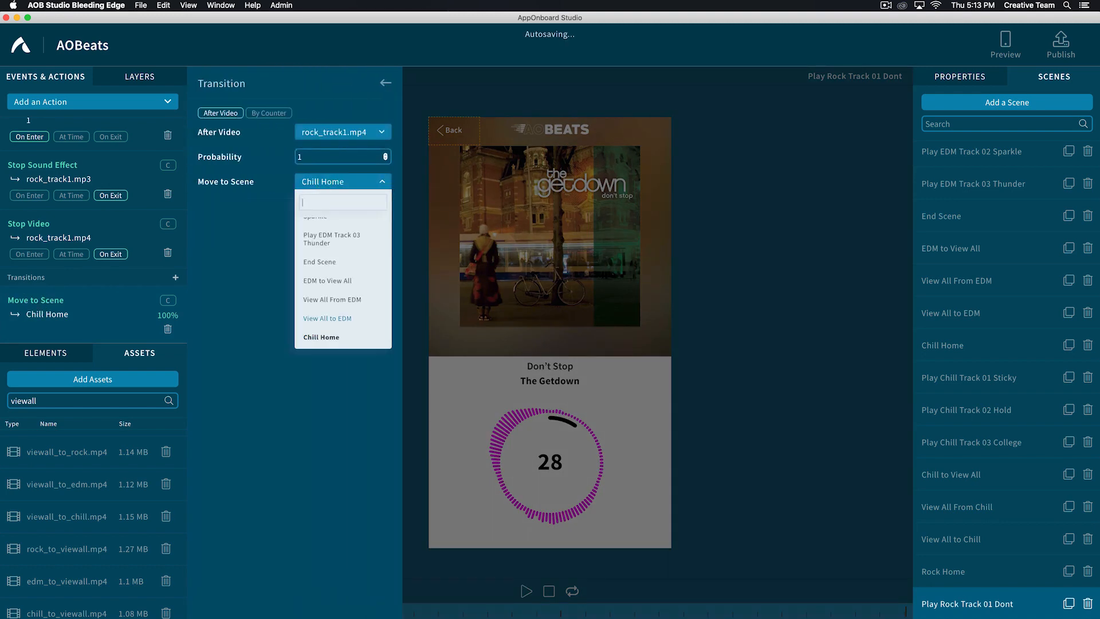
type("rock")
left_click(308, 246)
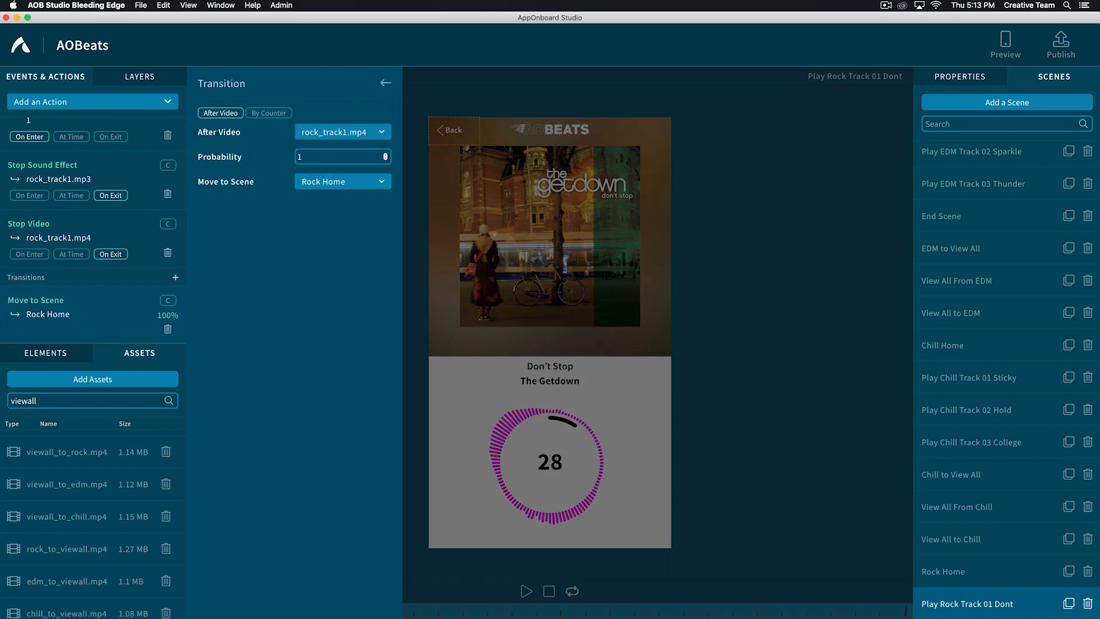
key("Escape")
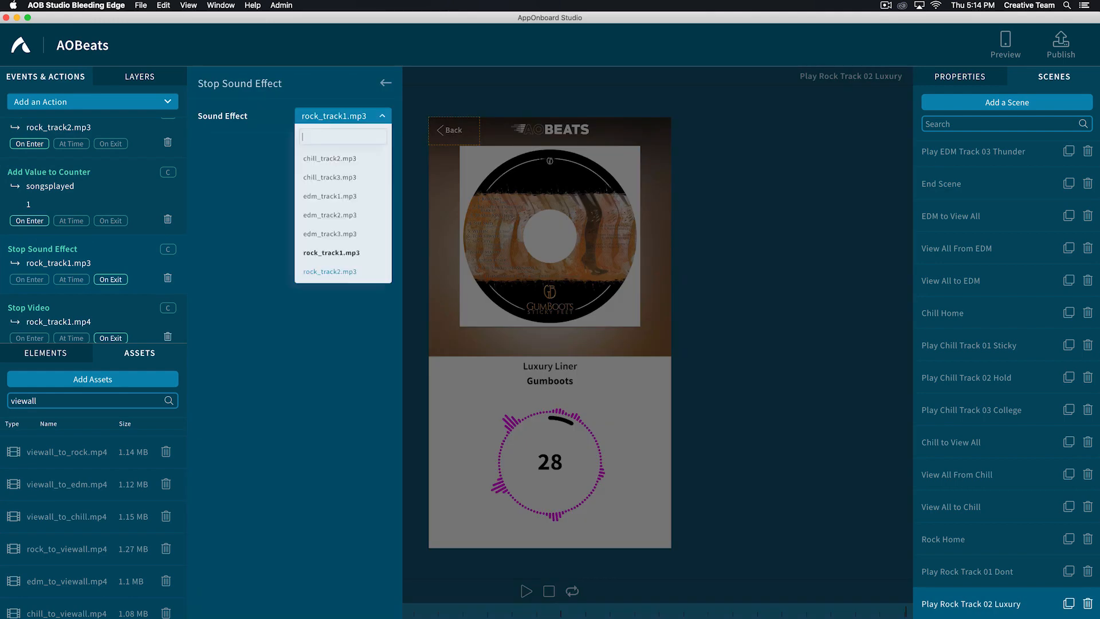
- Change the sound effect in the Play Rock Track 02 Luxury scene to rock_track2.mp3
left_click(330, 253)
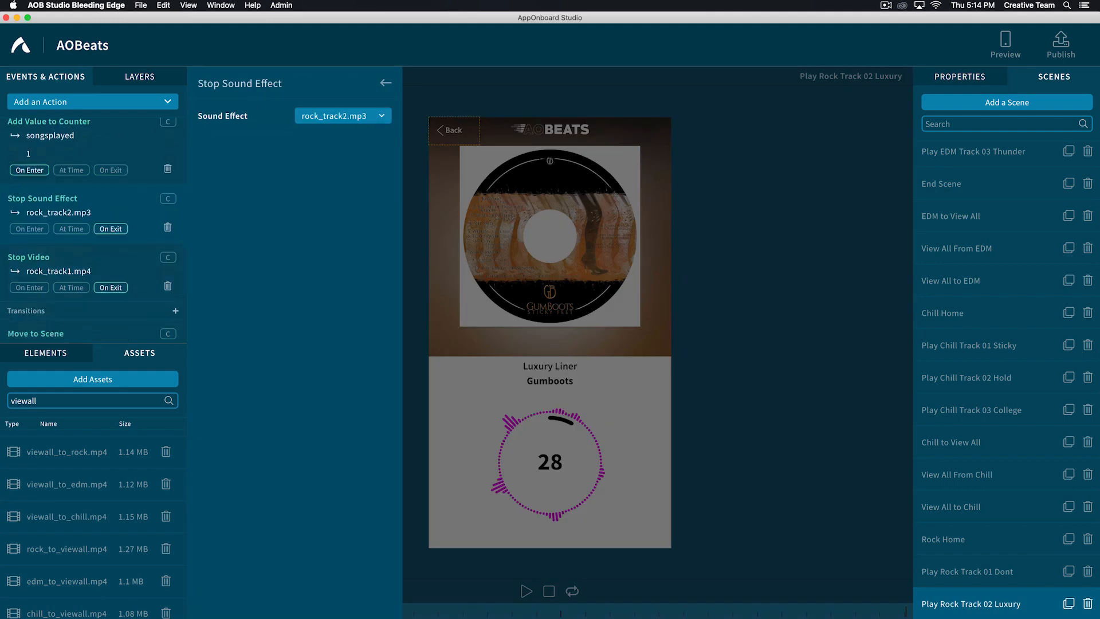
- Duplicate the Go To Chill Home button in the Play Rock Track 01 Dont scene and hide the original
left_click(967, 572)
left_click(447, 130)
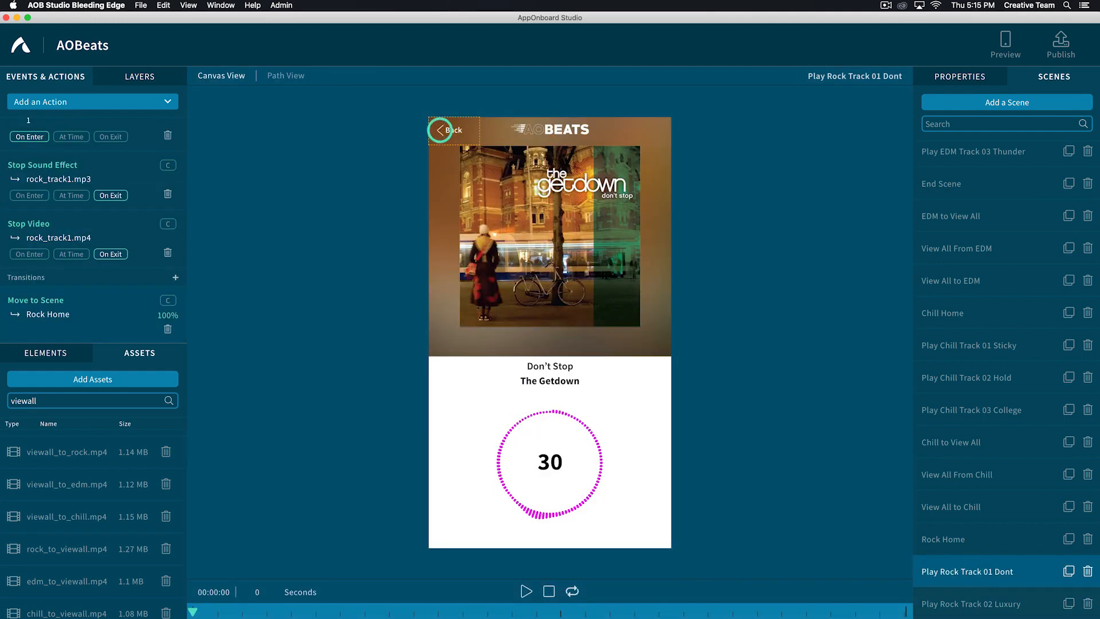
left_click(138, 77)
scroll(114, 201, "down", 10)
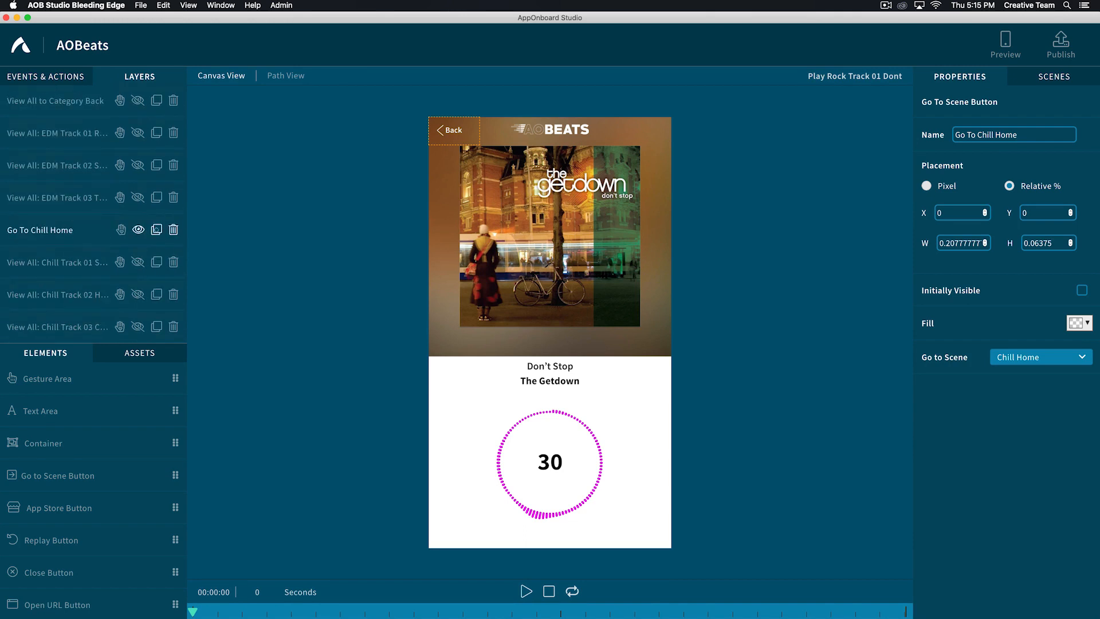
left_click(155, 229)
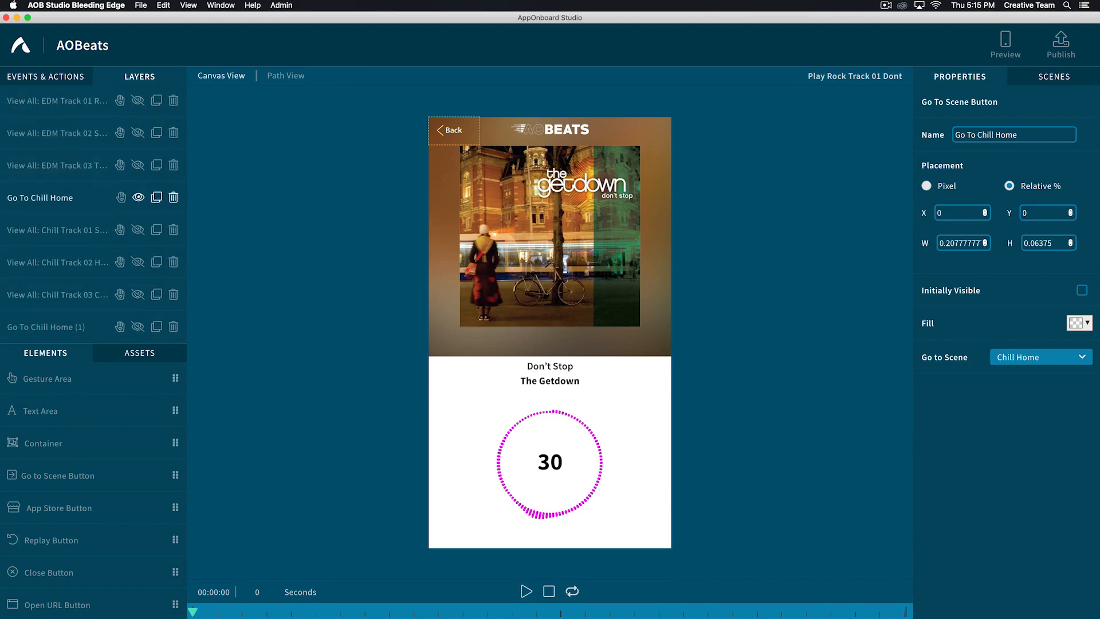
left_click(138, 197)
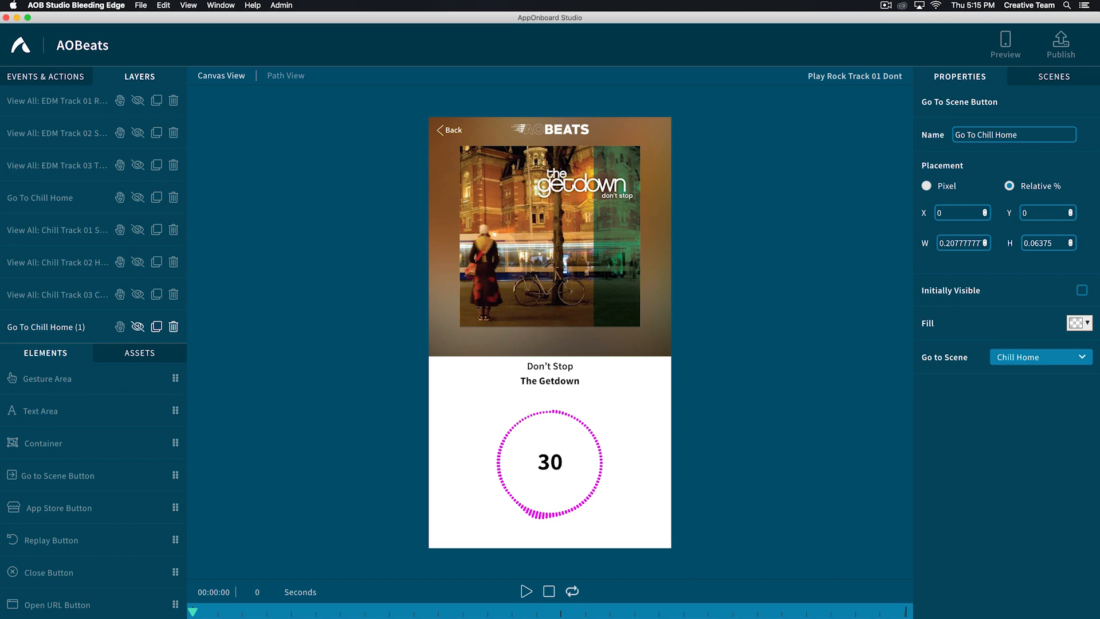
- Make the copied Back button visible in Play Rock Track 01 Dont and rename it "Go To Rock Home"
left_click(17, 326)
key("BackSpace")
key("BackSpace")
key("BackSpace")
key("BackSpace")
key("BackSpace")
key("BackSpace")
key("BackSpace")
key("BackSpace")
key("BackSpace")
type("Rock")
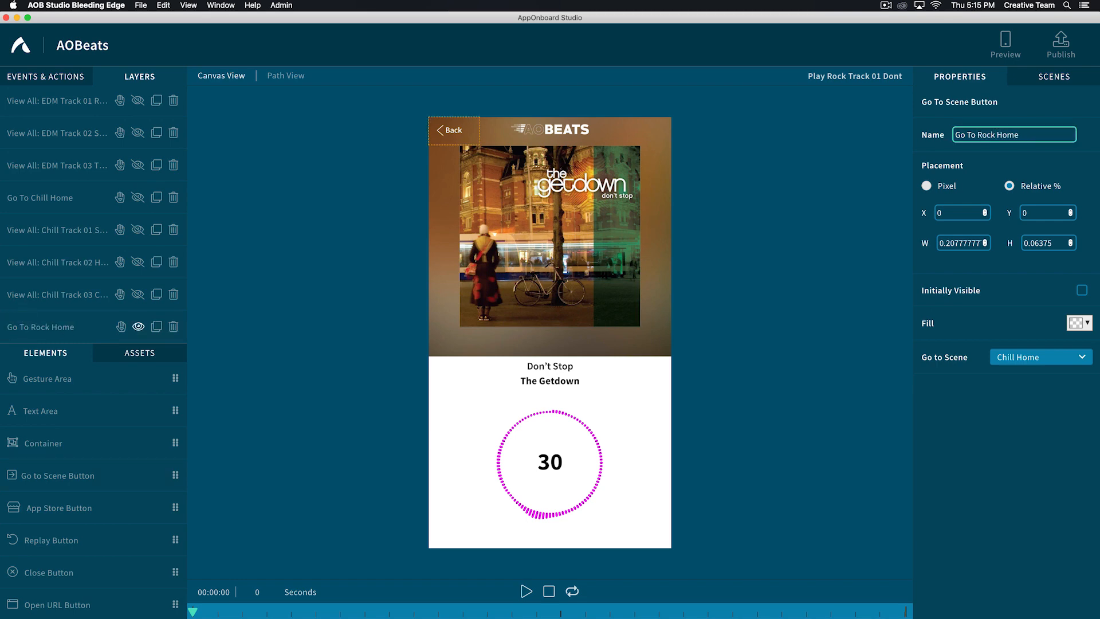
- Set the Go To Rock Home button's destination scene to Rock Home
left_click(1020, 357)
type("rock")
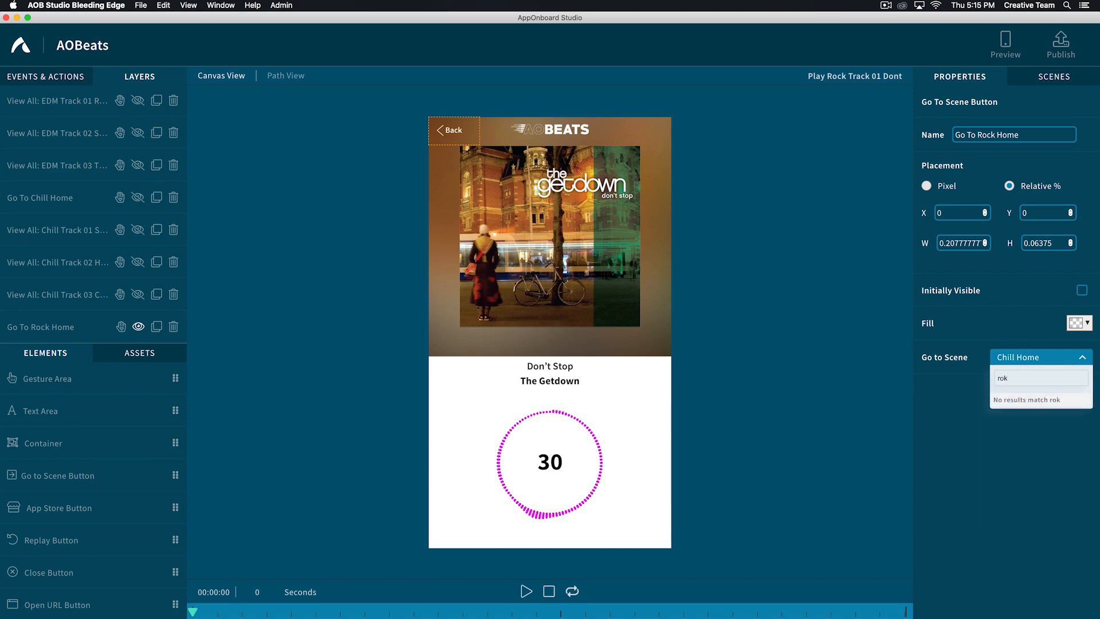
left_click(1004, 419)
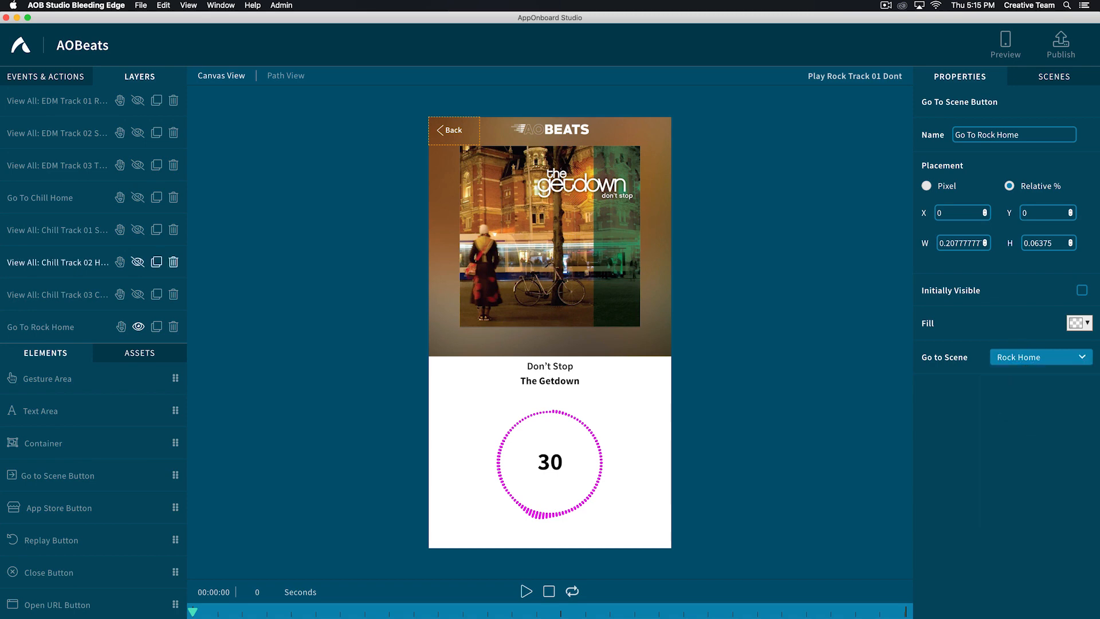
- Duplicate the Play Rock Track 02 Luxury scene and rename the copy "Play Rock Track 03 Hot"
left_click(1054, 76)
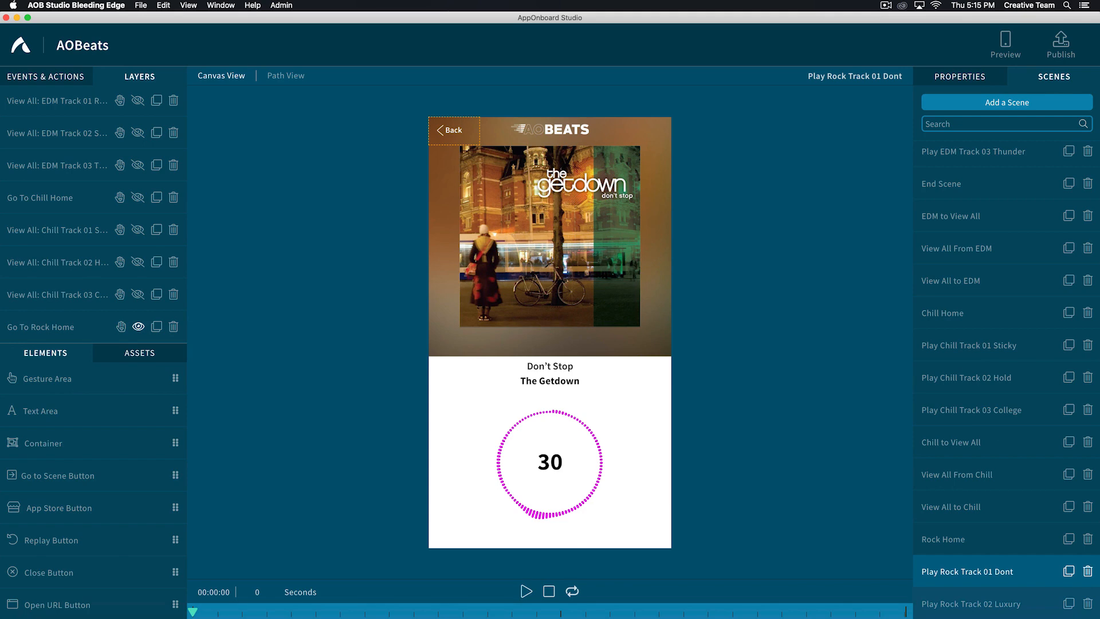
left_click(1051, 77)
scroll(1002, 515, "down", 1)
left_click(1068, 506)
double_click(930, 602)
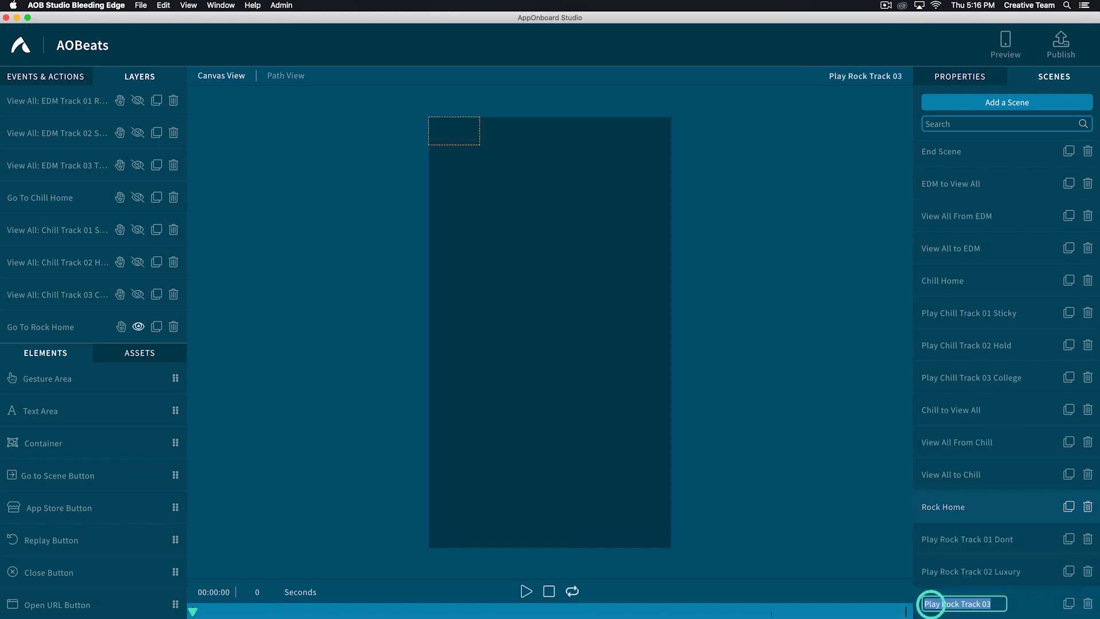
key("Right")
type("Hot")
key("Return")
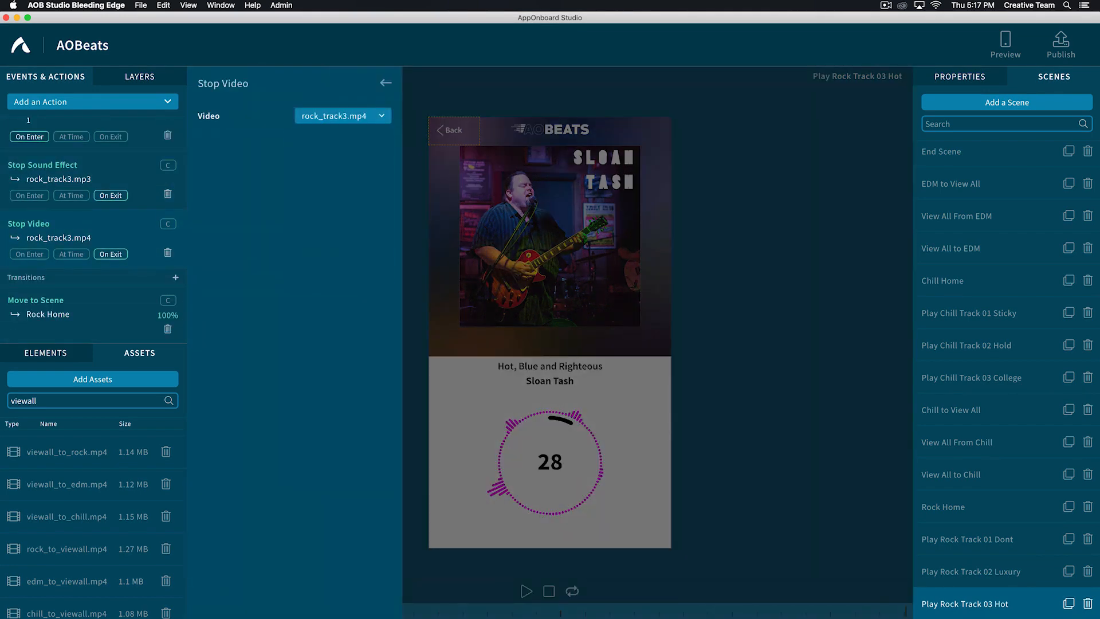
- Add a transition from Rock Home to the tap gesture of the Category to View All area
left_click(1051, 76)
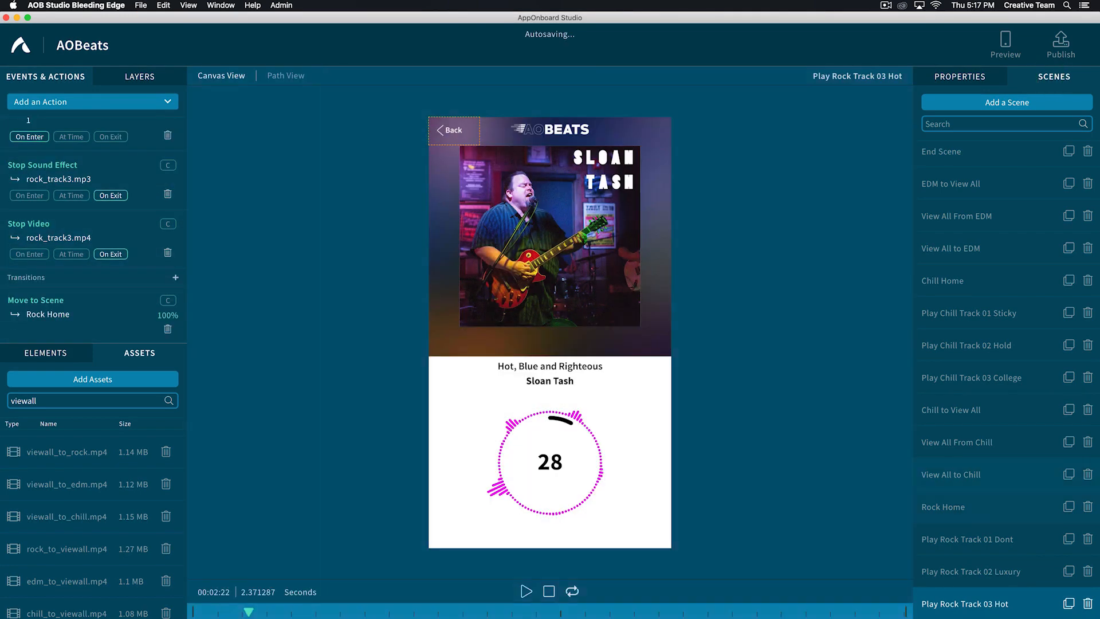
left_click(961, 506)
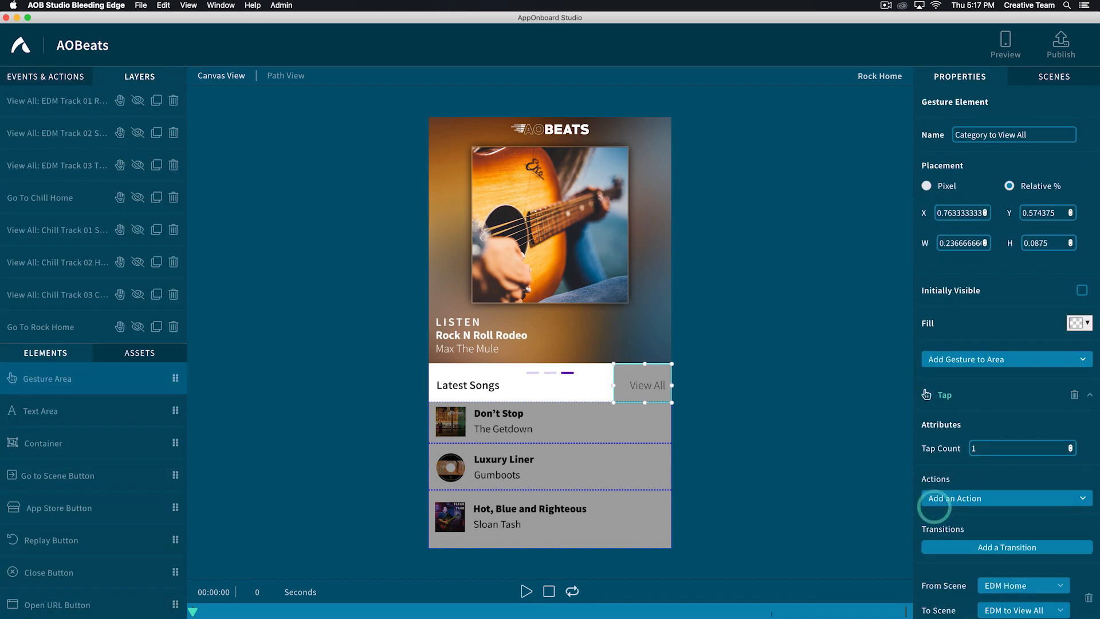
scroll(1008, 401, "down", 8)
left_click(1006, 488)
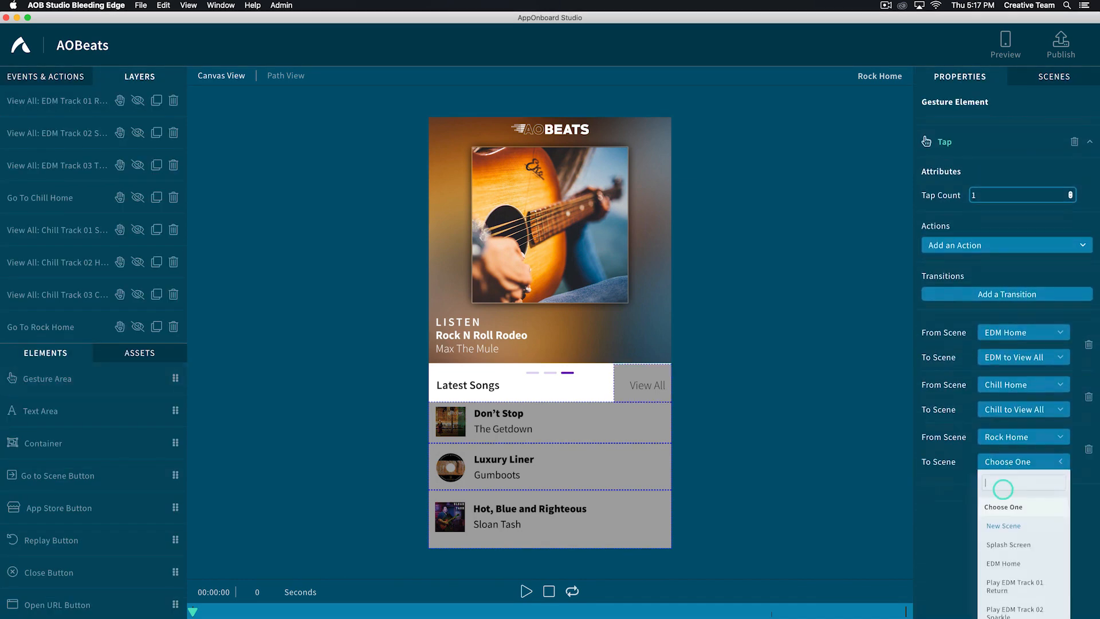
left_click(1000, 498)
- Add a new scene and name it "Rock to View All"
left_click(1053, 76)
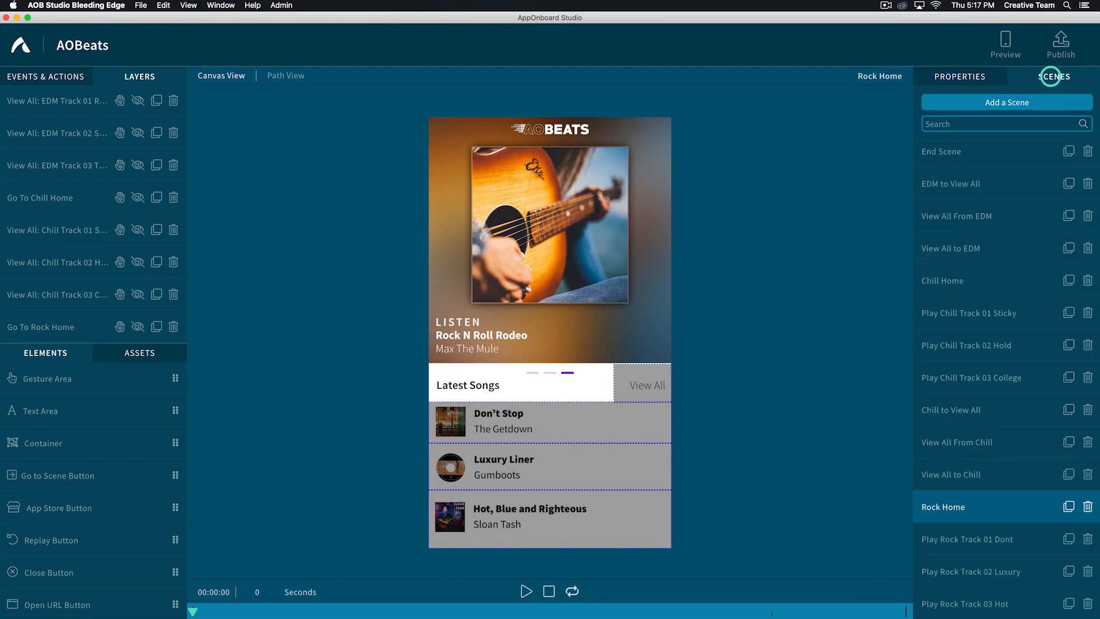
left_click(1005, 102)
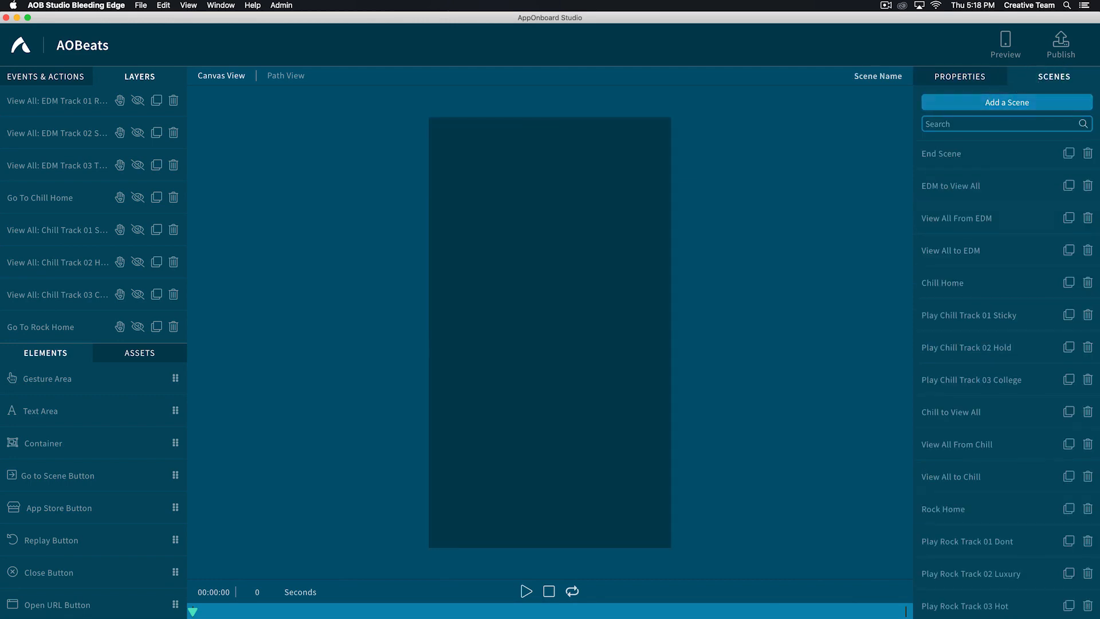
type("Rock to View All")
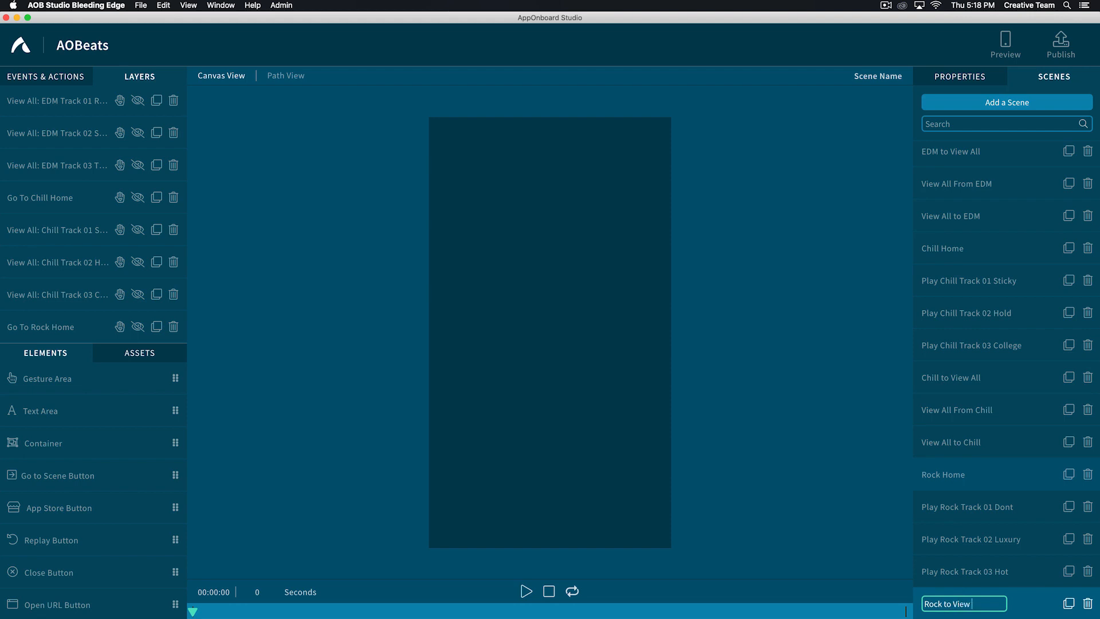
key("Return")
- Place the rock_to_viewall.mp4 video in the Rock to View All scene and add an after-video transition to New Scene
left_click(140, 352)
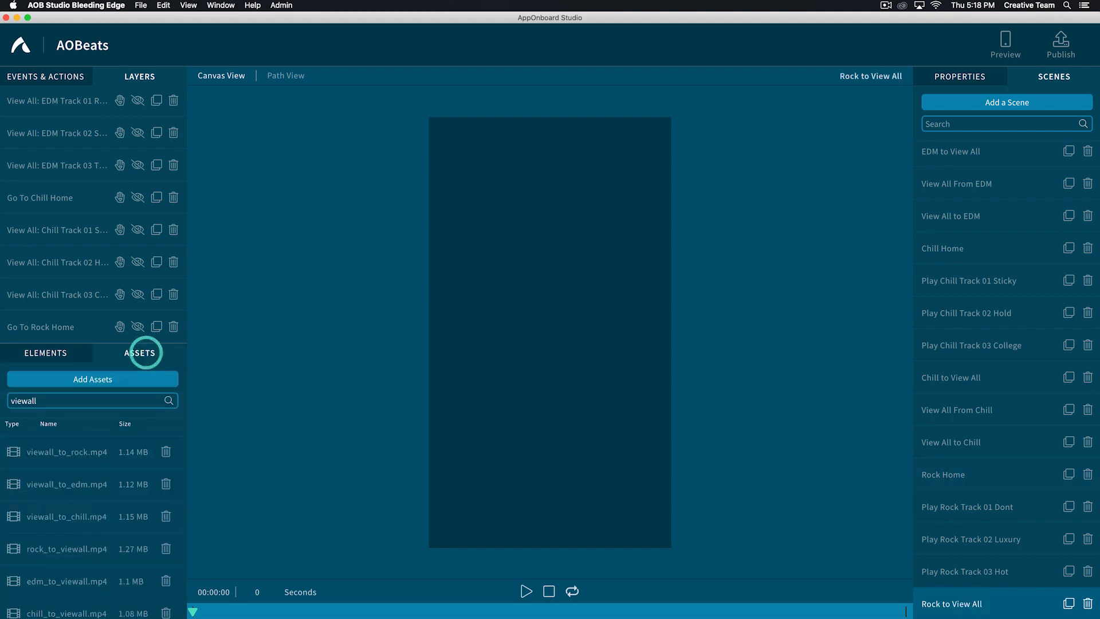
left_click_drag(34, 539, 659, 405)
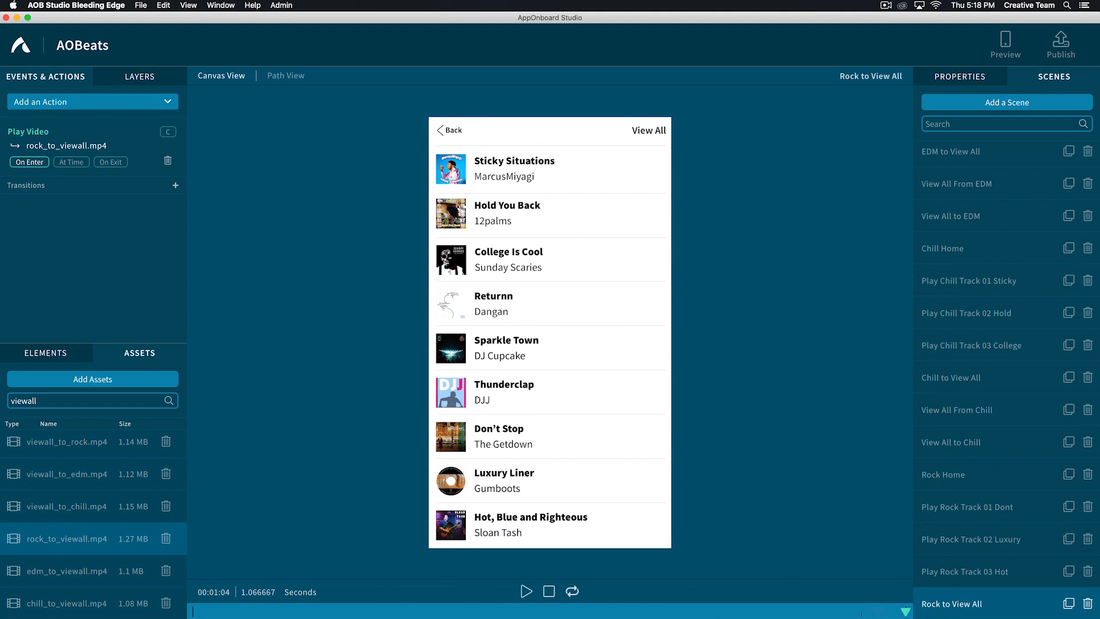
left_click(176, 185)
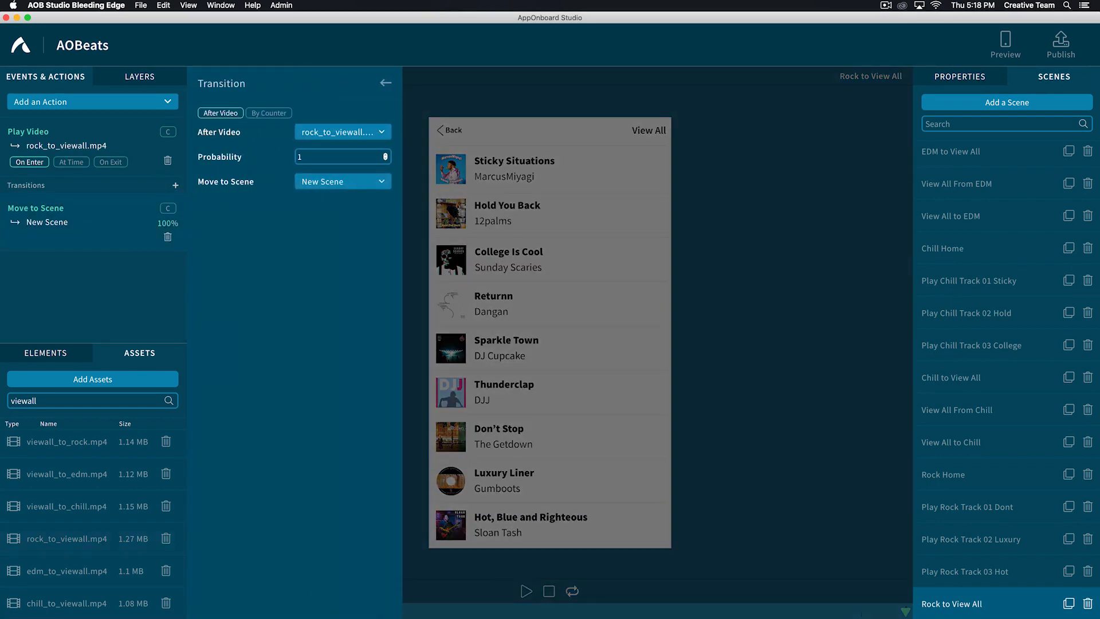
left_click(385, 83)
- Duplicate the View All From Chill scene and rename the copy "View All From Rock"
left_click(1068, 410)
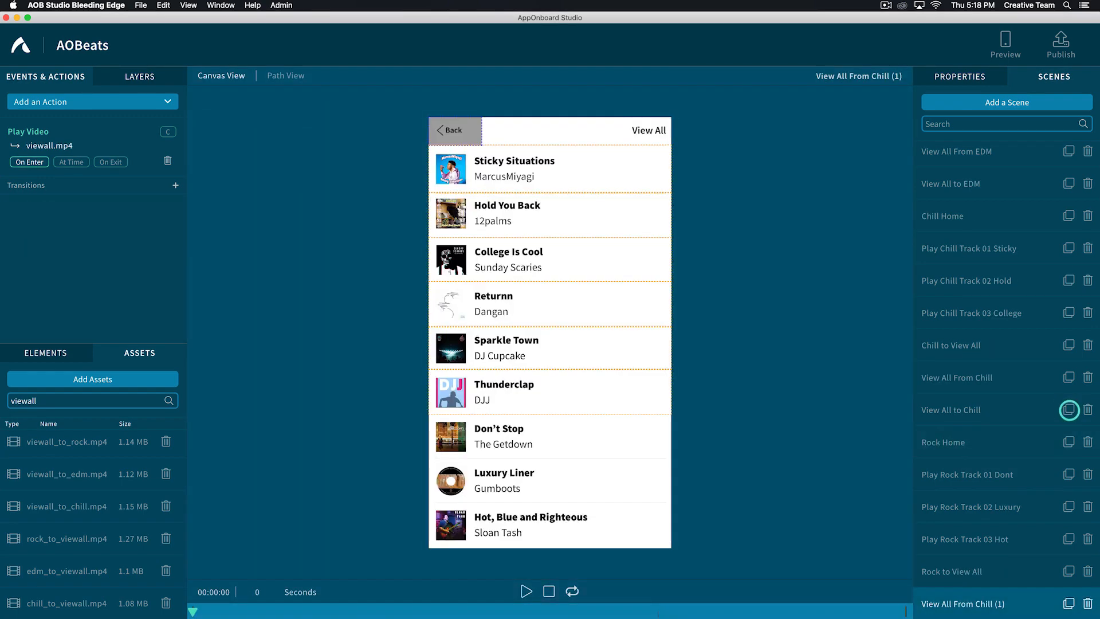
double_click(944, 603)
key("Right")
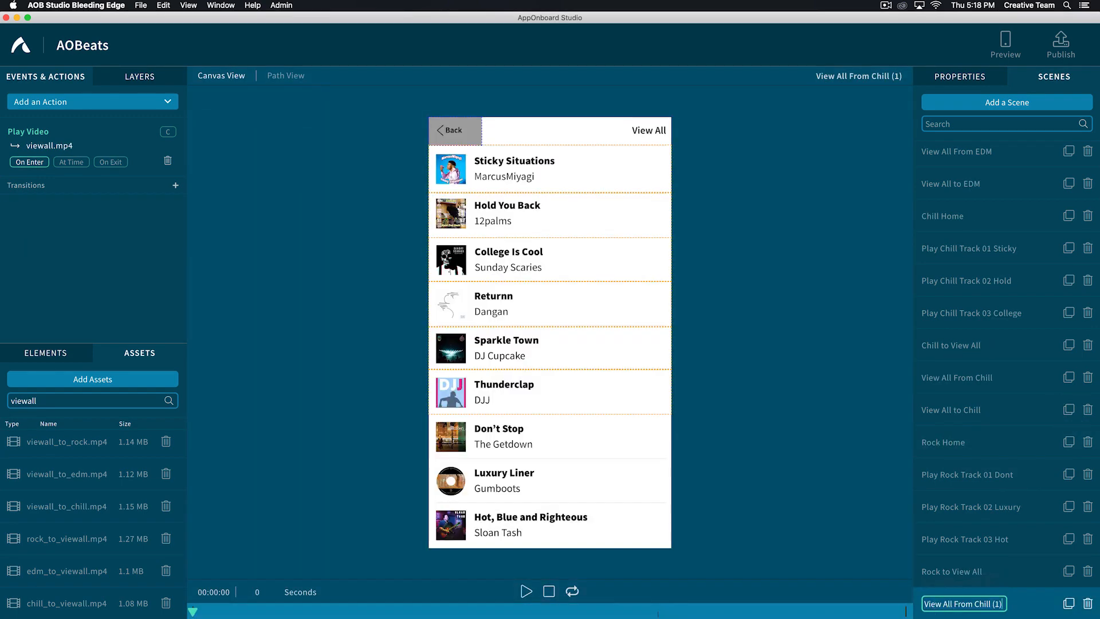
key("BackSpace")
key("BackSpace")
key("BackSpace")
key("BackSpace")
key("BackSpace")
key("BackSpace")
key("BackSpace")
key("BackSpace")
key("BackSpace")
type("Rock")
key("Return")
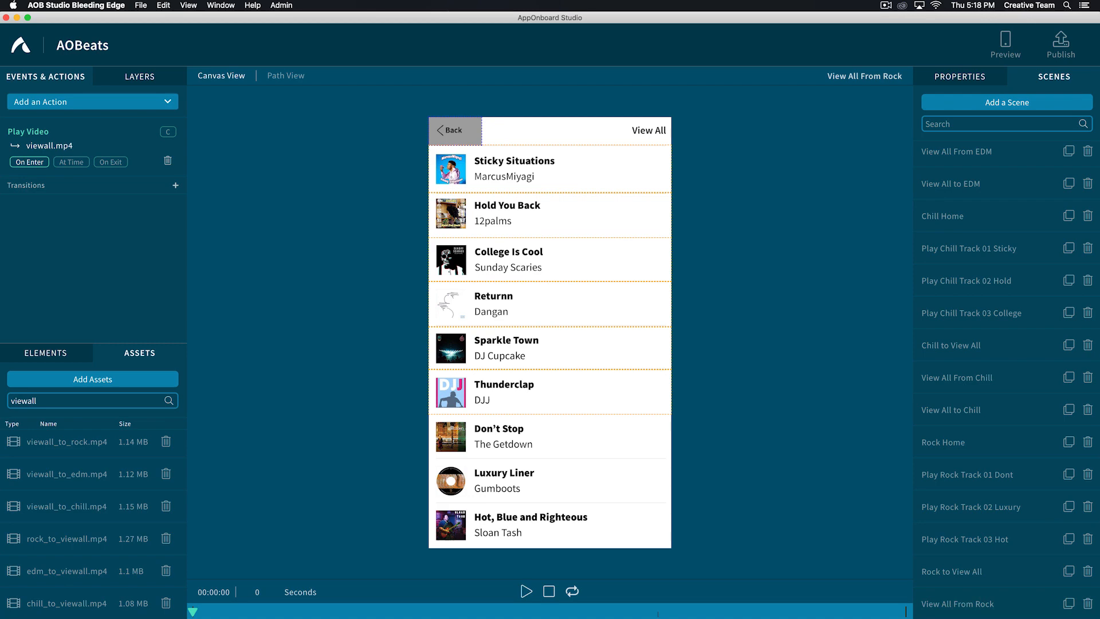
- Duplicate the View All: EDM Track 03 Thunder button in View All From Rock and make the copy visible
left_click(138, 75)
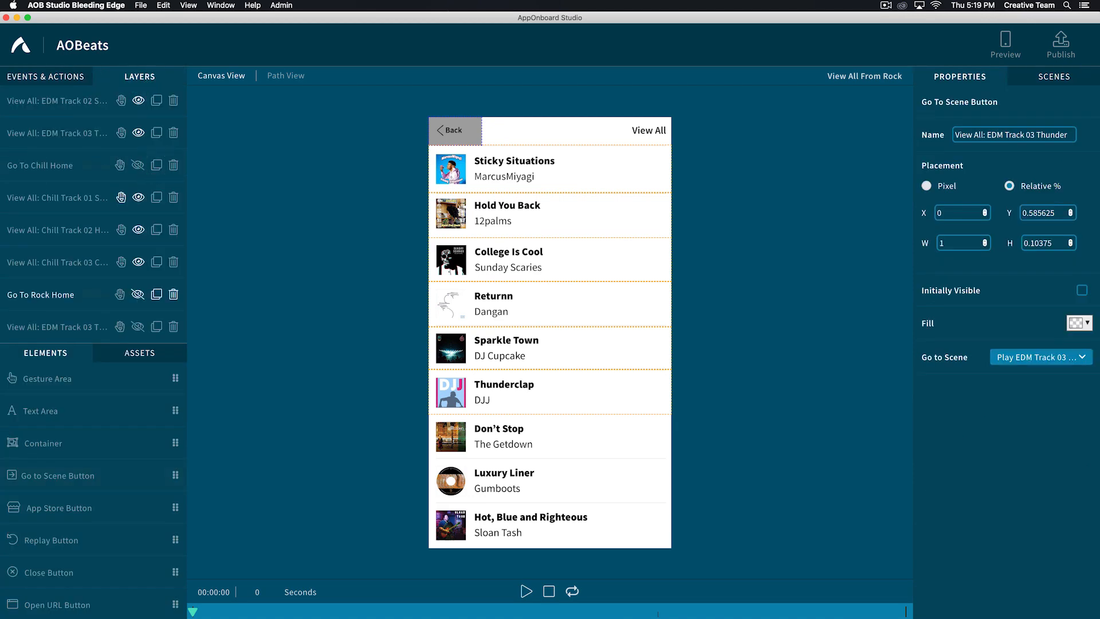
left_click(58, 327)
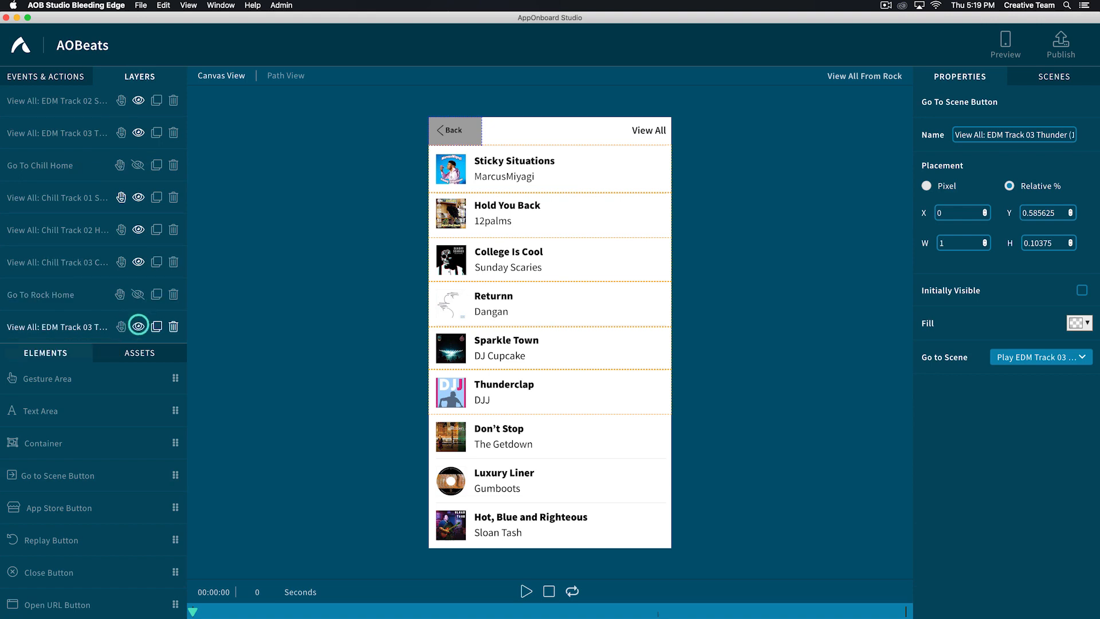
left_click(137, 326)
- Rename the copied EDM Track 03 Thunder button "View All: Rock Track 01 Dont"
left_click(990, 133)
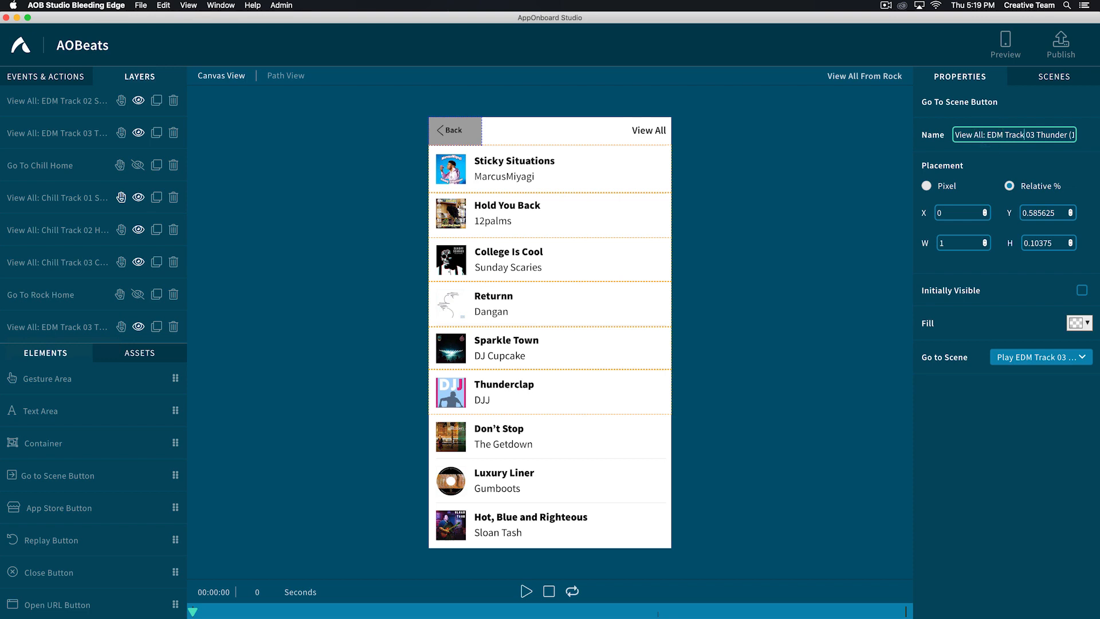
key("BackSpace")
key("BackSpace")
key("BackSpace")
key("BackSpace")
key("BackSpace")
key("BackSpace")
key("BackSpace")
key("BackSpace")
key("BackSpace")
key("BackSpace")
key("BackSpace")
key("BackSpace")
key("BackSpace")
key("BackSpace")
key("BackSpace")
key("BackSpace")
key("BackSpace")
key("BackSpace")
key("BackSpace")
key("BackSpace")
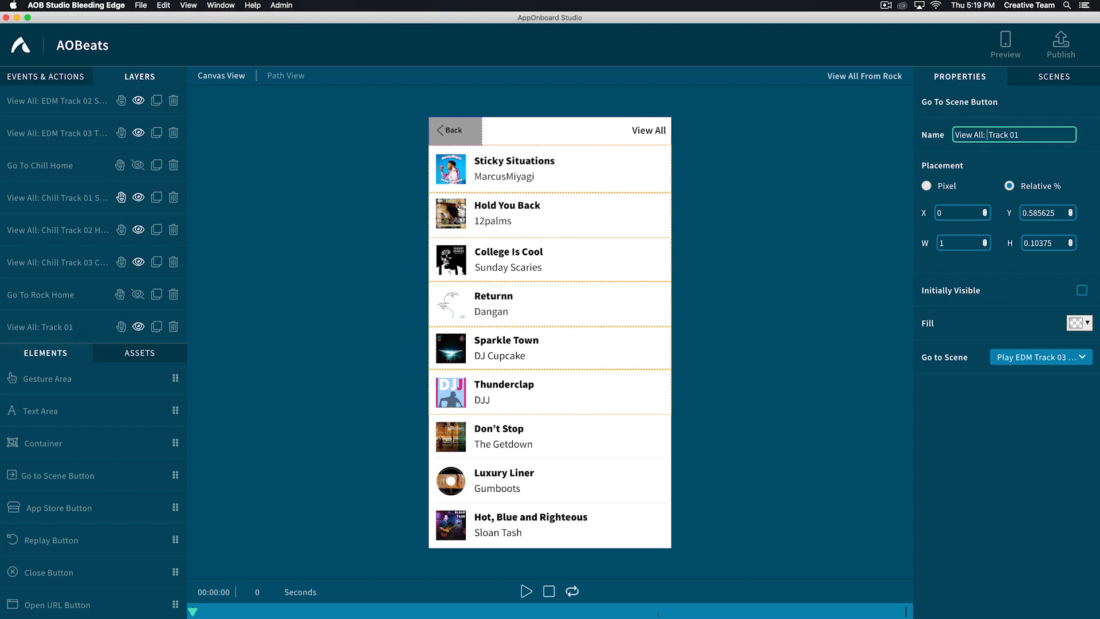
type("Rock Track 01 Dont")
- Link the View All: Rock Track 01 Dont button to Play Rock Track 01 Dont and move it over the Don't Stop row
left_click(1034, 357)
type("rock")
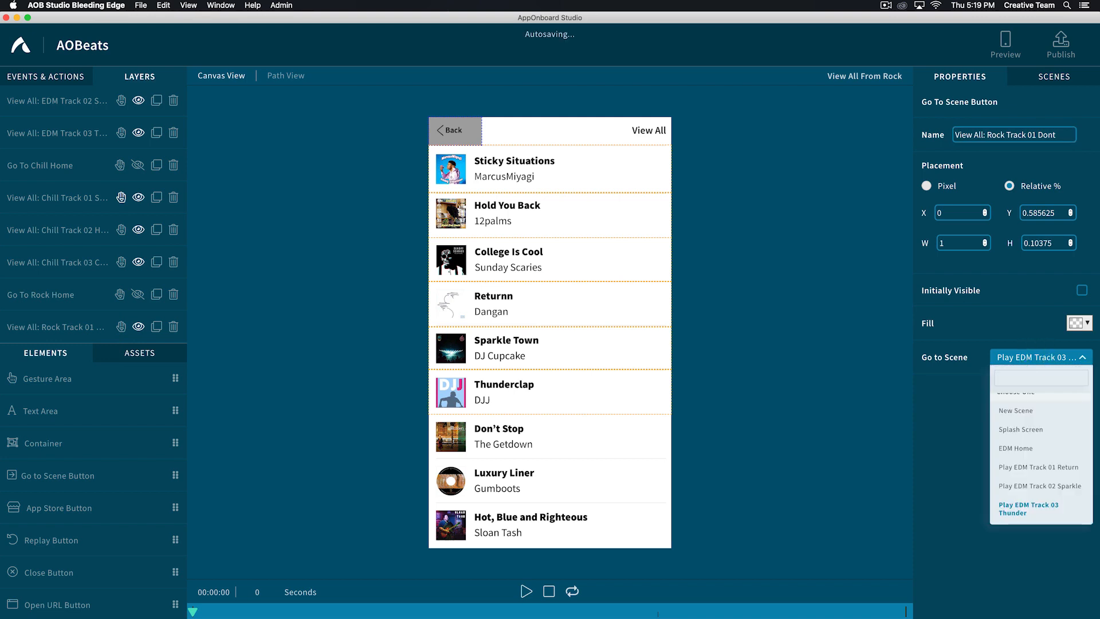
left_click(1005, 437)
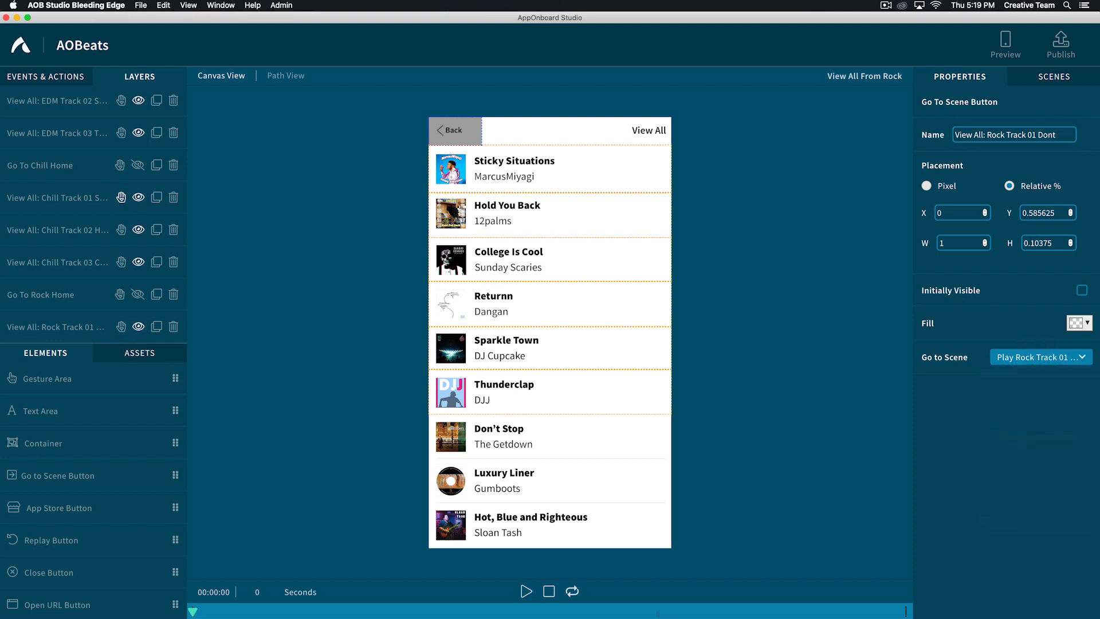
left_click(502, 392)
left_click_drag(502, 392, 502, 437)
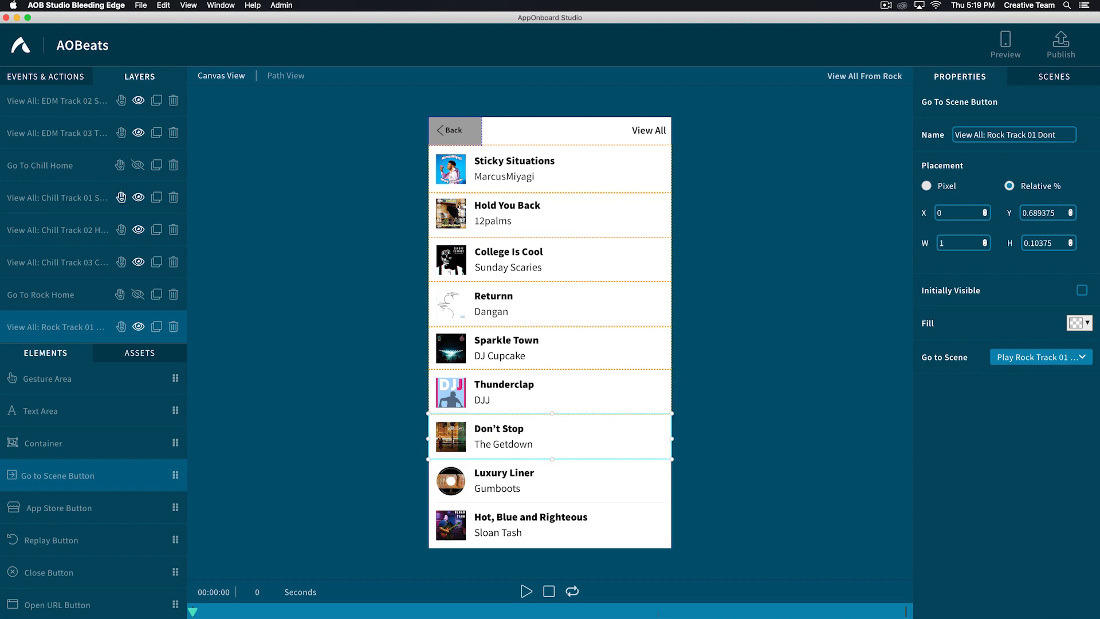
- Duplicate the View All: Rock Track 01 Dont button and make the copy visible in the scene
left_click(156, 326)
scroll(156, 303, "up", 10)
scroll(156, 298, "down", 10)
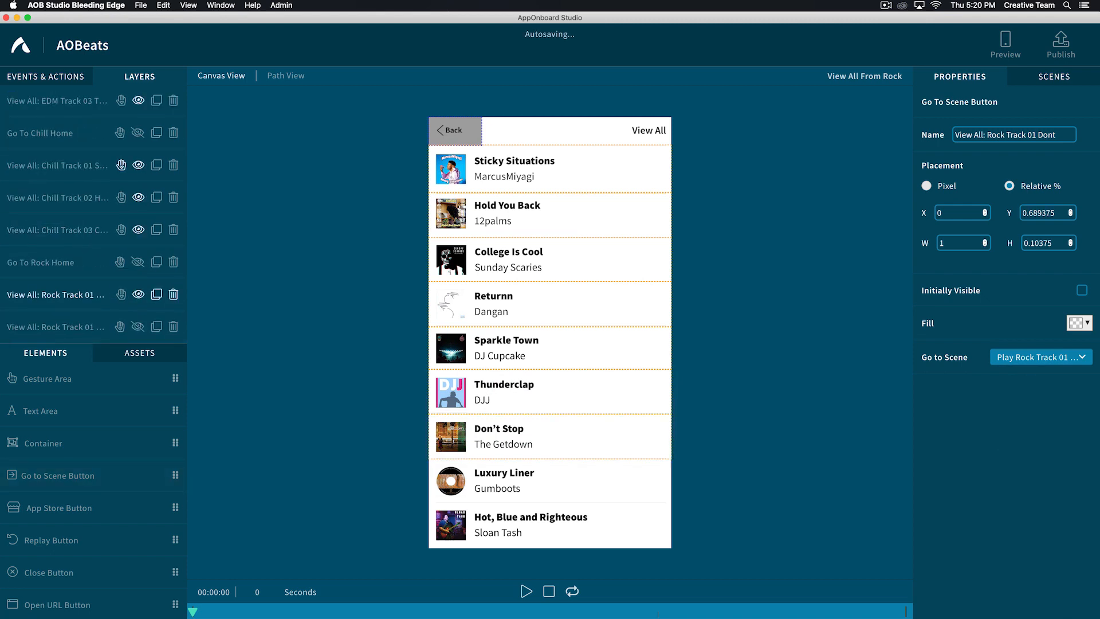
left_click(56, 327)
left_click(137, 326)
- Rename the copied button "View All: Rock Track 02 Luxury" and set its destination scene to Play Rock Track 02 Luxury
left_click(1066, 134)
key("BackSpace")
key("BackSpace")
key("BackSpace")
key("BackSpace")
key("BackSpace")
key("BackSpace")
key("BackSpace")
key("BackSpace")
key("BackSpace")
key("BackSpace")
type("2 Luxury")
left_click(1040, 357)
left_click(1031, 457)
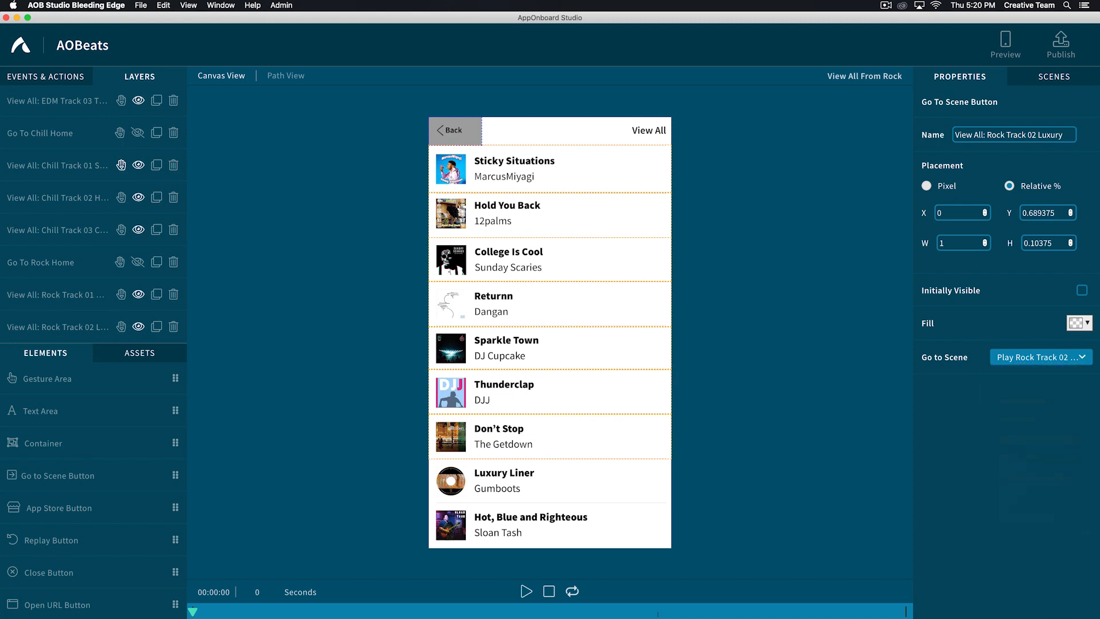
- Move the View All: Rock Track 02 Luxury button over the Luxury Liner row and duplicate the View All: Rock Track 01 Dont button
left_click_drag(501, 437, 502, 482)
left_click(56, 327)
left_click(55, 327)
left_click(157, 327)
scroll(156, 326, "down", 3)
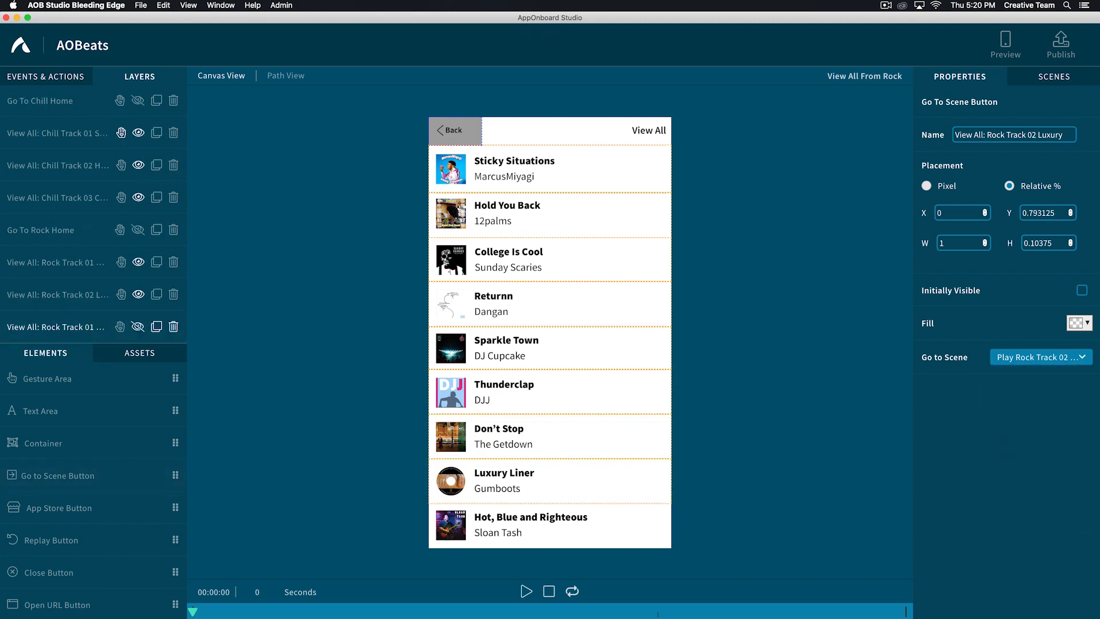
- Rename the selected Rock track button "View All: Rock Track 03 Hot" and pick the matching track scene as its destination
left_click(1067, 135)
key("BackSpace")
key("BackSpace")
key("BackSpace")
key("BackSpace")
key("BackSpace")
key("BackSpace")
key("BackSpace")
key("BackSpace")
type("3 Hot")
left_click(1040, 357)
left_click(1032, 480)
- Make the View All: Rock Track 01 Dont copy visible, place it over the Hot, Blue and Righteous row, and list only visible layers
left_click(138, 327)
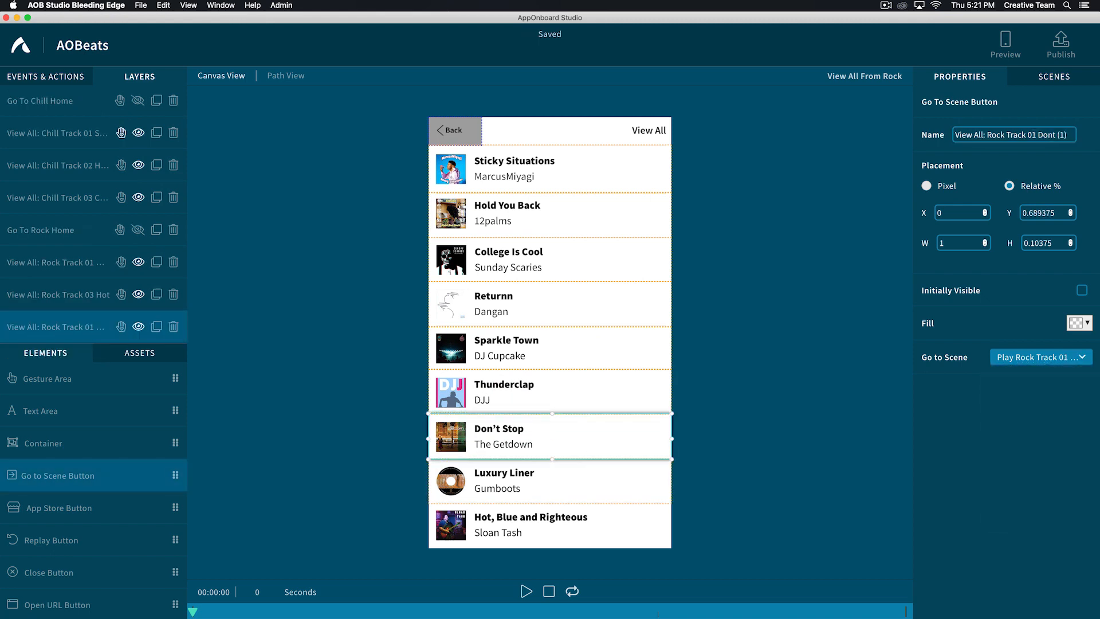
left_click_drag(502, 437, 502, 526)
left_click(721, 402)
scroll(93, 212, "up", 5)
left_click(13, 98)
scroll(94, 212, "down", 3)
scroll(93, 212, "up", 3)
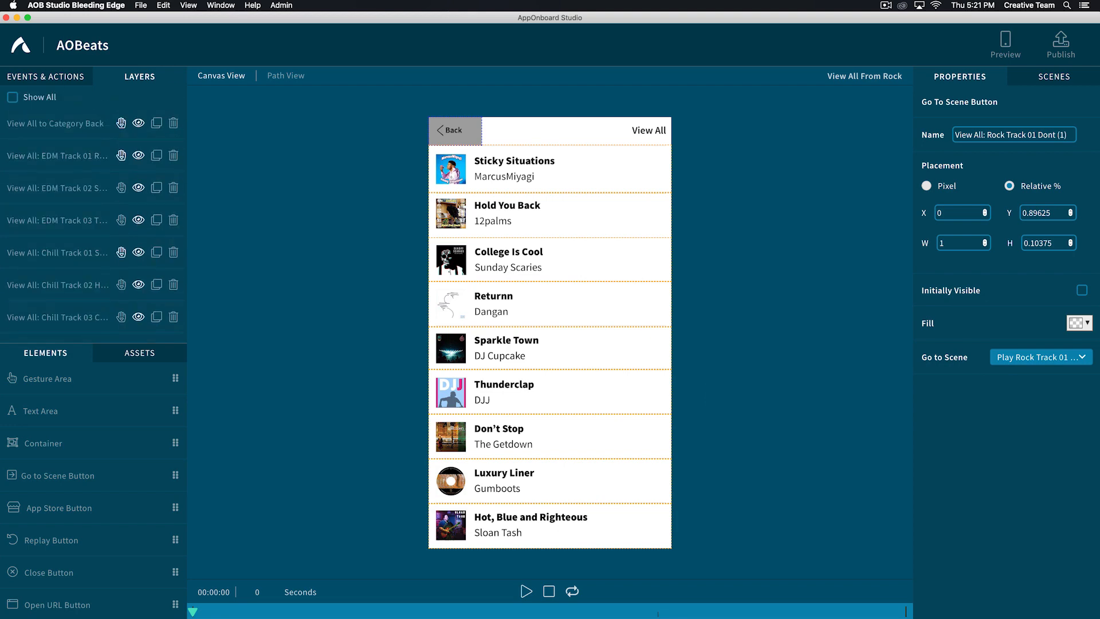
- Add a tap transition to the View All to Category Back area from View All From Rock to New Scene
left_click(455, 131)
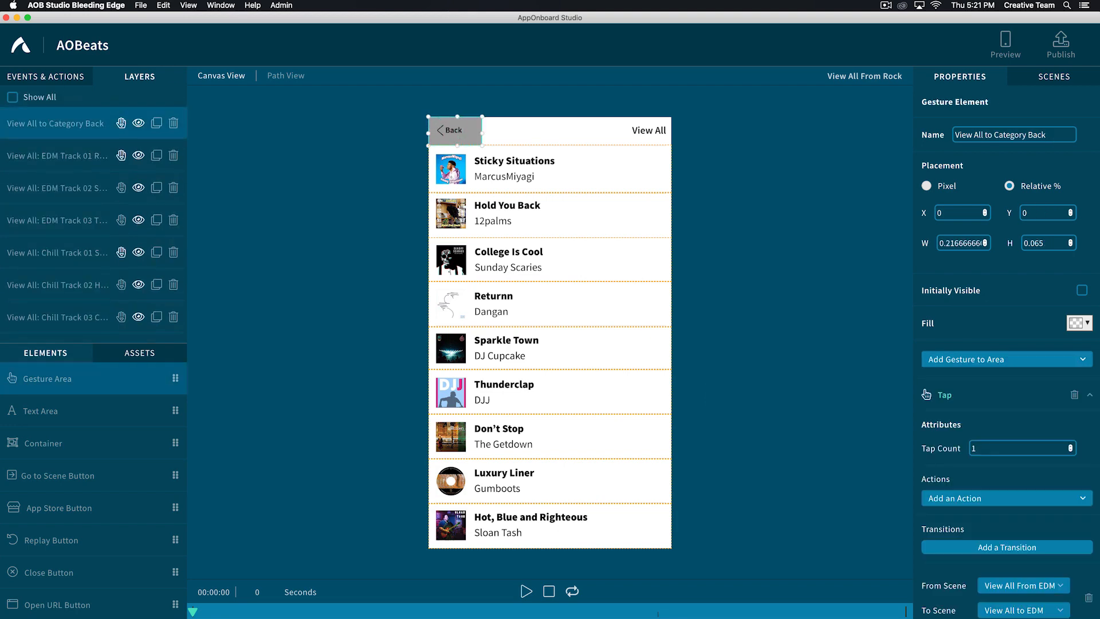
scroll(1006, 344, "down", 5)
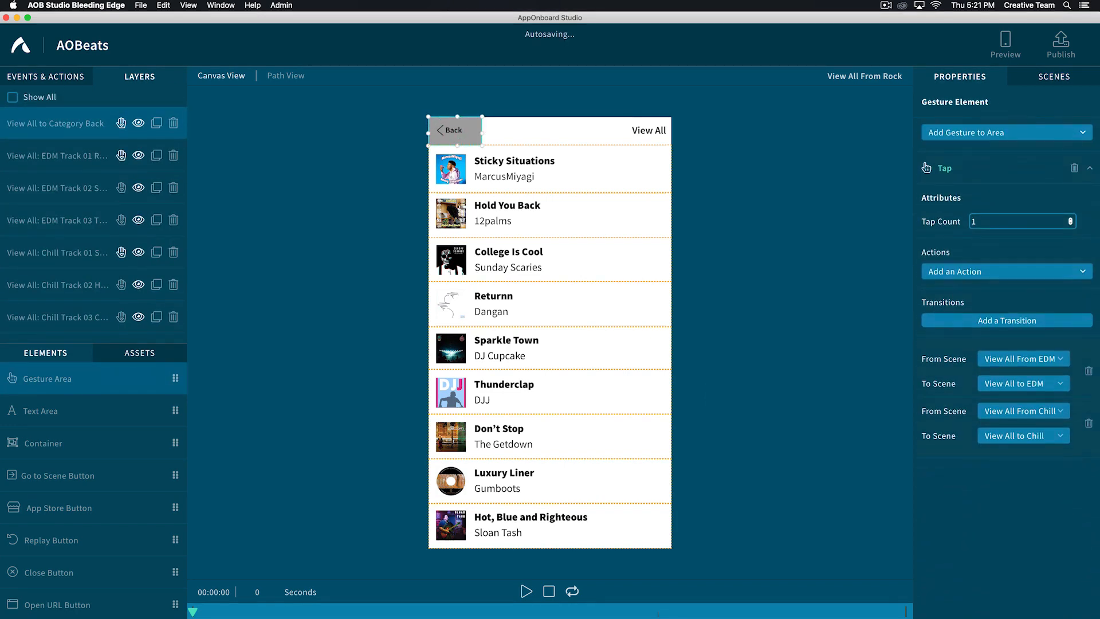
left_click(1000, 319)
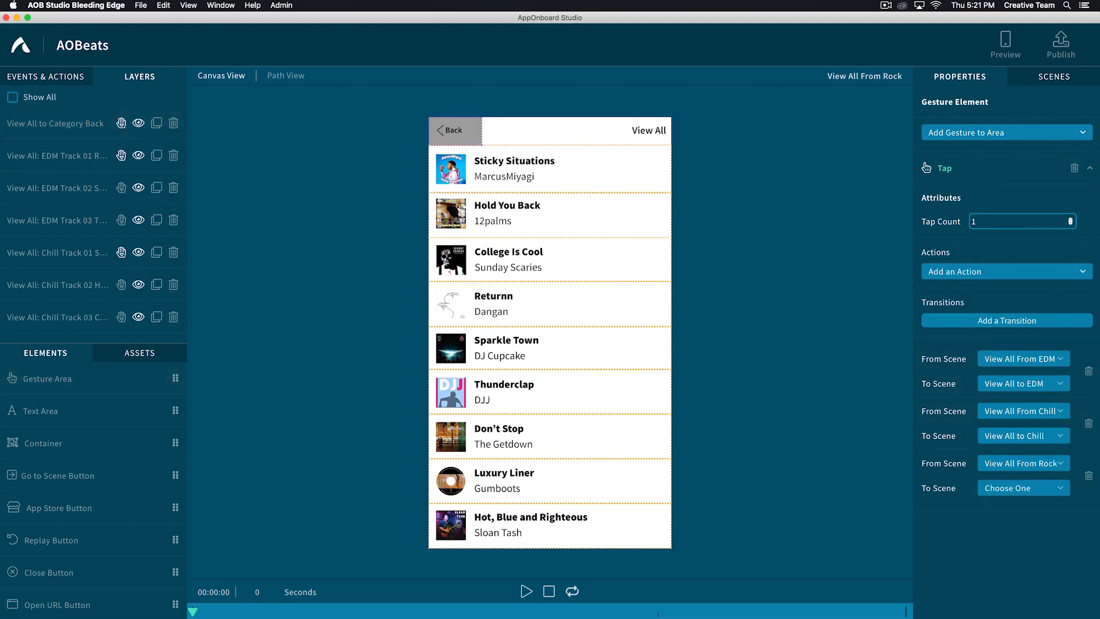
left_click(1020, 485)
left_click(994, 501)
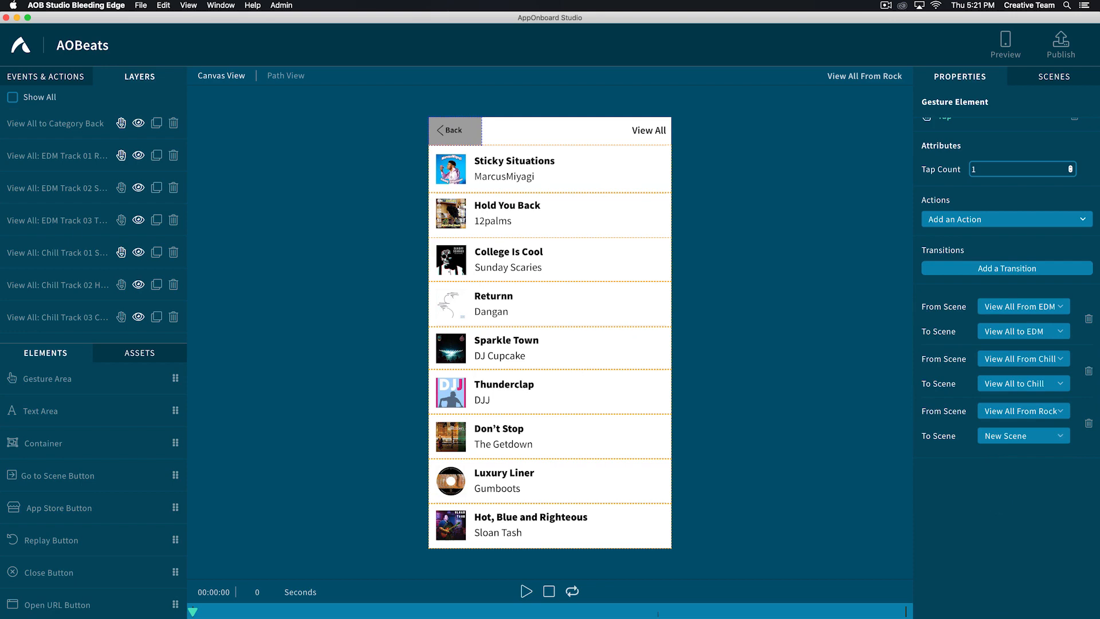
- Add a new scene named "View All to Rock"
left_click(1050, 76)
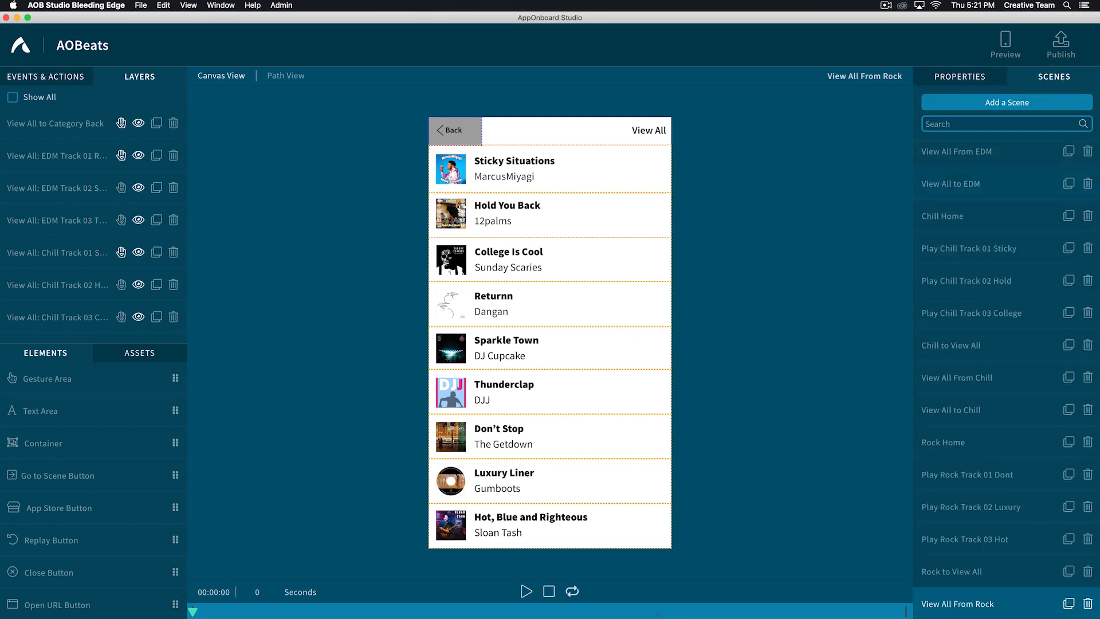
left_click(999, 102)
type("View All to Rock")
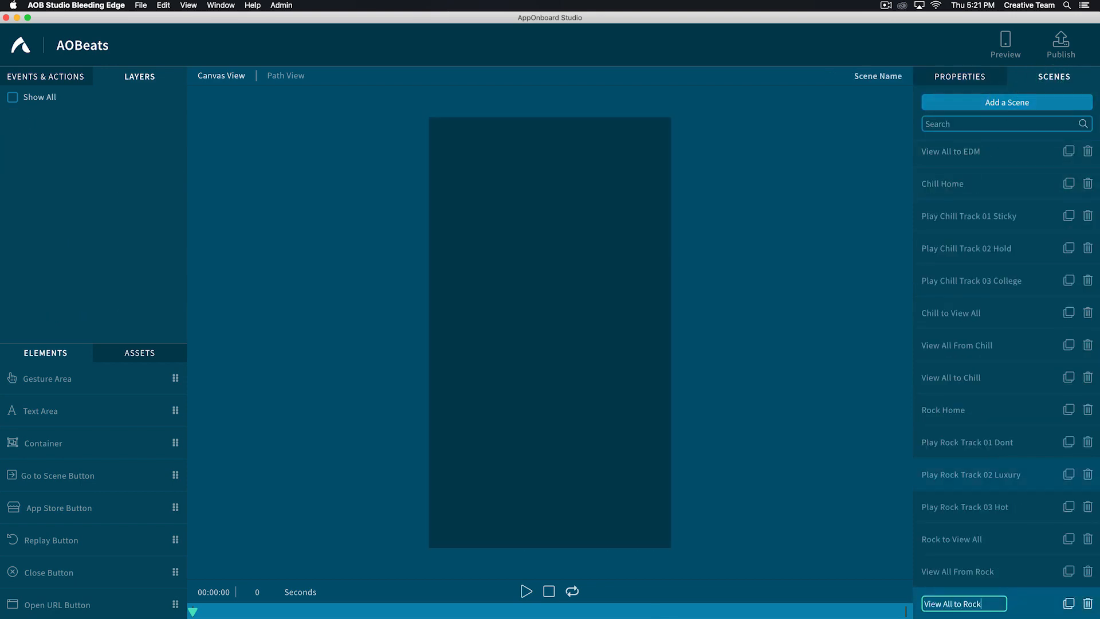
key("Return")
- Add the viewall_to_rock.mp4 video to the View All to Rock scene
left_click(139, 353)
left_click(126, 400)
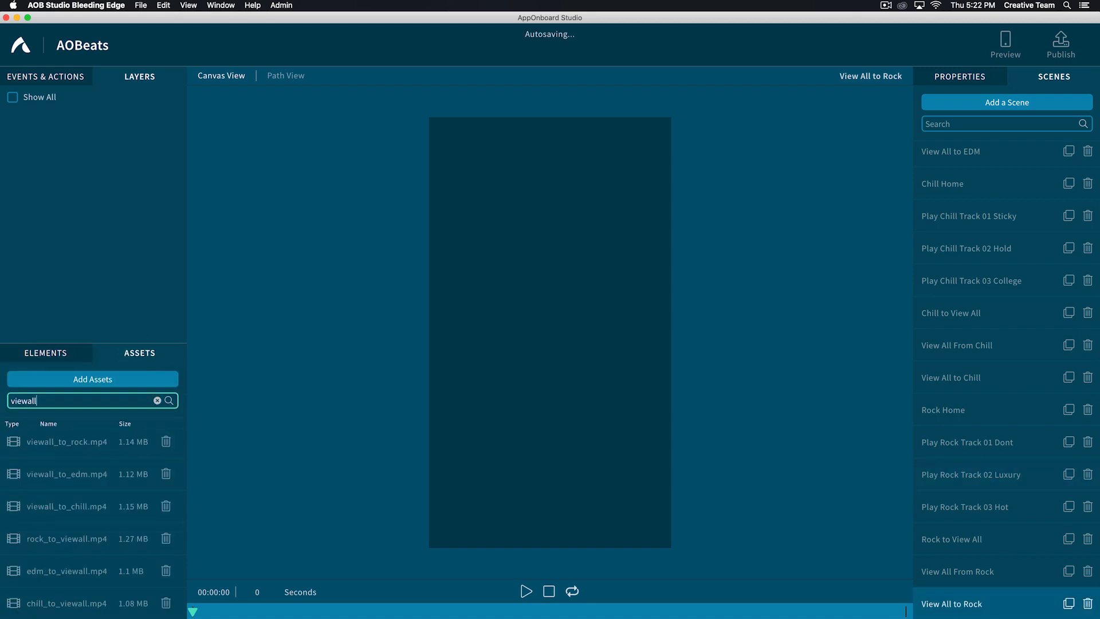
double_click(49, 441)
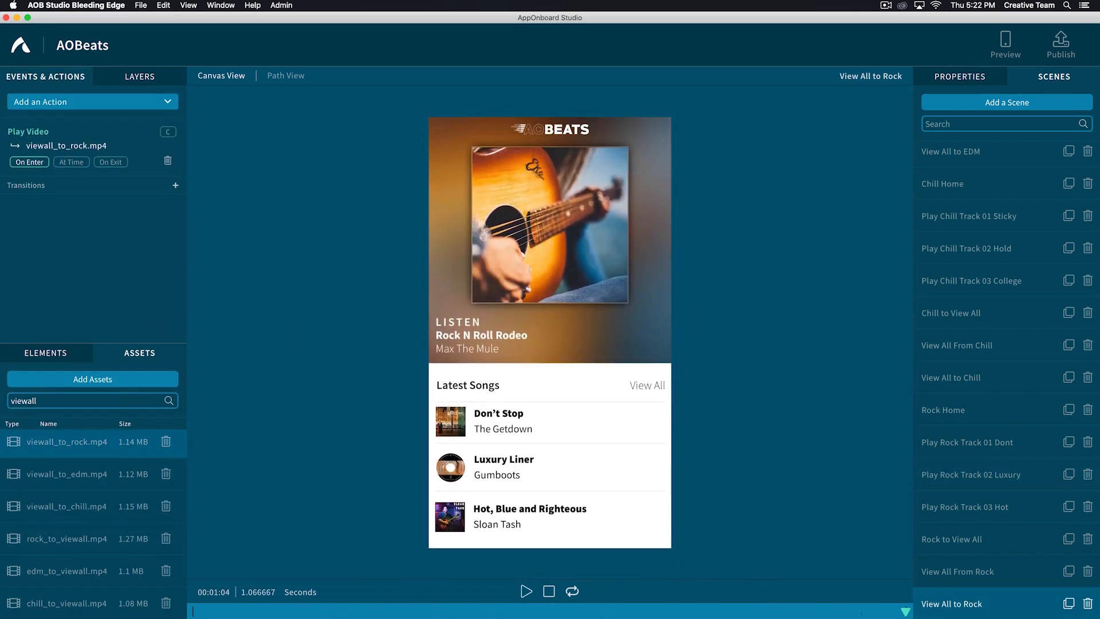
- Add a transition after viewall_to_rock.mp4 that moves to the Rock Home scene
left_click(175, 186)
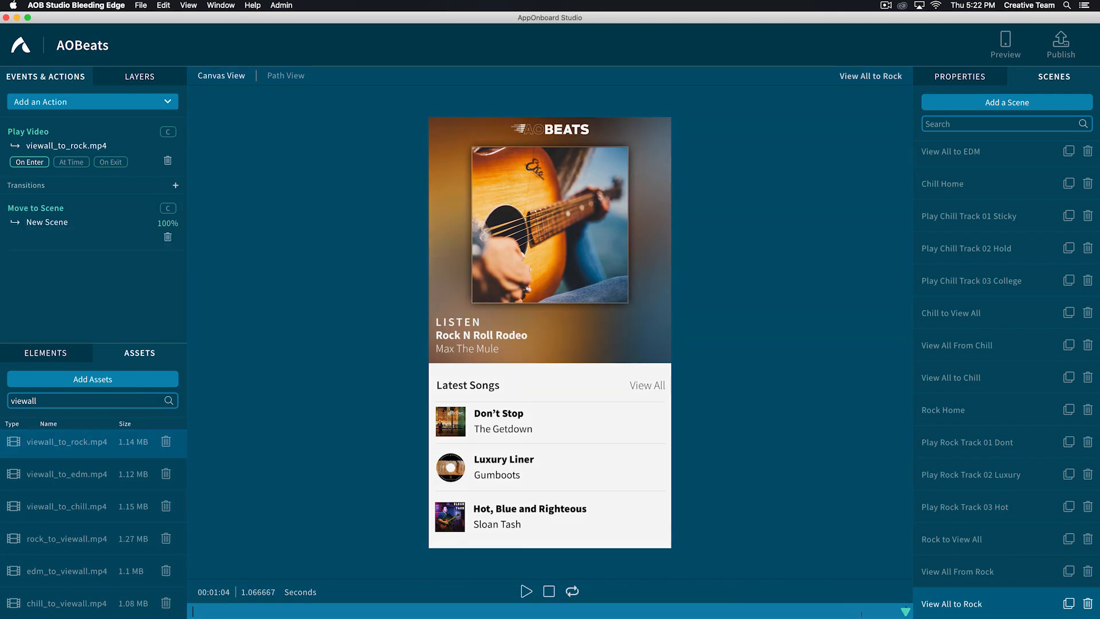
left_click(47, 221)
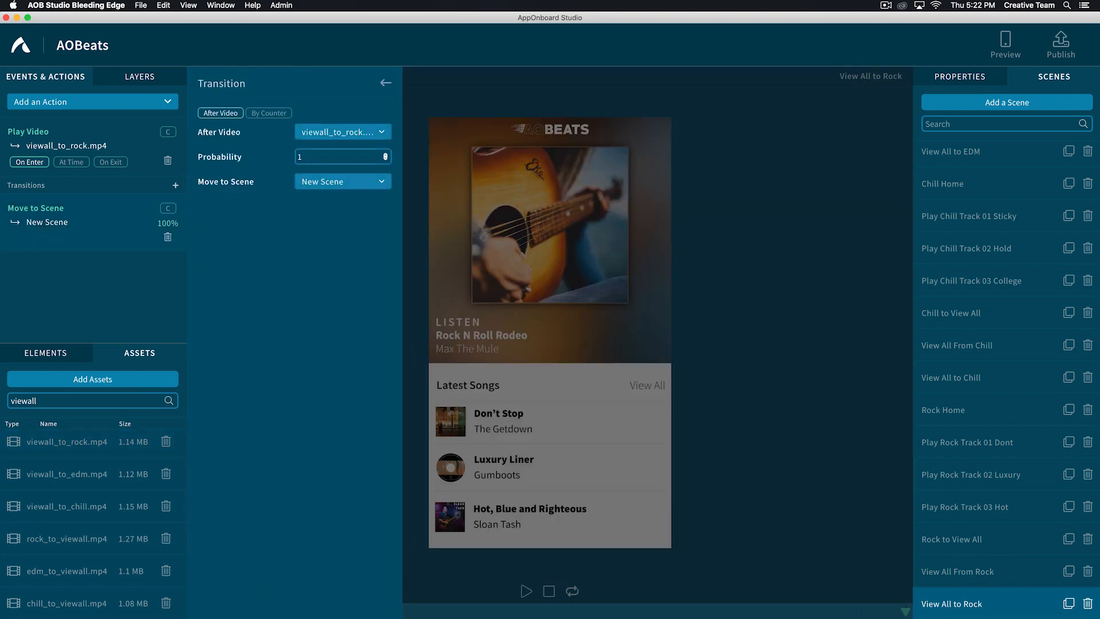
left_click(338, 181)
type("rock")
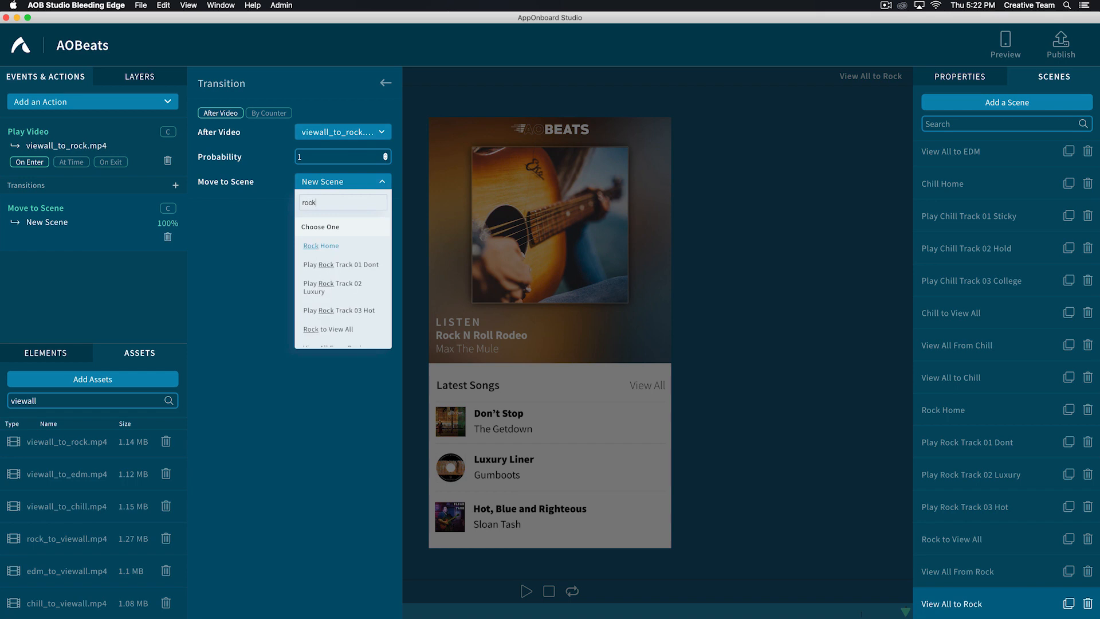
left_click(314, 245)
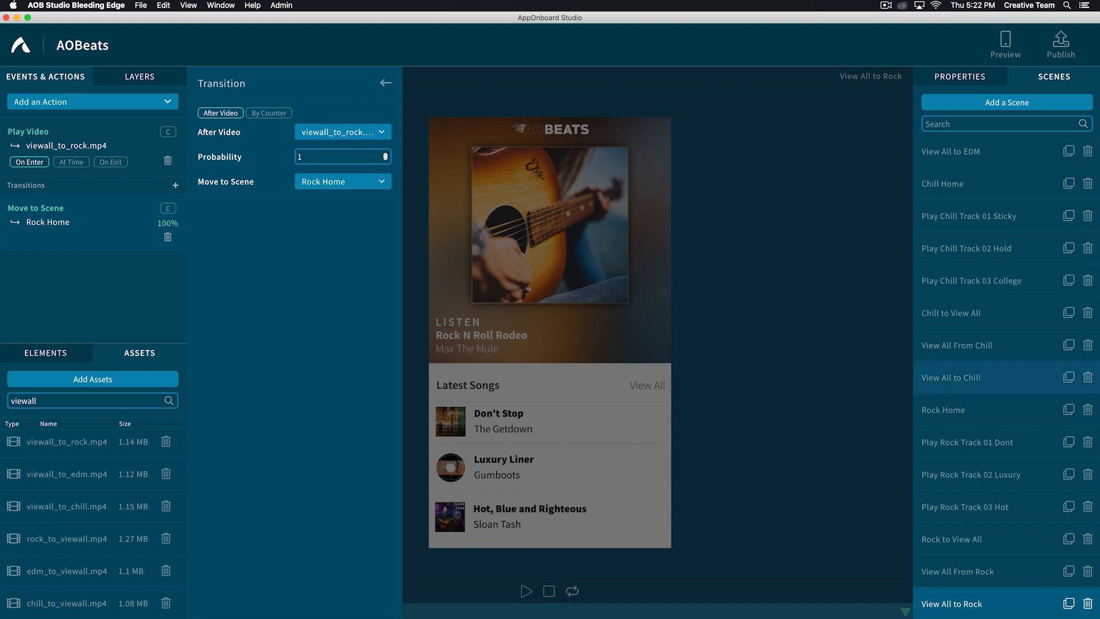
left_click(986, 377)
left_click(992, 603)
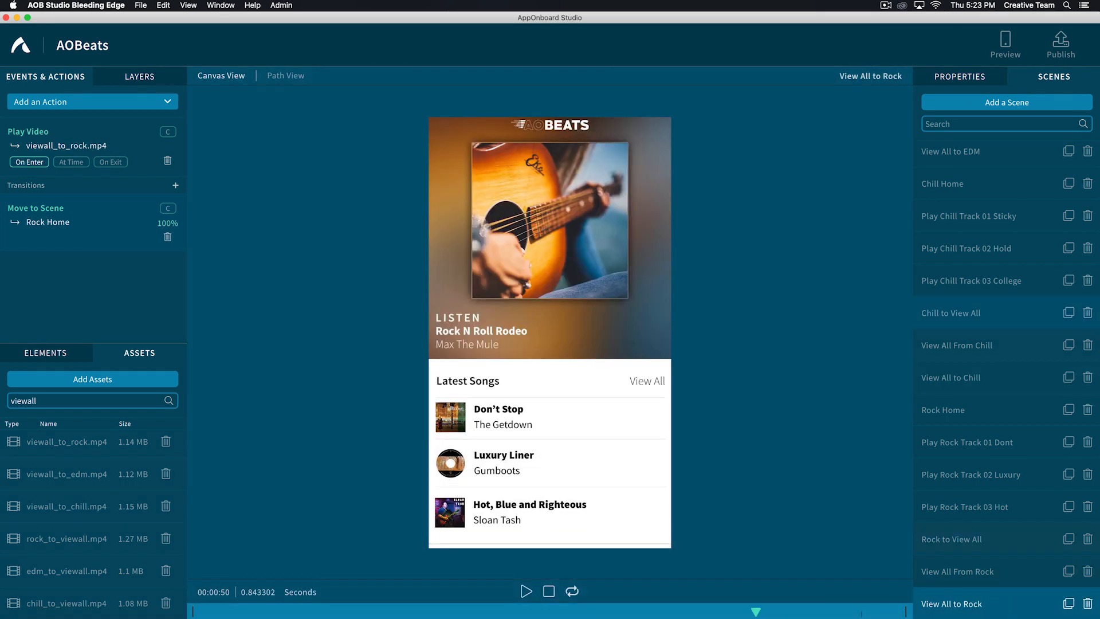
- Make the three View All Rock track buttons visible in the View All From EDM scene
scroll(1003, 280, "up", 4)
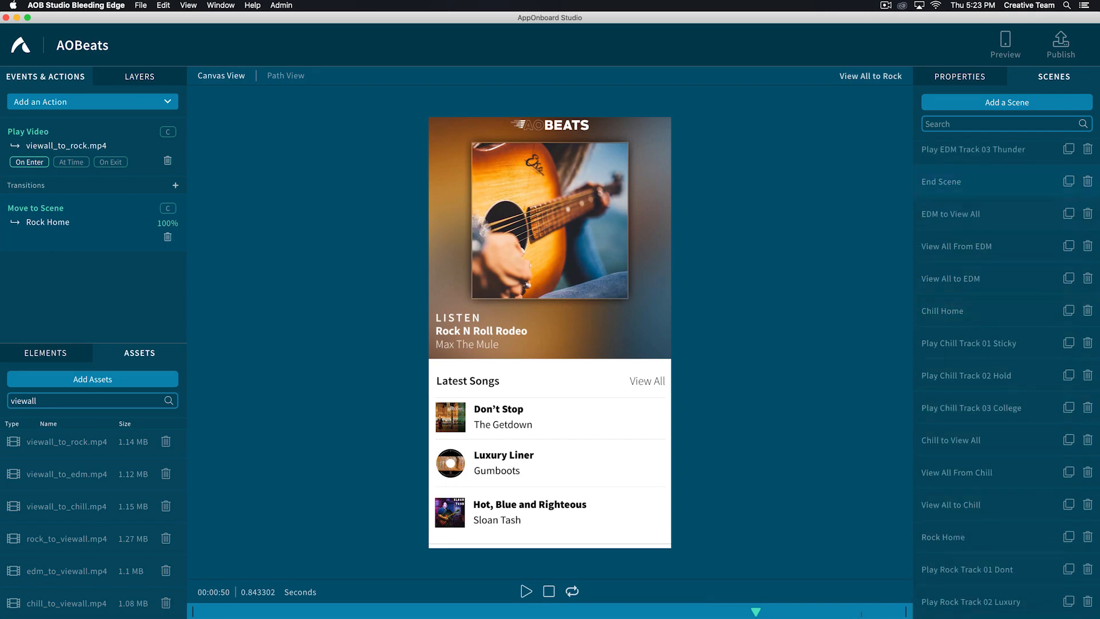
left_click(931, 245)
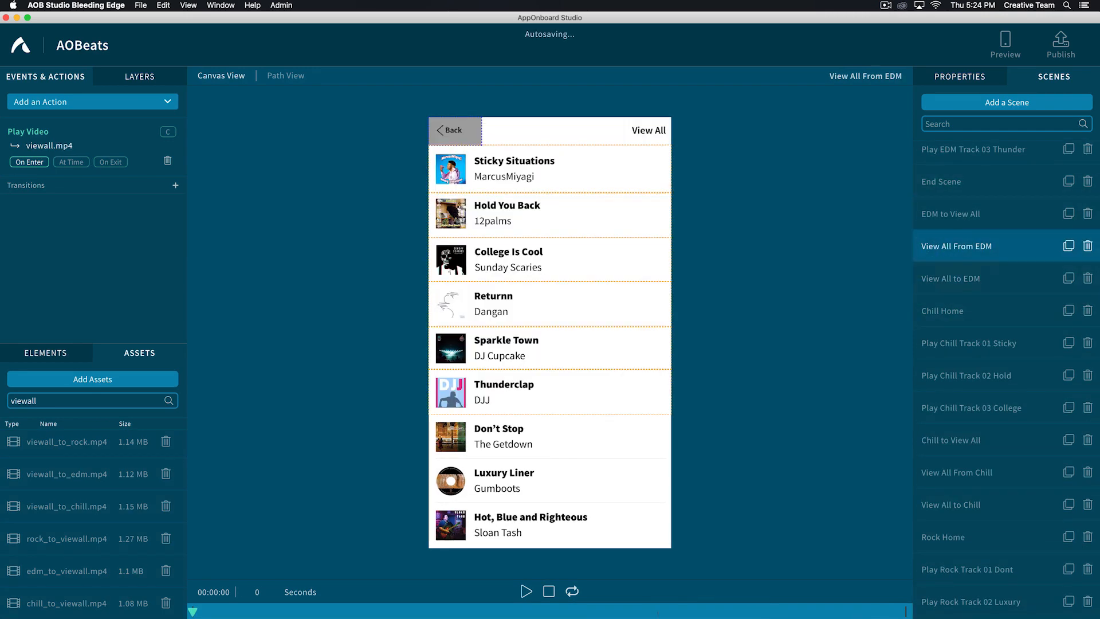
left_click(139, 76)
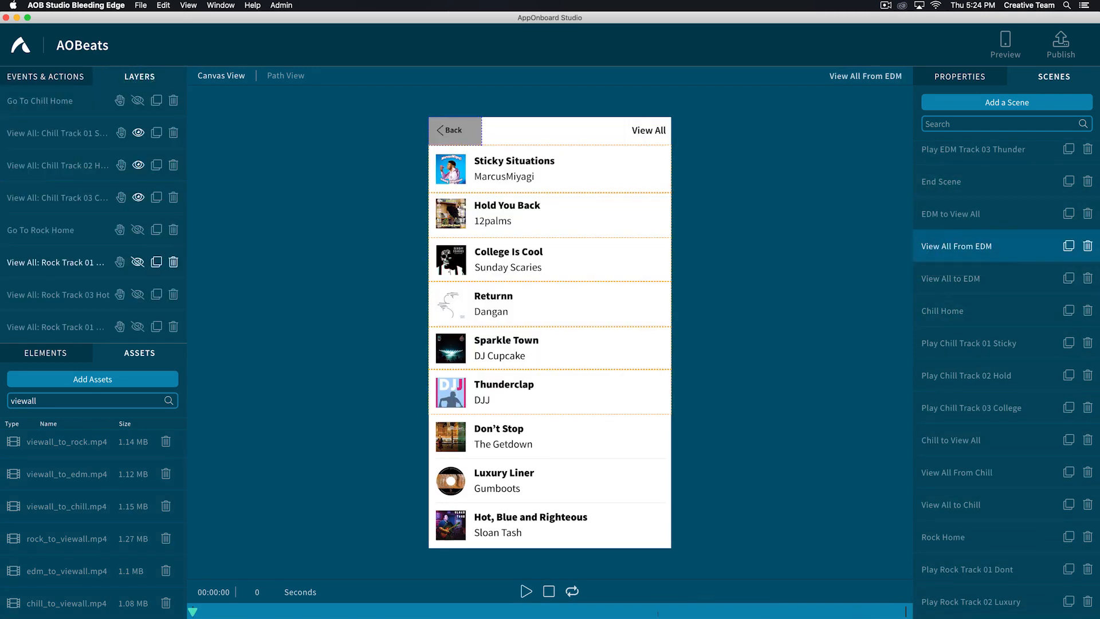
left_click(137, 262)
left_click(137, 293)
left_click(137, 325)
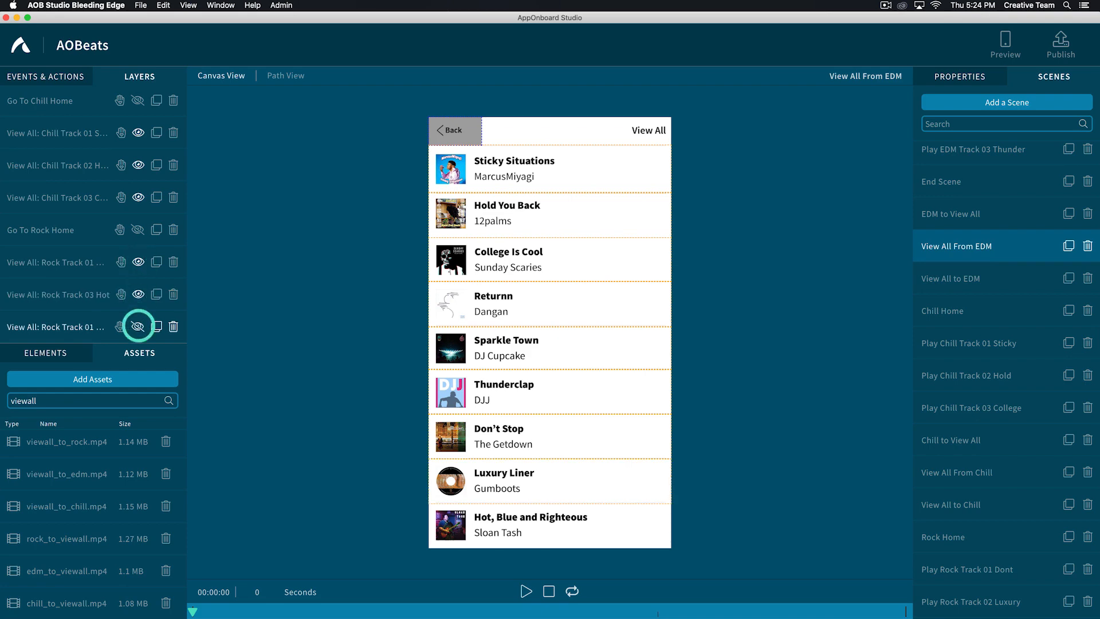
- Open the View All From Chill scene and search the scenes for "View all from"
left_click(957, 472)
left_click(999, 124)
type("View ")
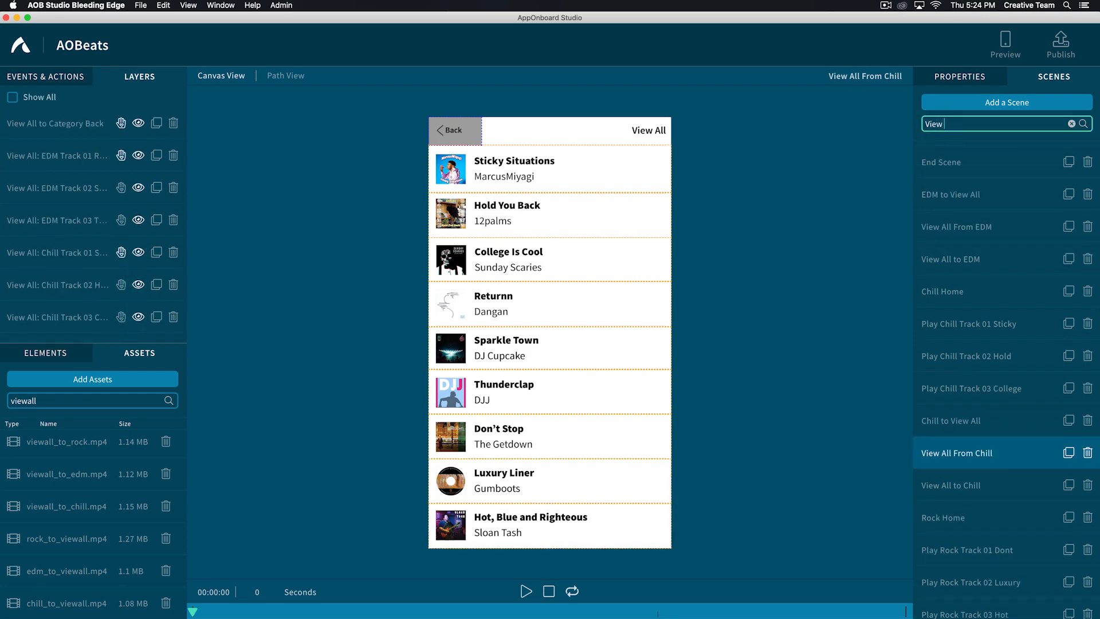
type("all from")
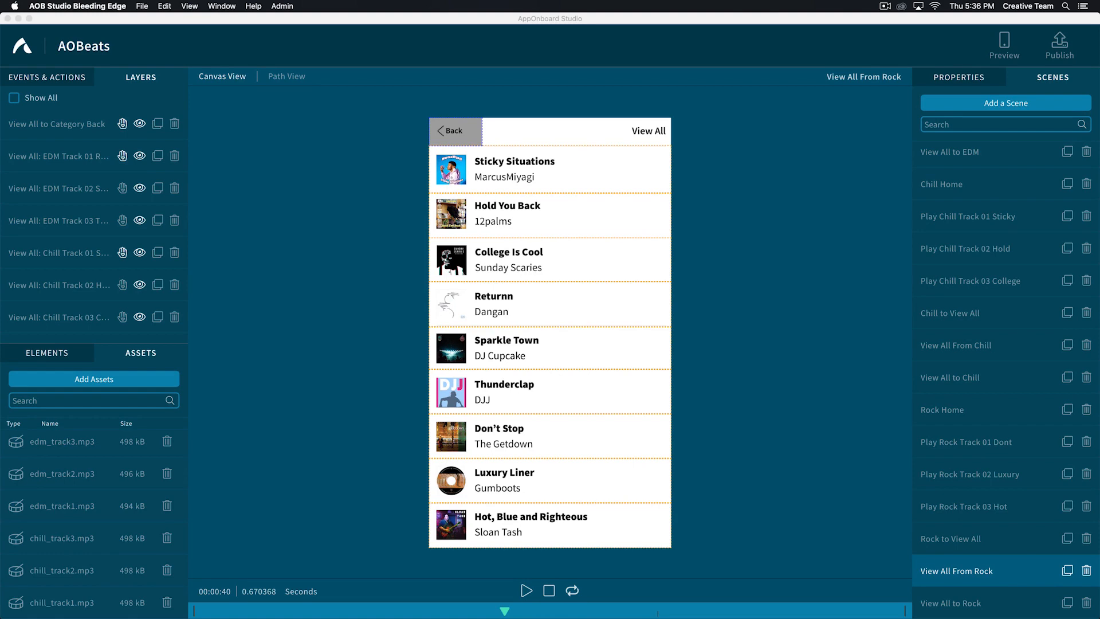
- Filter the assets by "to" and add a new scene named "EDM to Chill"
left_click(26, 400)
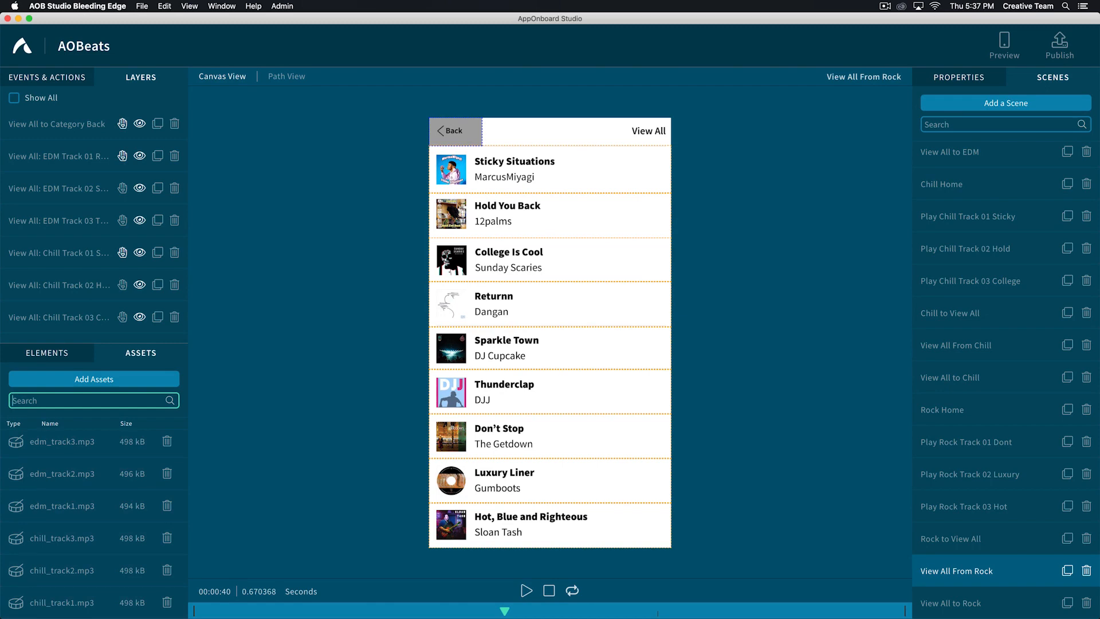
type("to")
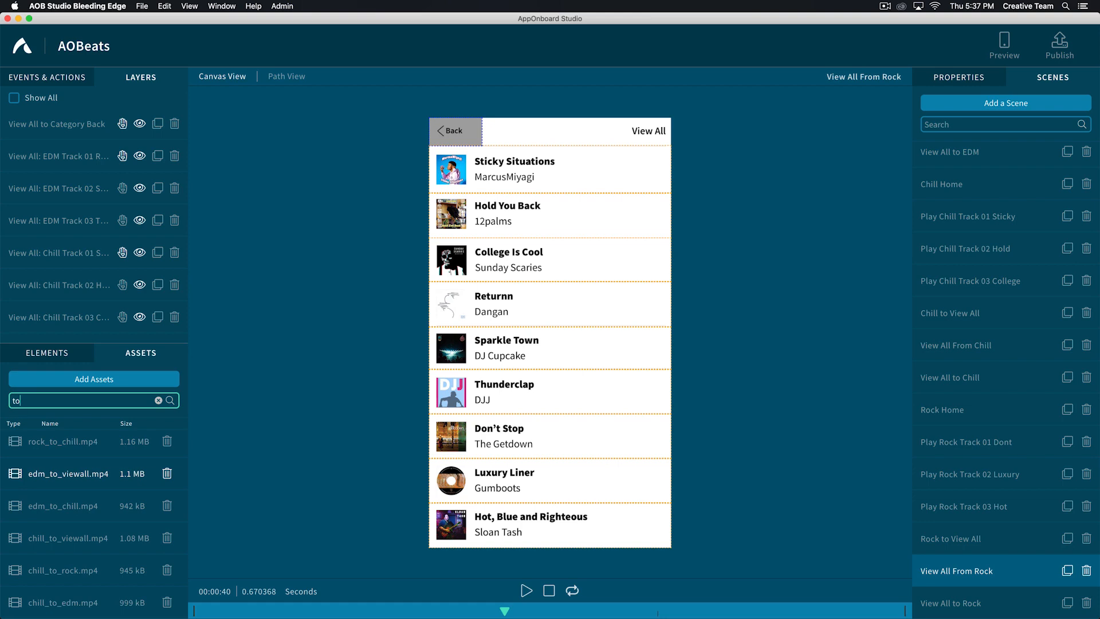
left_click(935, 411)
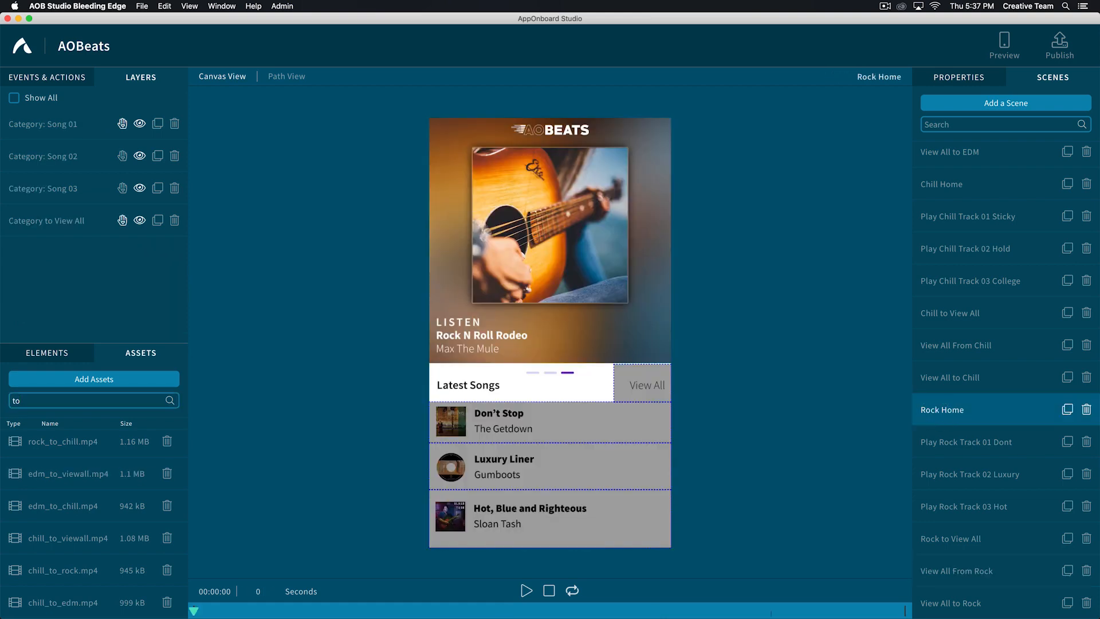
left_click(997, 103)
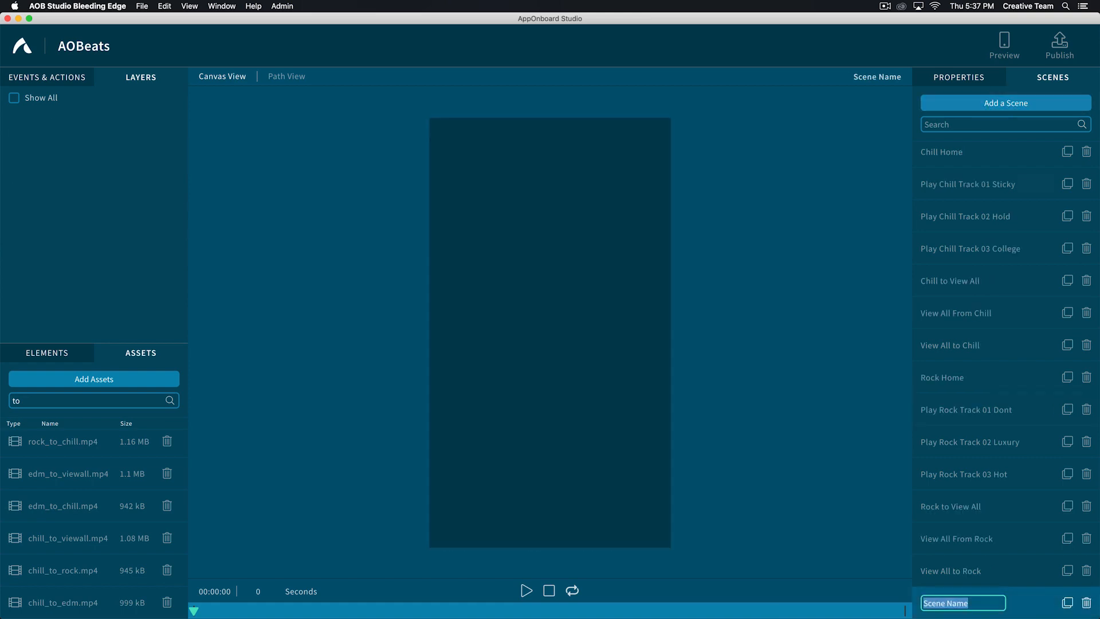
type("EDM to Chill")
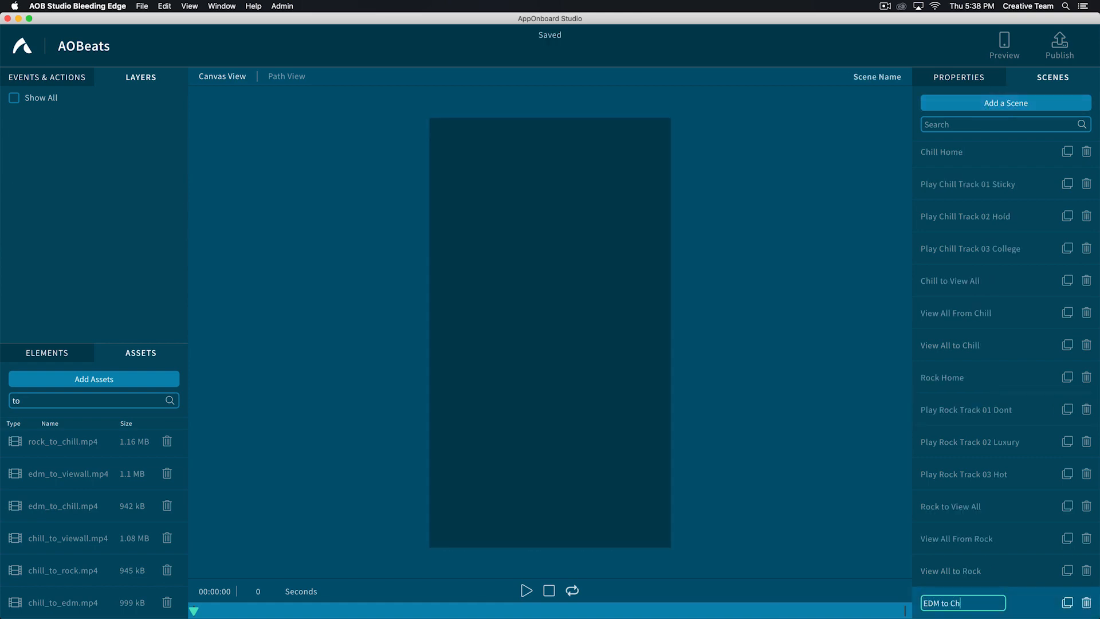
key("Return")
- Add the edm_to_chill.mp4 video to the EDM to Chill scene with a transition after it to Chill Home
left_click(44, 506)
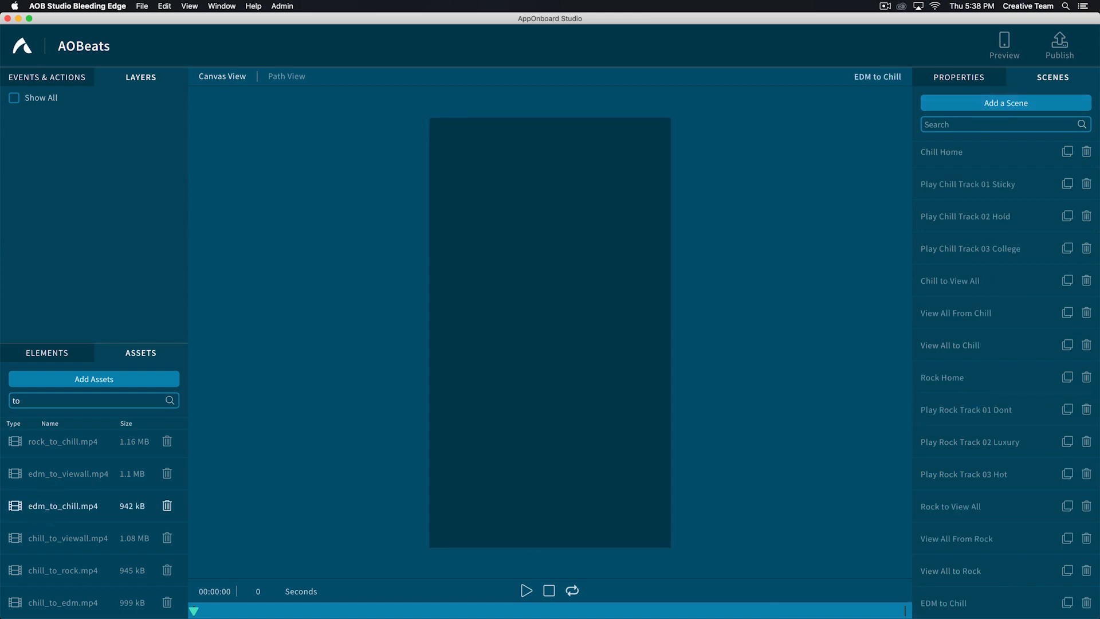
left_click_drag(45, 506, 550, 384)
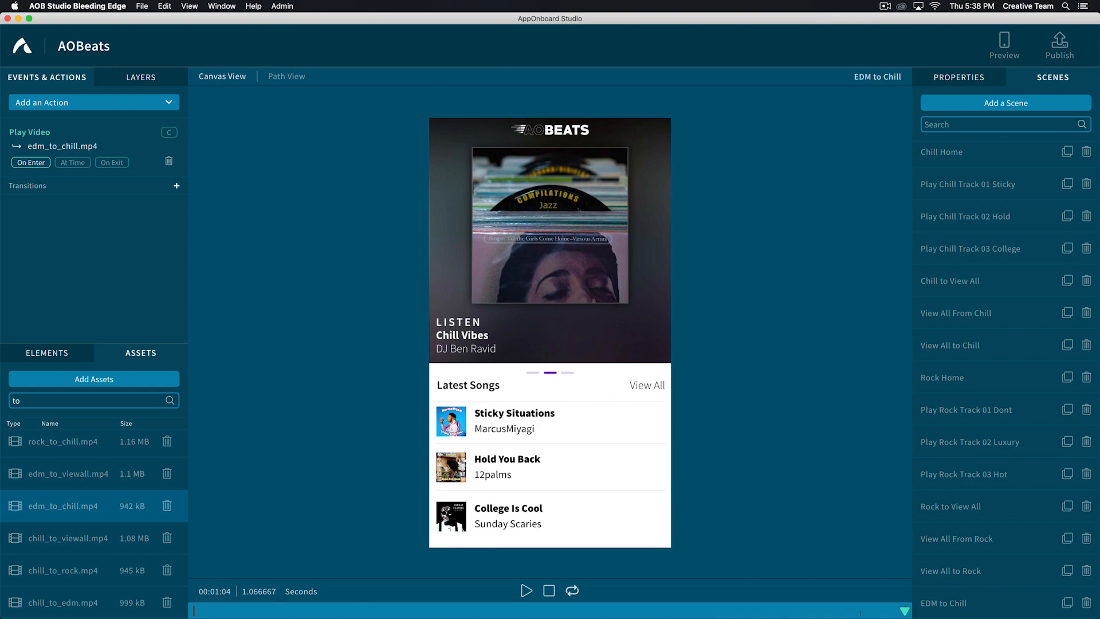
left_click(177, 185)
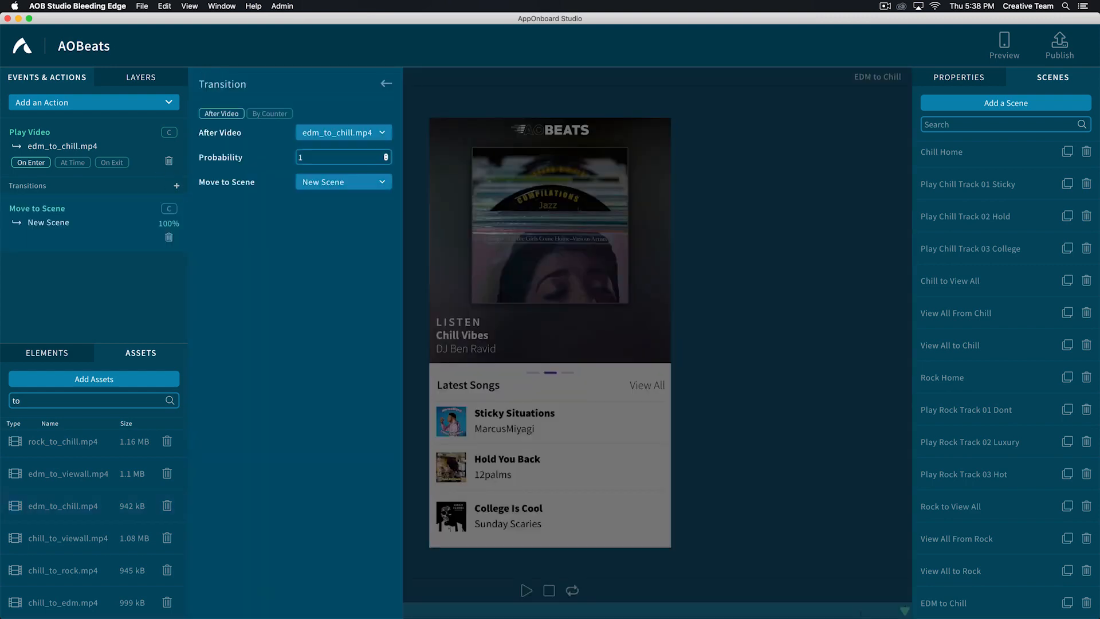
left_click(369, 182)
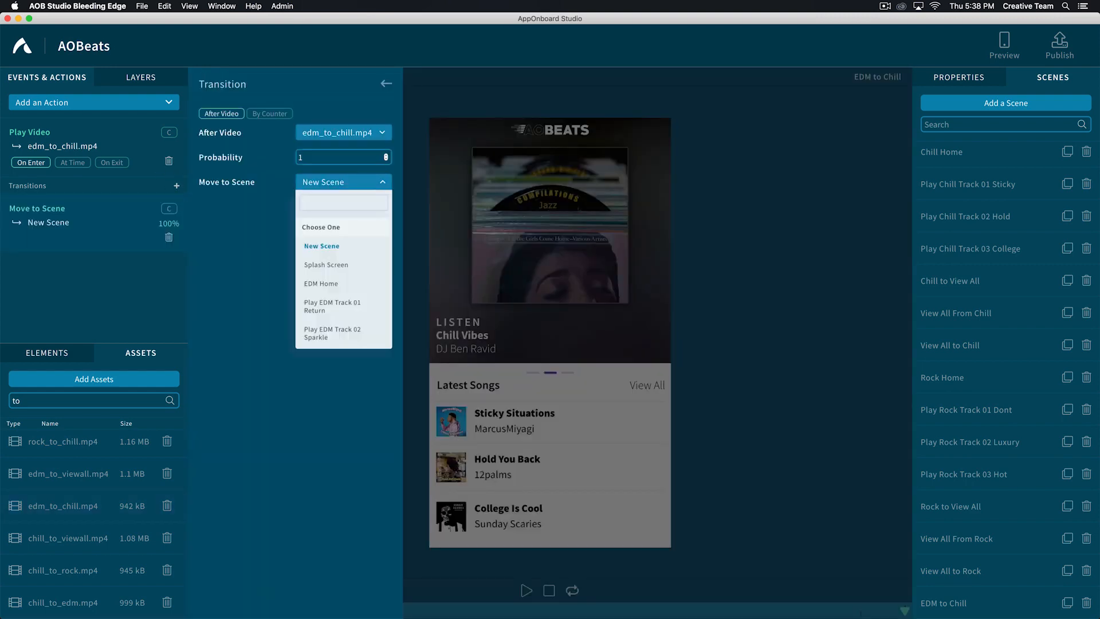
type("chill")
left_click(318, 247)
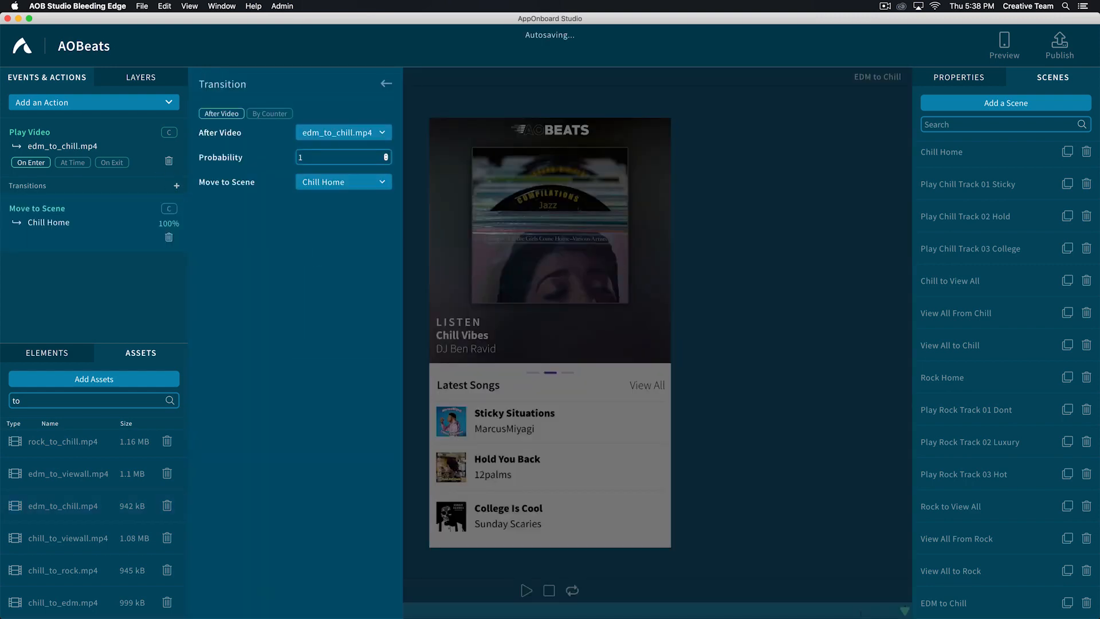
left_click(386, 84)
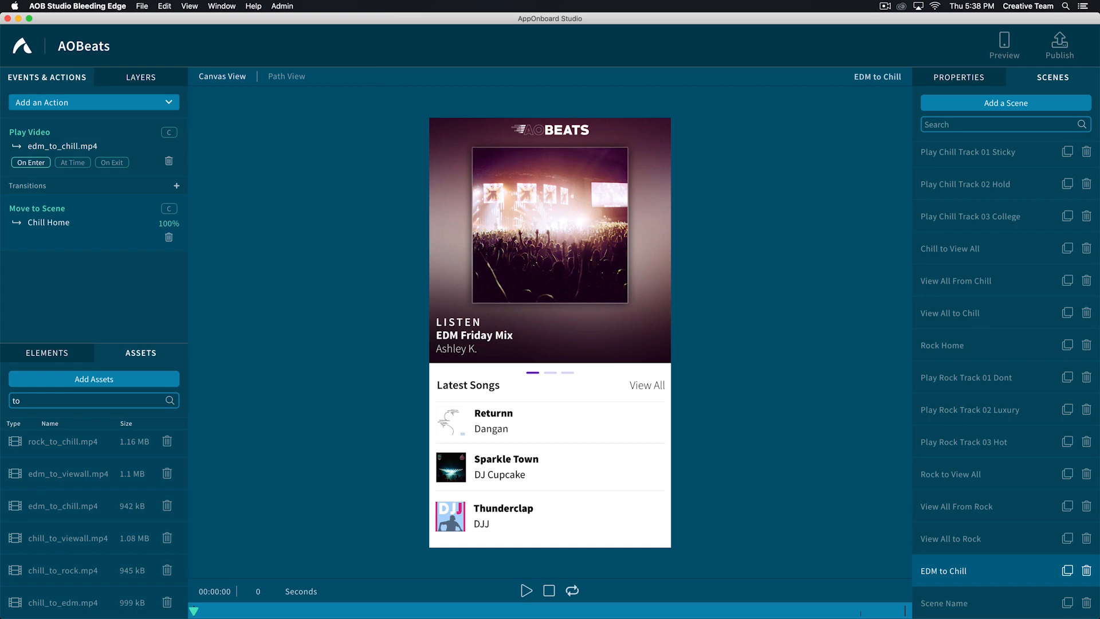
- Name the newly added empty scene "Chill to Rock"
left_click(933, 603)
type("Chill to Rock")
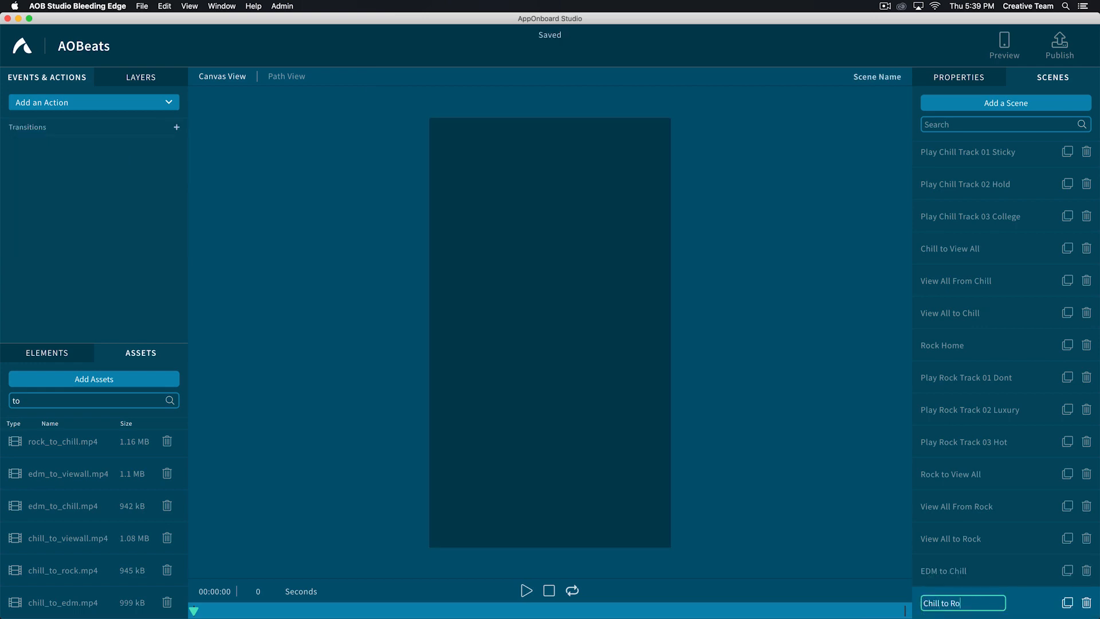
key("Return")
- Play chill_to_rock.mp4 in the Chill to Rock scene and add a transition after the video to Rock Home
left_click(177, 127)
left_click(176, 185)
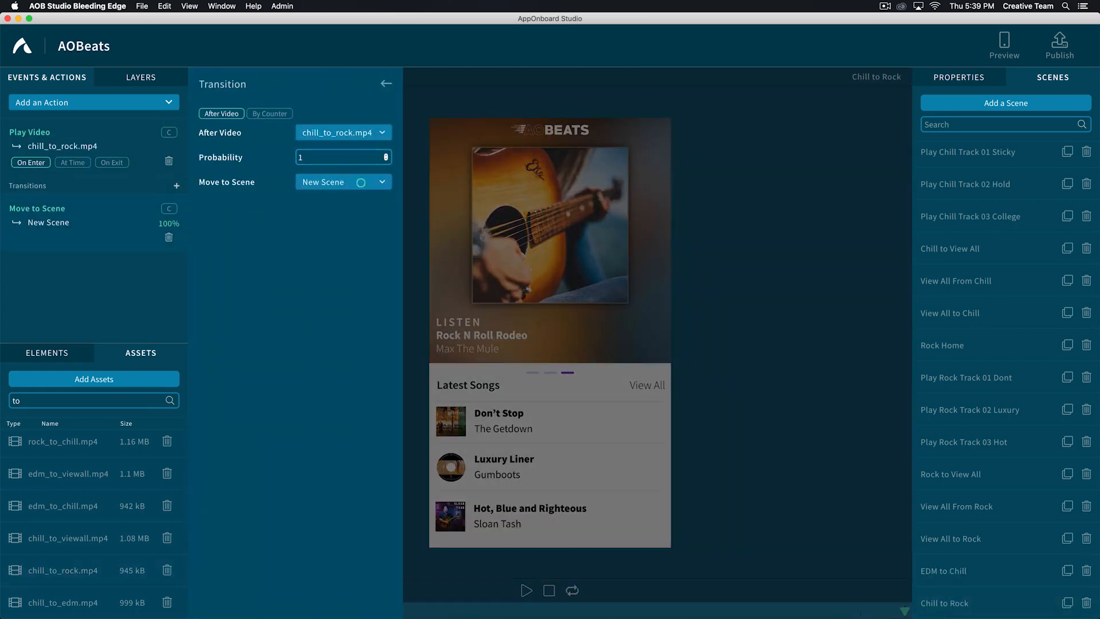
left_click(361, 182)
type("ro")
left_click(315, 245)
left_click(386, 84)
- Name the newly added empty scene "Chill to EDM"
left_click(945, 602)
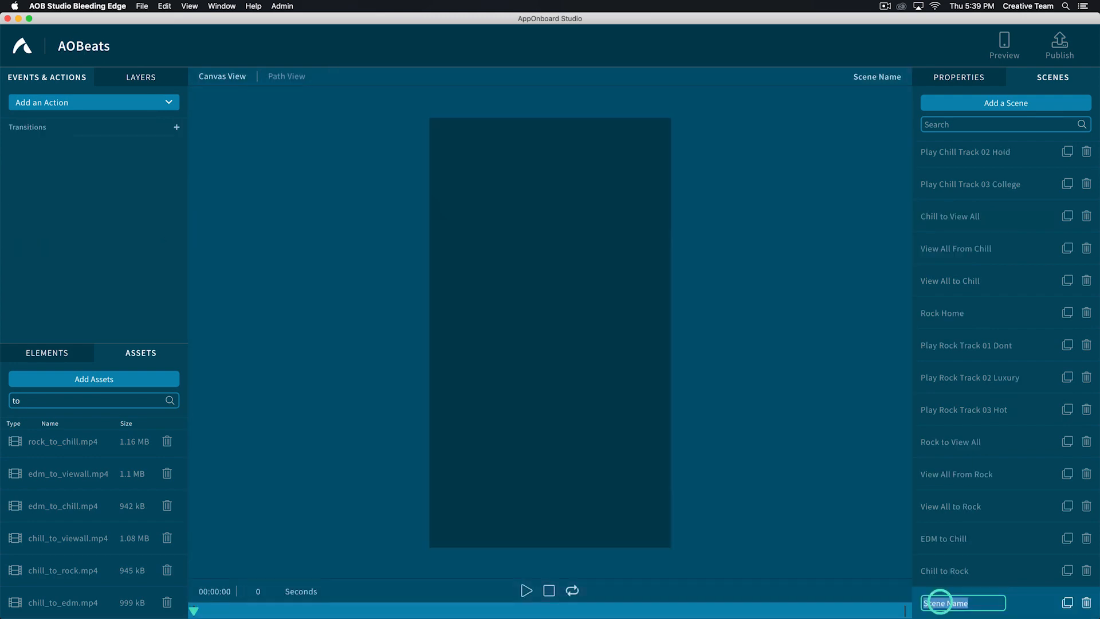
type("Chill to EDM")
key("Return")
- Add the chill_to_edm.mp4 video to the Chill to EDM scene with a transition after it to EDM Home
double_click(49, 602)
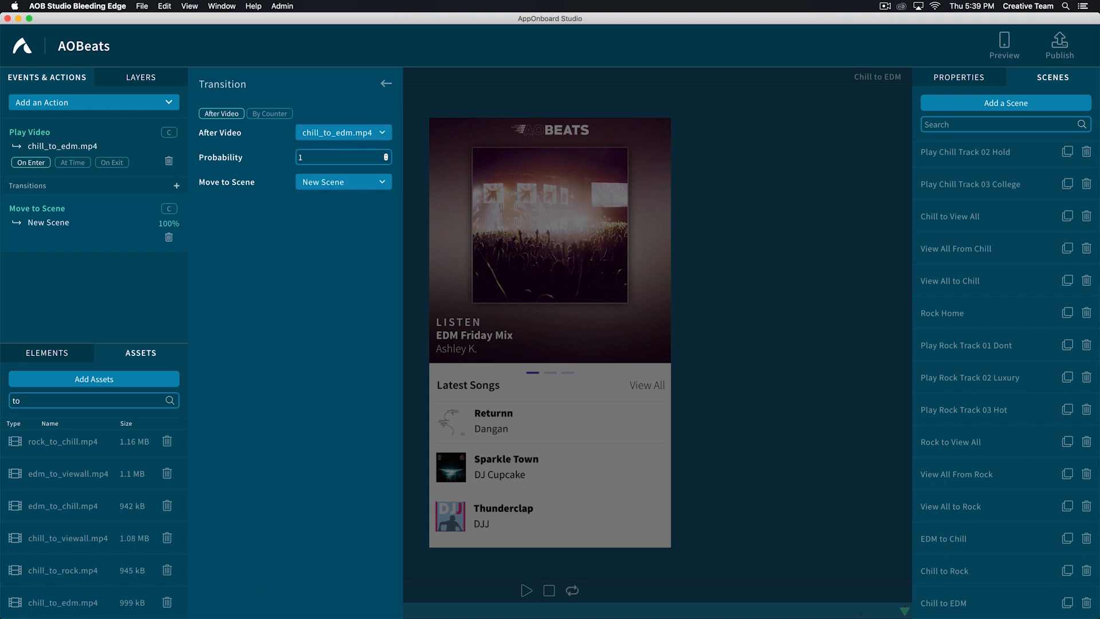
left_click(342, 182)
left_click(323, 244)
left_click(386, 84)
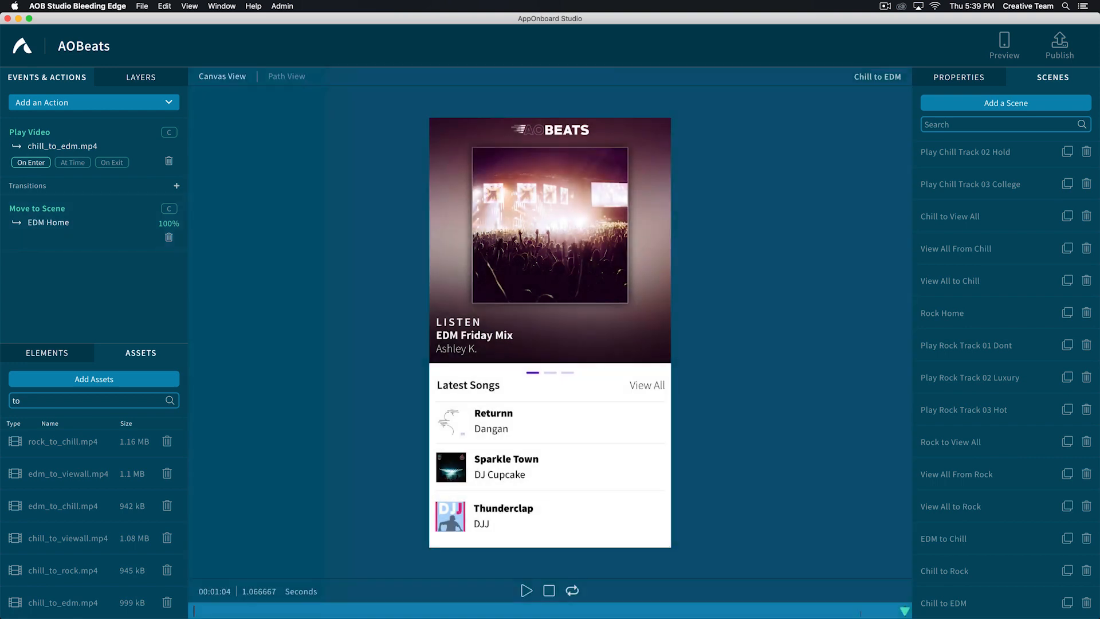
- Search the scenes for "home" and open the EDM Home scene
left_click(996, 124)
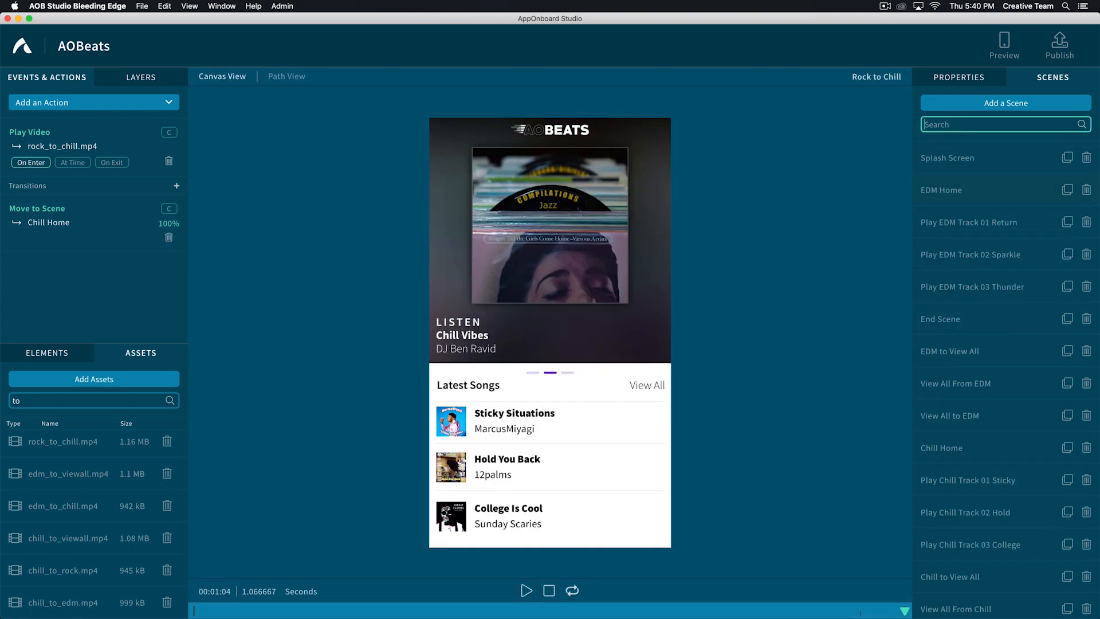
type("home")
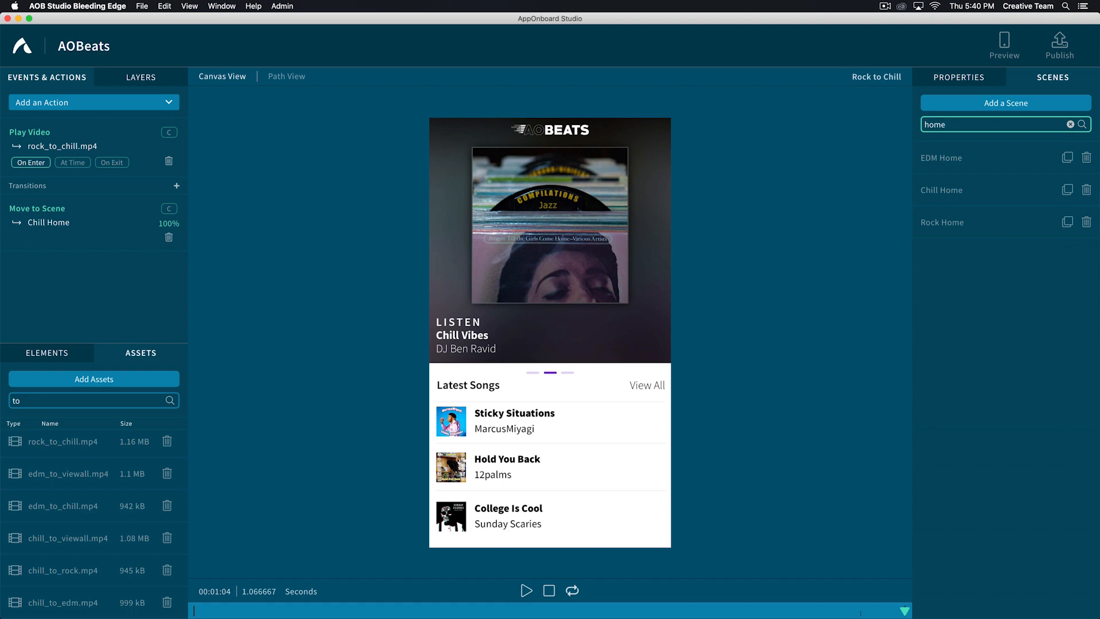
left_click(934, 157)
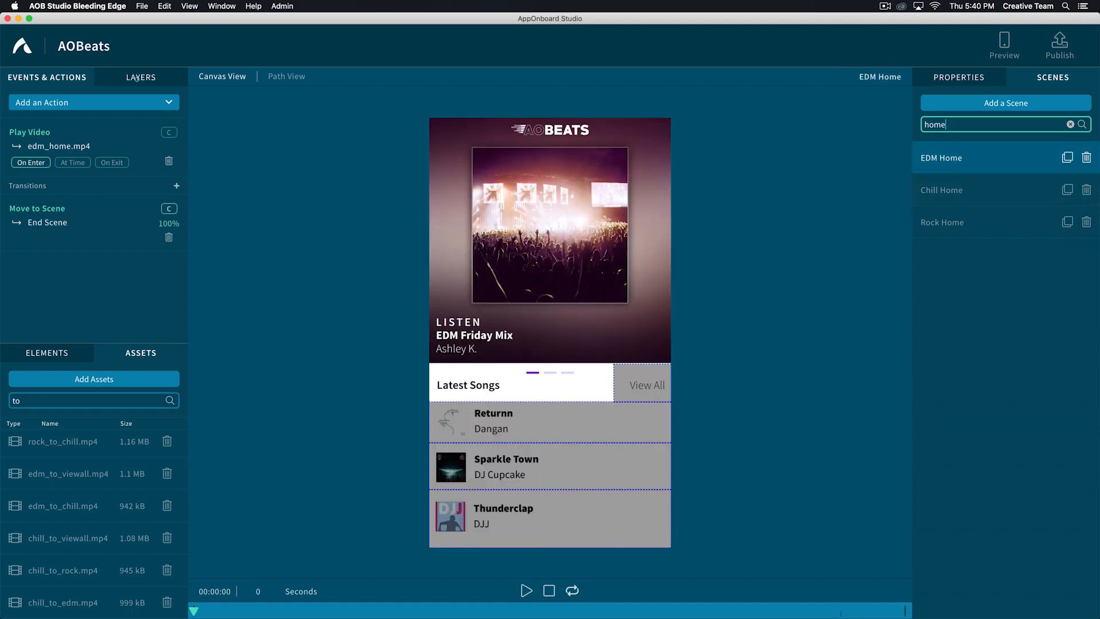
- Add a gesture area covering the entire EDM Home canvas and name it "Swipe Navigation"
left_click(138, 77)
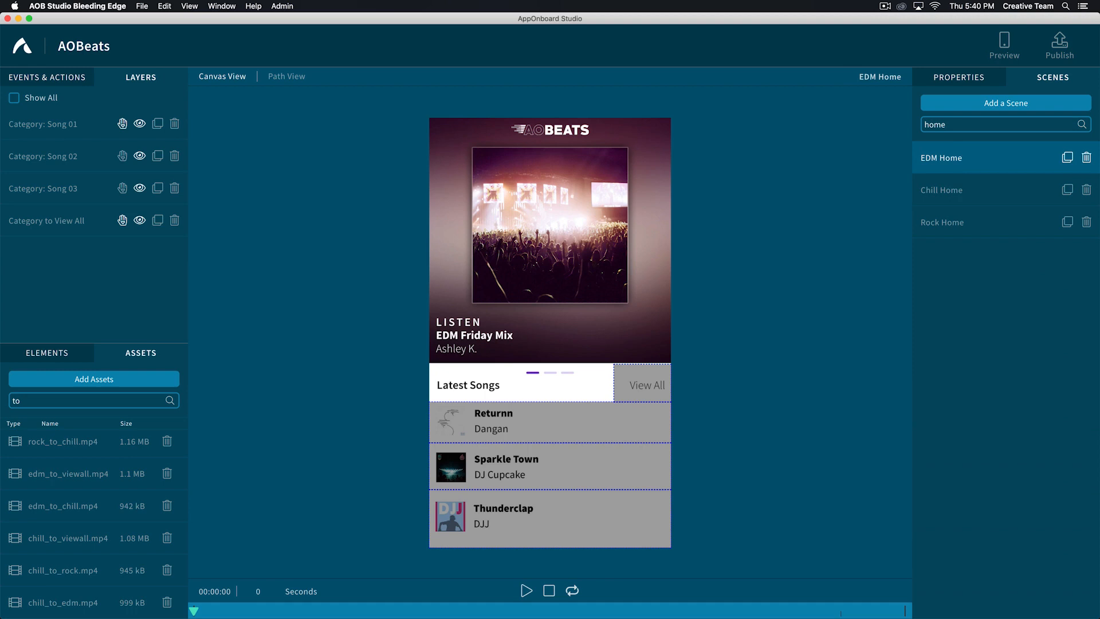
left_click(44, 353)
left_click(40, 381)
left_click_drag(40, 381, 493, 287)
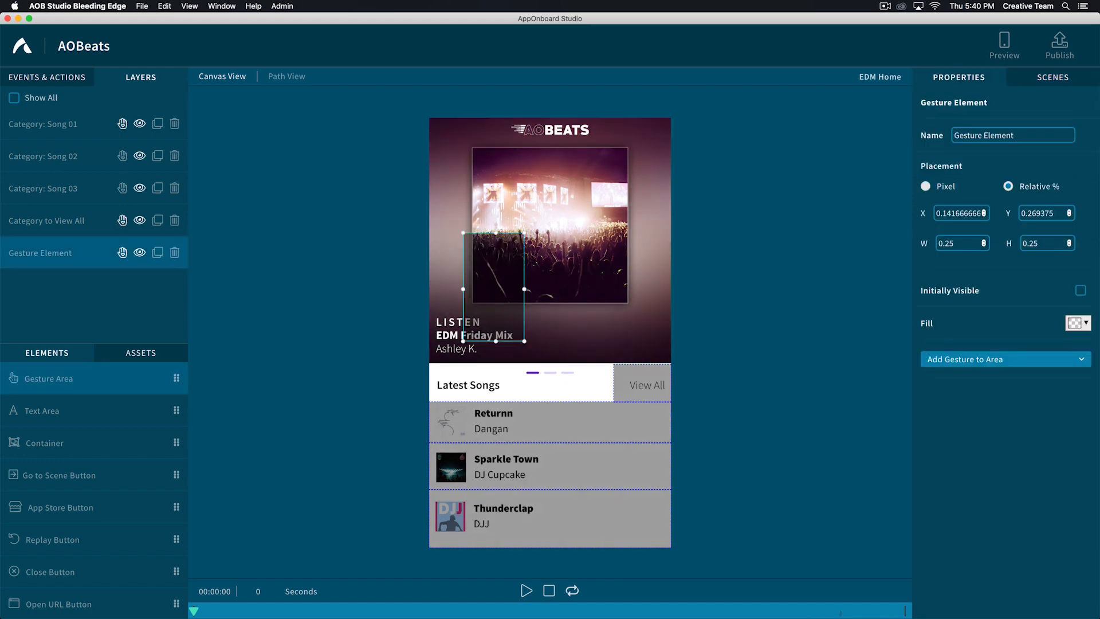
left_click_drag(491, 225, 672, 548)
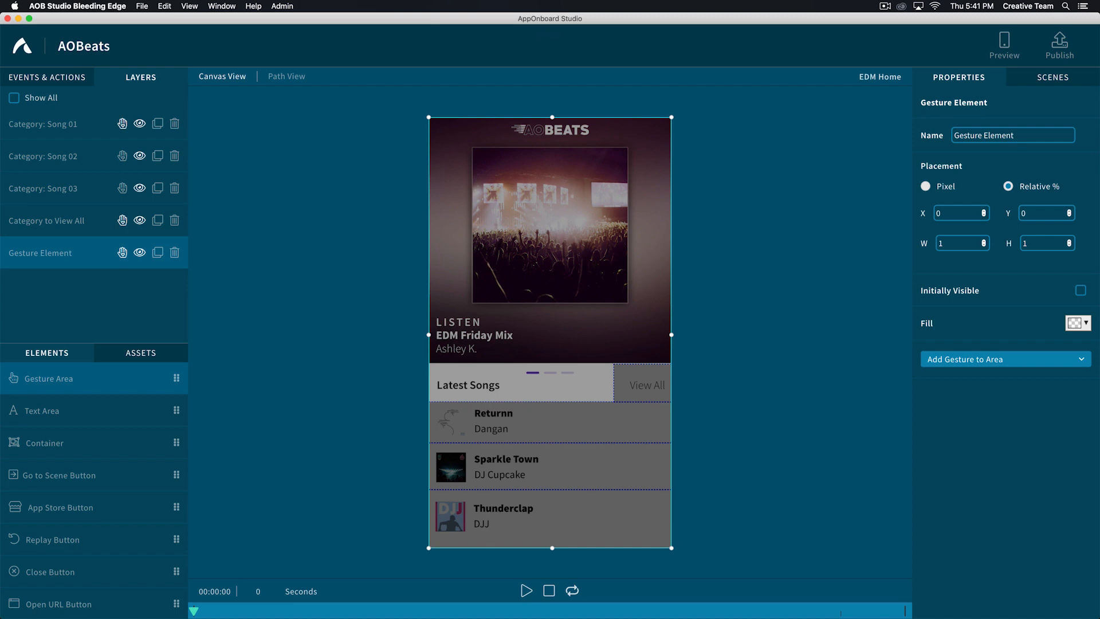
left_click(974, 137)
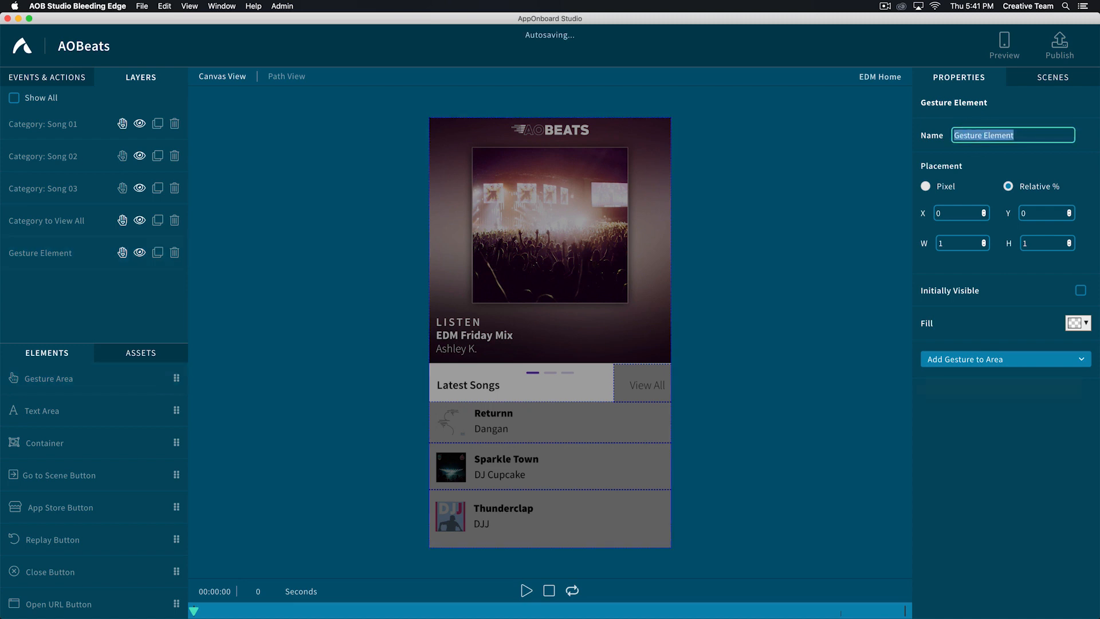
type("Swipe")
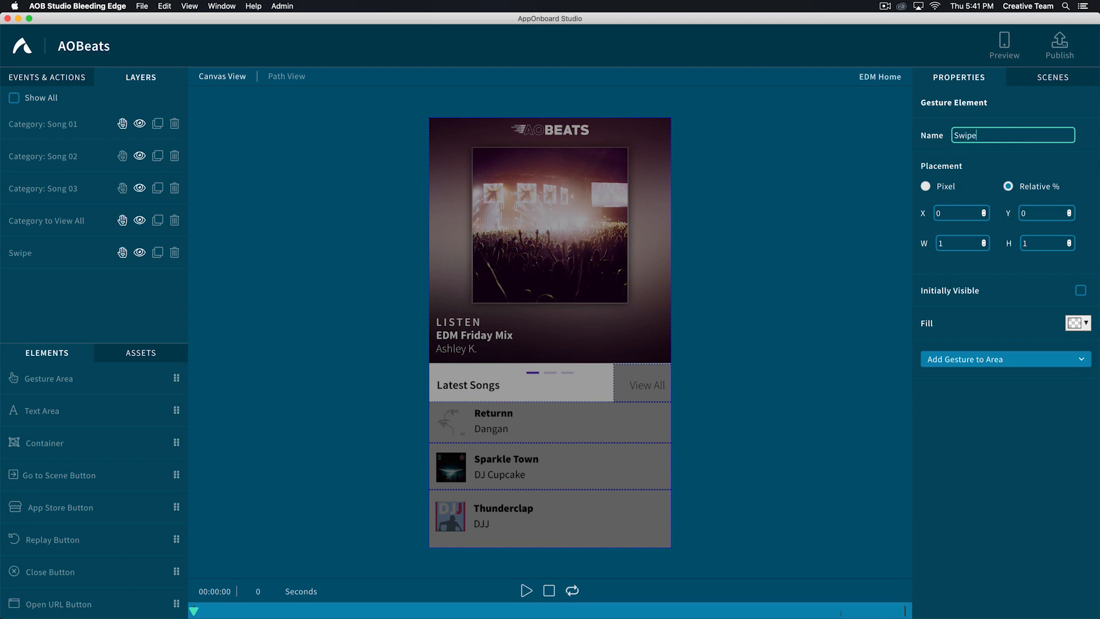
type(" Navigation")
- Add a Swipe Left gesture to Swipe Navigation with a transition from EDM Home to the EDM to Chill scene
left_click(950, 359)
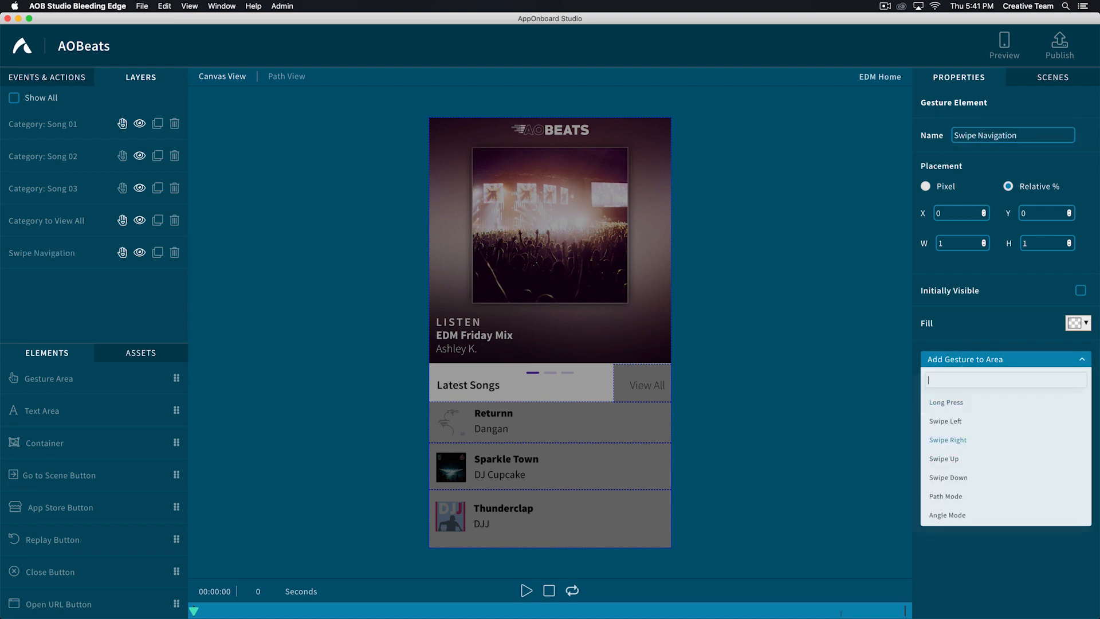
left_click(945, 421)
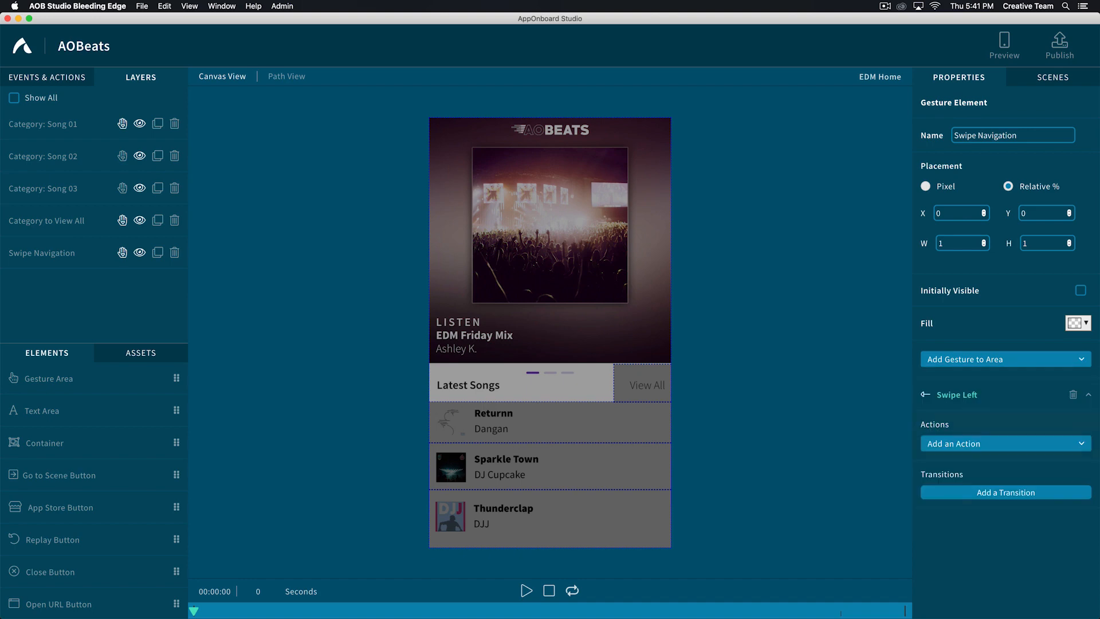
left_click(989, 492)
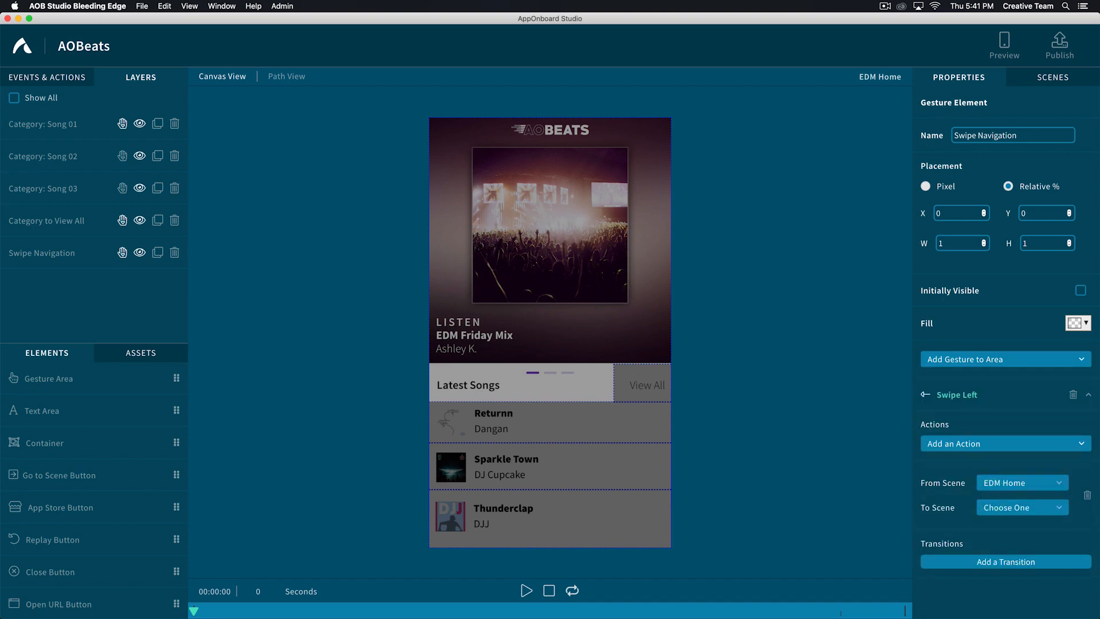
left_click(999, 508)
type("to")
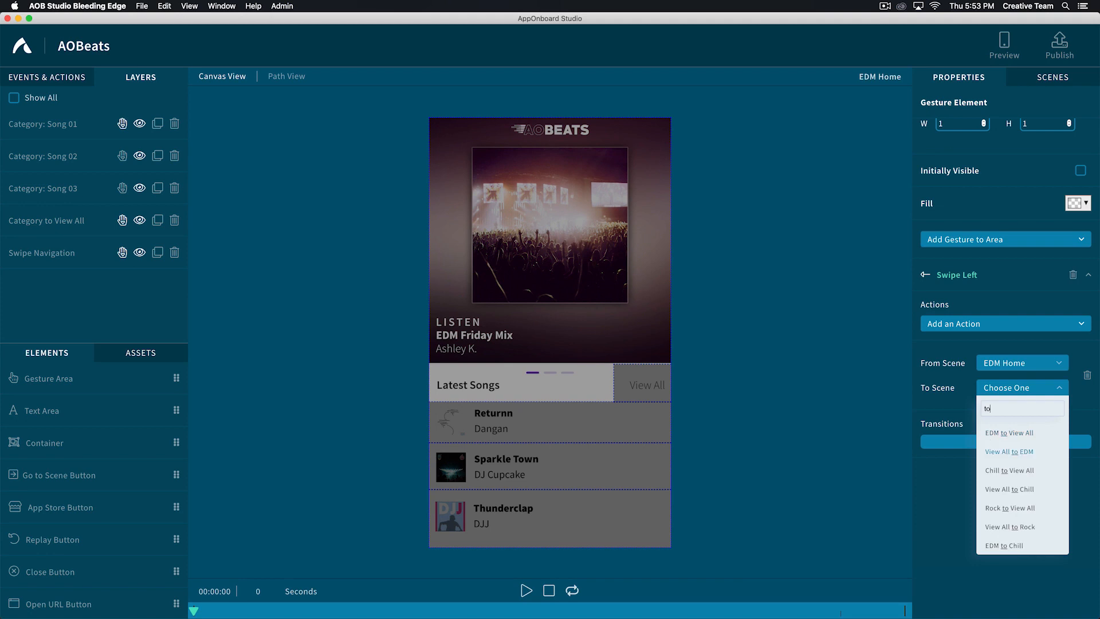
scroll(1009, 450, "down", 2)
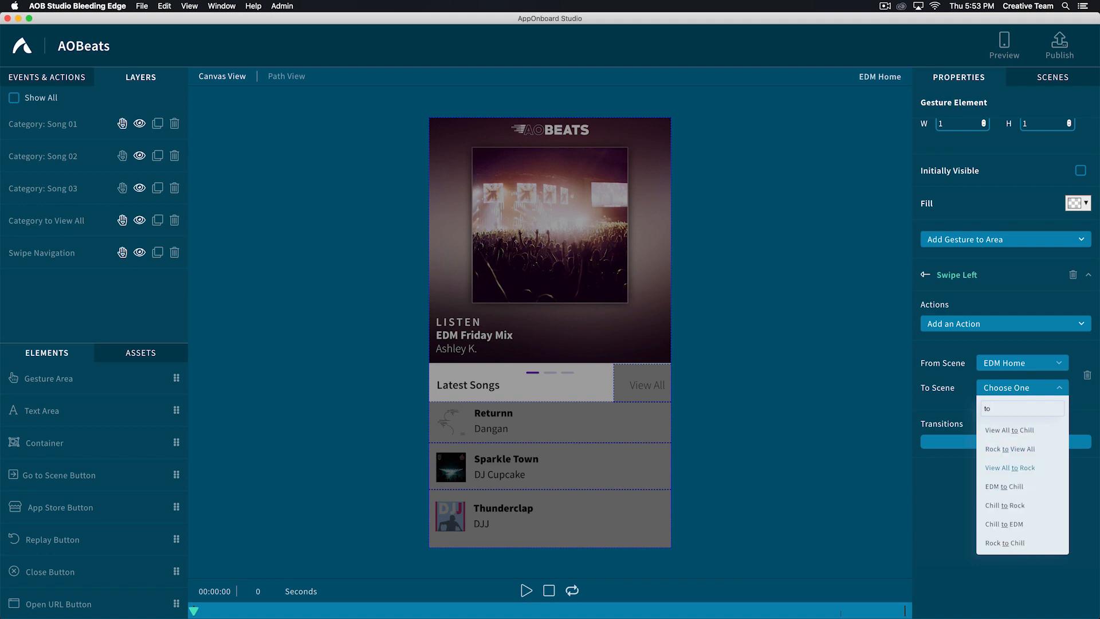
left_click(1000, 485)
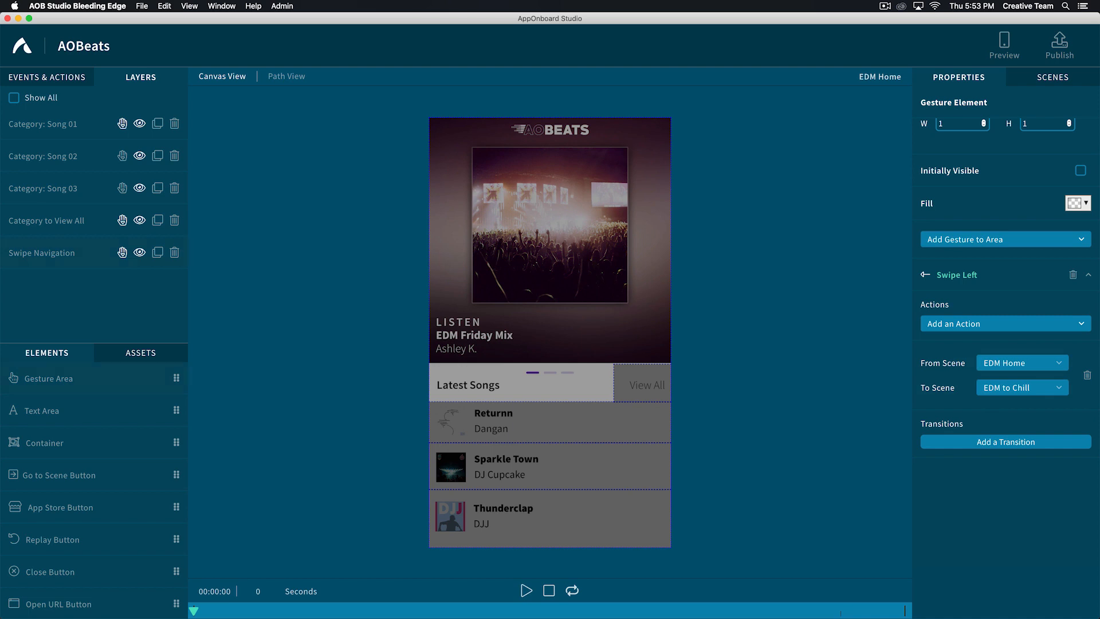
- Show all layers, move Swipe Navigation above every other layer, and return to showing only the visible layers
left_click(26, 254)
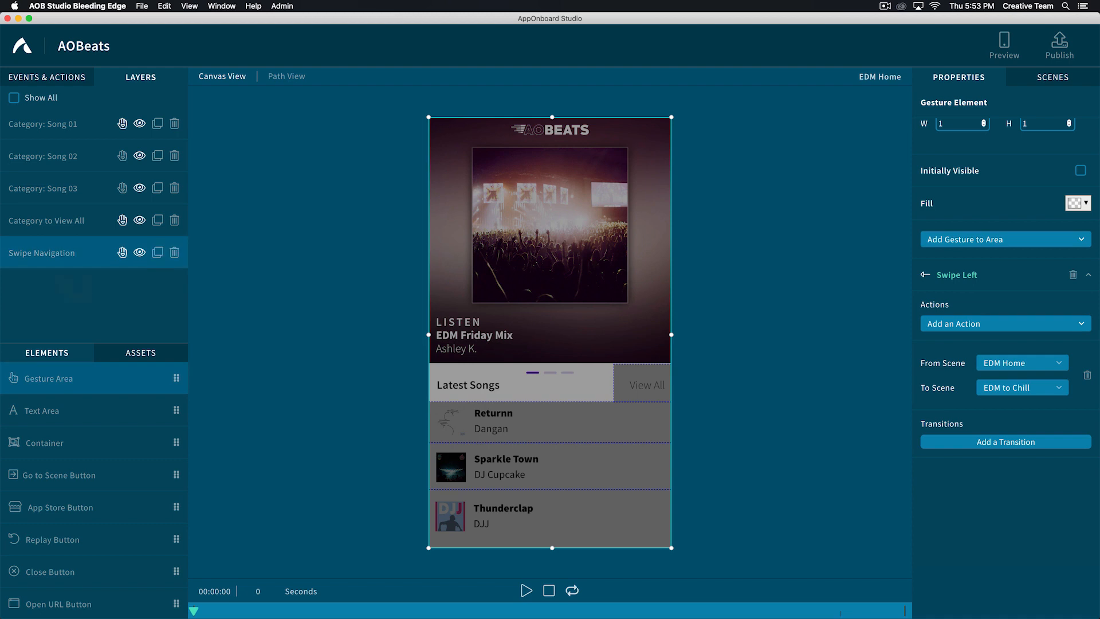
left_click(14, 98)
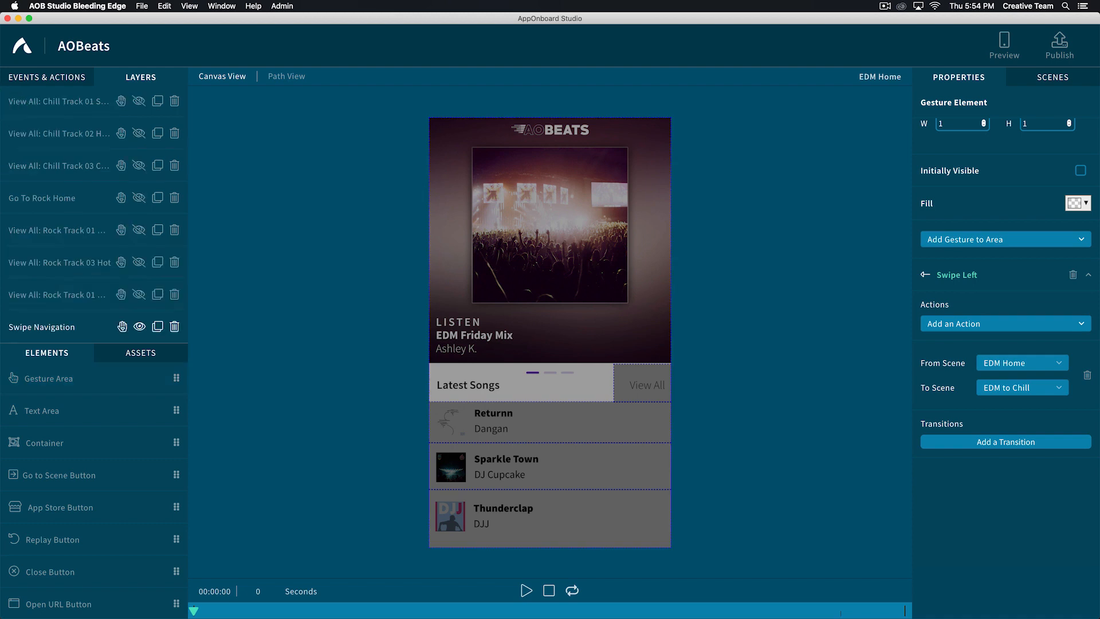
left_click_drag(57, 327, 57, 94)
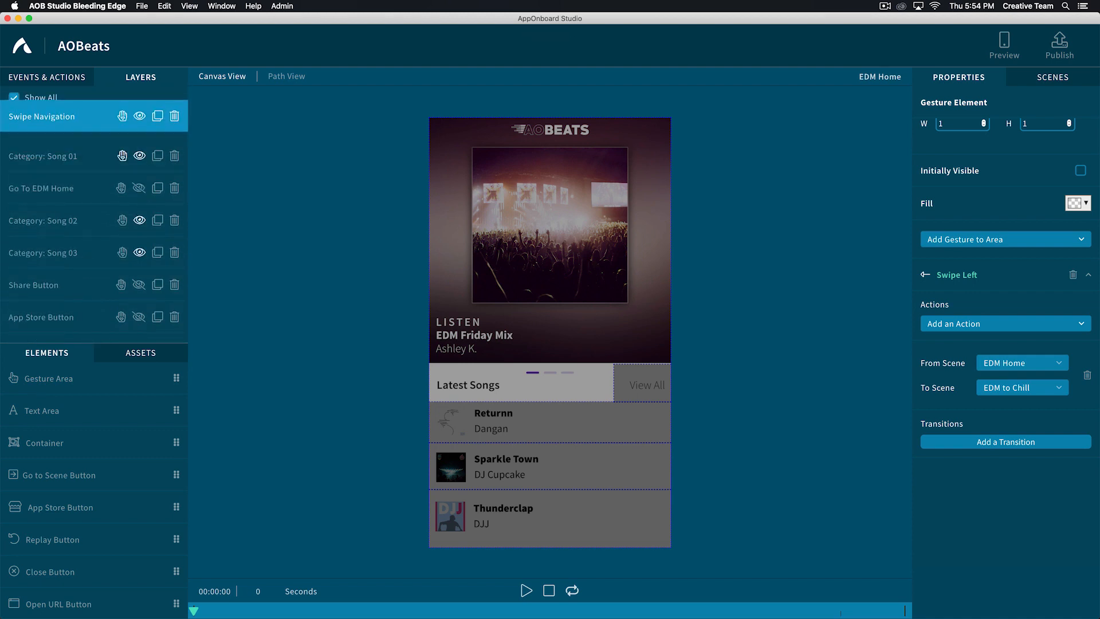
scroll(114, 255, "down", 5)
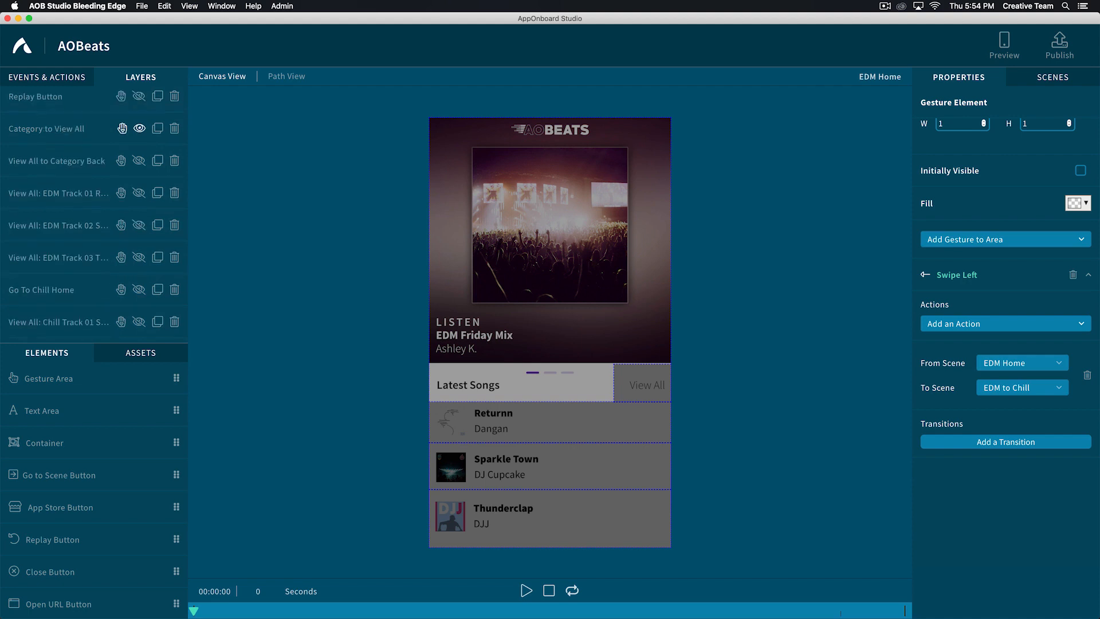
scroll(115, 259, "down", 3)
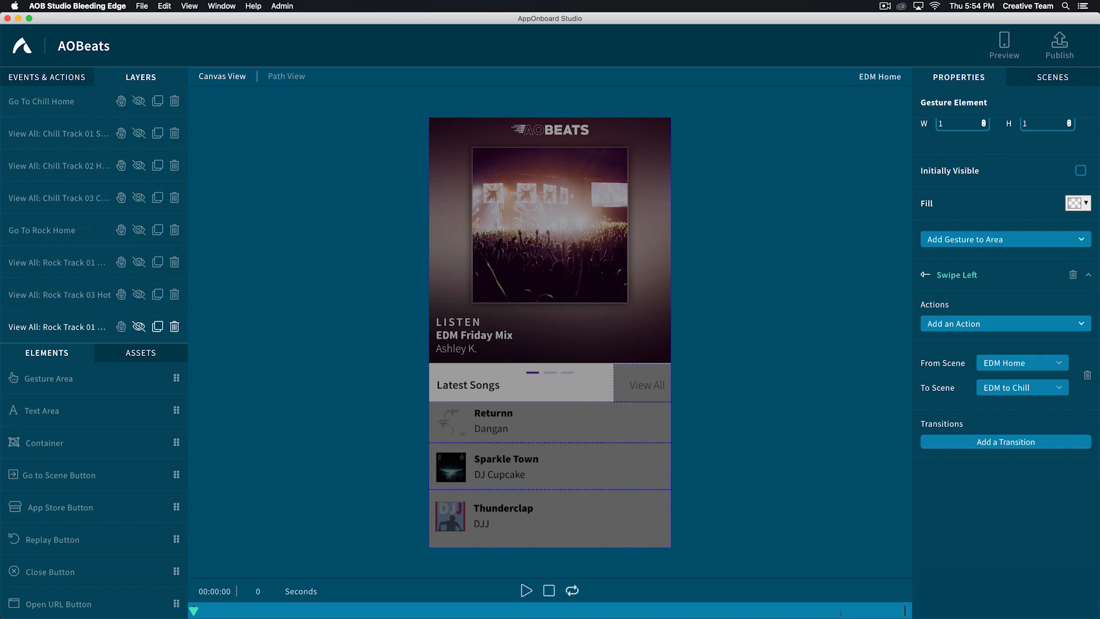
scroll(115, 139, "up", 10)
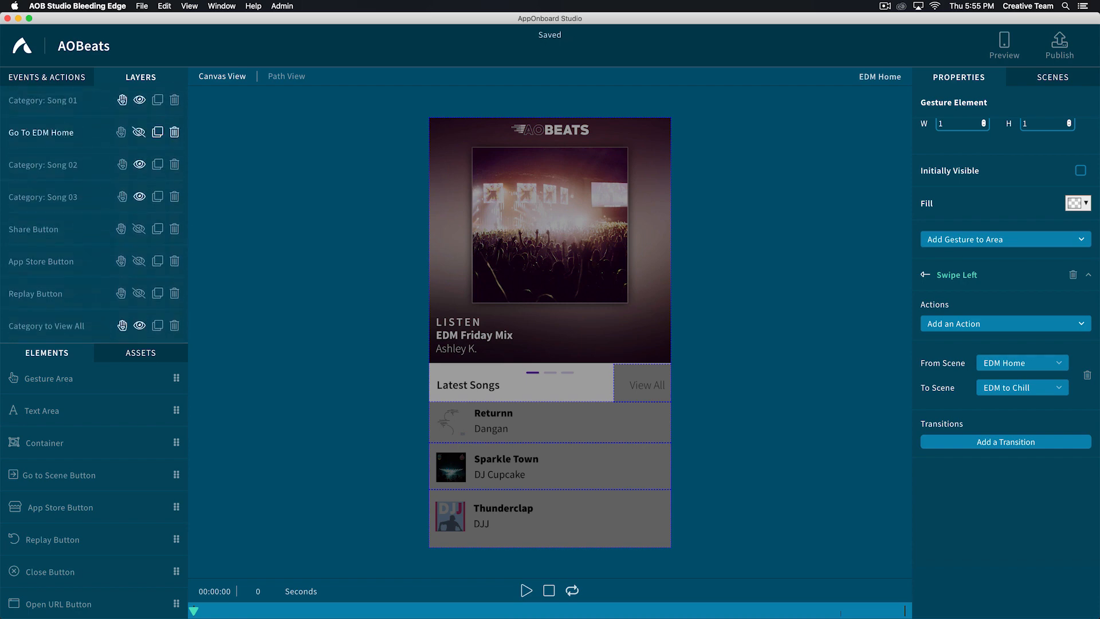
left_click(14, 99)
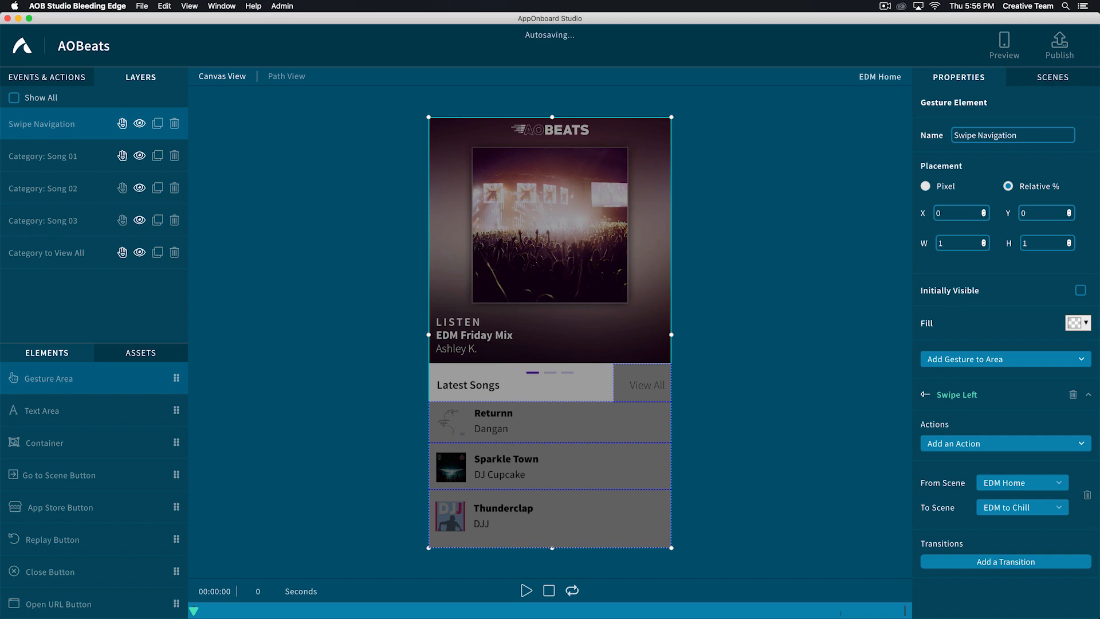
- Add a Swipe Left gesture to the Category: Song 01 area with a transition from EDM Home to EDM to Chill
left_click(31, 156)
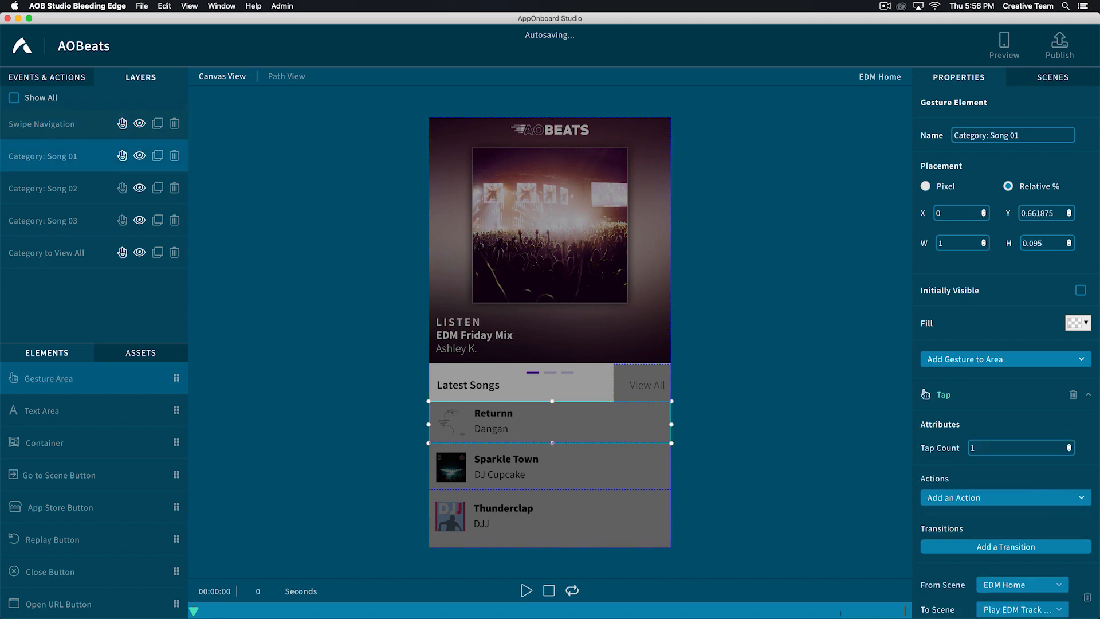
left_click(30, 125)
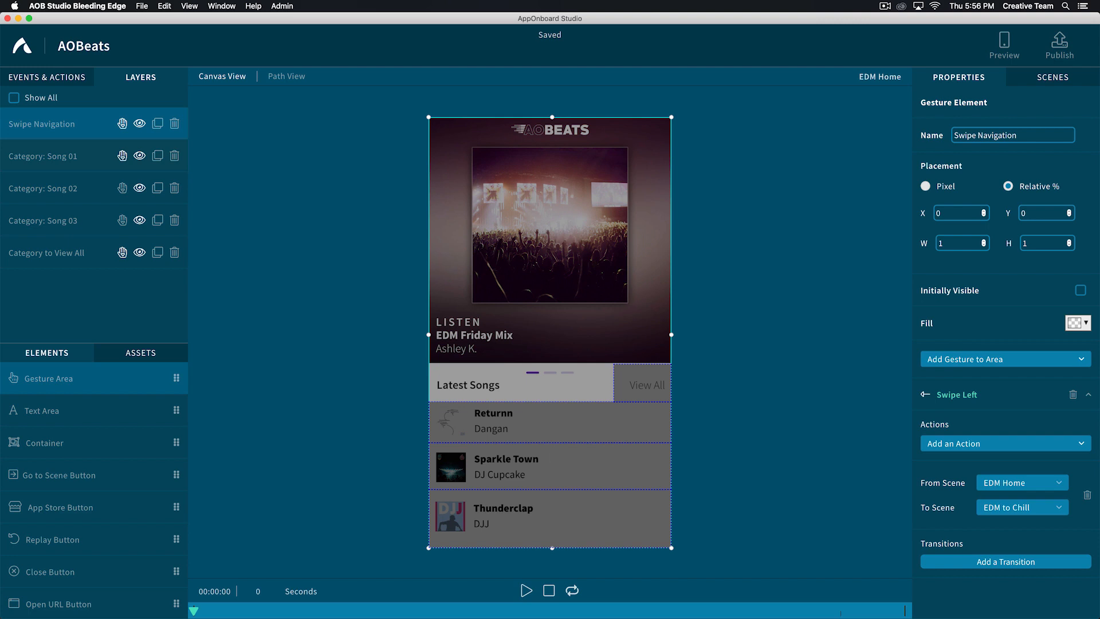
left_click(31, 156)
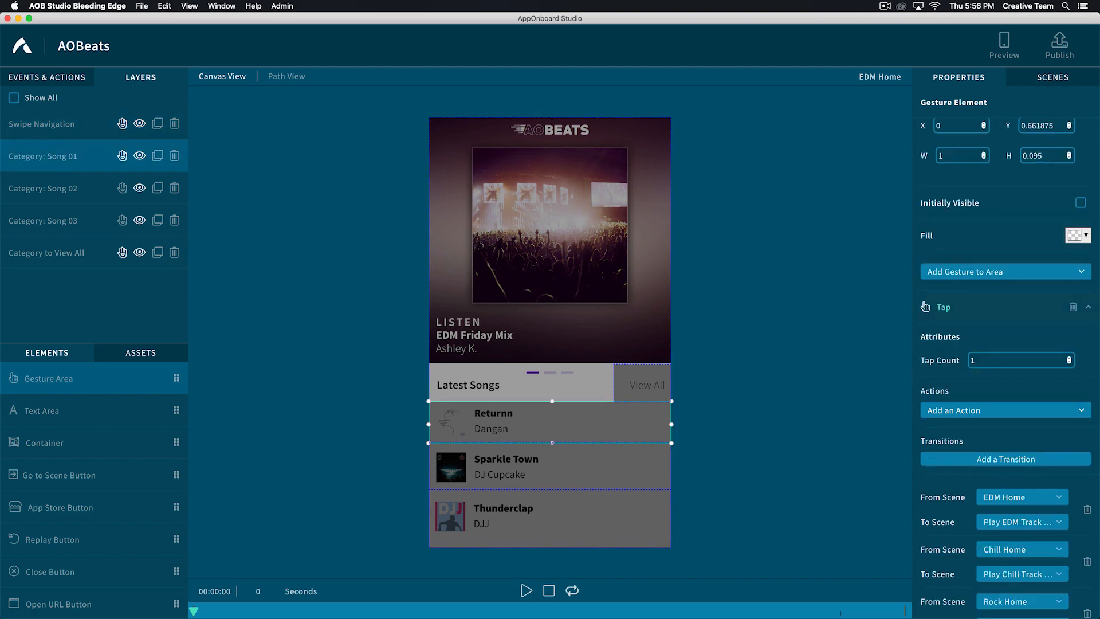
left_click(944, 272)
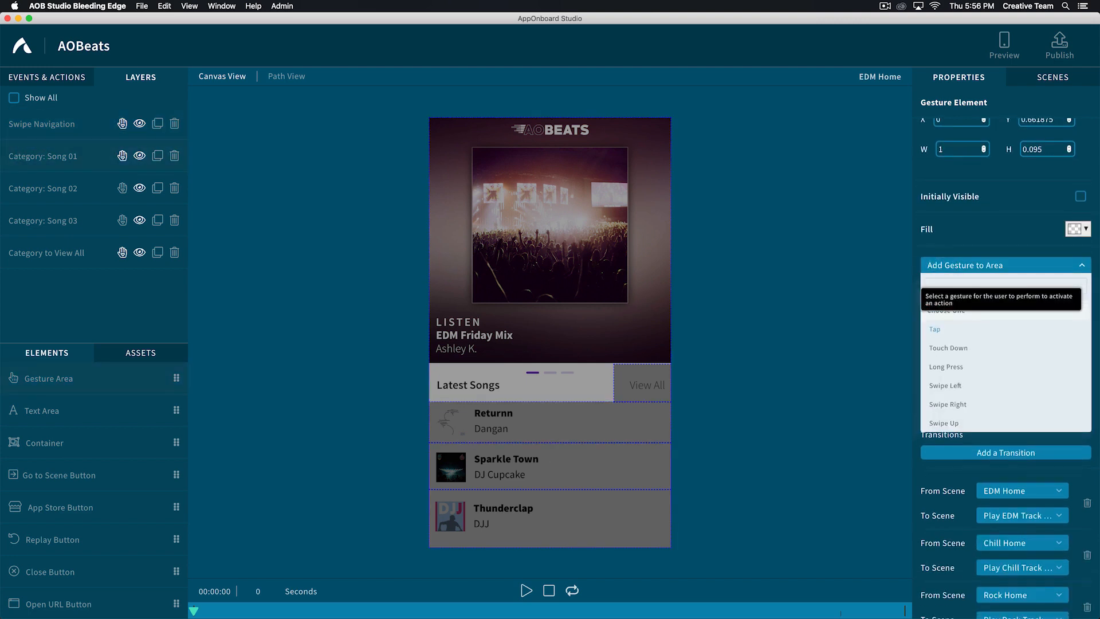
left_click(940, 385)
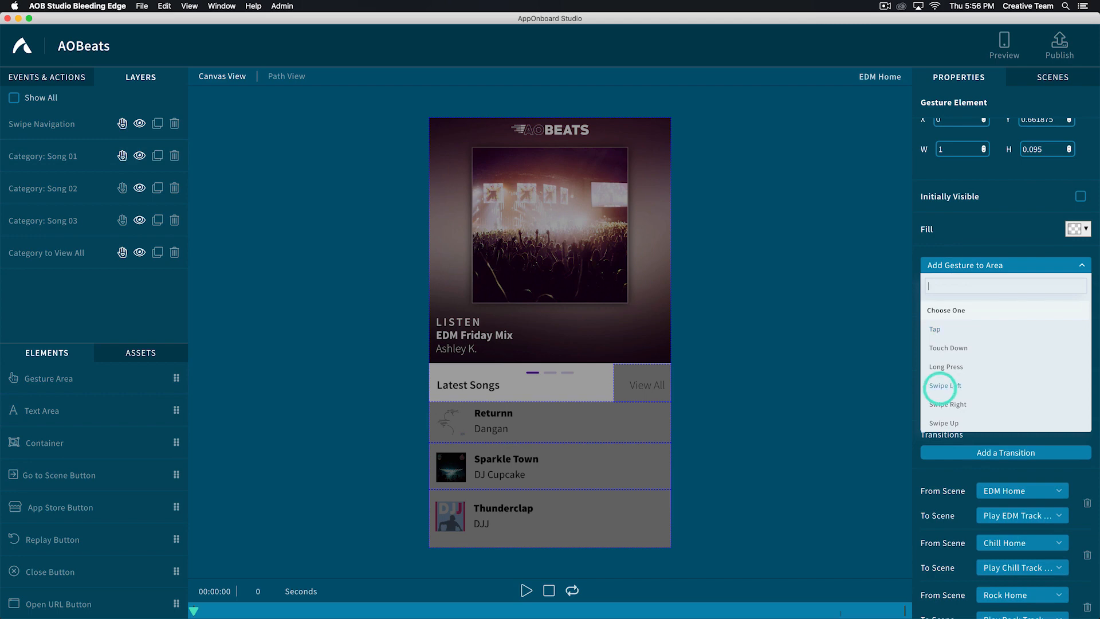
scroll(1005, 367, "down", 5)
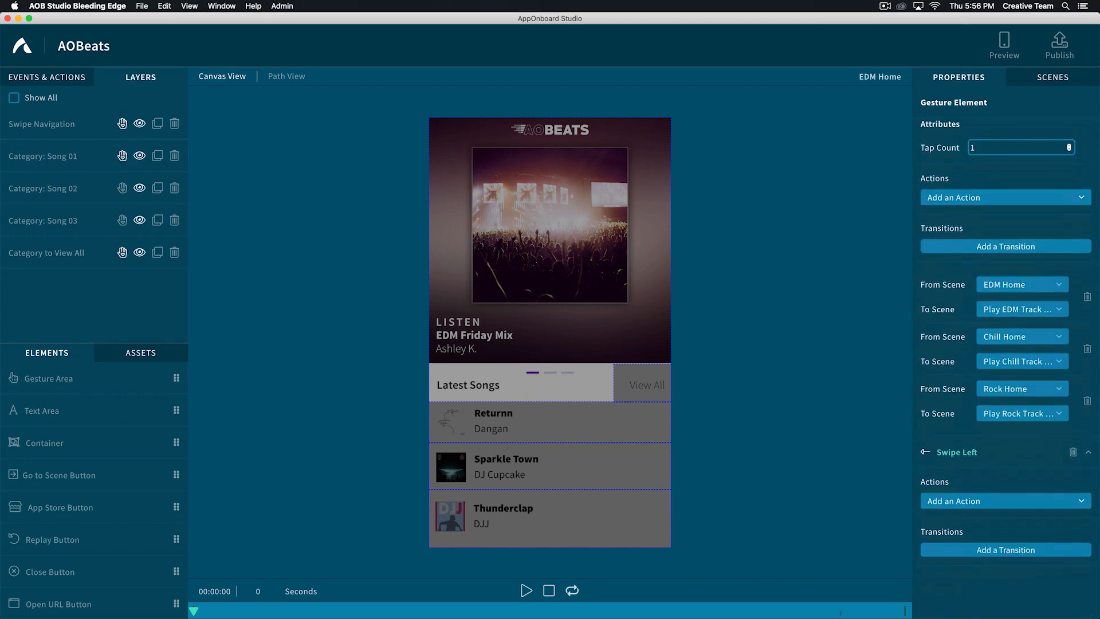
left_click(1005, 441)
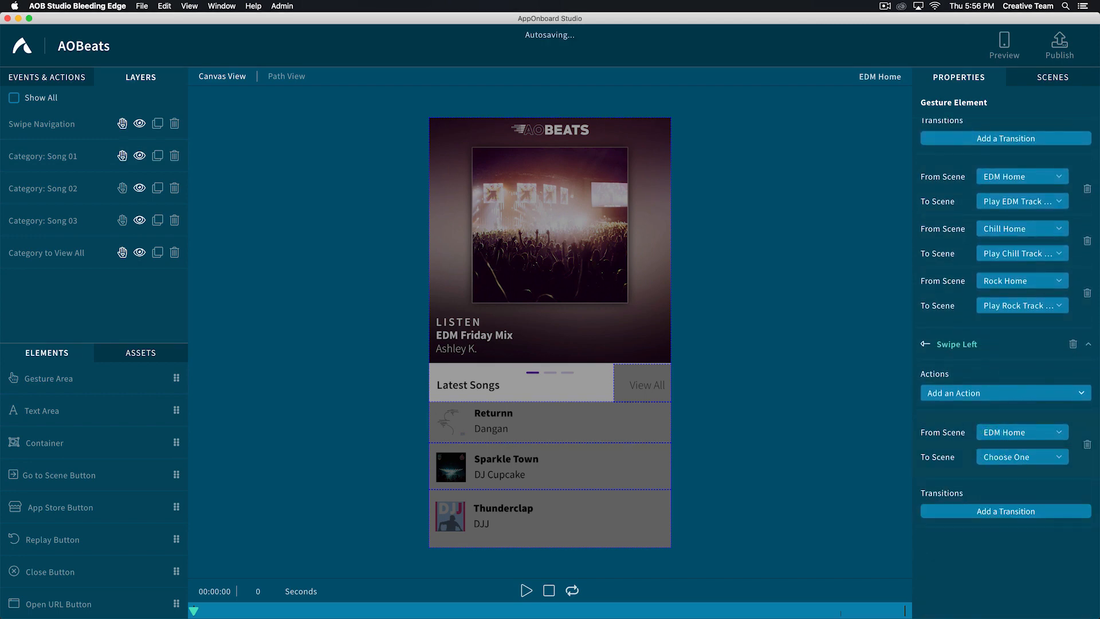
left_click(1023, 457)
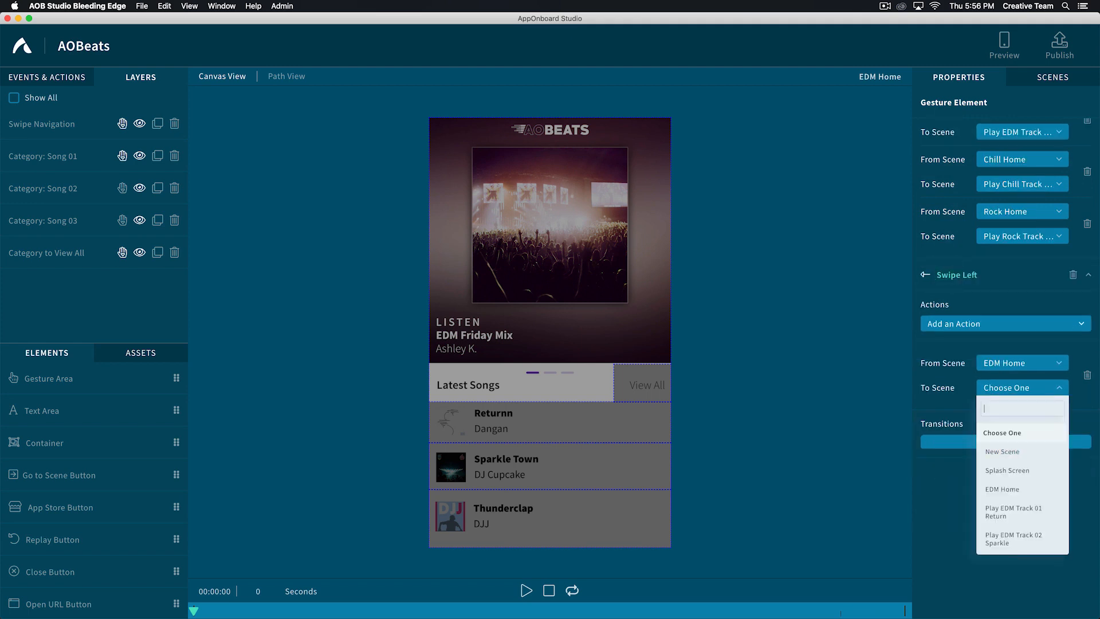
type("edm to")
left_click(1007, 471)
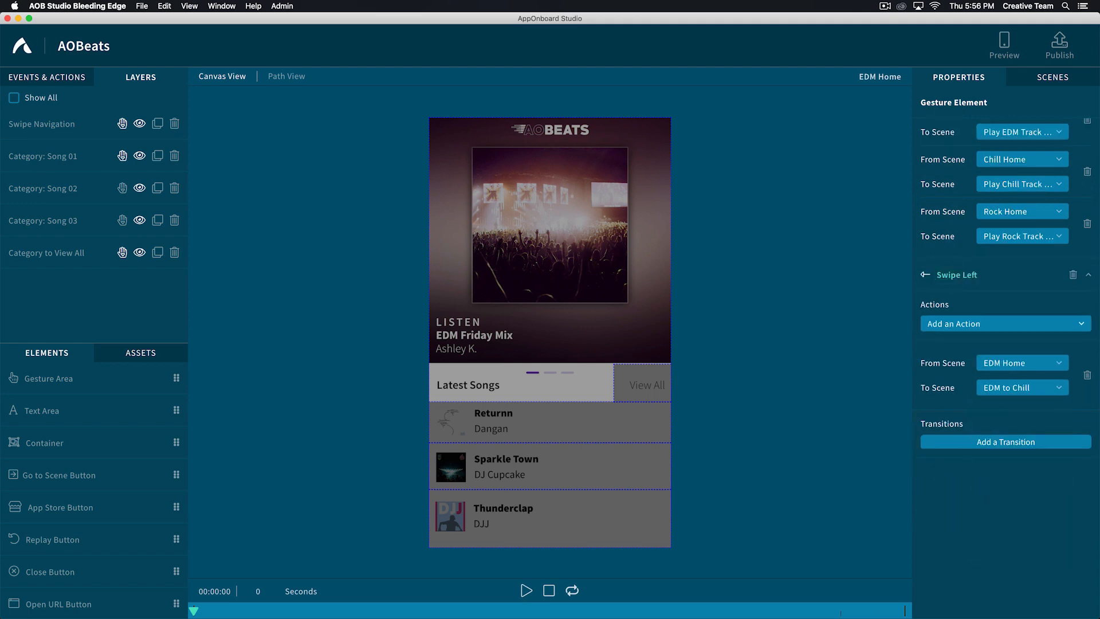
- Add a Swipe Left gesture to the Category: Song 02 area with a transition from EDM Home to EDM to Chill
left_click(488, 468)
left_click(950, 360)
left_click(941, 385)
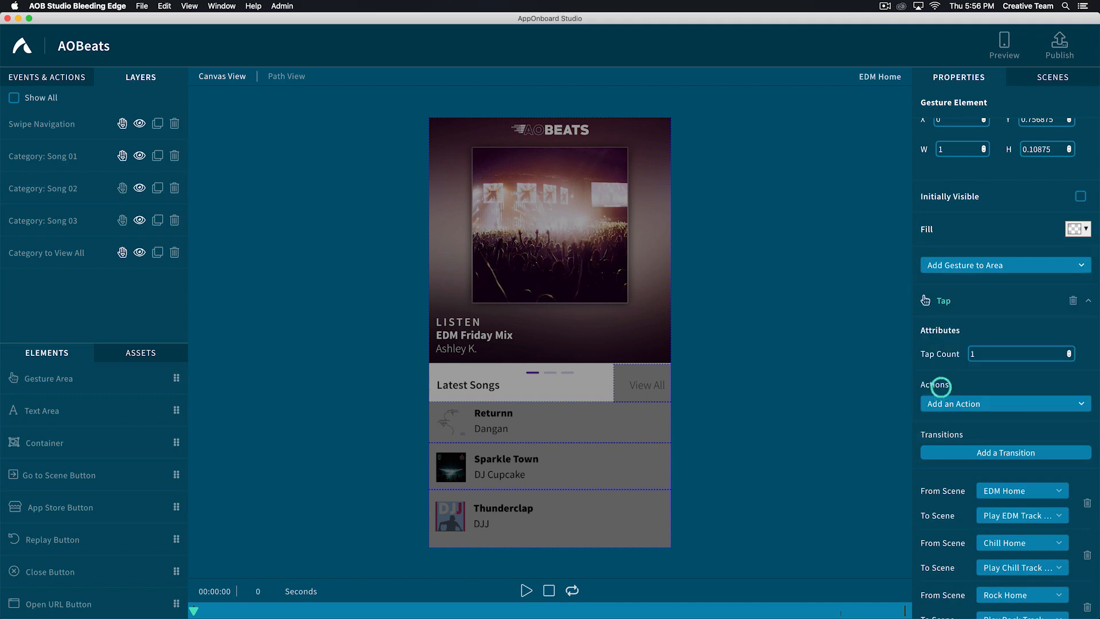
left_click(988, 441)
left_click(998, 457)
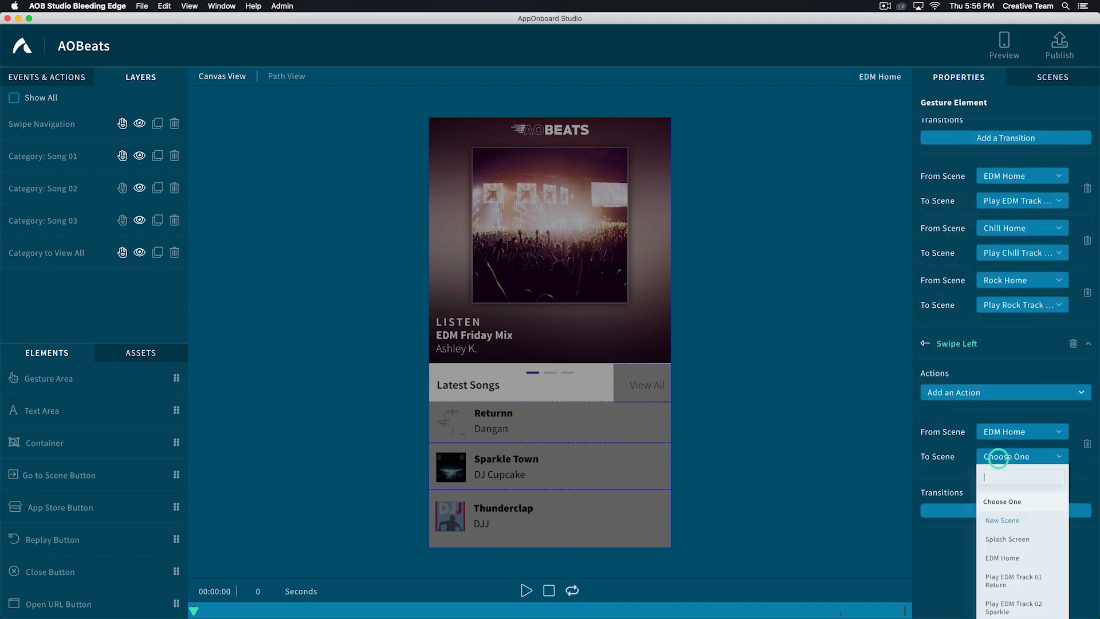
type("edm to")
left_click(999, 452)
- Add a Swipe Left gesture to the Category: Song 03 area with a transition from EDM Home to EDM to Chill
left_click(28, 221)
scroll(1022, 172, "down", 5)
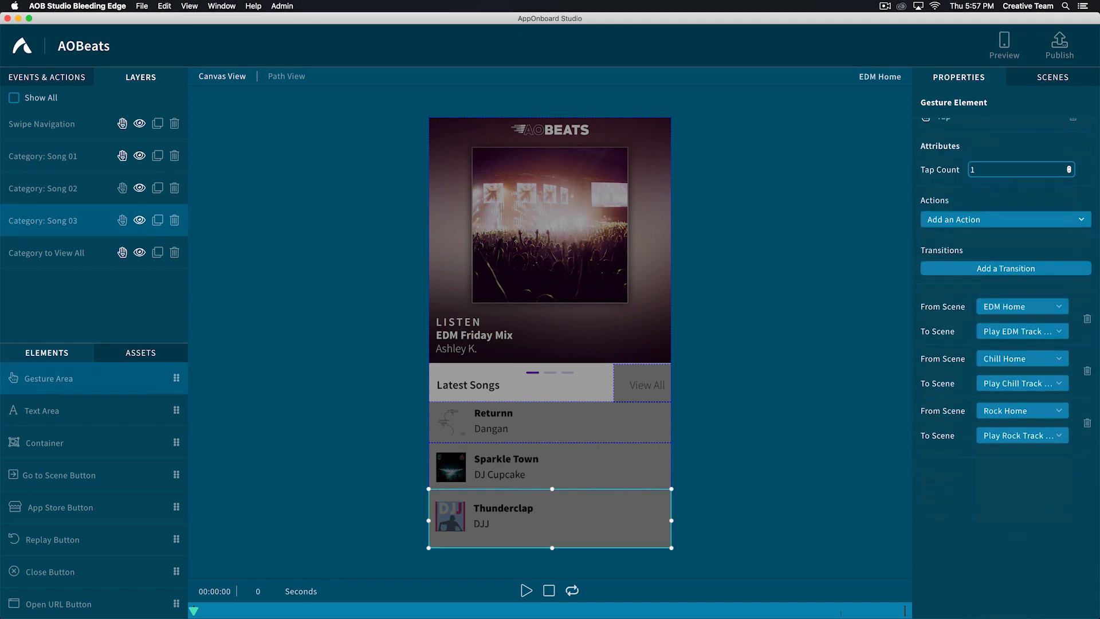
scroll(1008, 287, "up", 5)
left_click(951, 359)
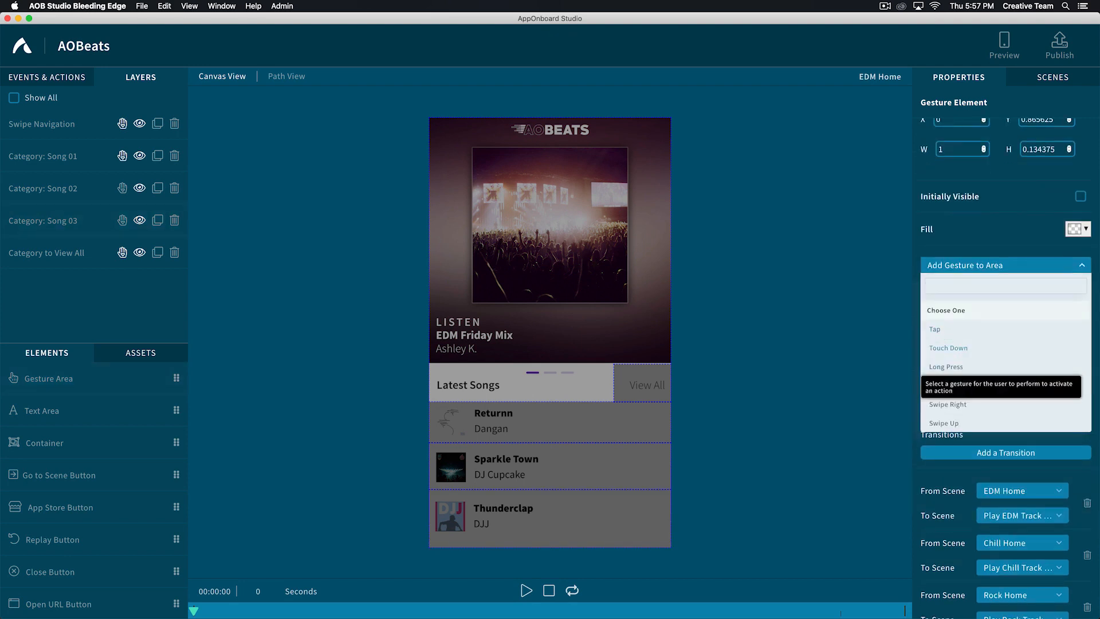
left_click(948, 385)
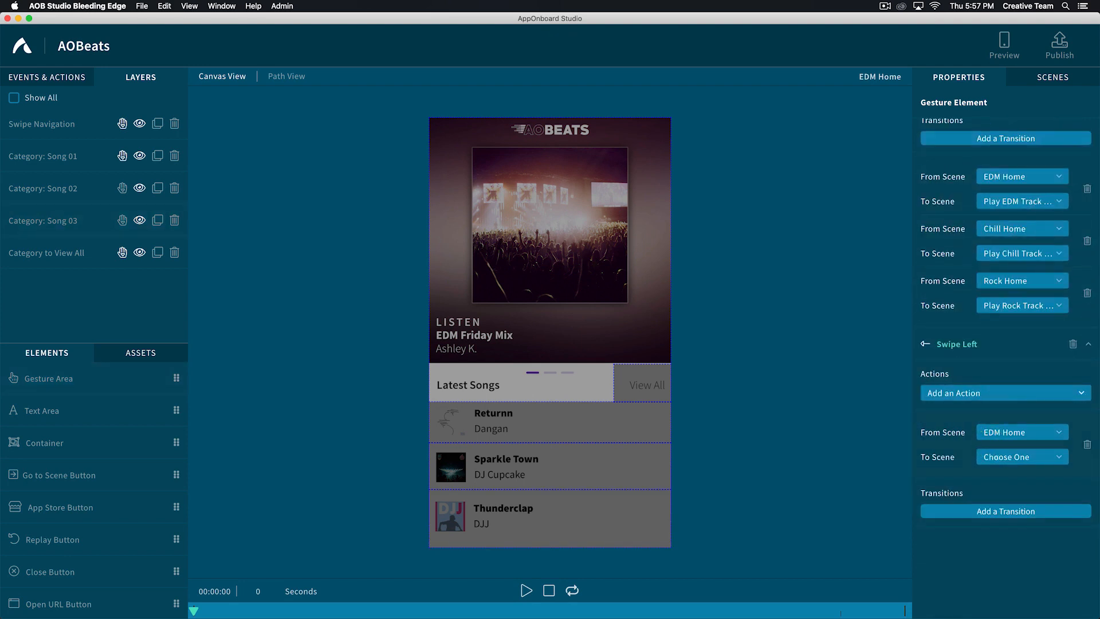
left_click(997, 458)
left_click(1003, 406)
- Add a Swipe Left gesture to the Category to View All area with a transition from EDM Home to EDM to Chill
left_click(27, 253)
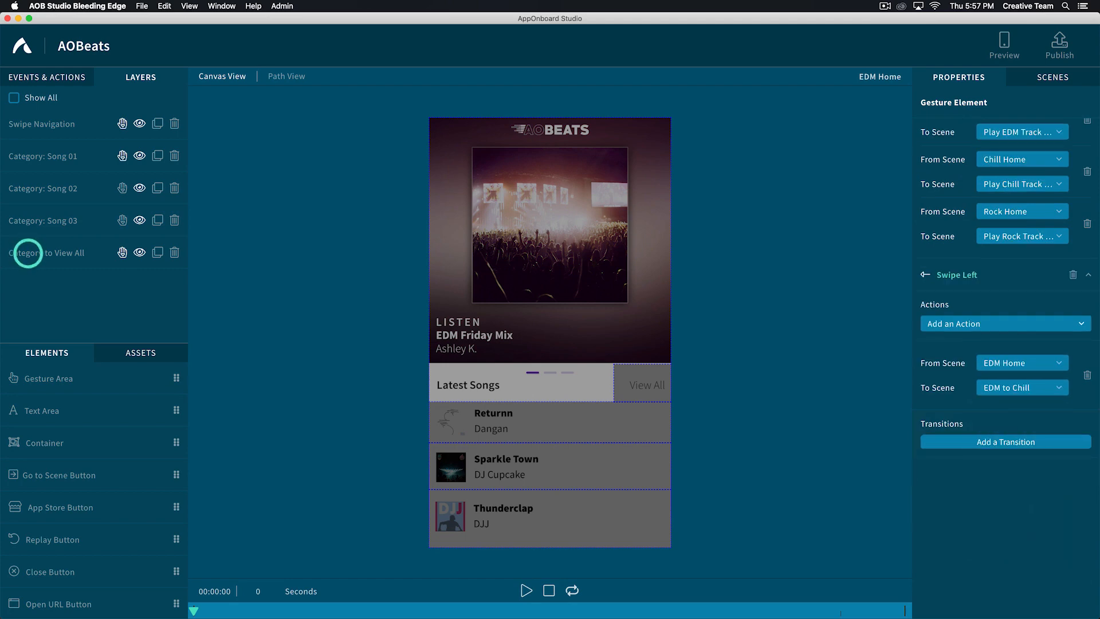
left_click(947, 360)
type("swipe")
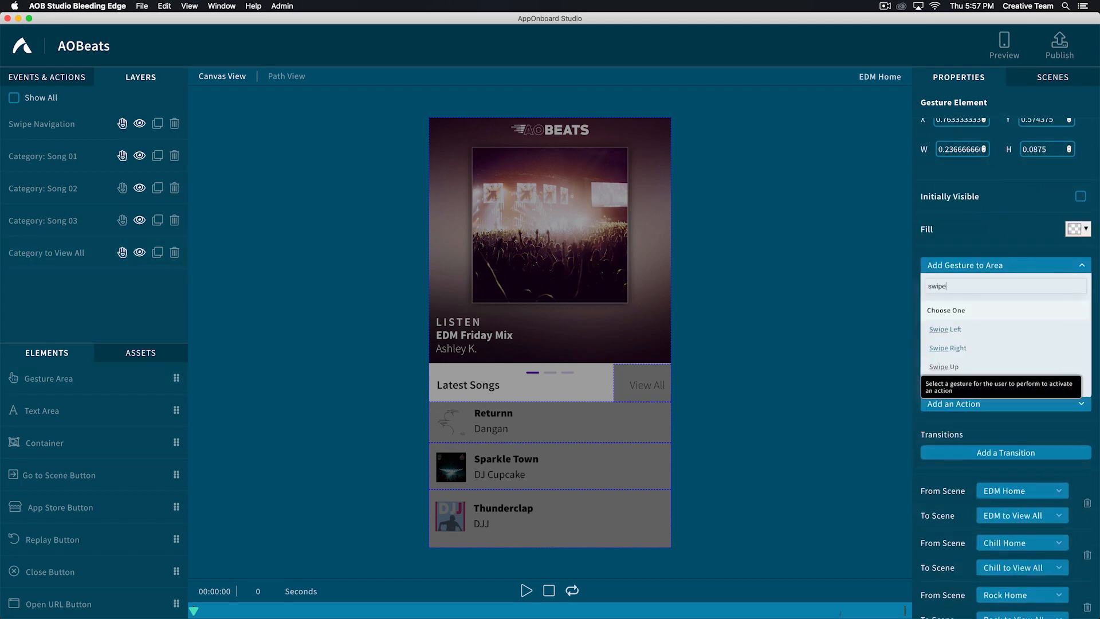
key("Return")
left_click(994, 443)
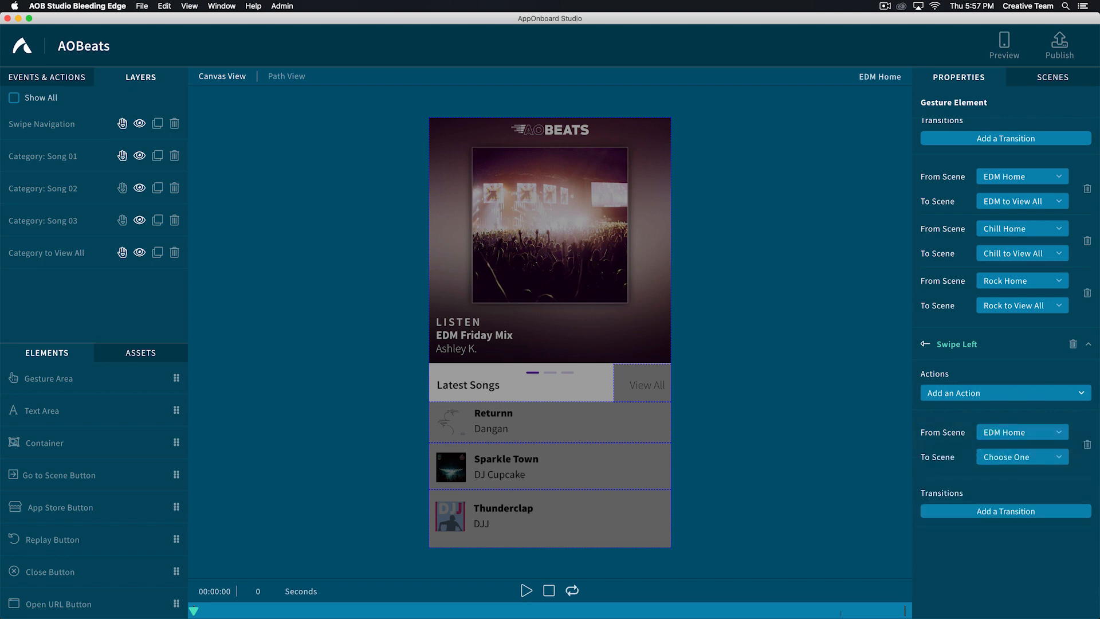
left_click(999, 458)
type("edm to chill")
key("Return")
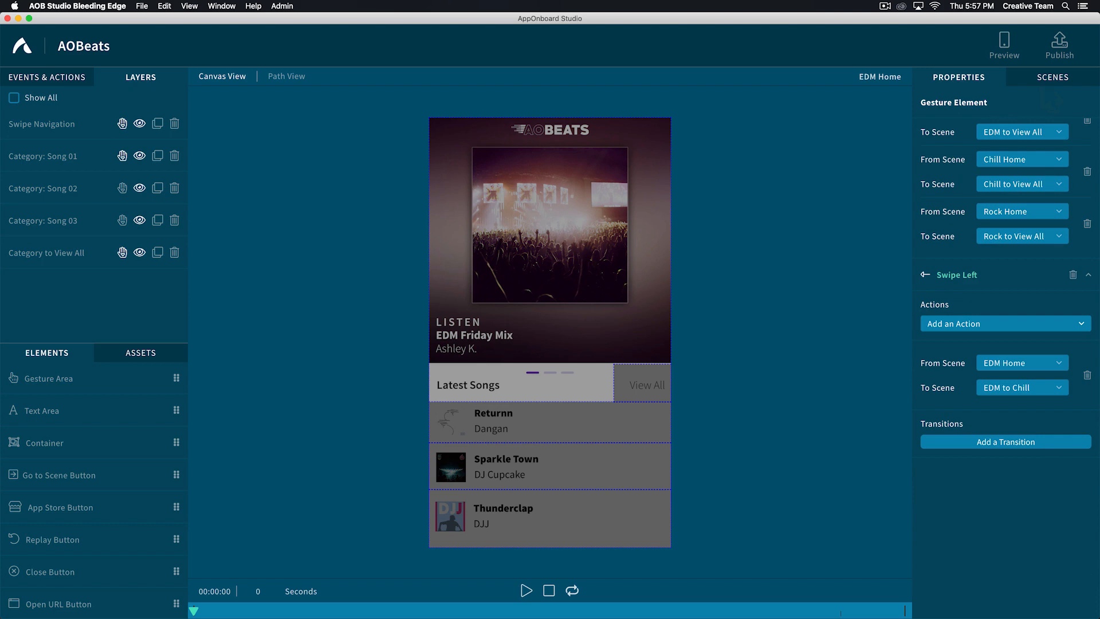
- Filter the scenes by "home", open Chill Home, and make the Swipe Navigation area visible there with all layers shown
left_click(1053, 77)
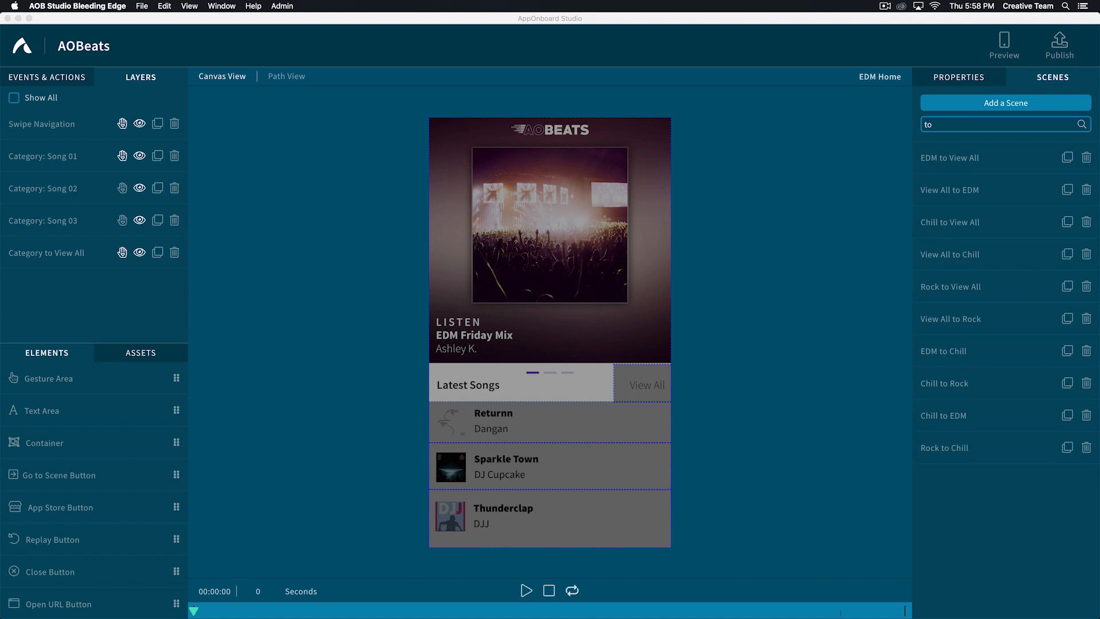
left_click(943, 124)
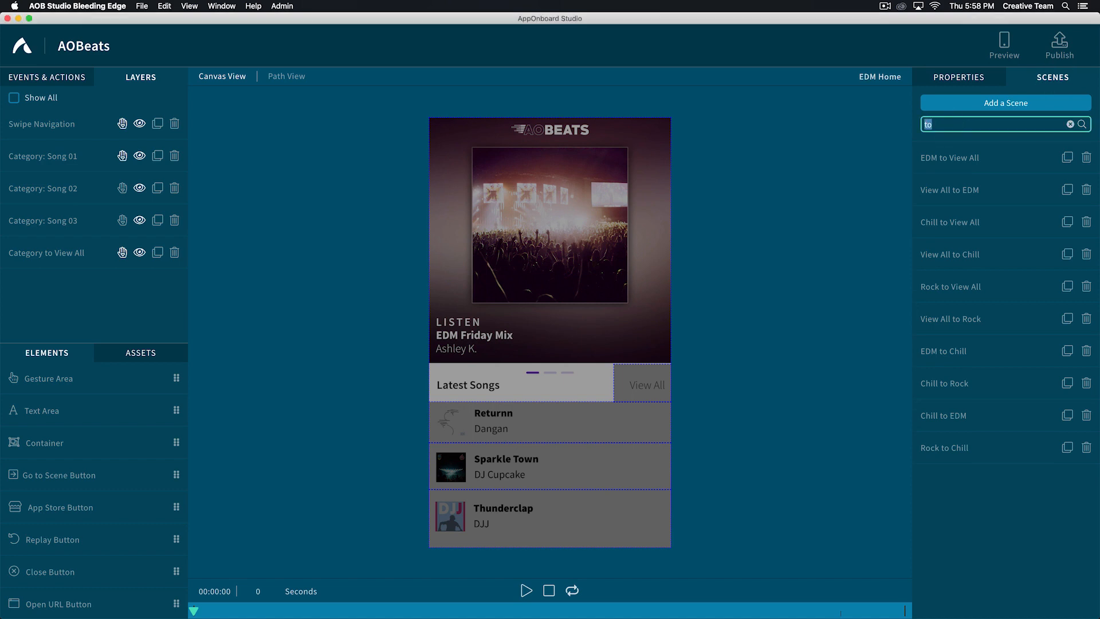
type("home")
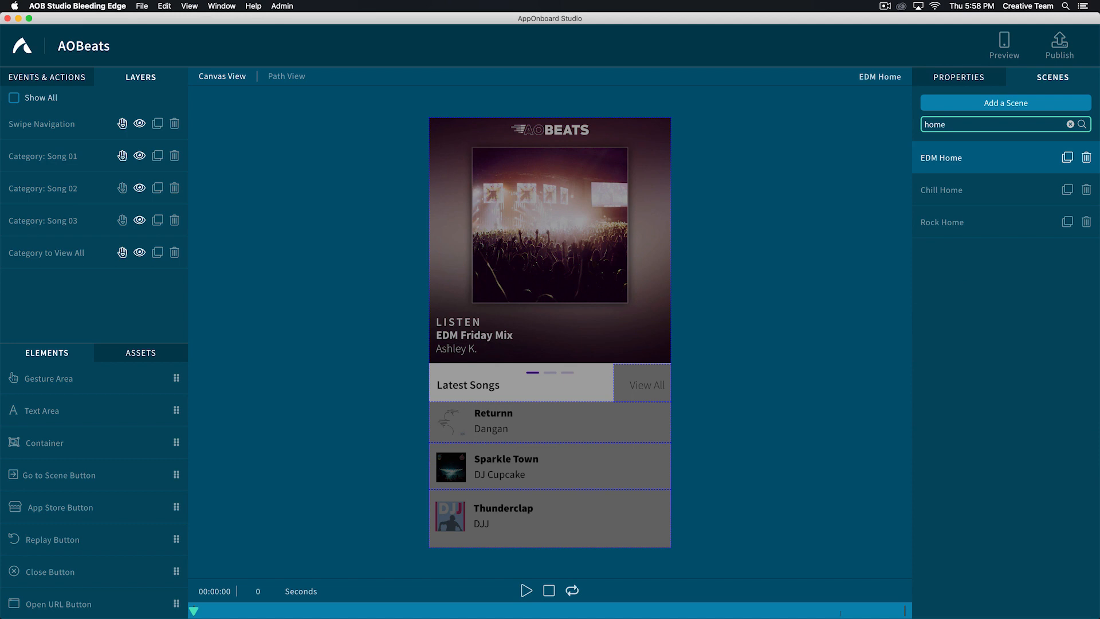
left_click(934, 190)
left_click(14, 98)
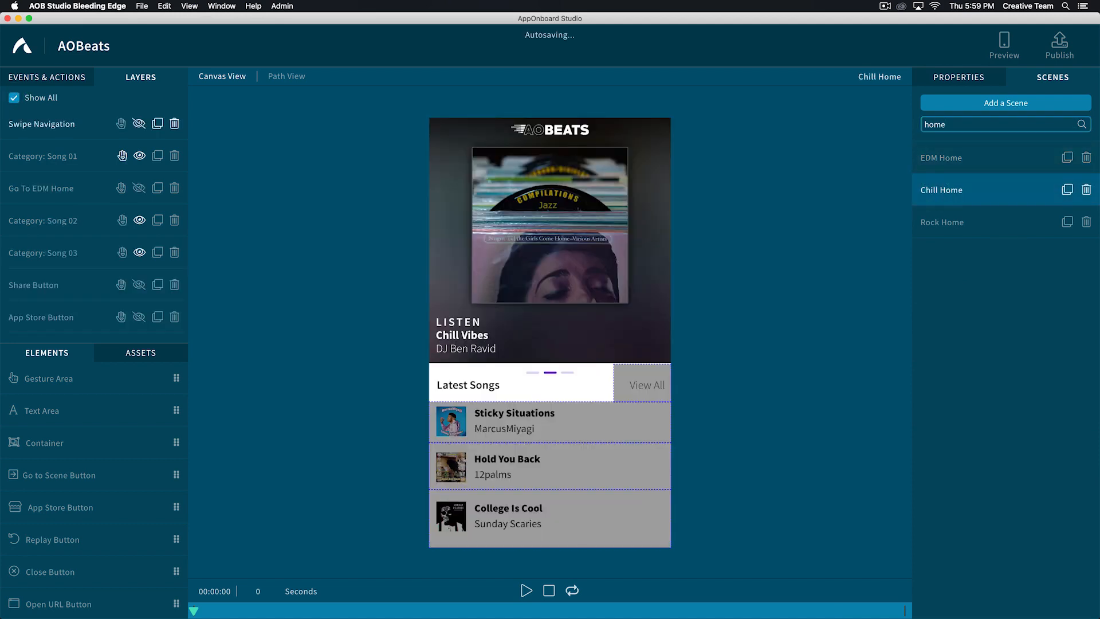
left_click(26, 124)
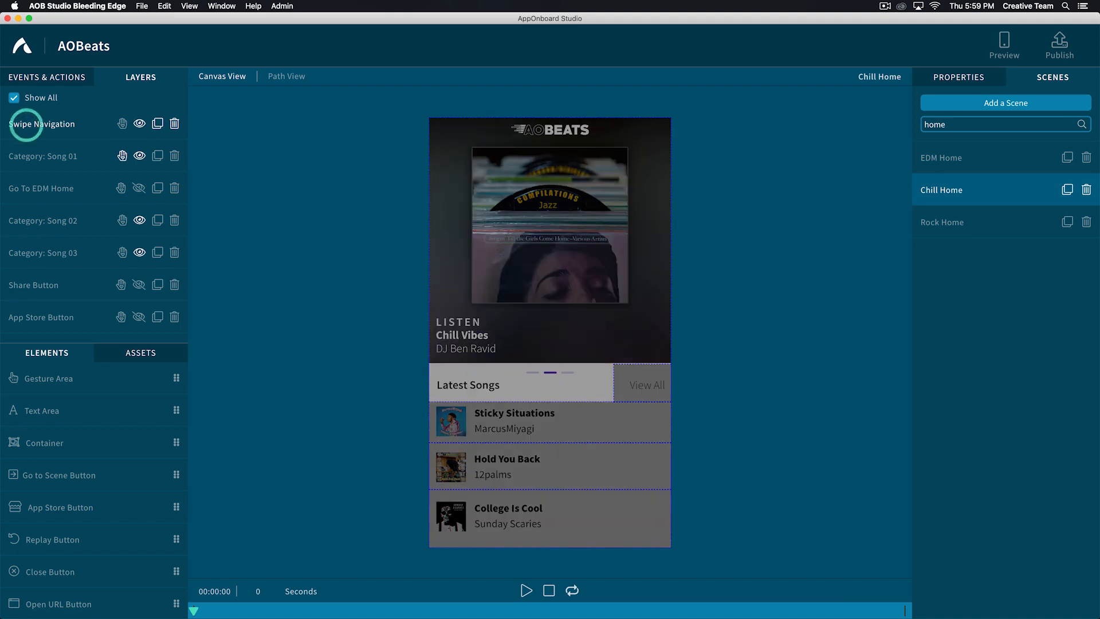
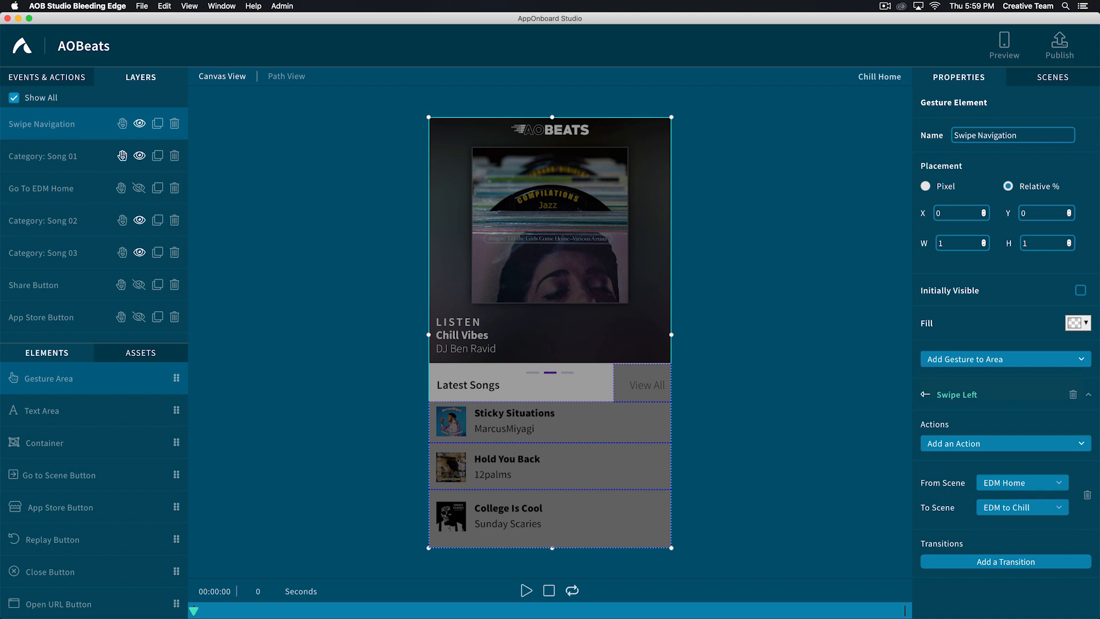
- Add a transition from Chill Home to Chill to Rock under the Swipe Navigation area's Swipe Left gesture
left_click(988, 561)
scroll(988, 515, "down", 3)
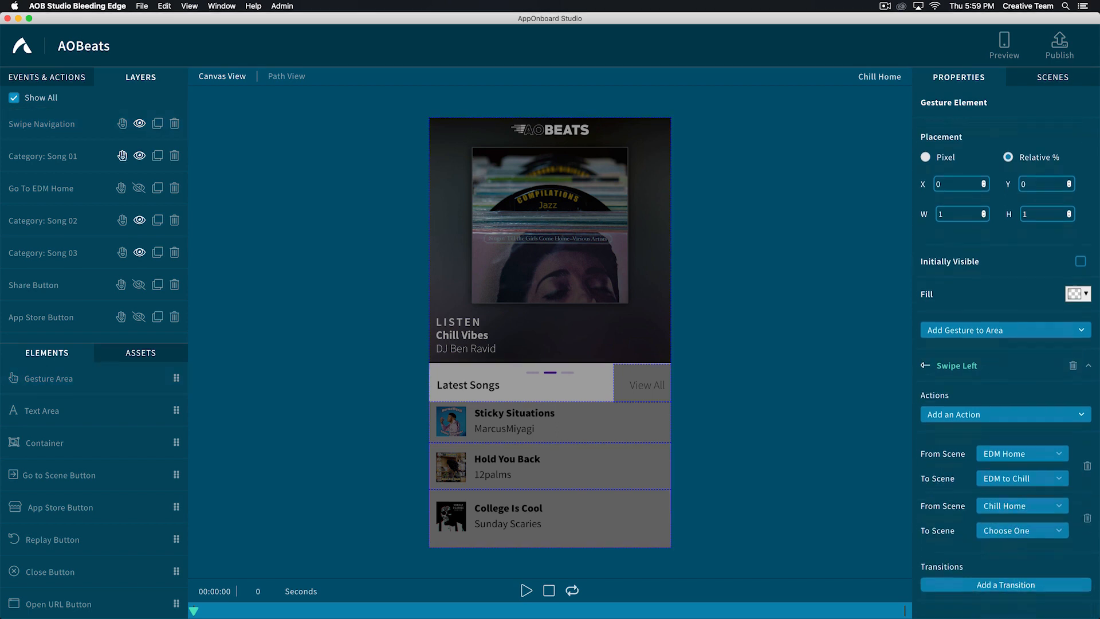
left_click(1007, 480)
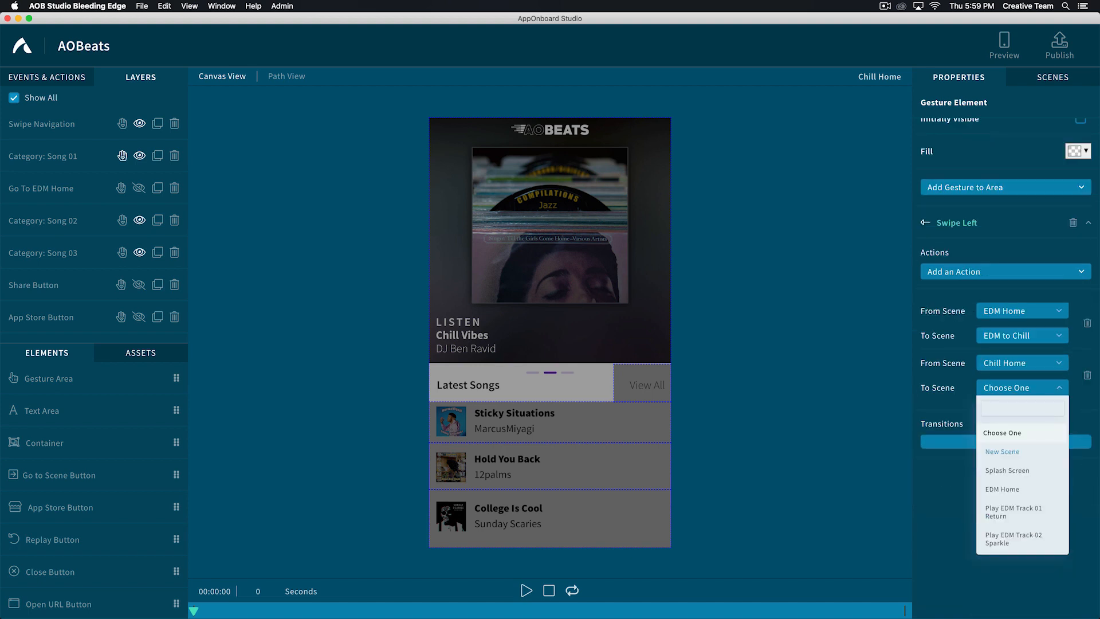
type("chill to")
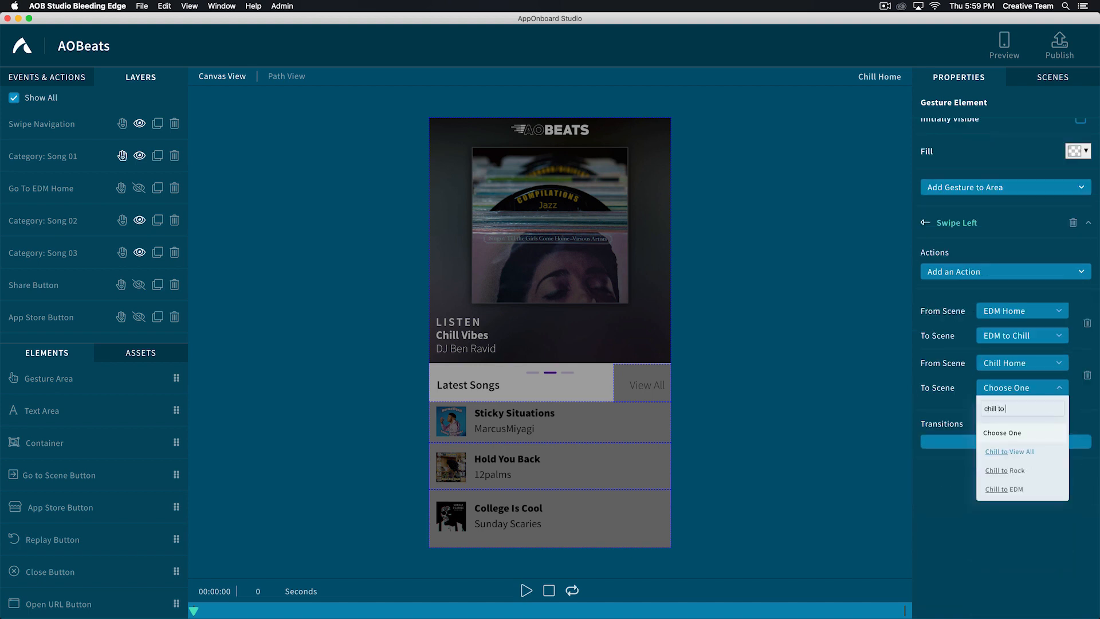
left_click(999, 471)
- Add a Swipe Right gesture to the Swipe Navigation area with a transition from Chill Home to Chill to EDM
scroll(1005, 367, "up", 3)
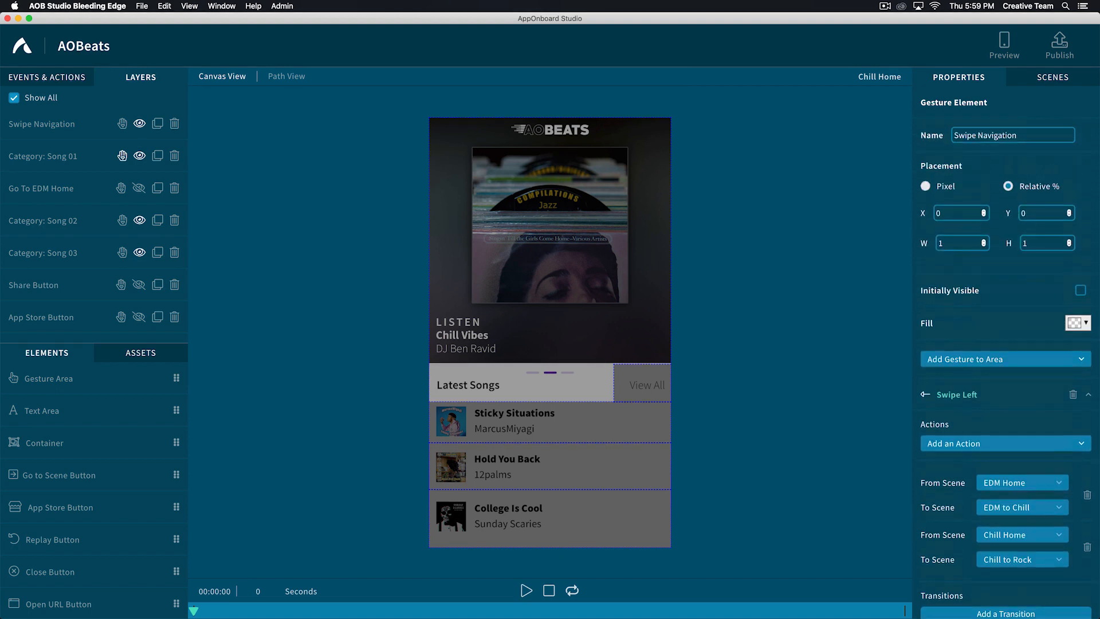
left_click(947, 359)
left_click(948, 404)
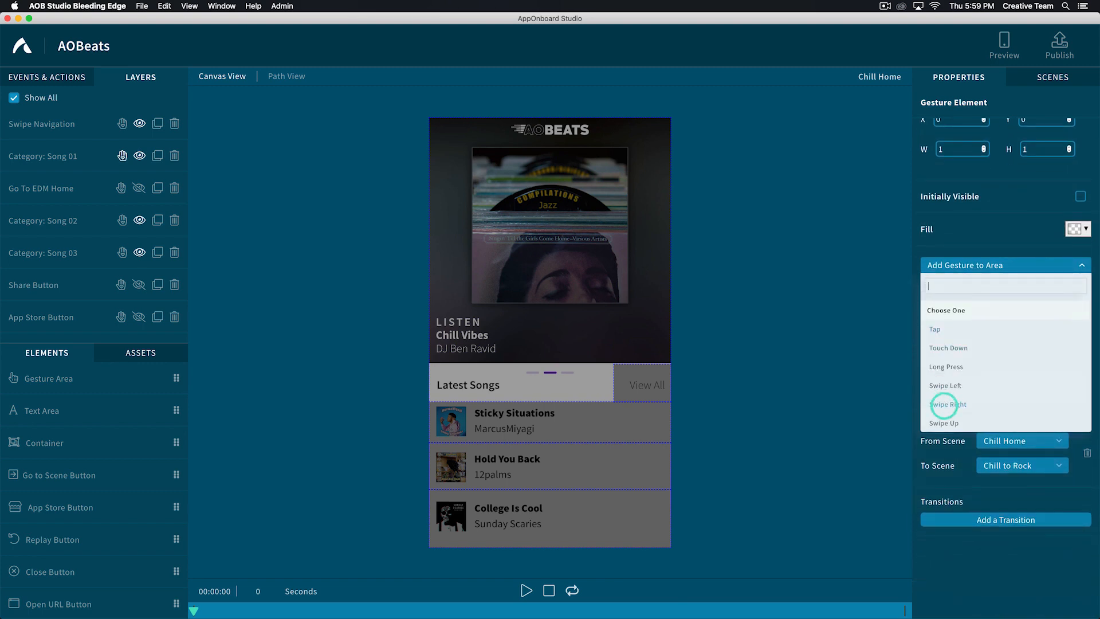
scroll(948, 403, "down", 5)
left_click(990, 444)
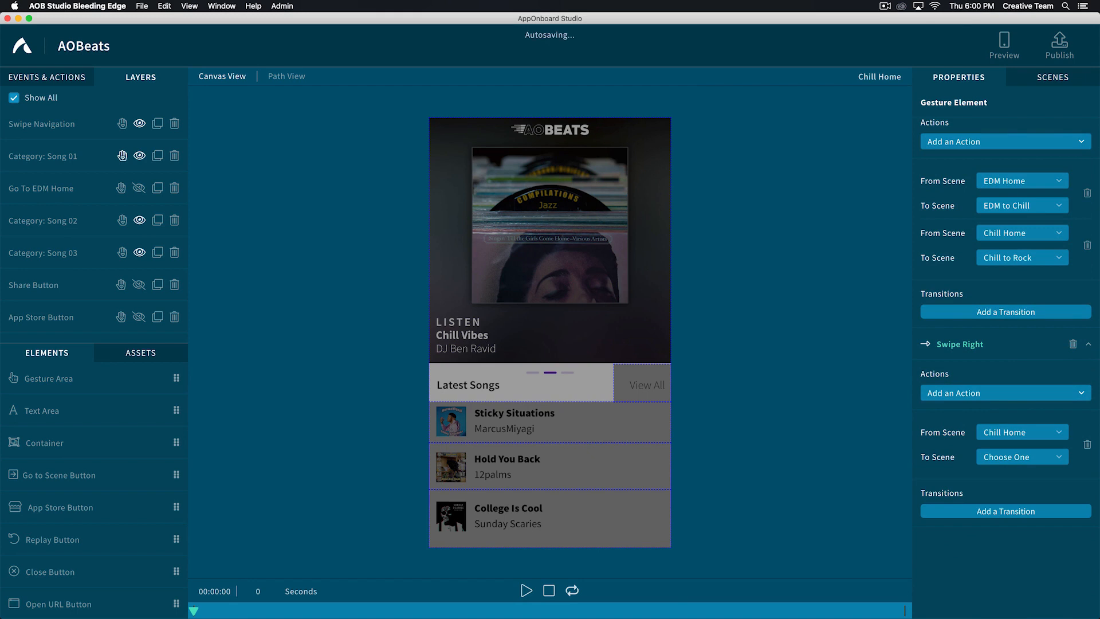
left_click(1002, 456)
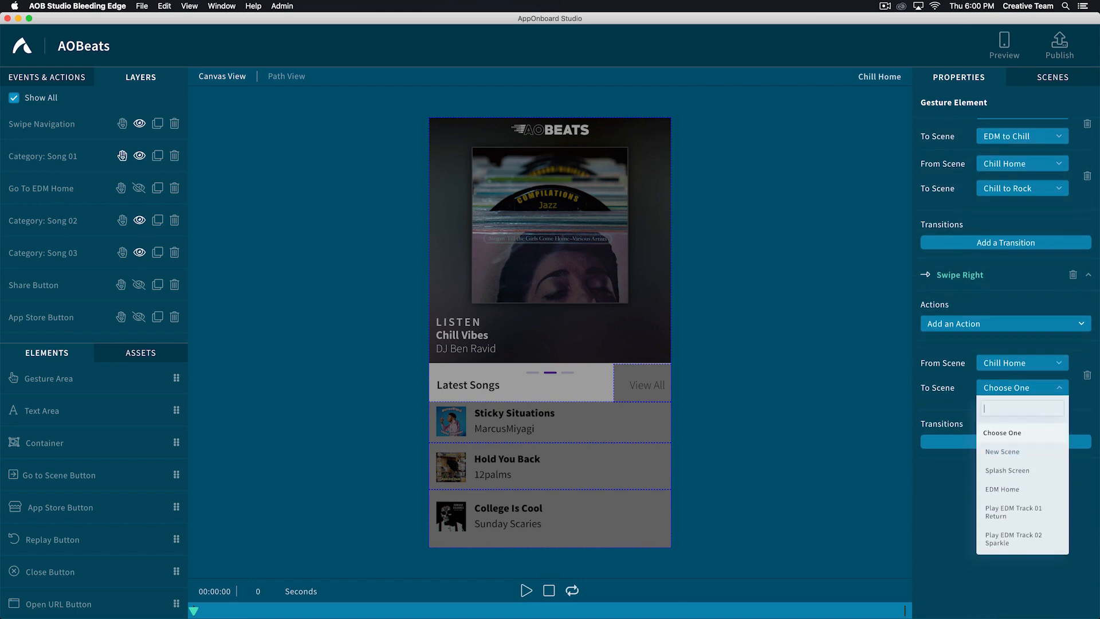
type("chill to")
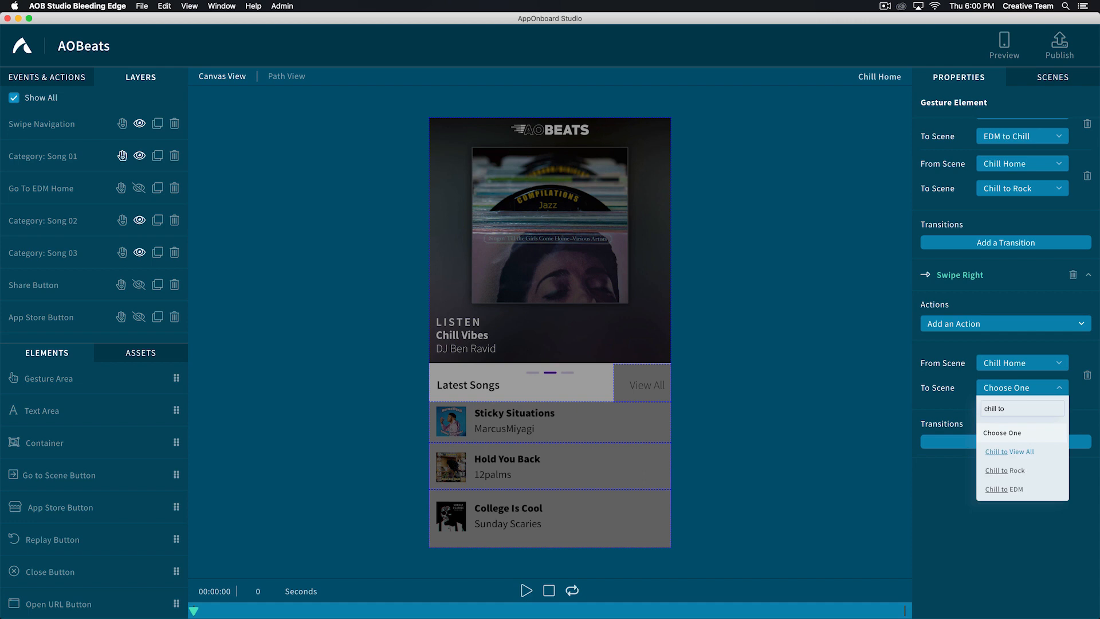
left_click(1004, 489)
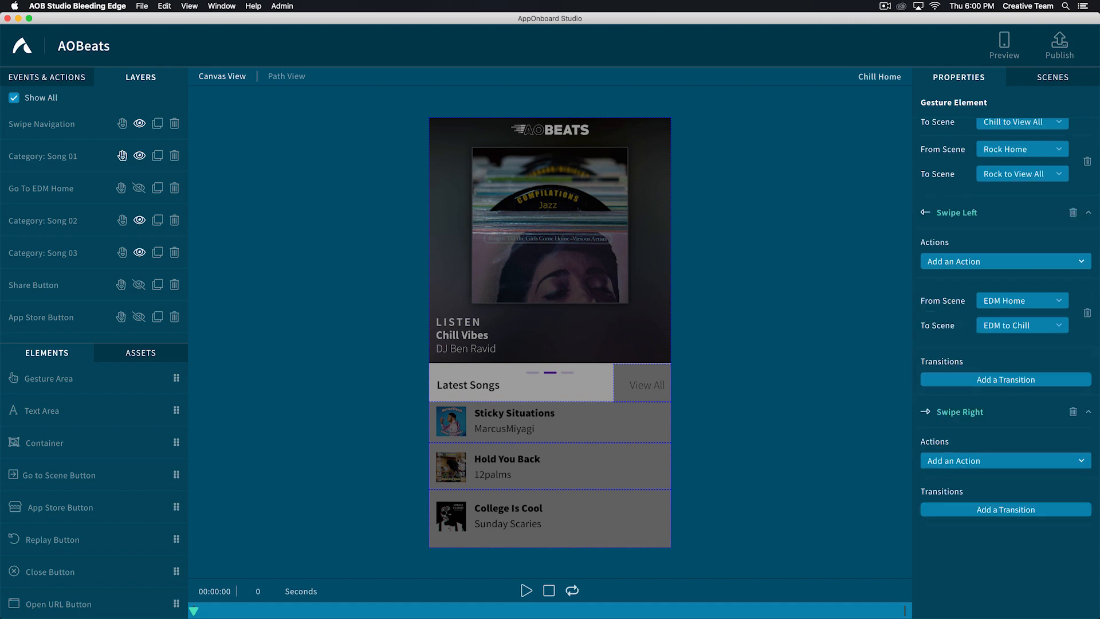
- Add a Swipe Right gesture to the Category to View All area and a Swipe Left transition from Chill Home to Chill to Rock
left_click(994, 382)
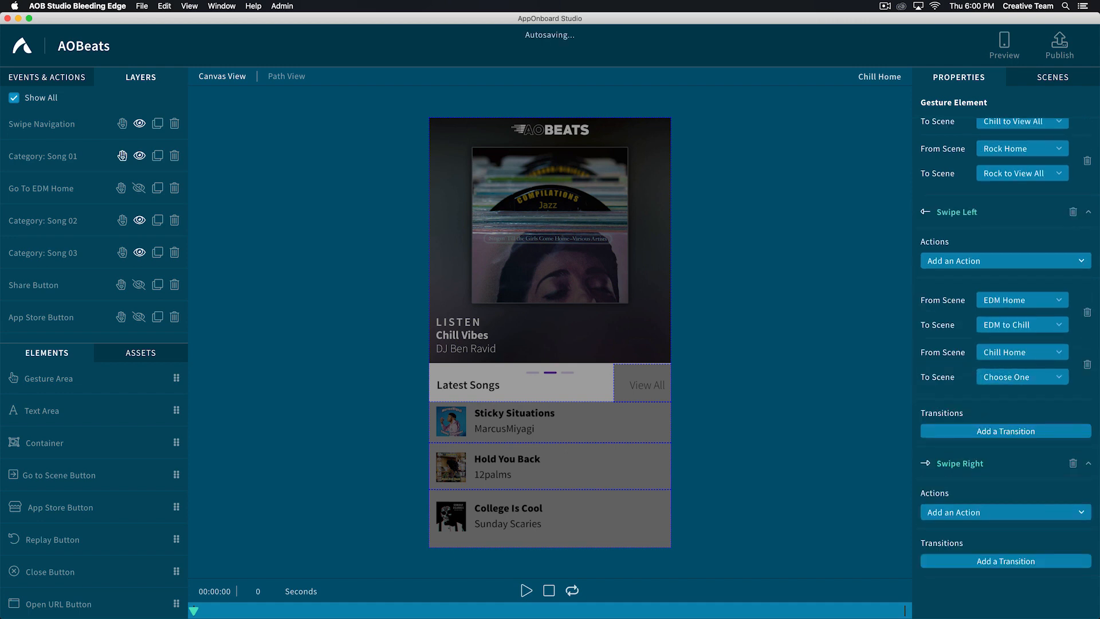
left_click(1002, 376)
type("chil")
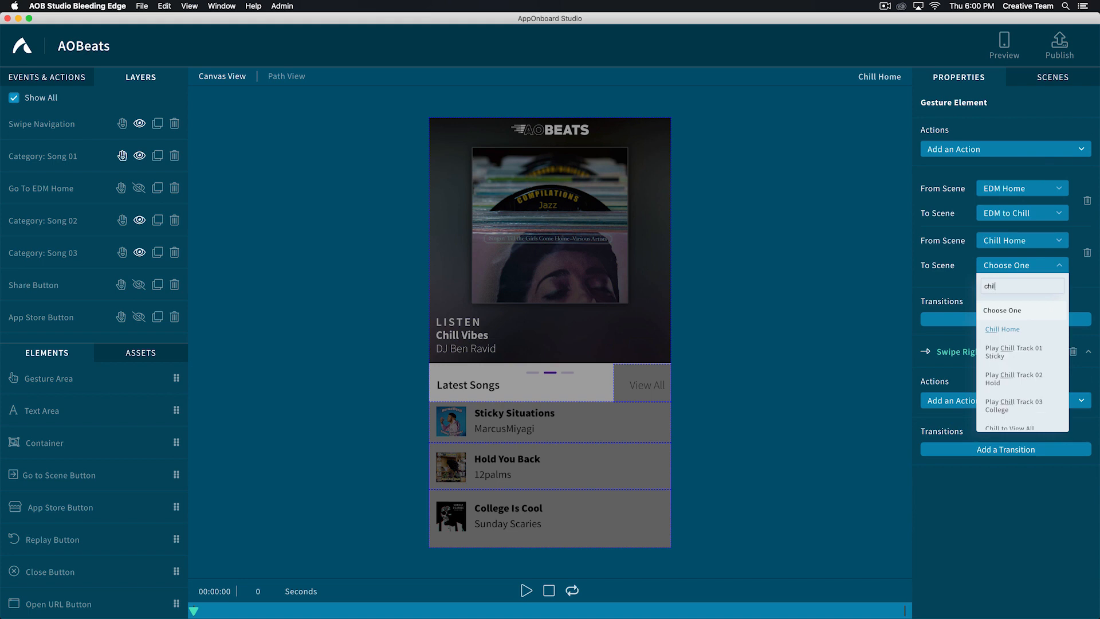
type("l to")
left_click(1006, 348)
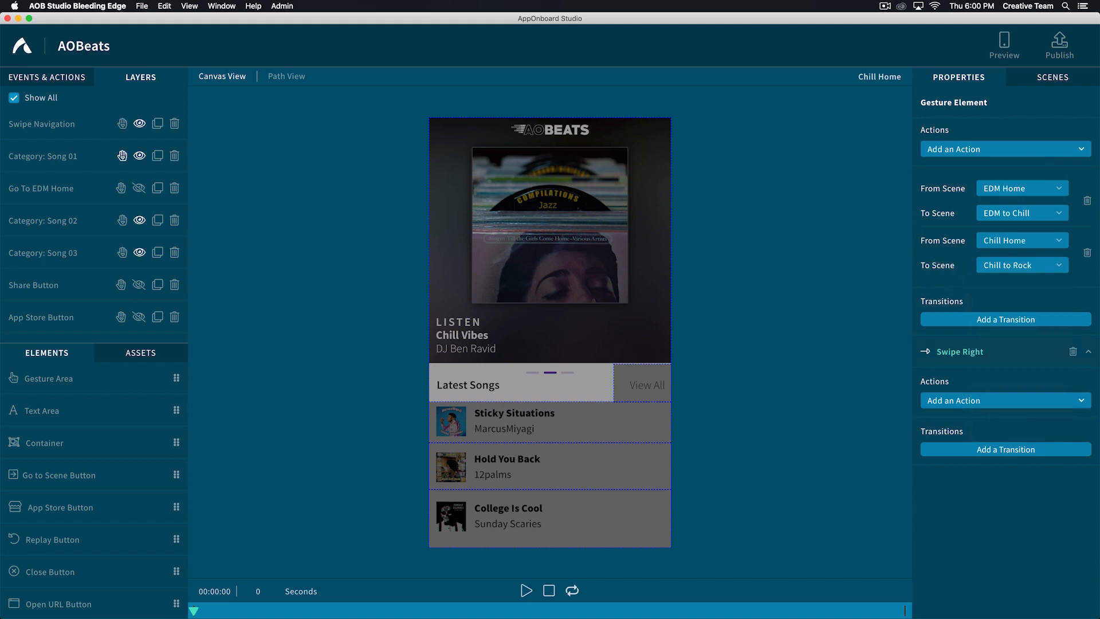
- Give the Category to View All area's Swipe Right gesture a transition from Chill Home to Chill to EDM
left_click(996, 451)
left_click(998, 467)
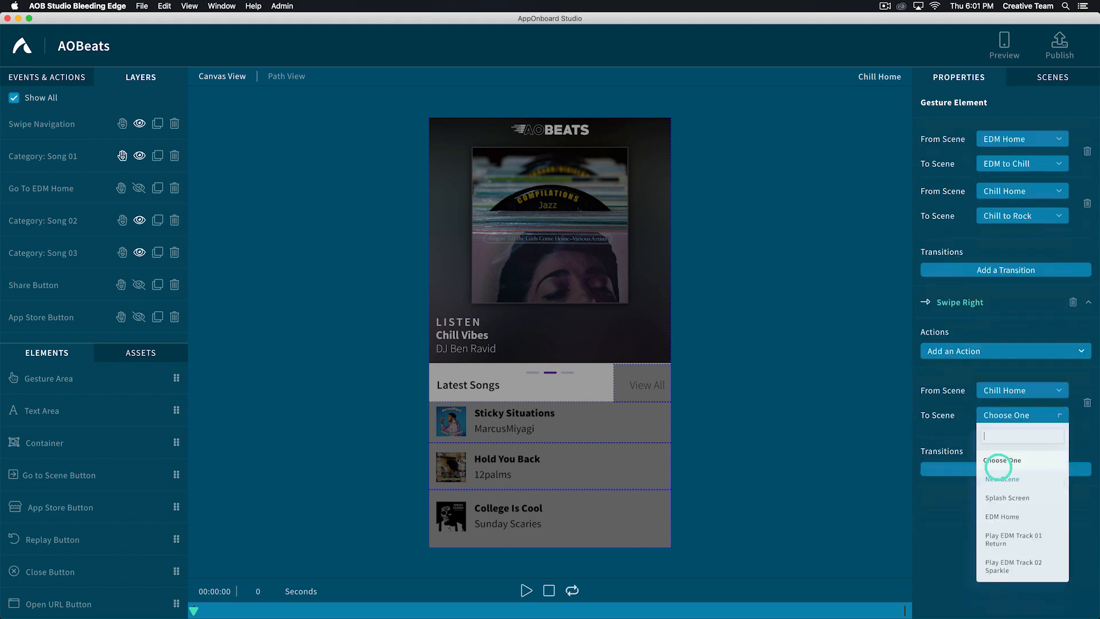
type("chill to edm")
left_click(1001, 453)
- Add a Swipe Right gesture to the Category: Song 01 area and a Swipe Left transition from Chill Home to Chill to Rock
left_click(34, 158)
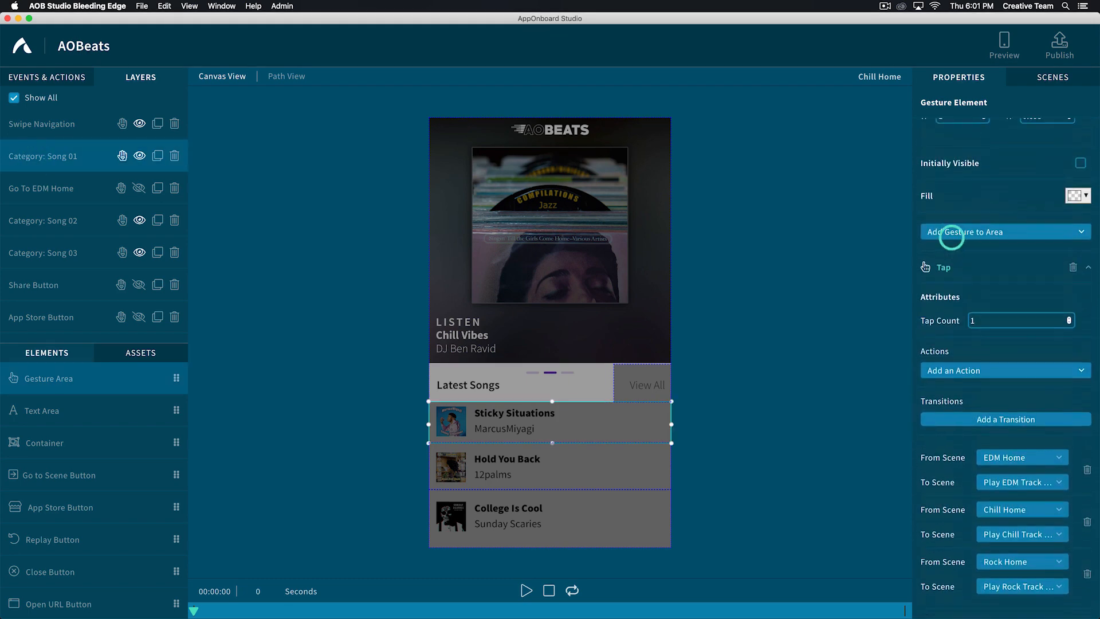
left_click(950, 233)
left_click(945, 404)
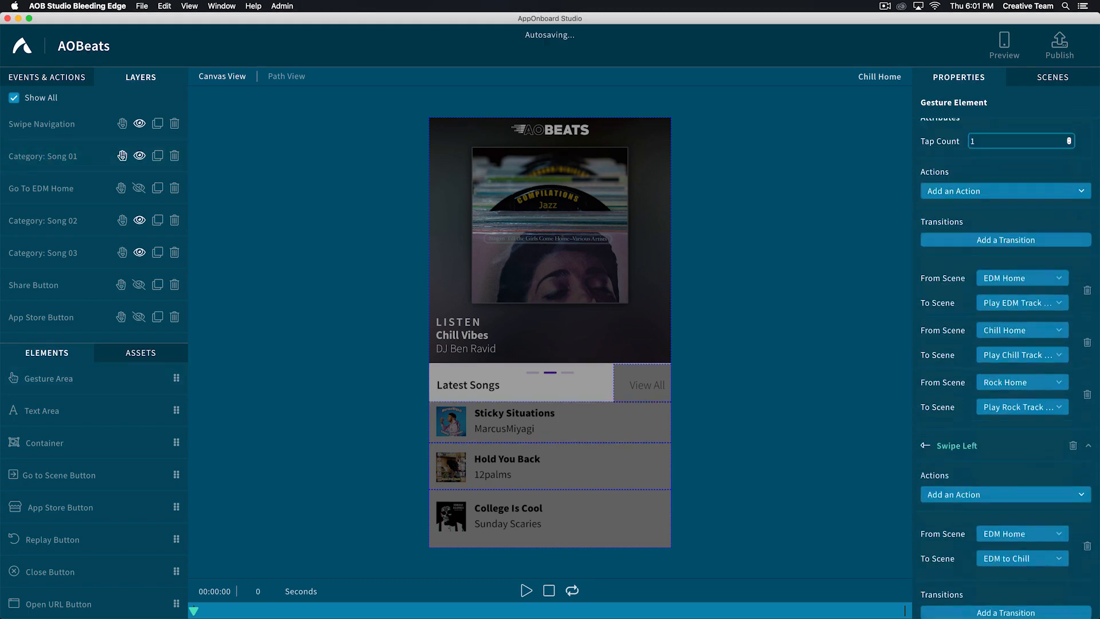
left_click(1002, 408)
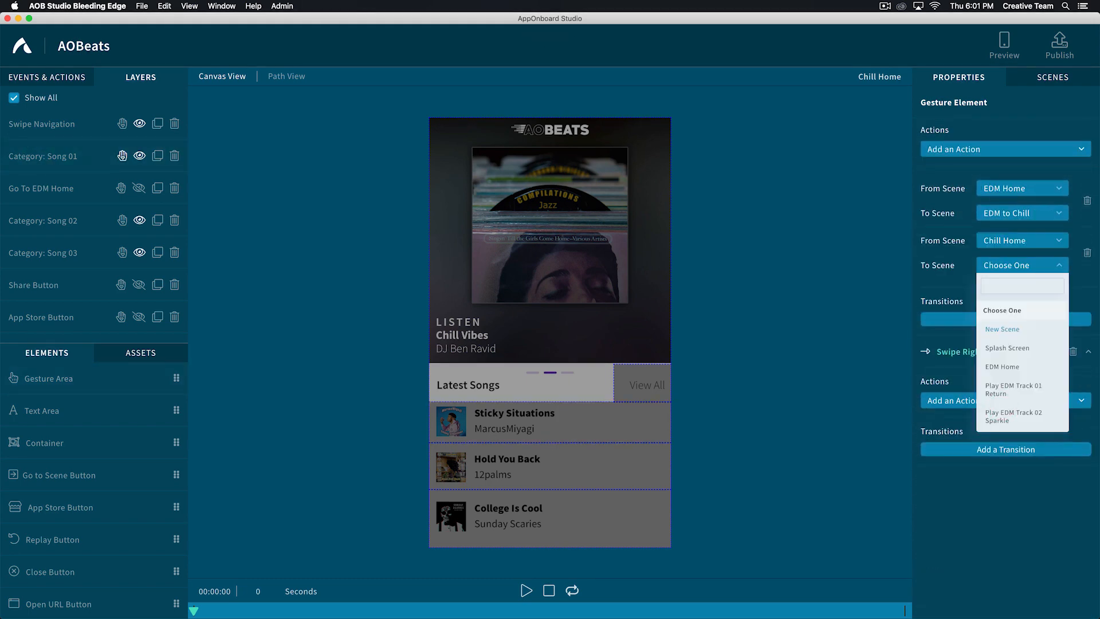
type("chill to rock")
left_click(999, 330)
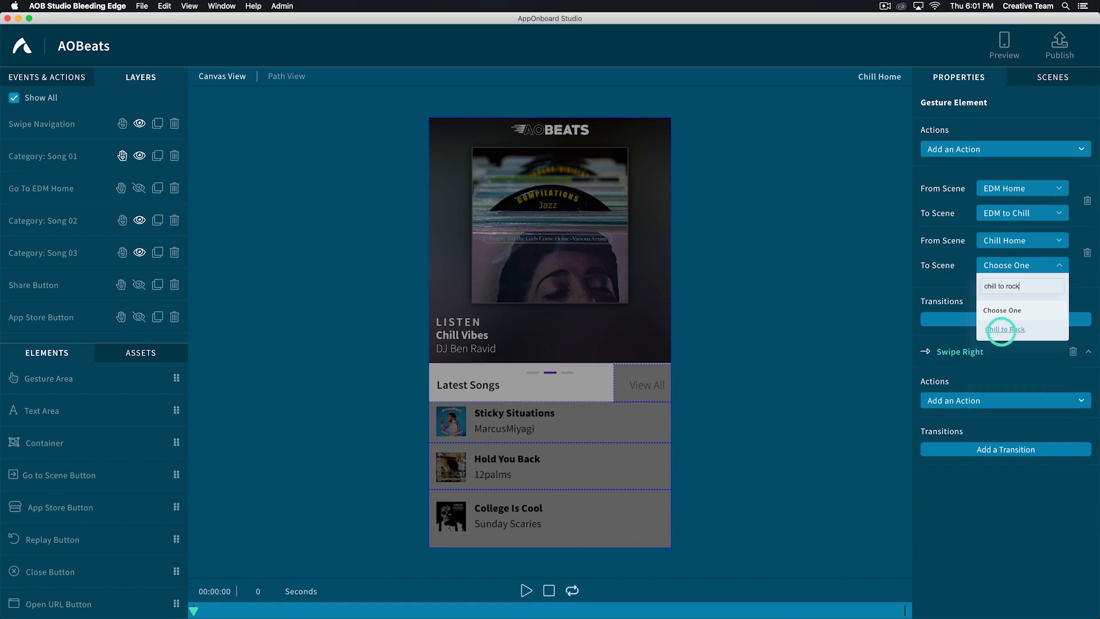
- Give the Category: Song 01 area's Swipe Right gesture a transition from Chill Home to Chill to EDM
left_click(994, 450)
left_click(998, 465)
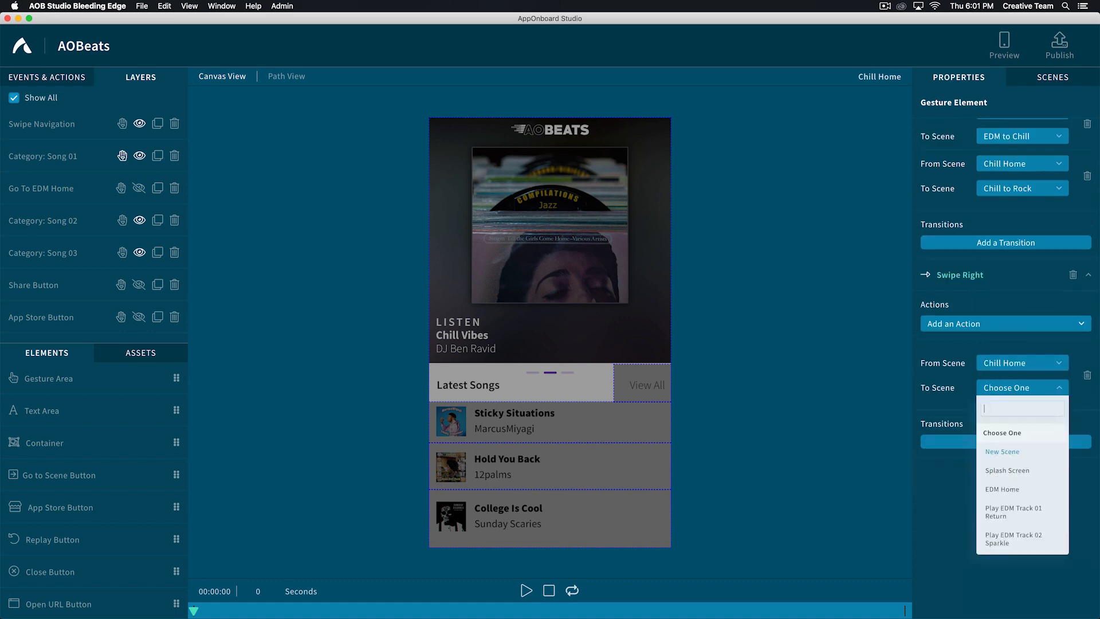
type("chill to edm")
key("Return")
- Add a Swipe Right gesture to the Category: Song 02 area and a Swipe Left transition from Chill Home to Chill to EDM
left_click(483, 469)
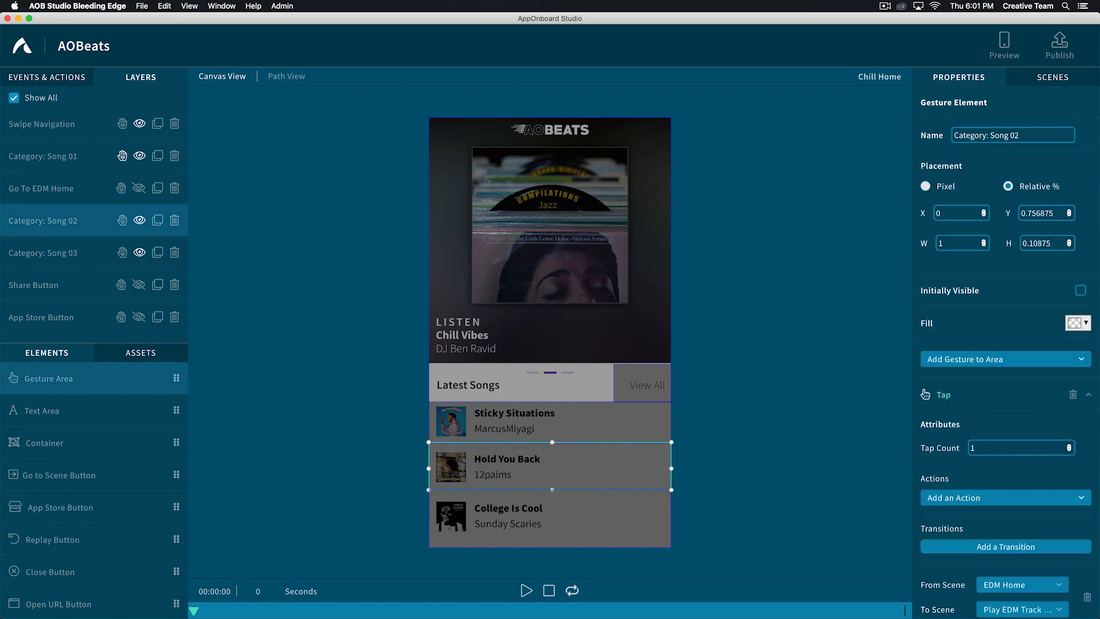
left_click(933, 359)
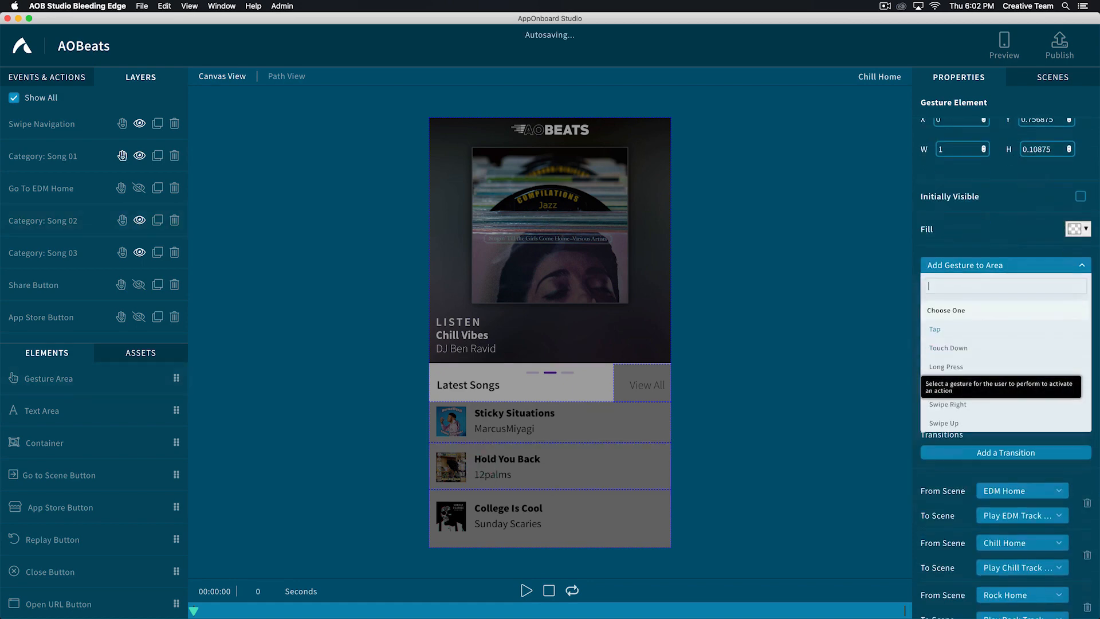
left_click(940, 402)
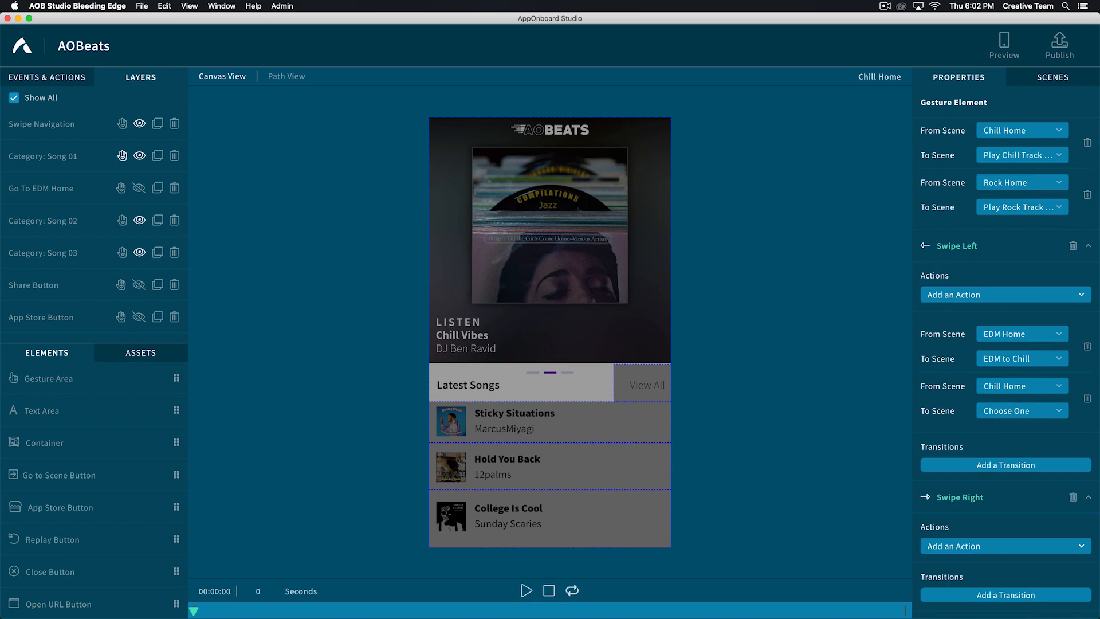
left_click(999, 412)
type("chill to e")
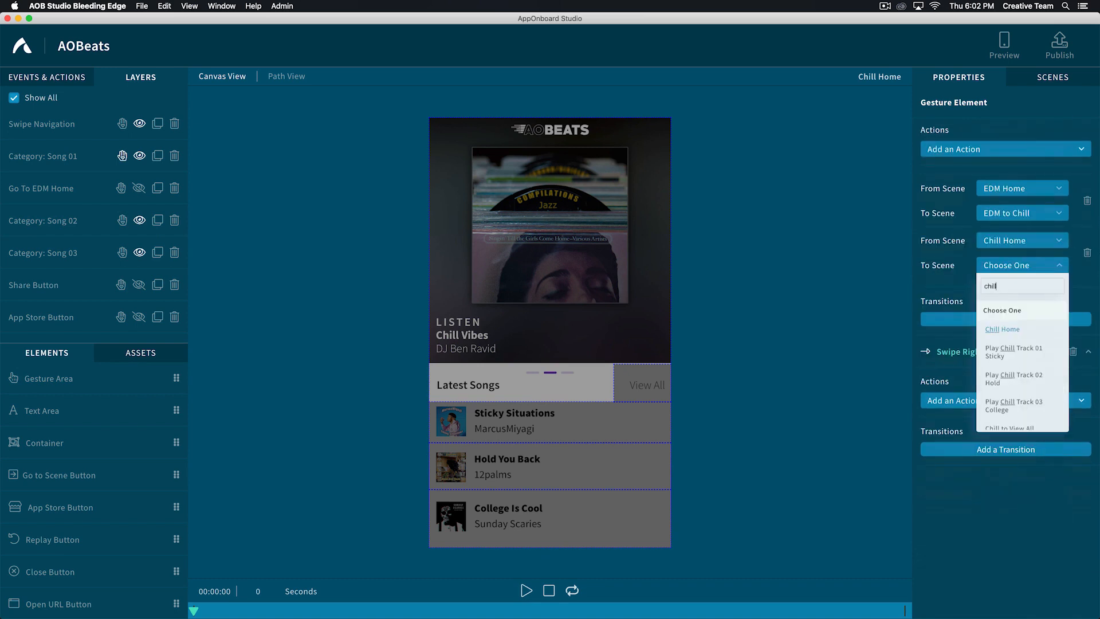
left_click(999, 330)
- Set Category: Song 02's Swipe Left destination from Chill Home to Chill to Rock and add a Swipe Right transition from Chill Home to Chill to EDM
left_click(996, 451)
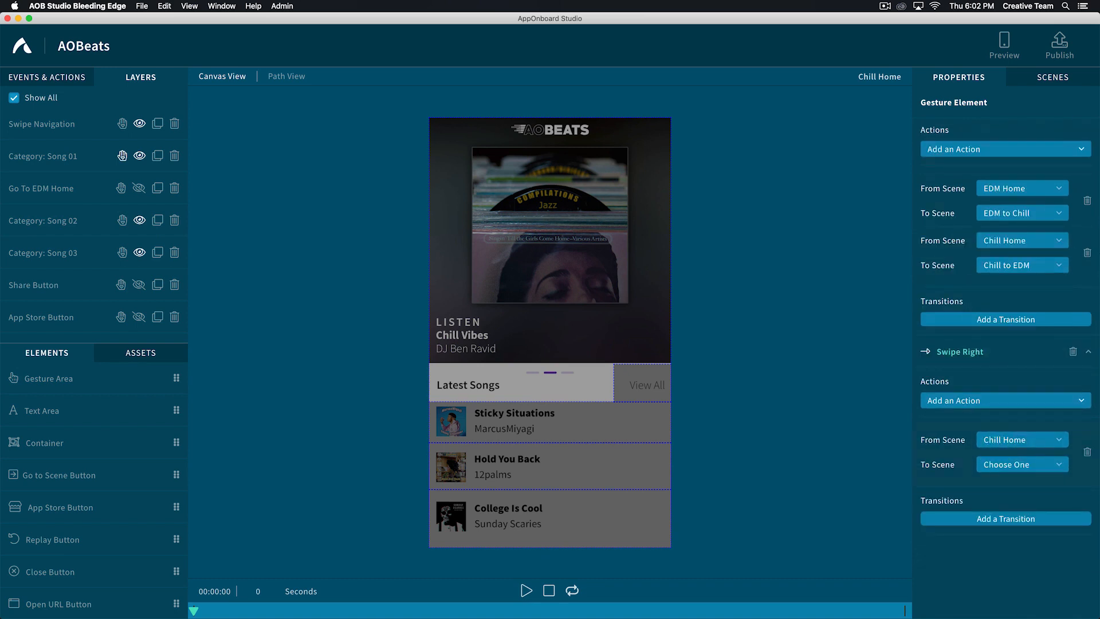
left_click(996, 266)
type("chill to rock")
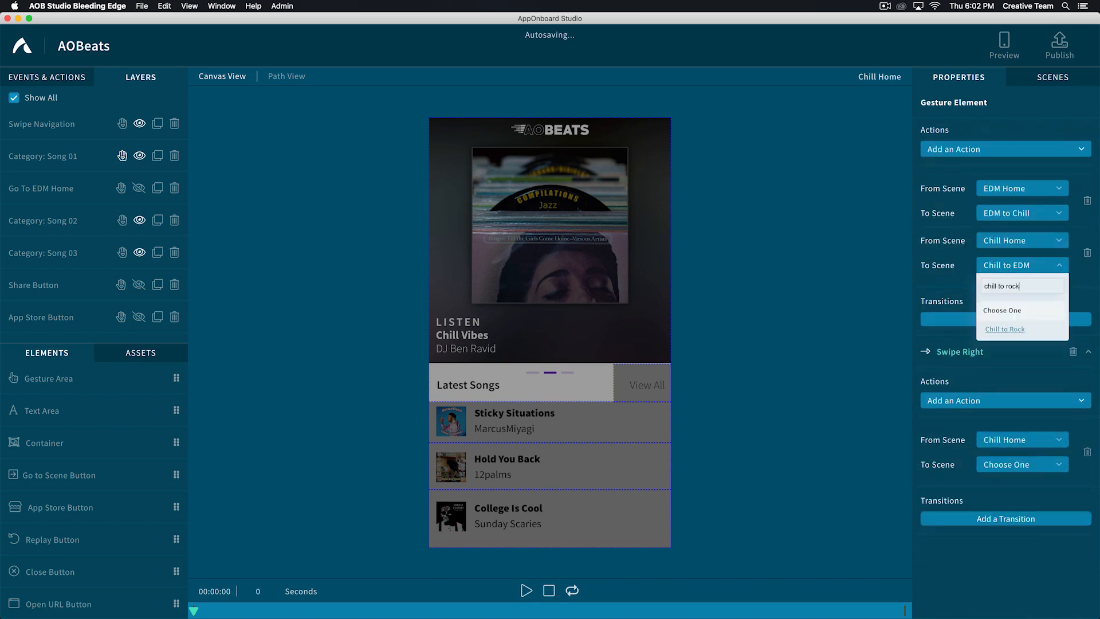
key("Return")
left_click(1001, 464)
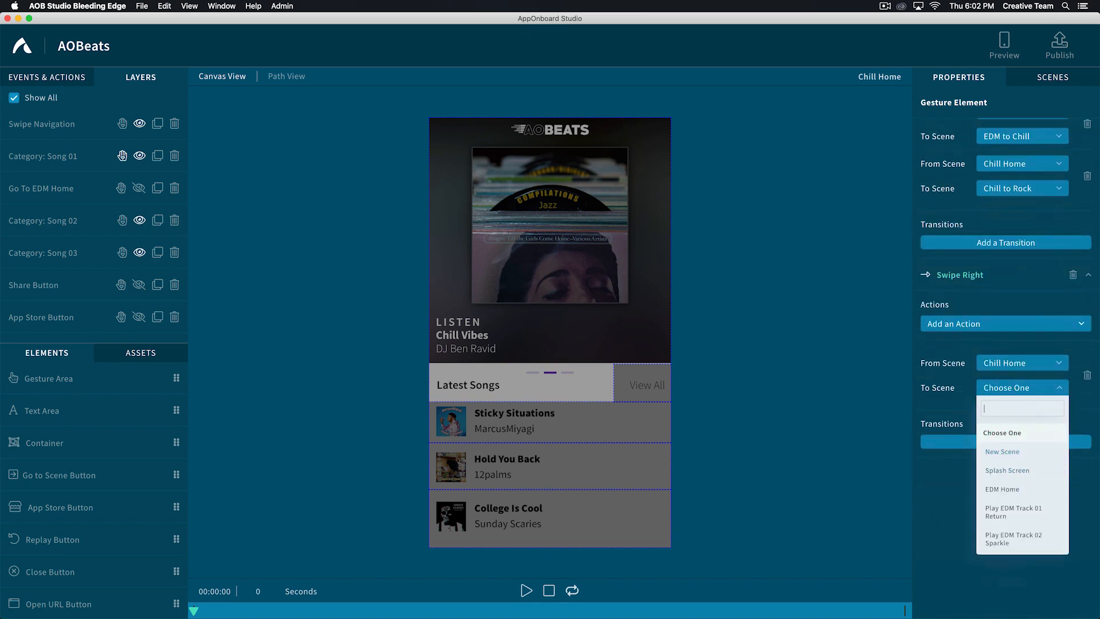
type("chill to edm")
left_click(1004, 452)
- Check the swipe gestures of the Category: Song 01 and Song 02 areas and open the Category: Song 03 properties
left_click(30, 157)
scroll(1005, 367, "down", 8)
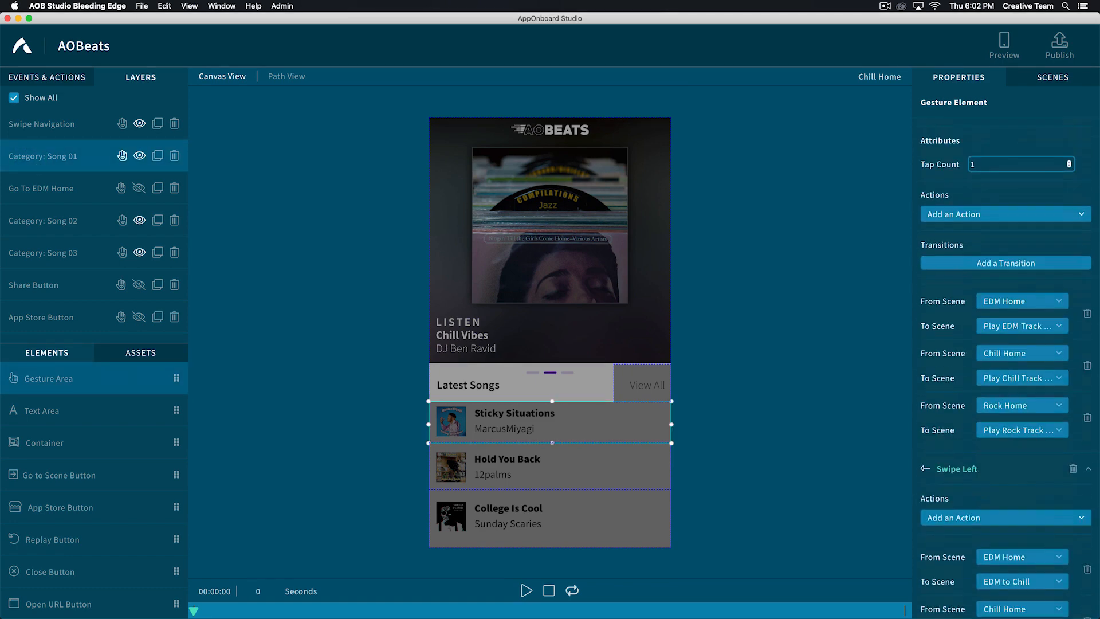
left_click(32, 223)
left_click(29, 250)
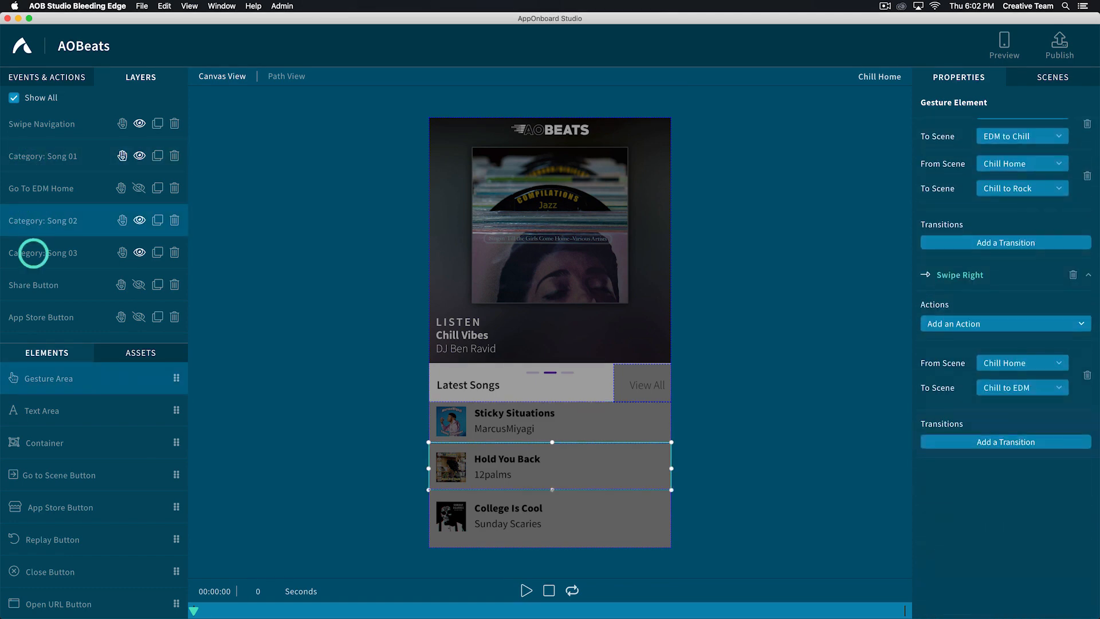
scroll(948, 366, "down", 3)
- Add a second Swipe Left gesture to Category: Song 03 and a transition from Chill Home to Chill to Rock under the first one
left_click(948, 265)
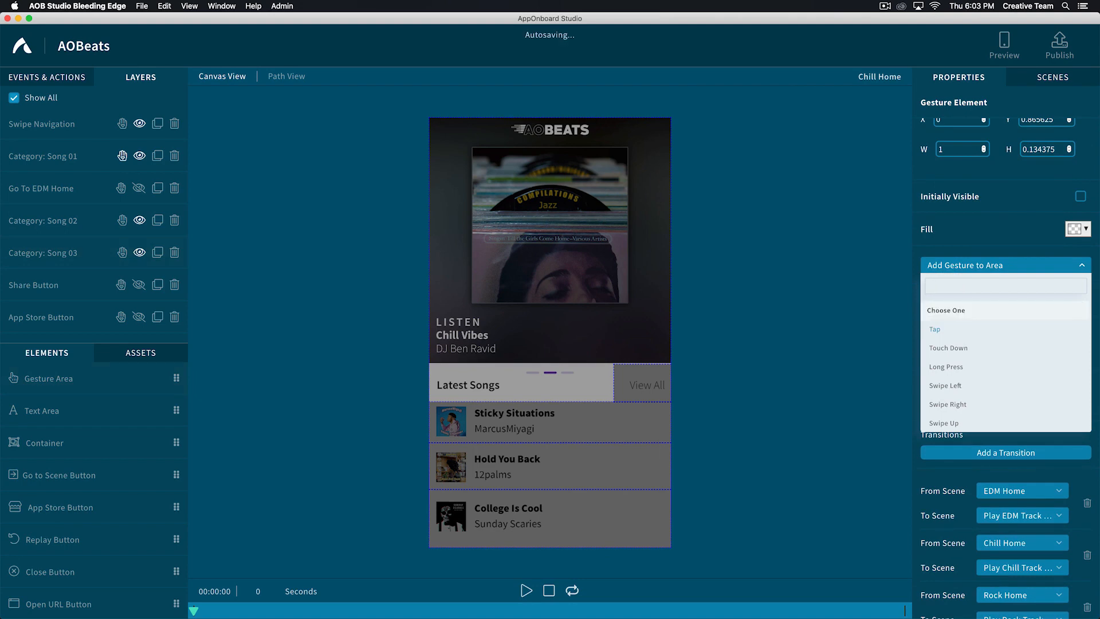
left_click(942, 386)
scroll(942, 386, "down", 5)
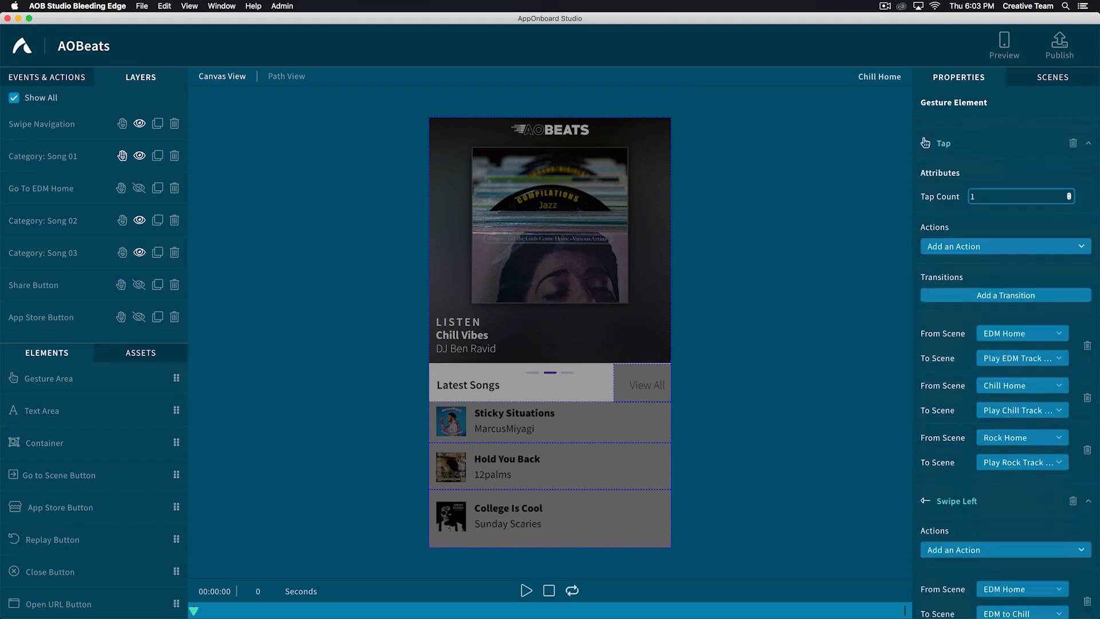
scroll(997, 458, "down", 4)
left_click(989, 459)
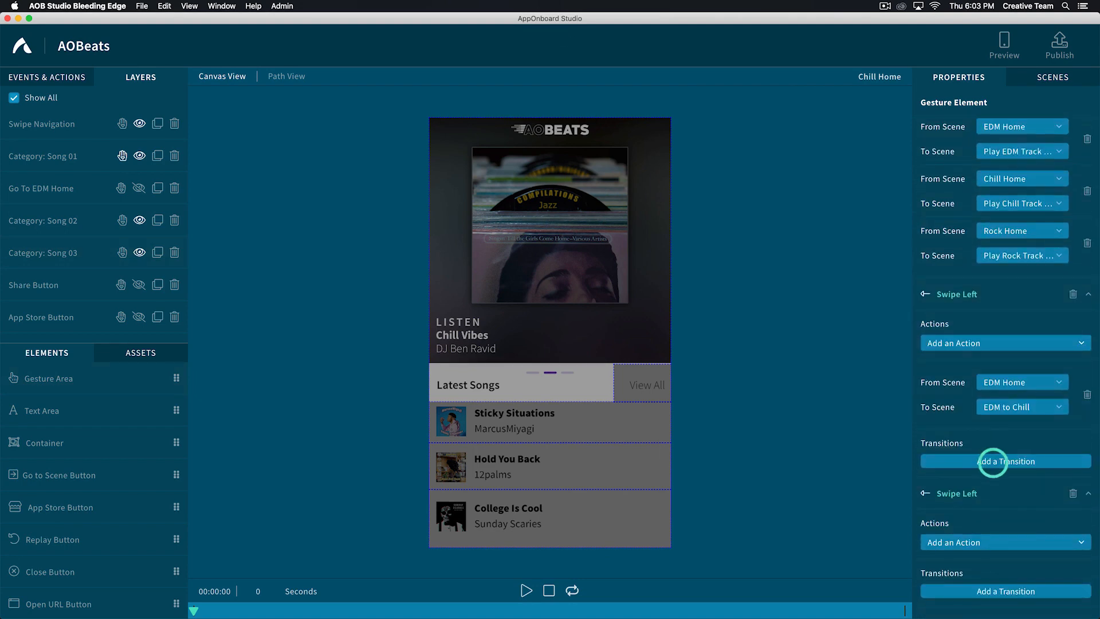
left_click(1003, 456)
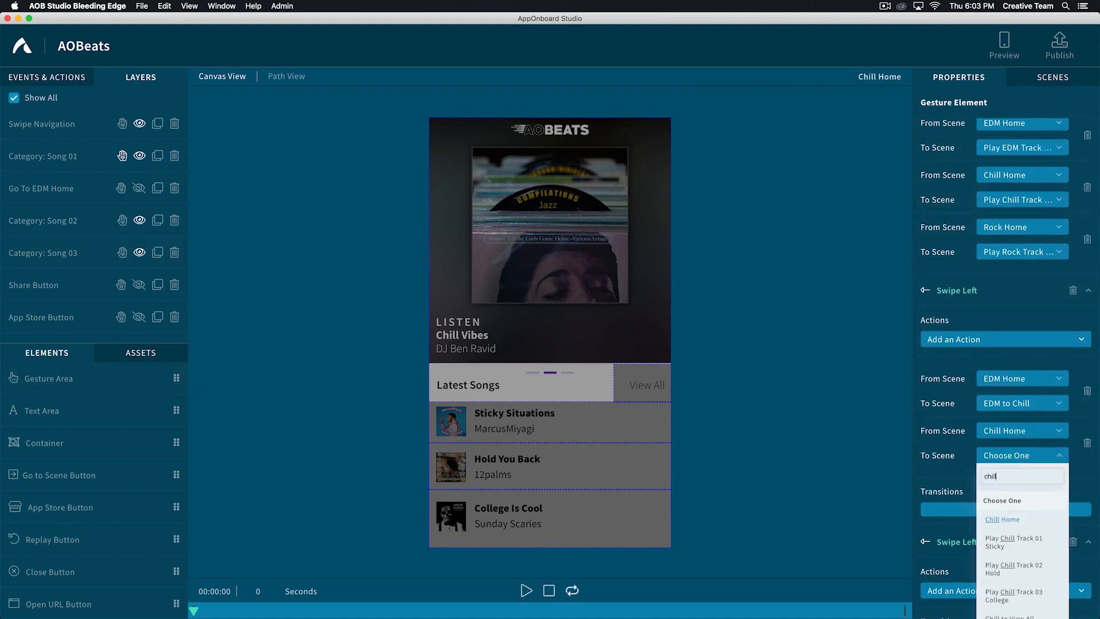
left_click(1009, 573)
- Give the second Swipe Left gesture on Category: Song 03 a transition from Chill Home to Chill to Rock
scroll(1008, 573, "down", 3)
left_click(992, 505)
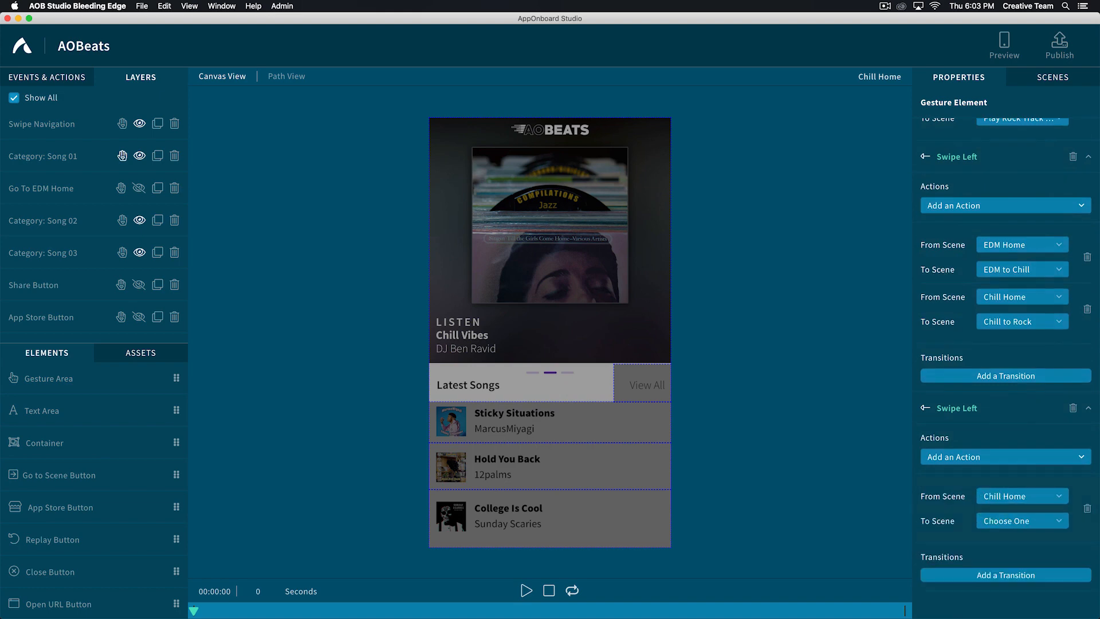
left_click(1000, 521)
type("chill to rock")
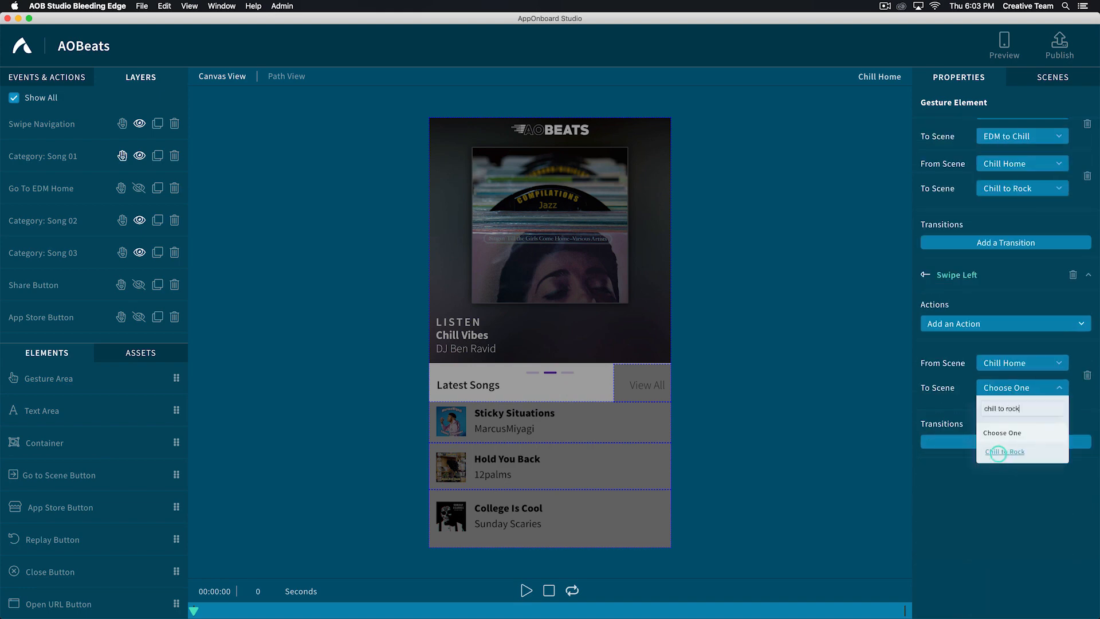
left_click(998, 452)
- Add a Swipe Right gesture to the Category: Song 03 area and a Swipe Left transition from Chill Home to Chill to Rock
left_click(953, 273)
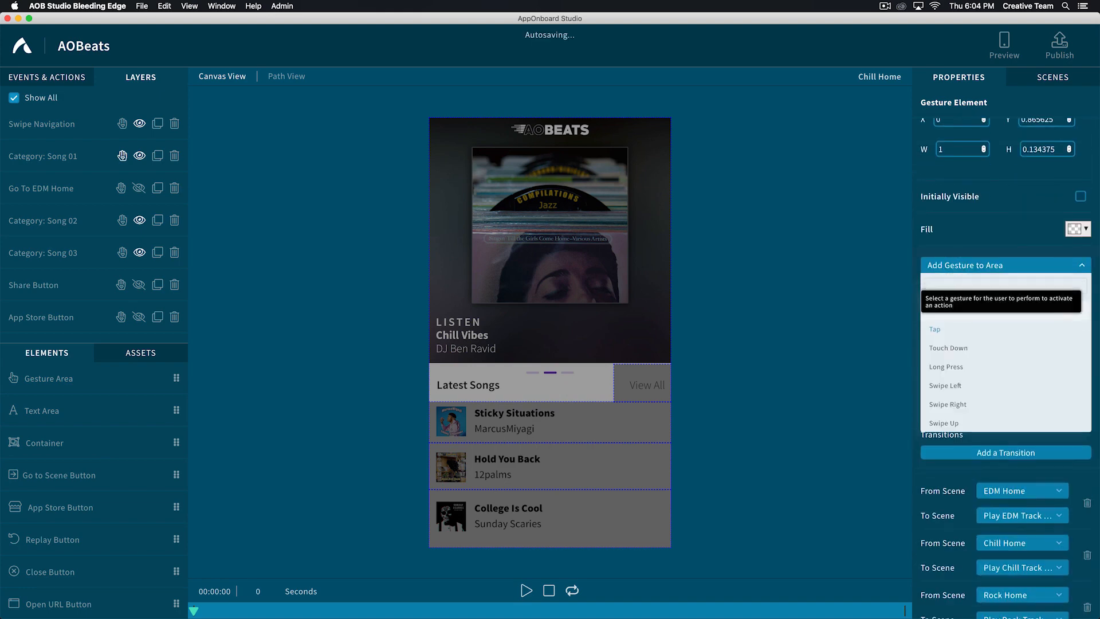
left_click(959, 346)
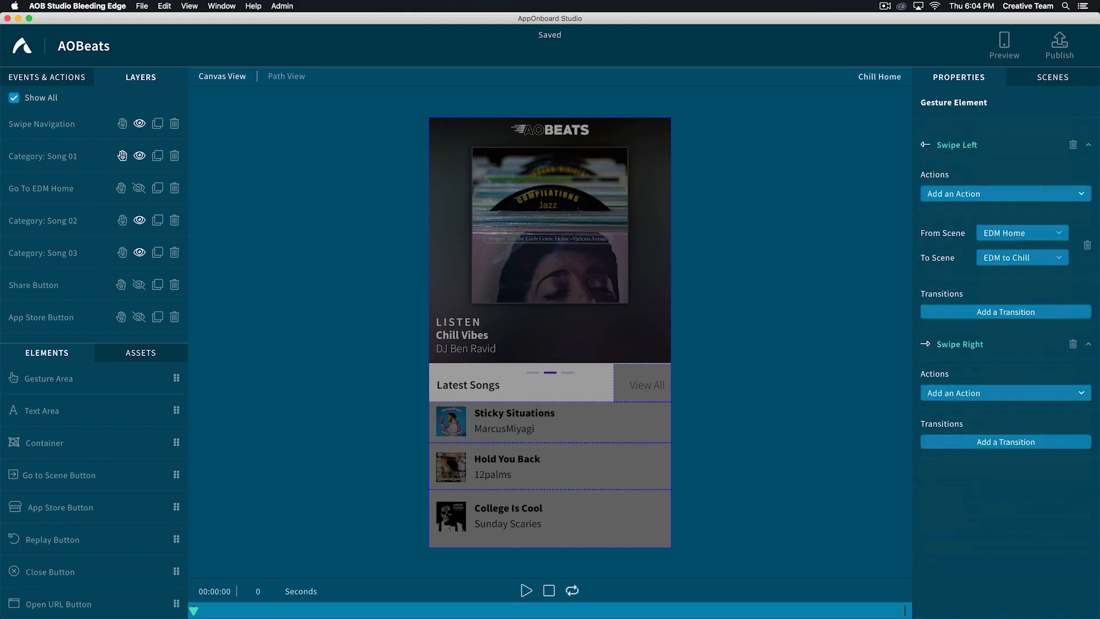
left_click(992, 311)
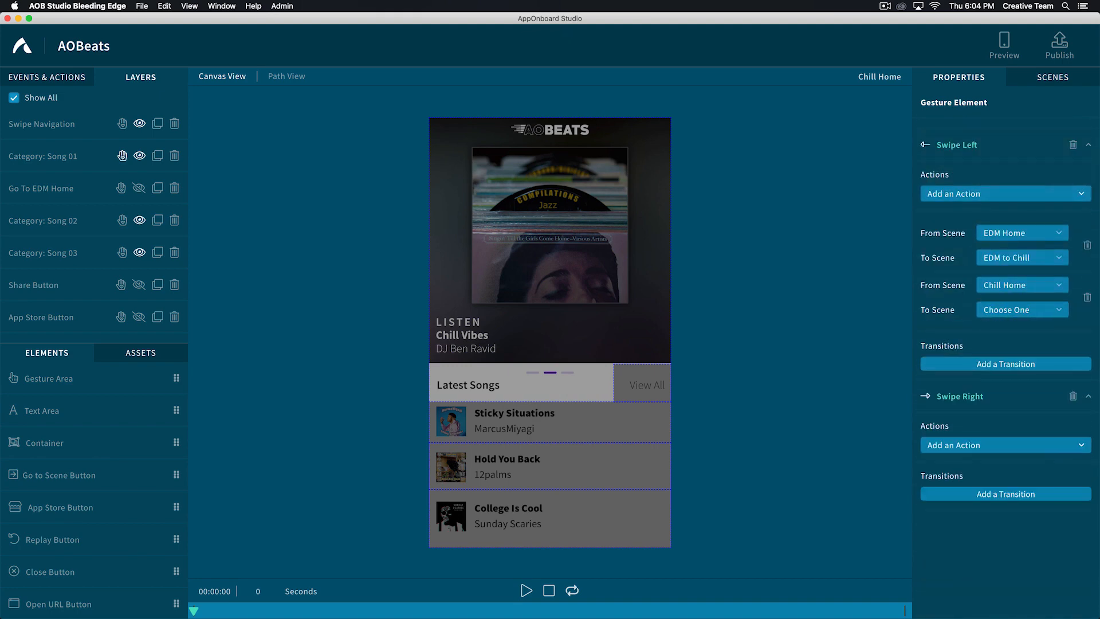
left_click(994, 309)
type("chill to rock")
left_click(1005, 331)
- Give the Category: Song 03 area's Swipe Right gesture a transition from Chill Home to Chill to EDM
left_click(994, 449)
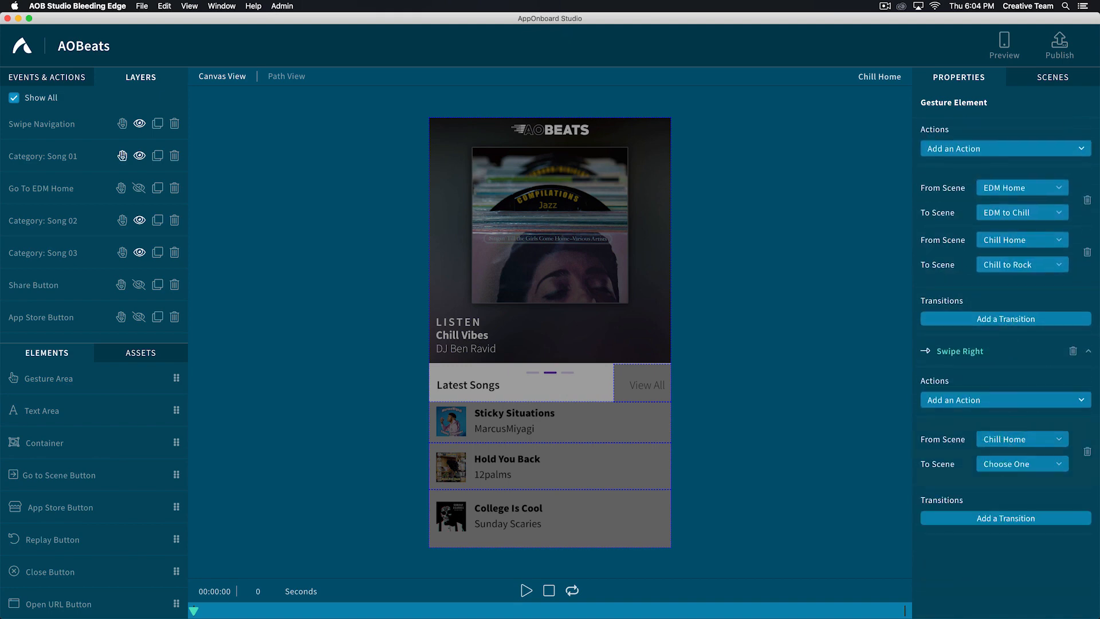
left_click(1006, 464)
type("chill to edm")
left_click(997, 531)
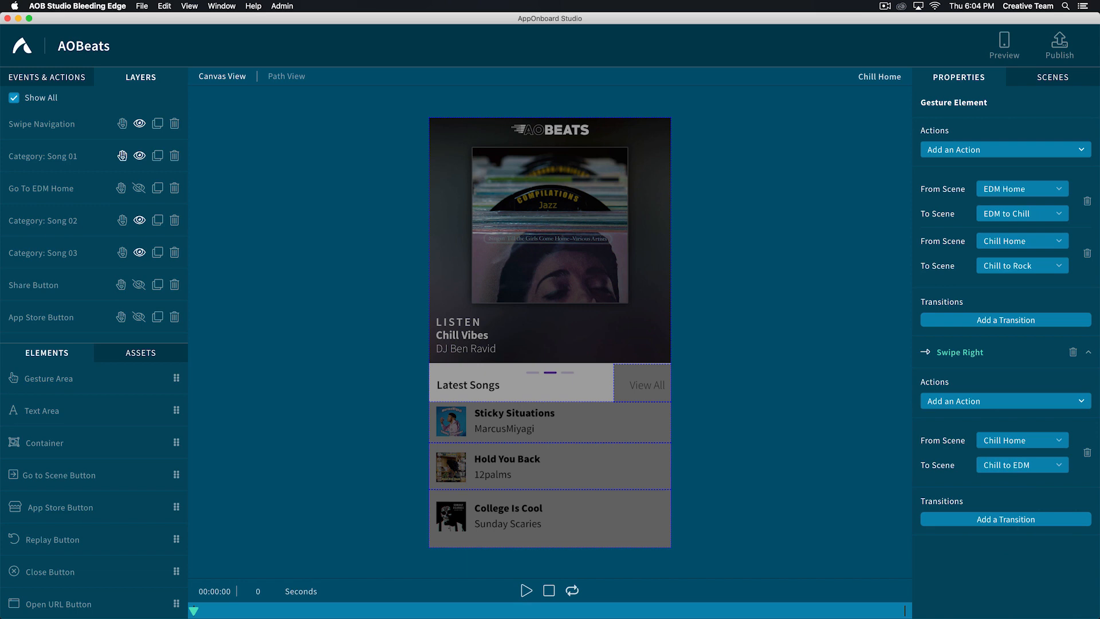
- Open the Rock Home scene and make the Swipe Navigation gesture area visible in it
left_click(1052, 80)
left_click(940, 224)
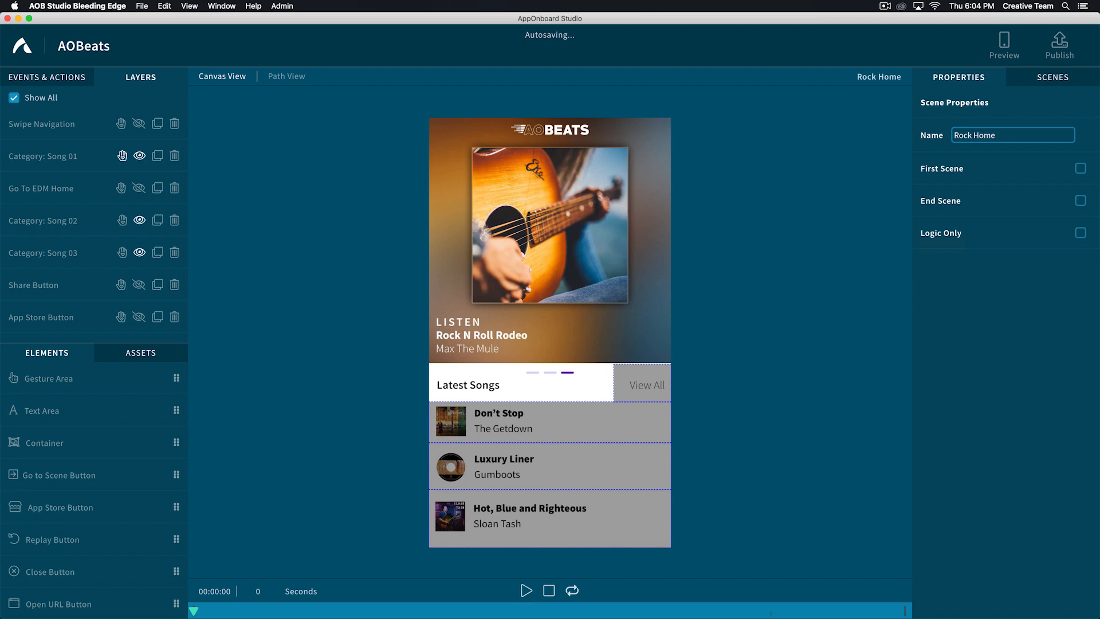
left_click(139, 124)
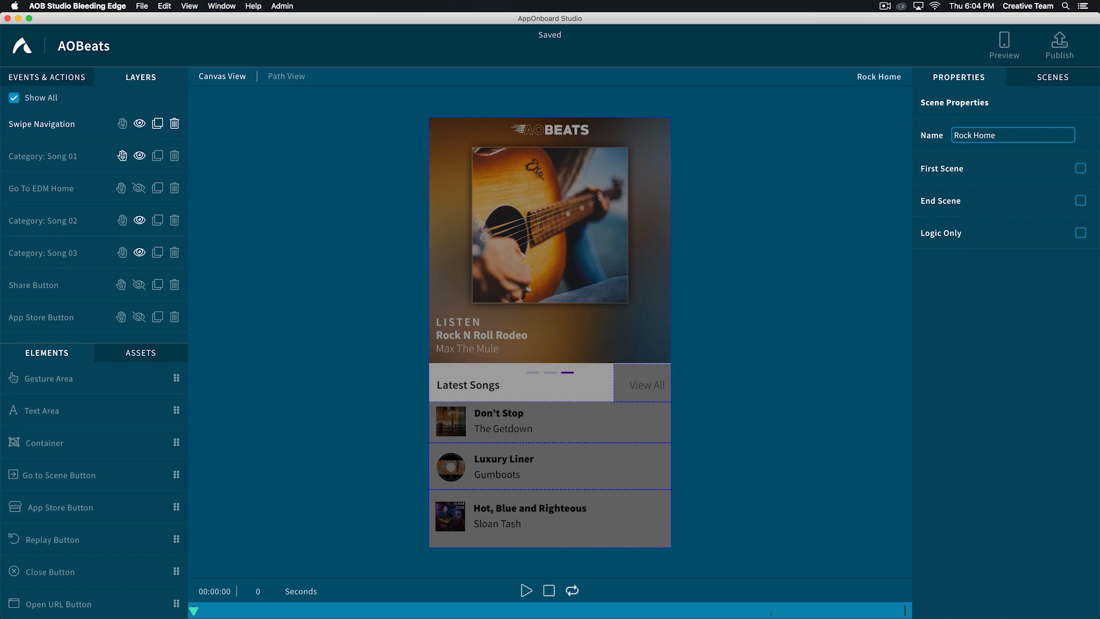
- Add a transition from Rock Home to Rock to Chill under the Swipe Navigation area's Swipe Left gesture
left_click(554, 328)
scroll(1006, 367, "down", 5)
left_click(995, 415)
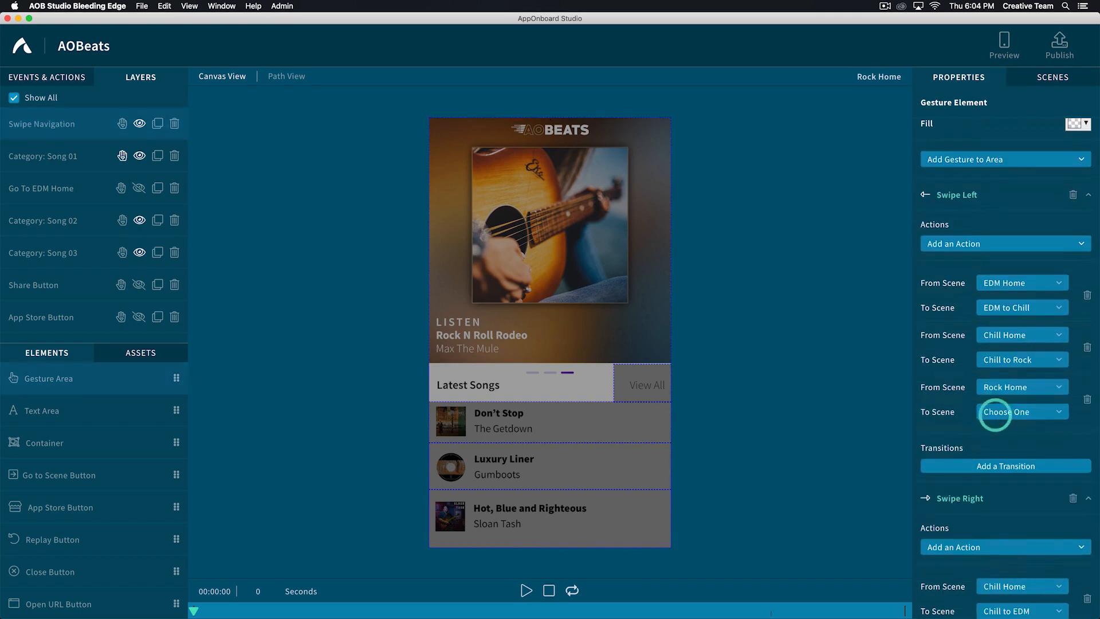
type("rock to")
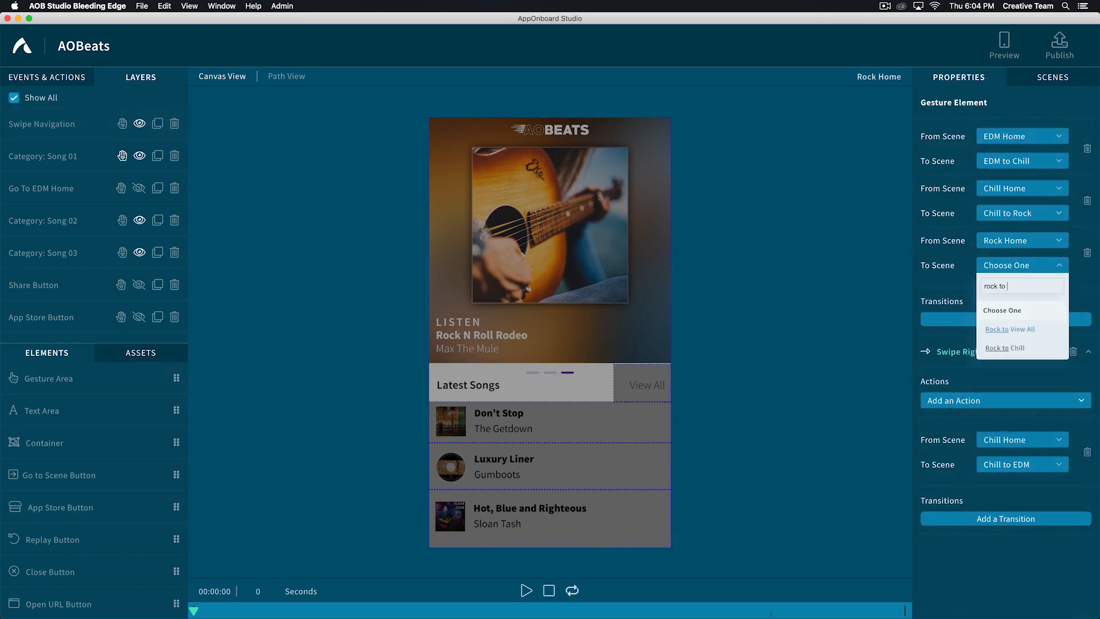
left_click(1002, 351)
- Add a transition from Rock Home to Rock to Chill under the View All area's Swipe Left gesture
left_click(996, 440)
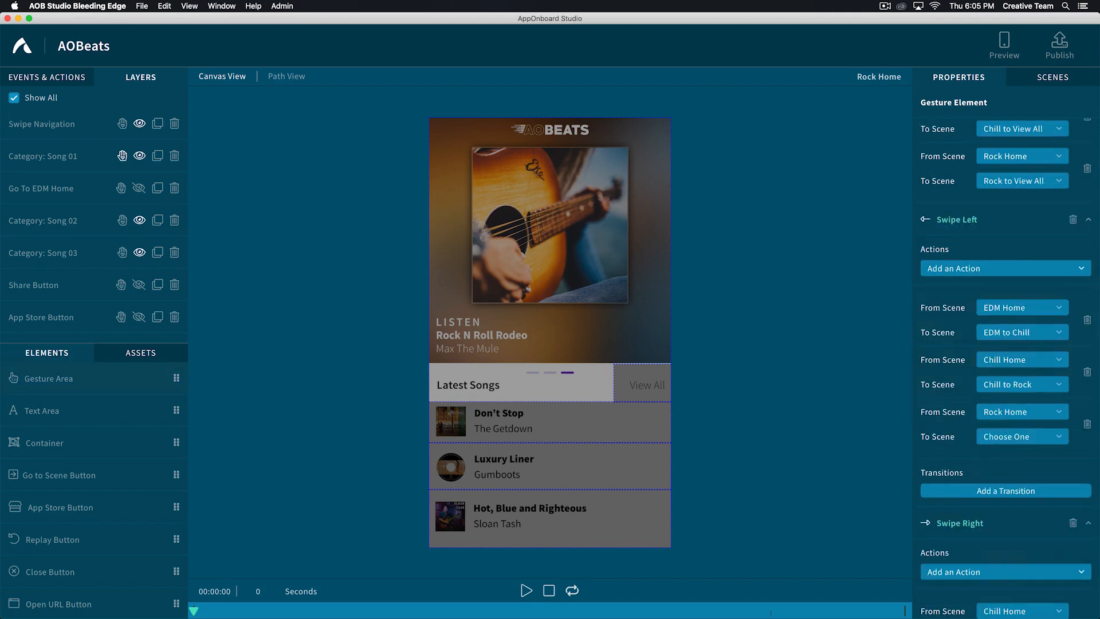
left_click(997, 440)
type("rock to")
left_click(1003, 347)
- Add a transition from Rock Home to Rock to Chill under the Category: Song 01 area's Swipe Left gesture
left_click(28, 158)
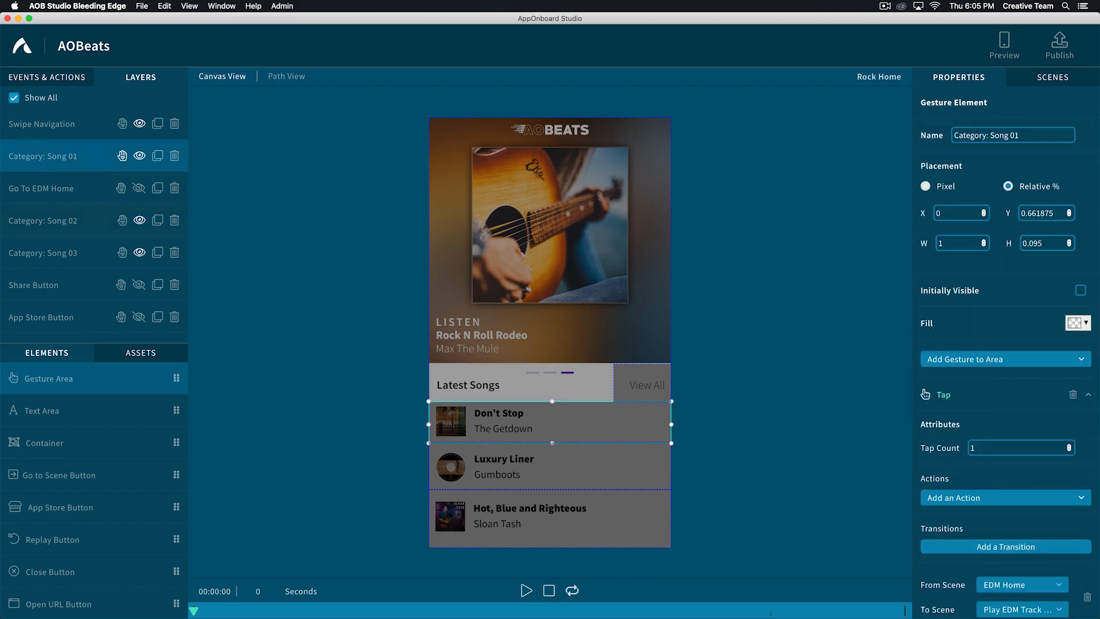
scroll(1006, 343, "down", 10)
scroll(1005, 401, "down", 3)
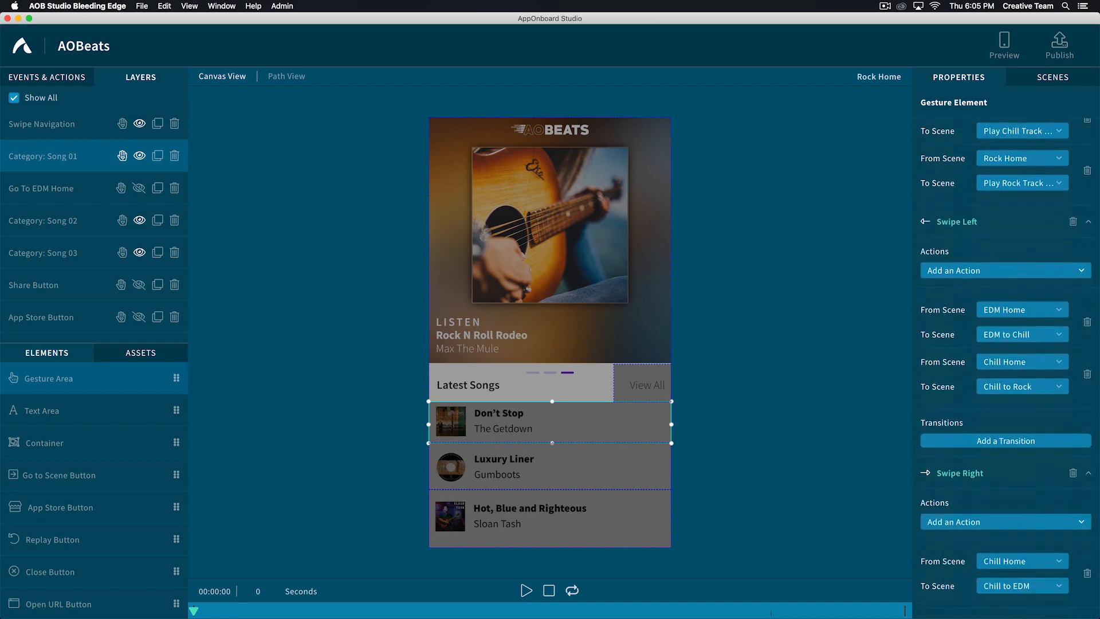
left_click(999, 437)
left_click(997, 436)
type("rock to")
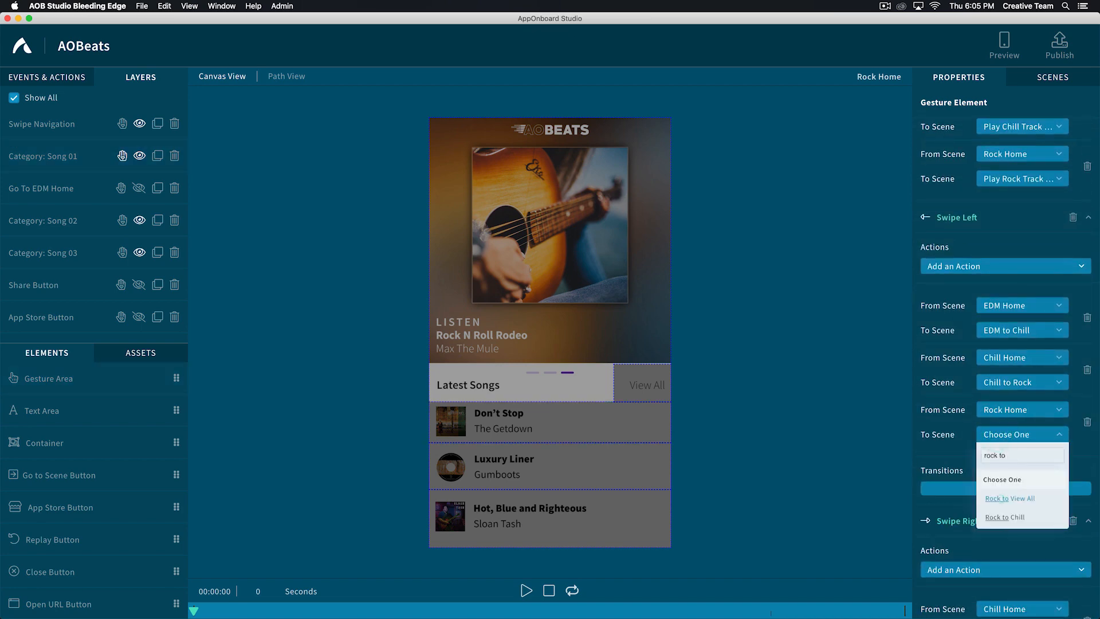
left_click(1000, 498)
- Add a transition from Rock Home to Rock to Chill under the Category: Song 02 area's Swipe Left gesture
left_click(39, 220)
scroll(994, 390, "down", 10)
left_click(991, 391)
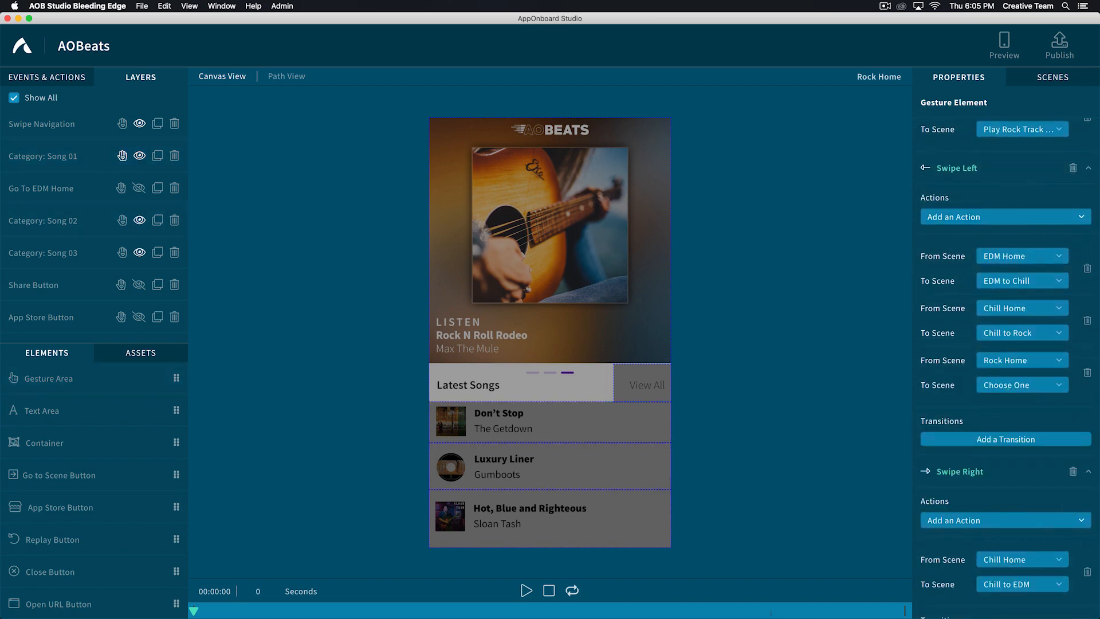
left_click(999, 385)
type("rock to")
left_click(1000, 470)
- Add a transition from Rock Home to Rock to Chill under the Category: Song 03 area's Swipe Left gesture
left_click(523, 518)
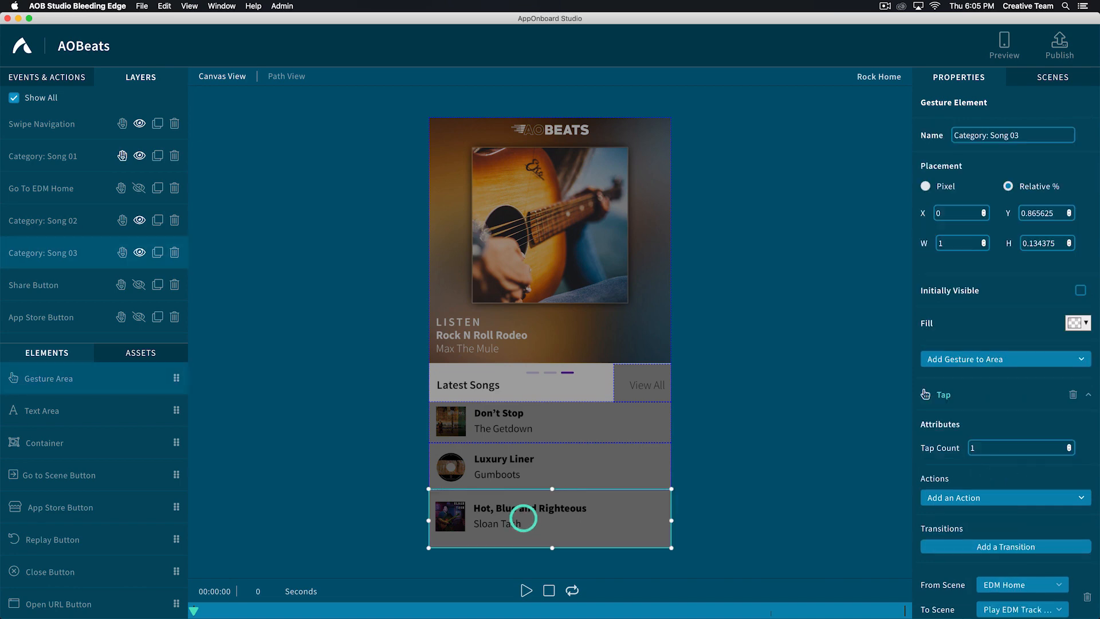
scroll(996, 378, "down", 10)
left_click(992, 384)
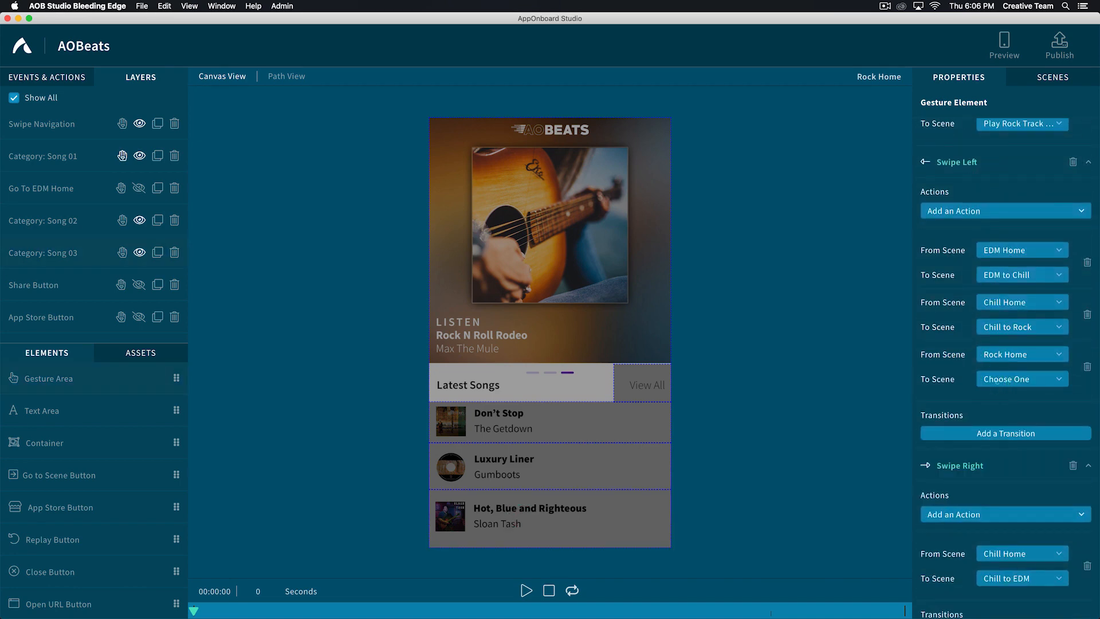
left_click(997, 382)
type("rock to")
left_click(999, 445)
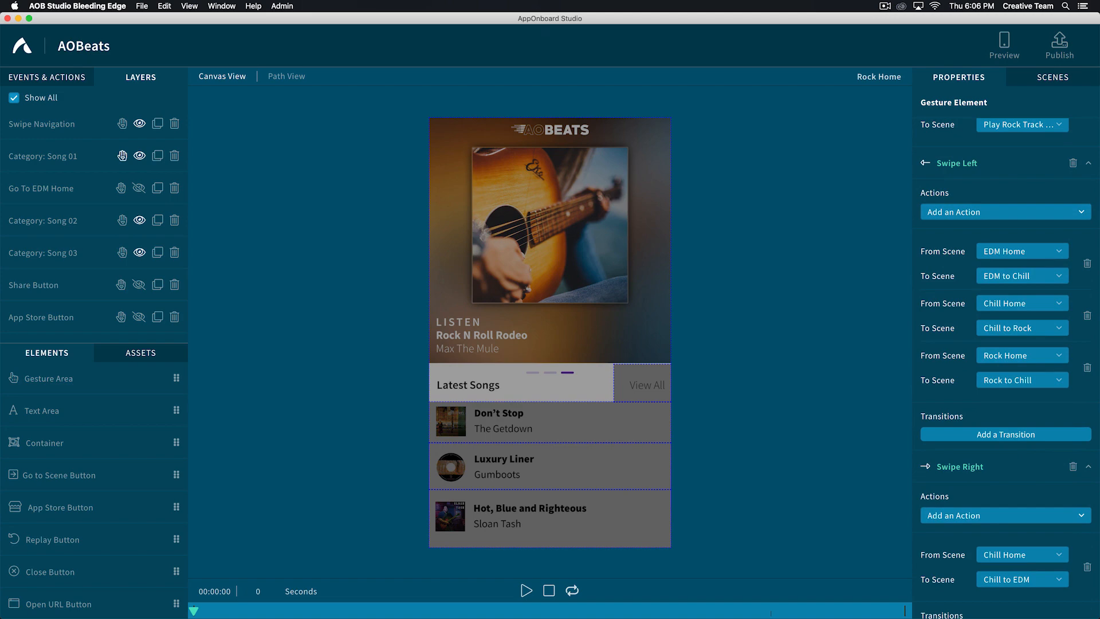
- Switch to the path view and examine how the EDM, Chill and Rock scenes are connected
left_click(283, 79)
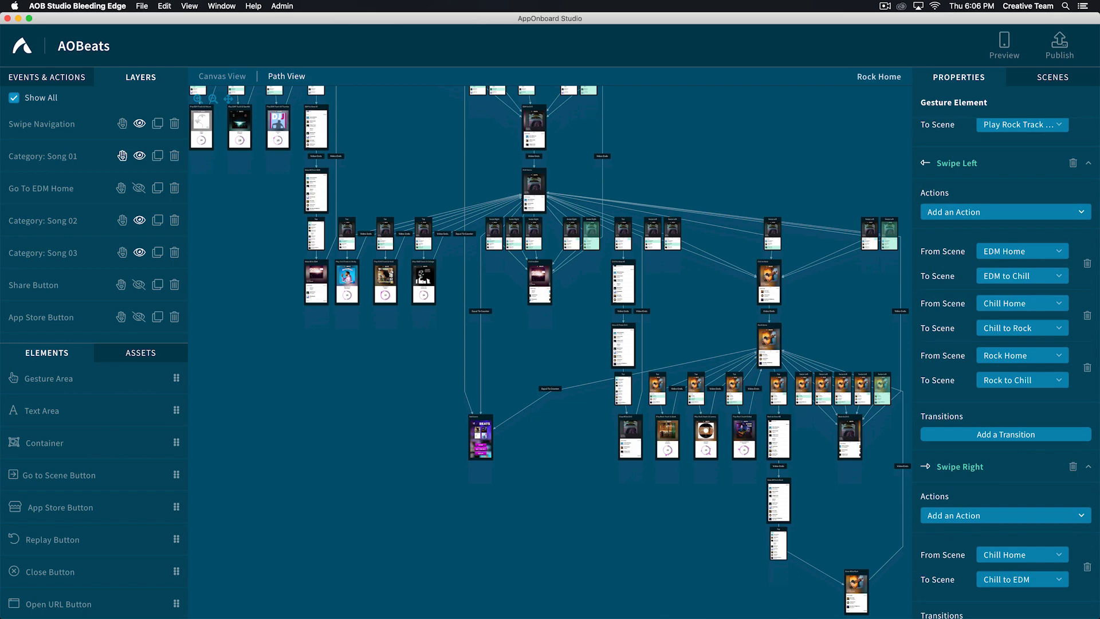
scroll(550, 350, "up", 5)
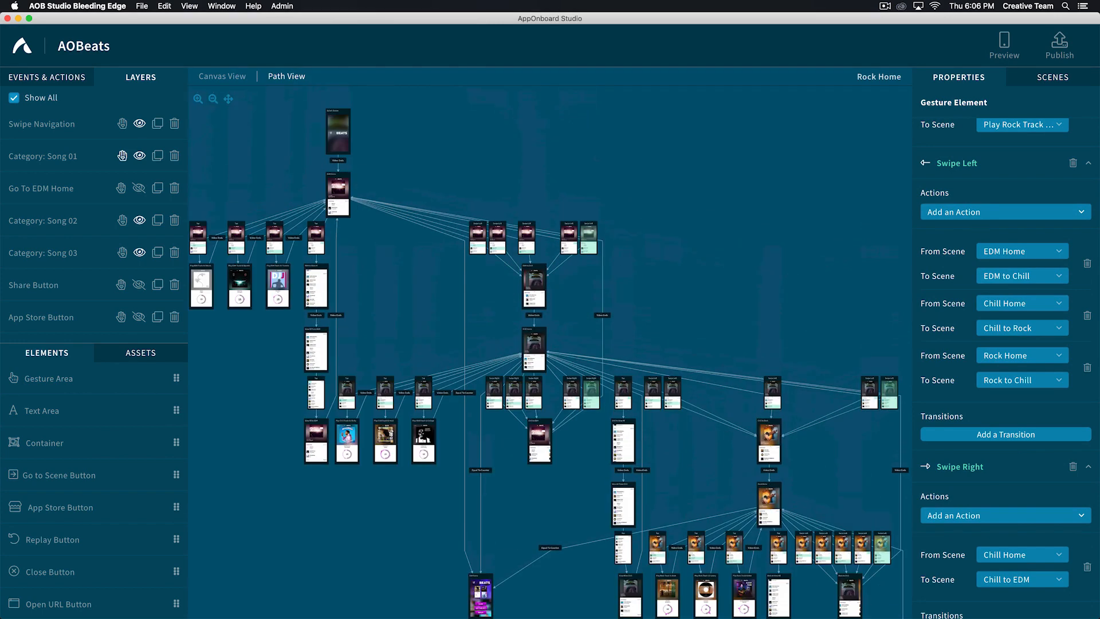